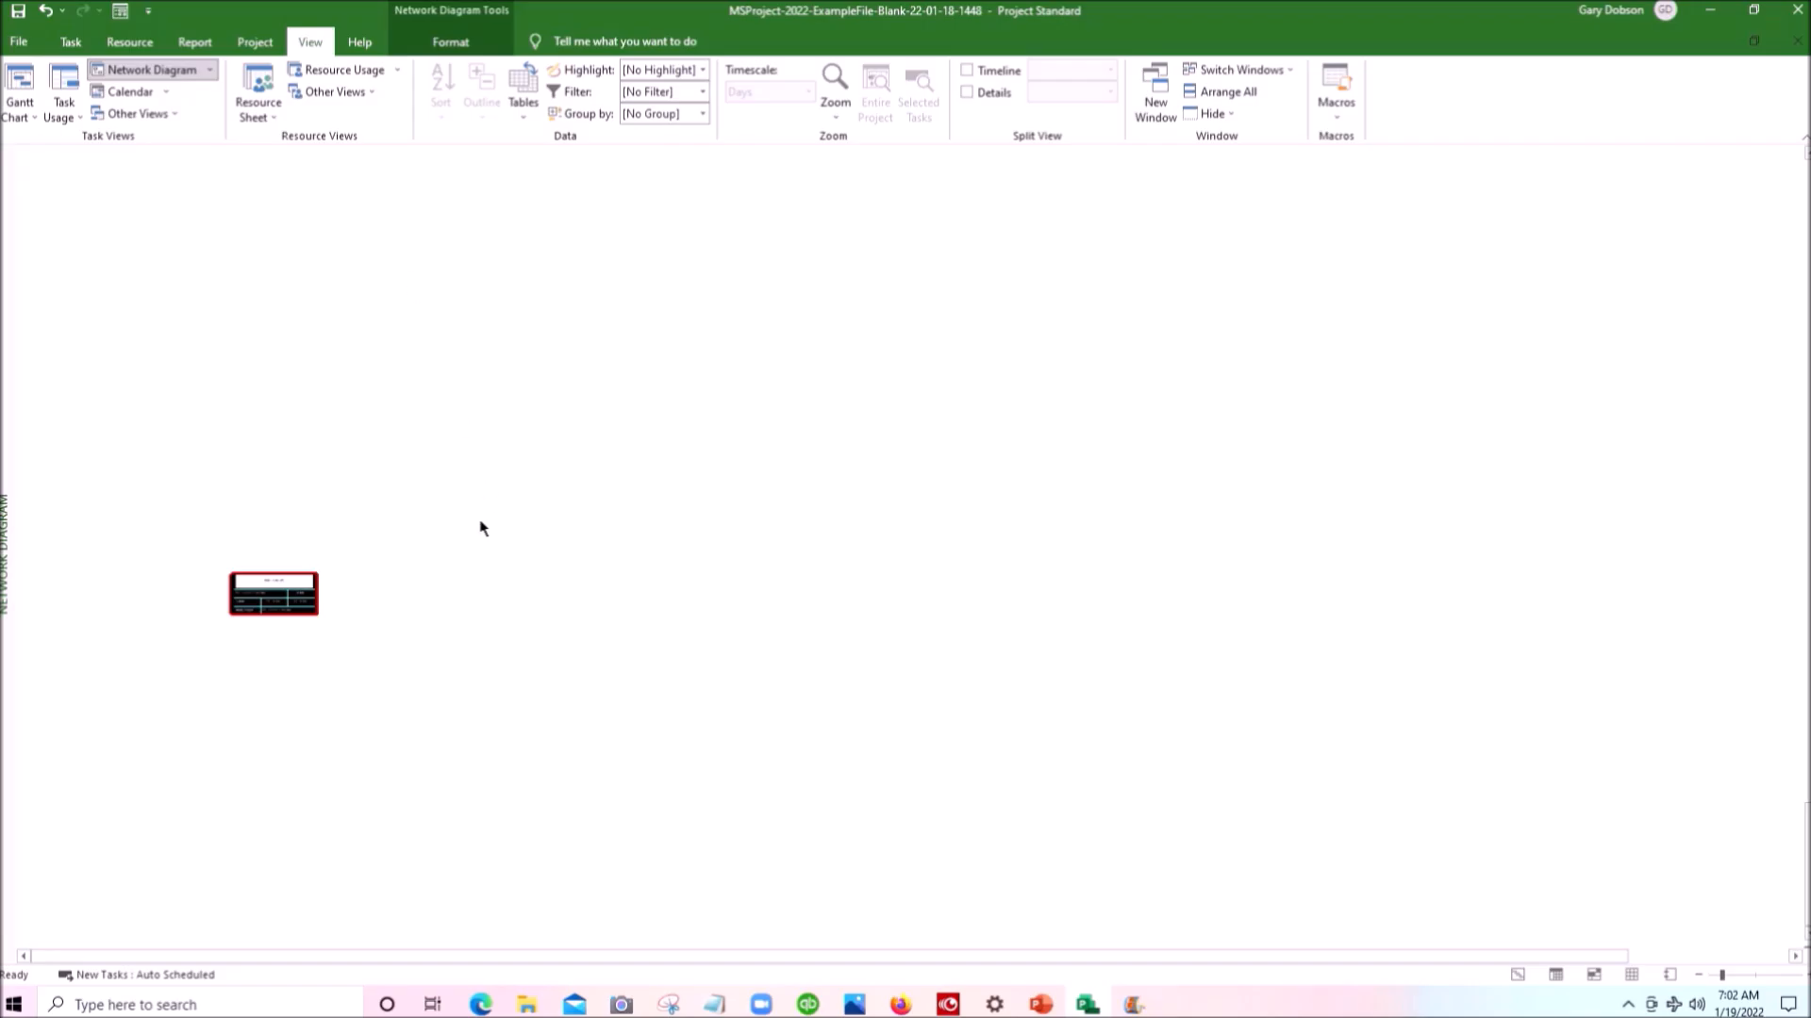
pyautogui.scroll(-1, 454, 545)
pyautogui.scroll(2, 455, 545)
pyautogui.scroll(-2, 457, 552)
pyautogui.scroll(1, 456, 552)
pyautogui.scroll(-1, 457, 552)
pyautogui.scroll(1, 456, 552)
pyautogui.scroll(-1, 457, 551)
pyautogui.scroll(1, 456, 551)
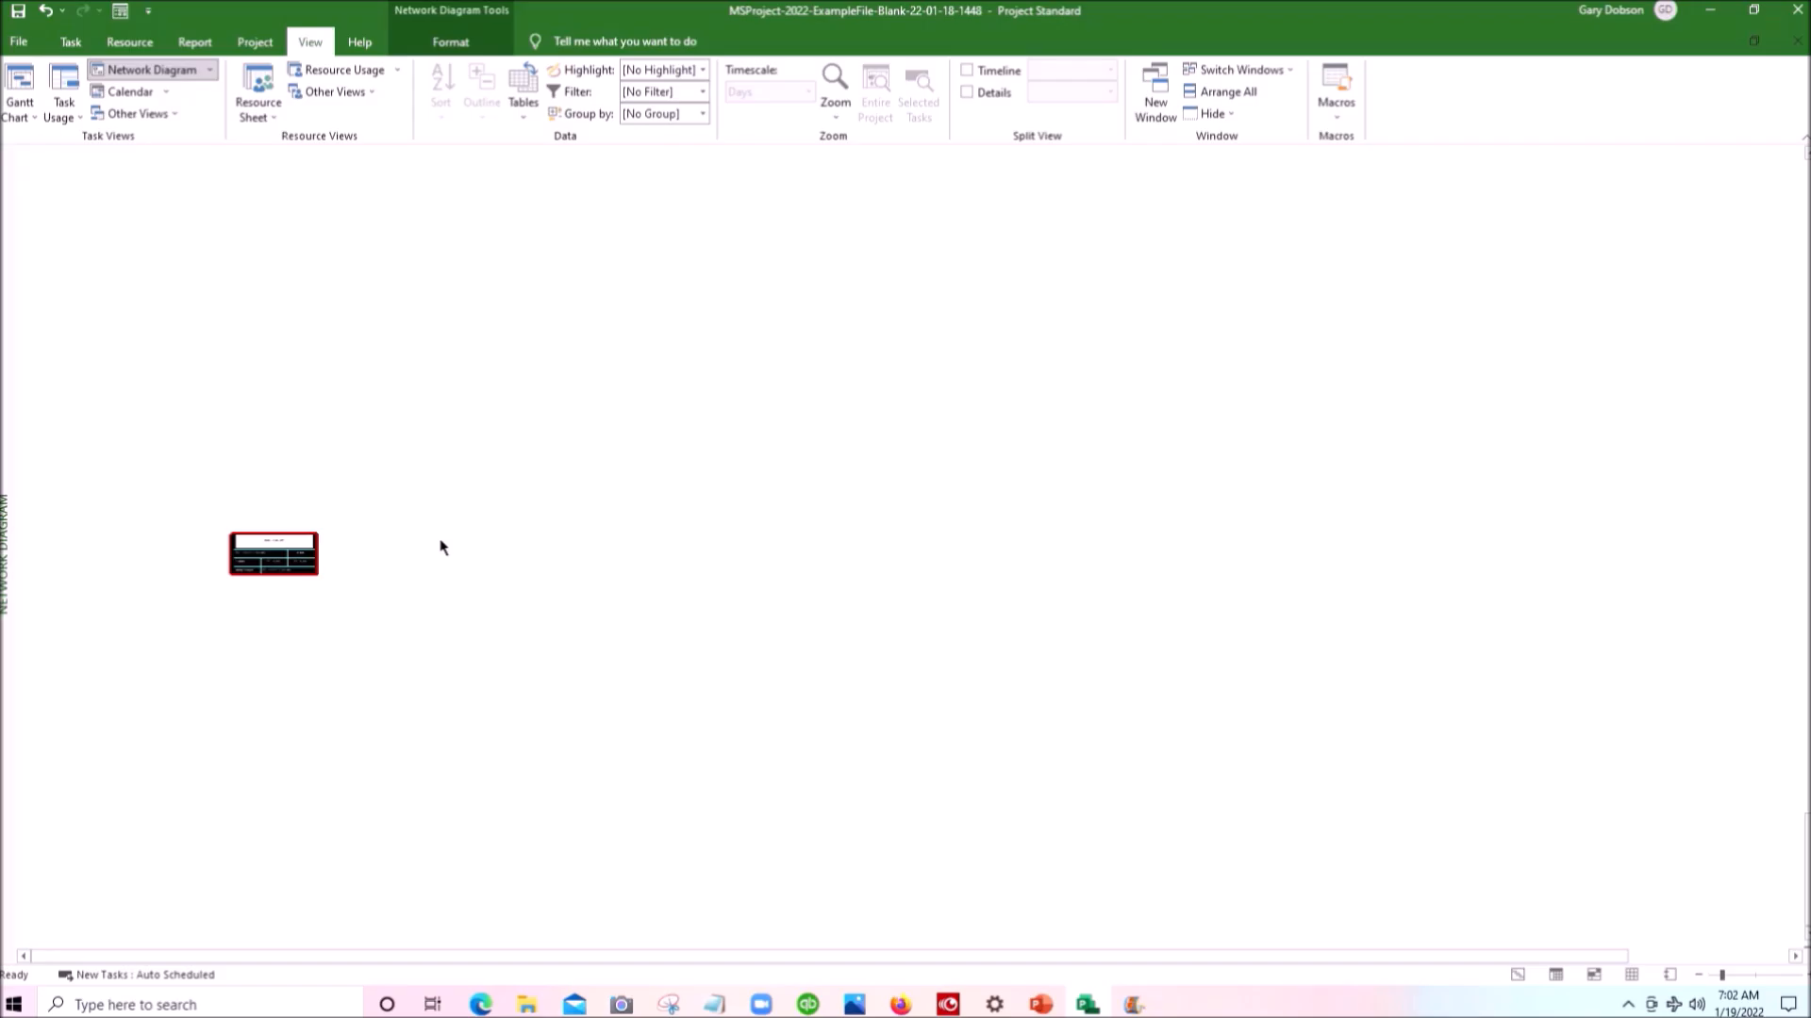
# - Open the schedule settings in the project options and check the available formats for showing assignment units
pyautogui.click(17, 44)
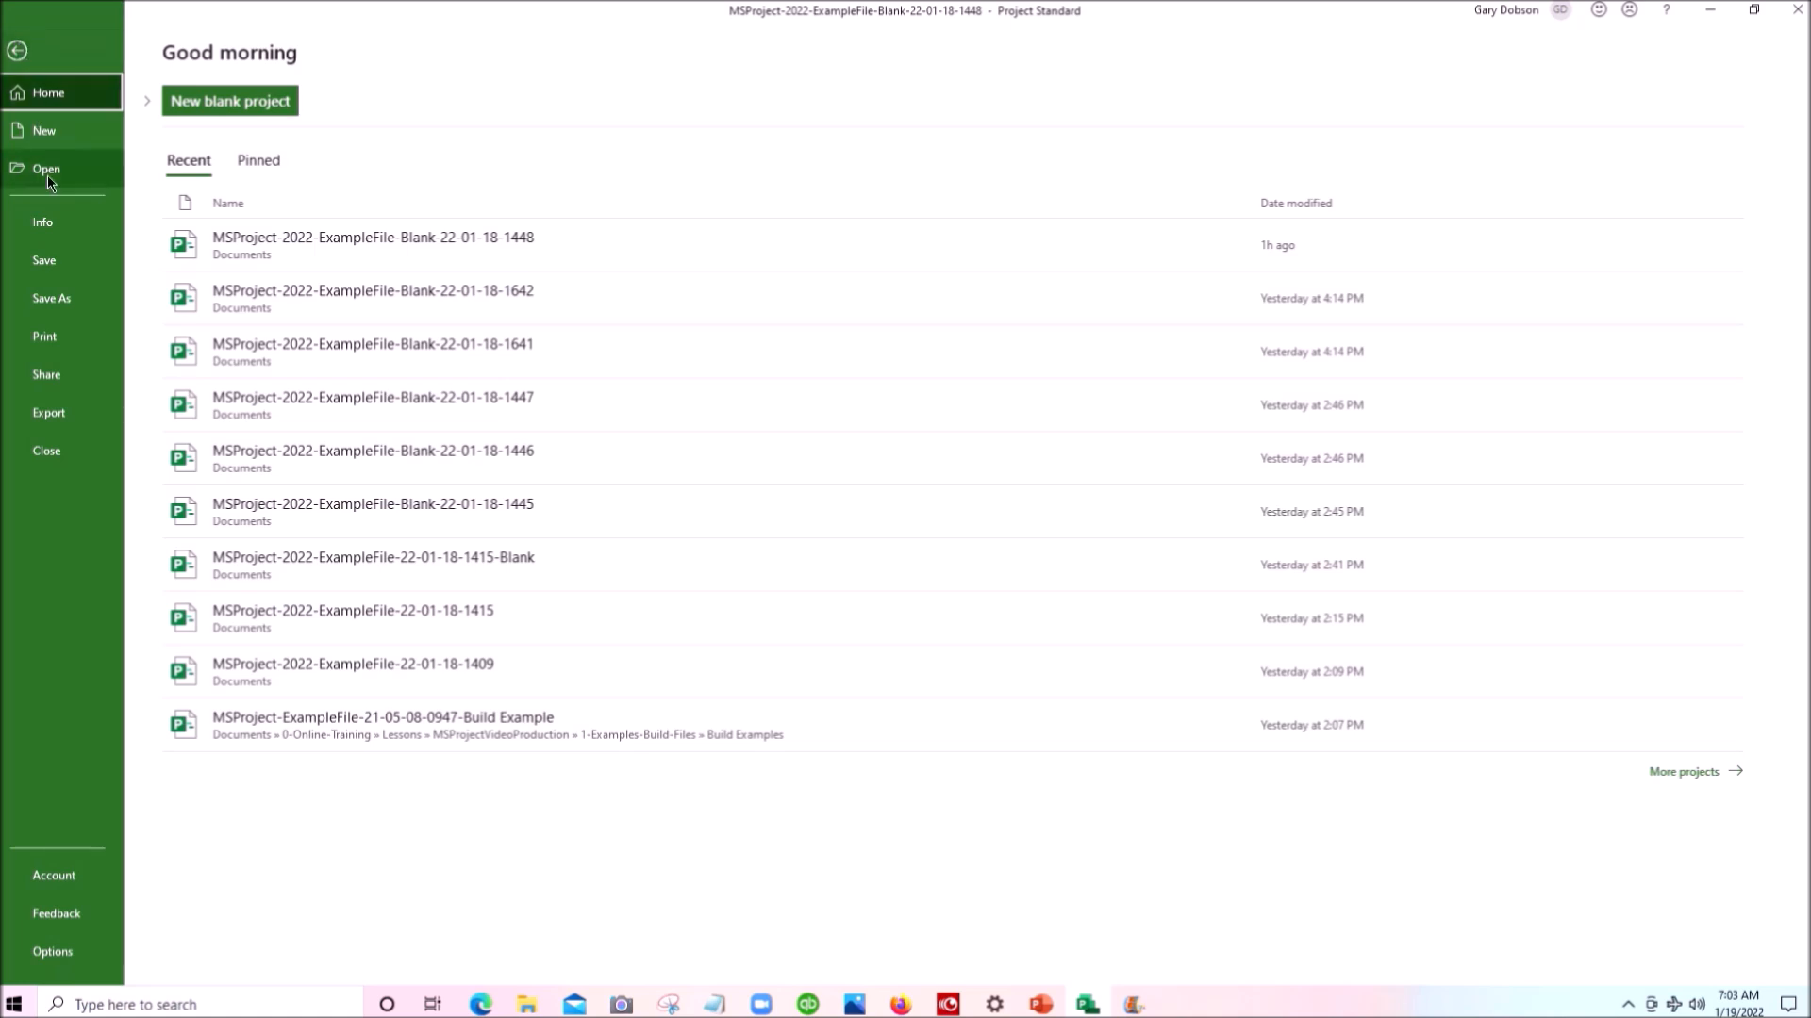
pyautogui.click(52, 952)
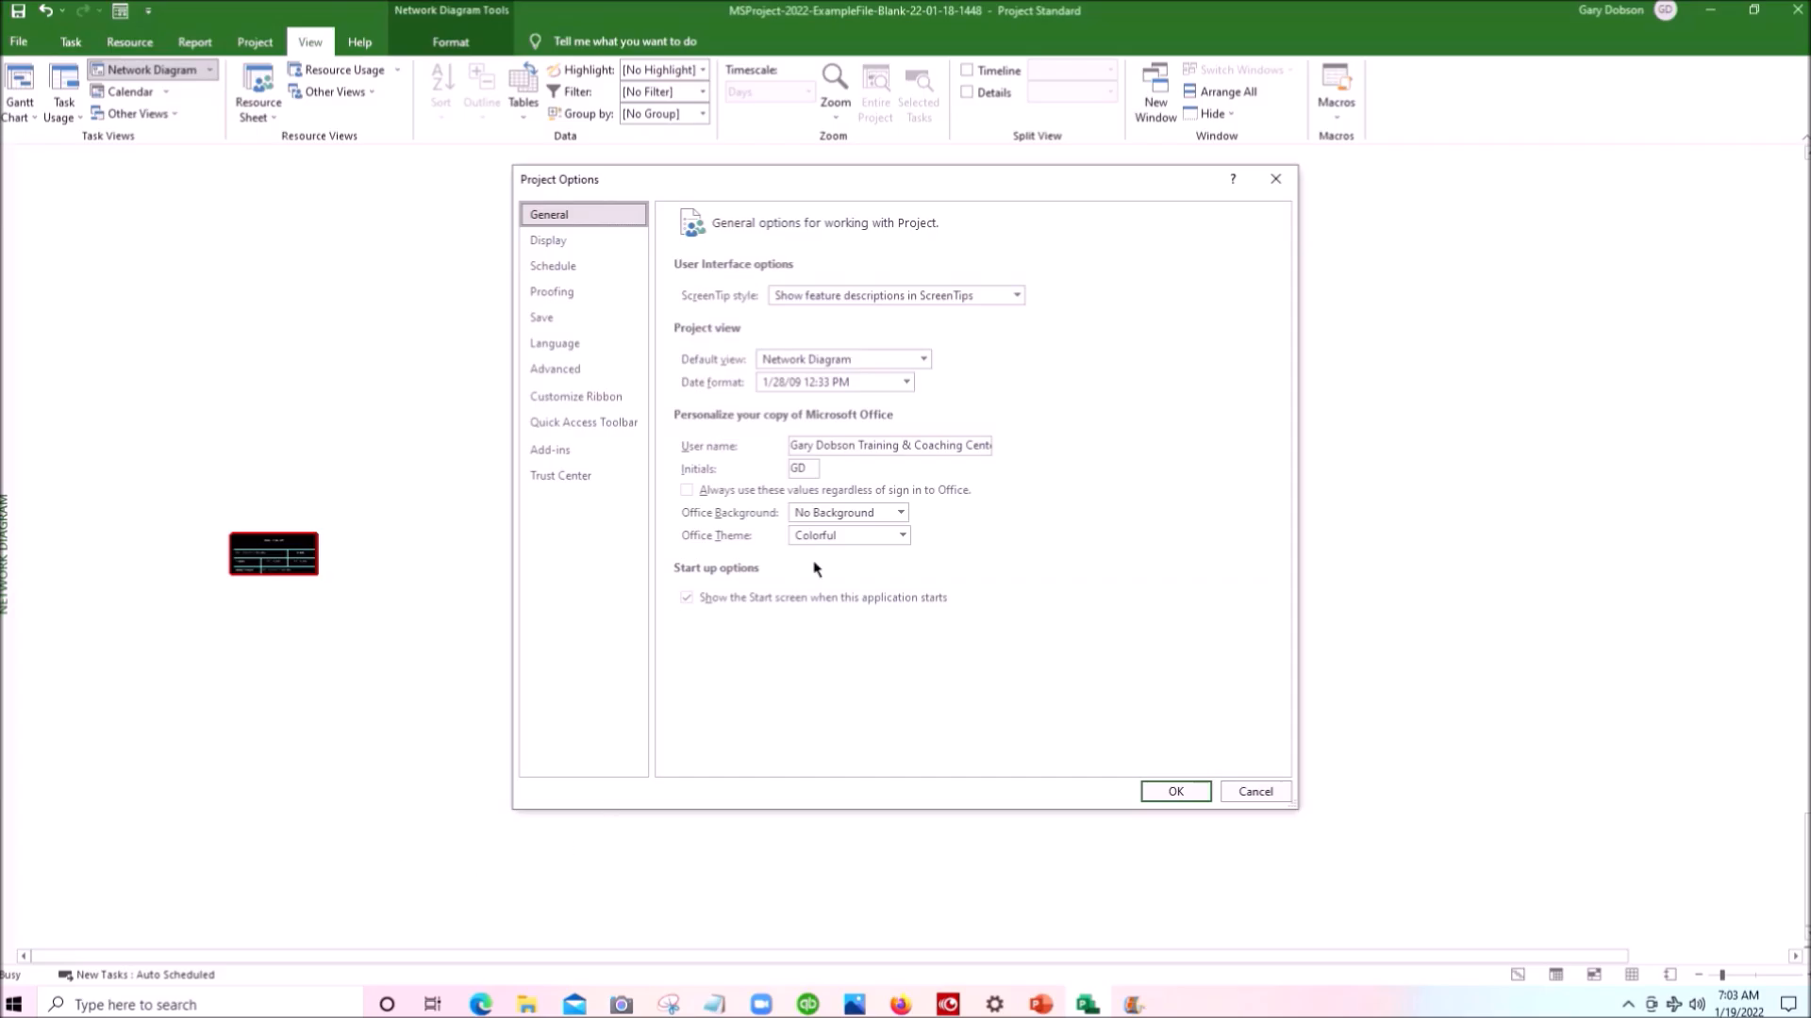
pyautogui.click(557, 270)
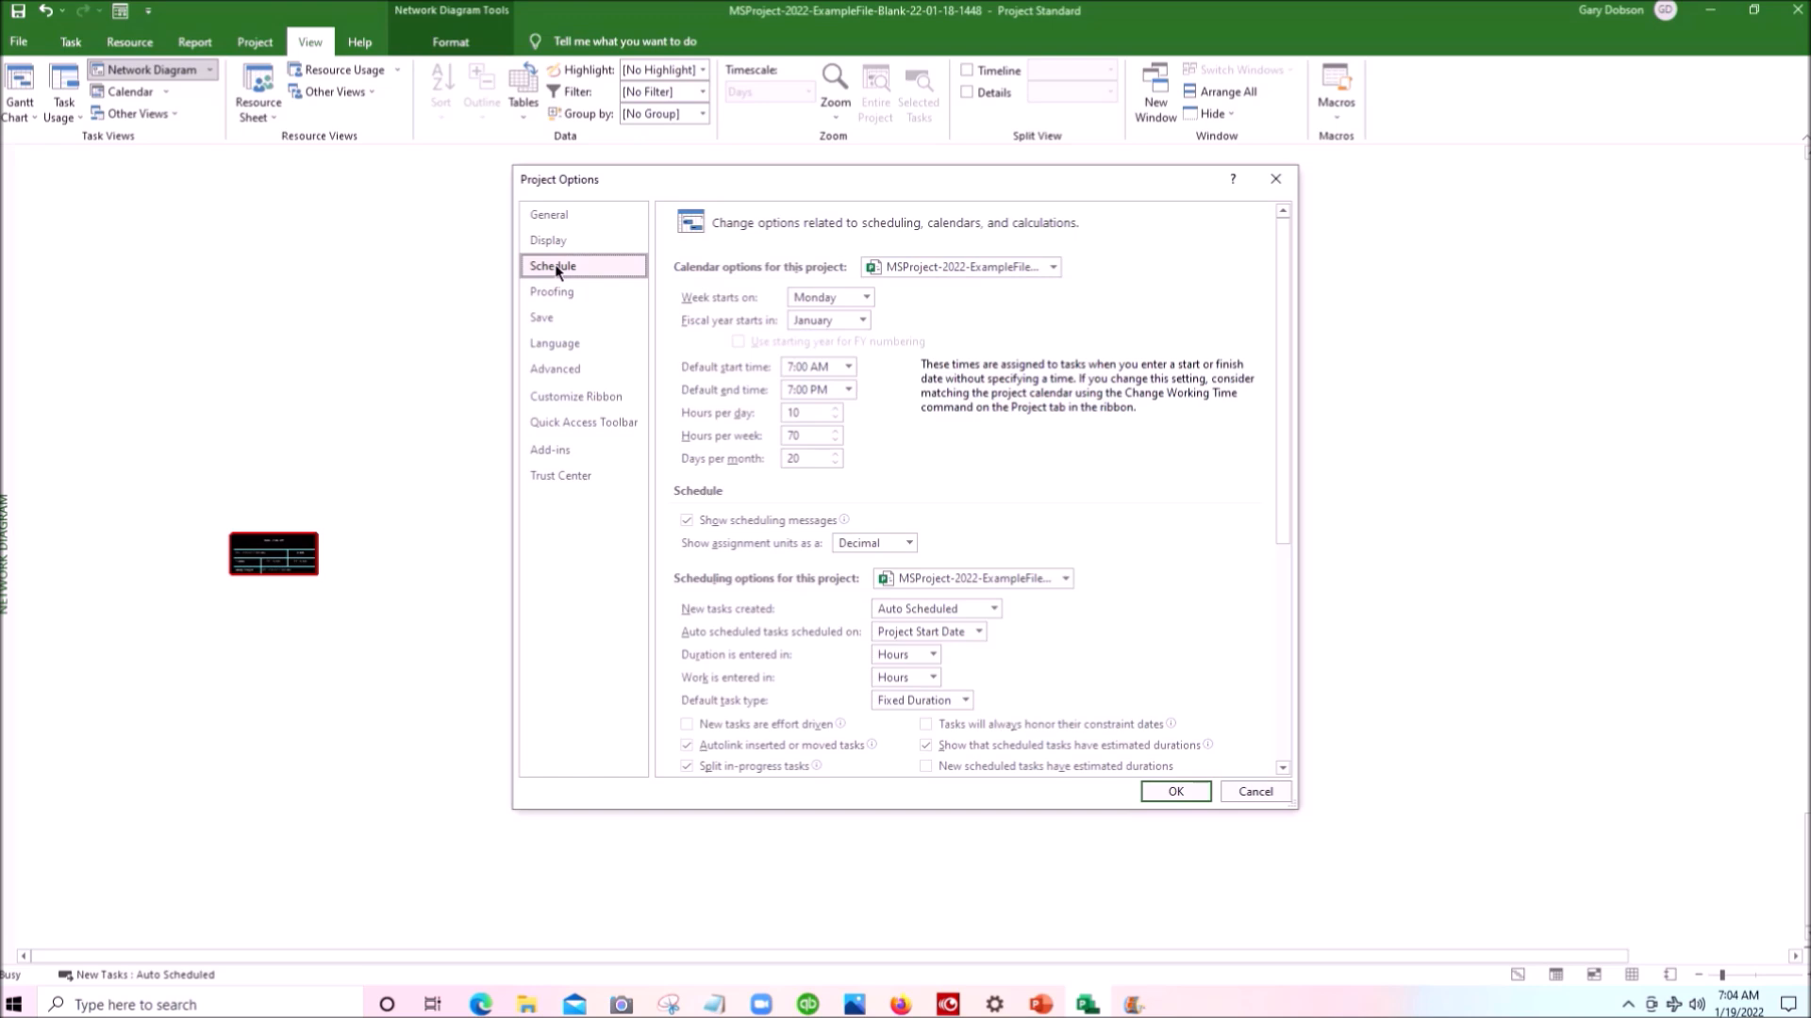
pyautogui.scroll(-2, 737, 501)
pyautogui.scroll(-3, 737, 501)
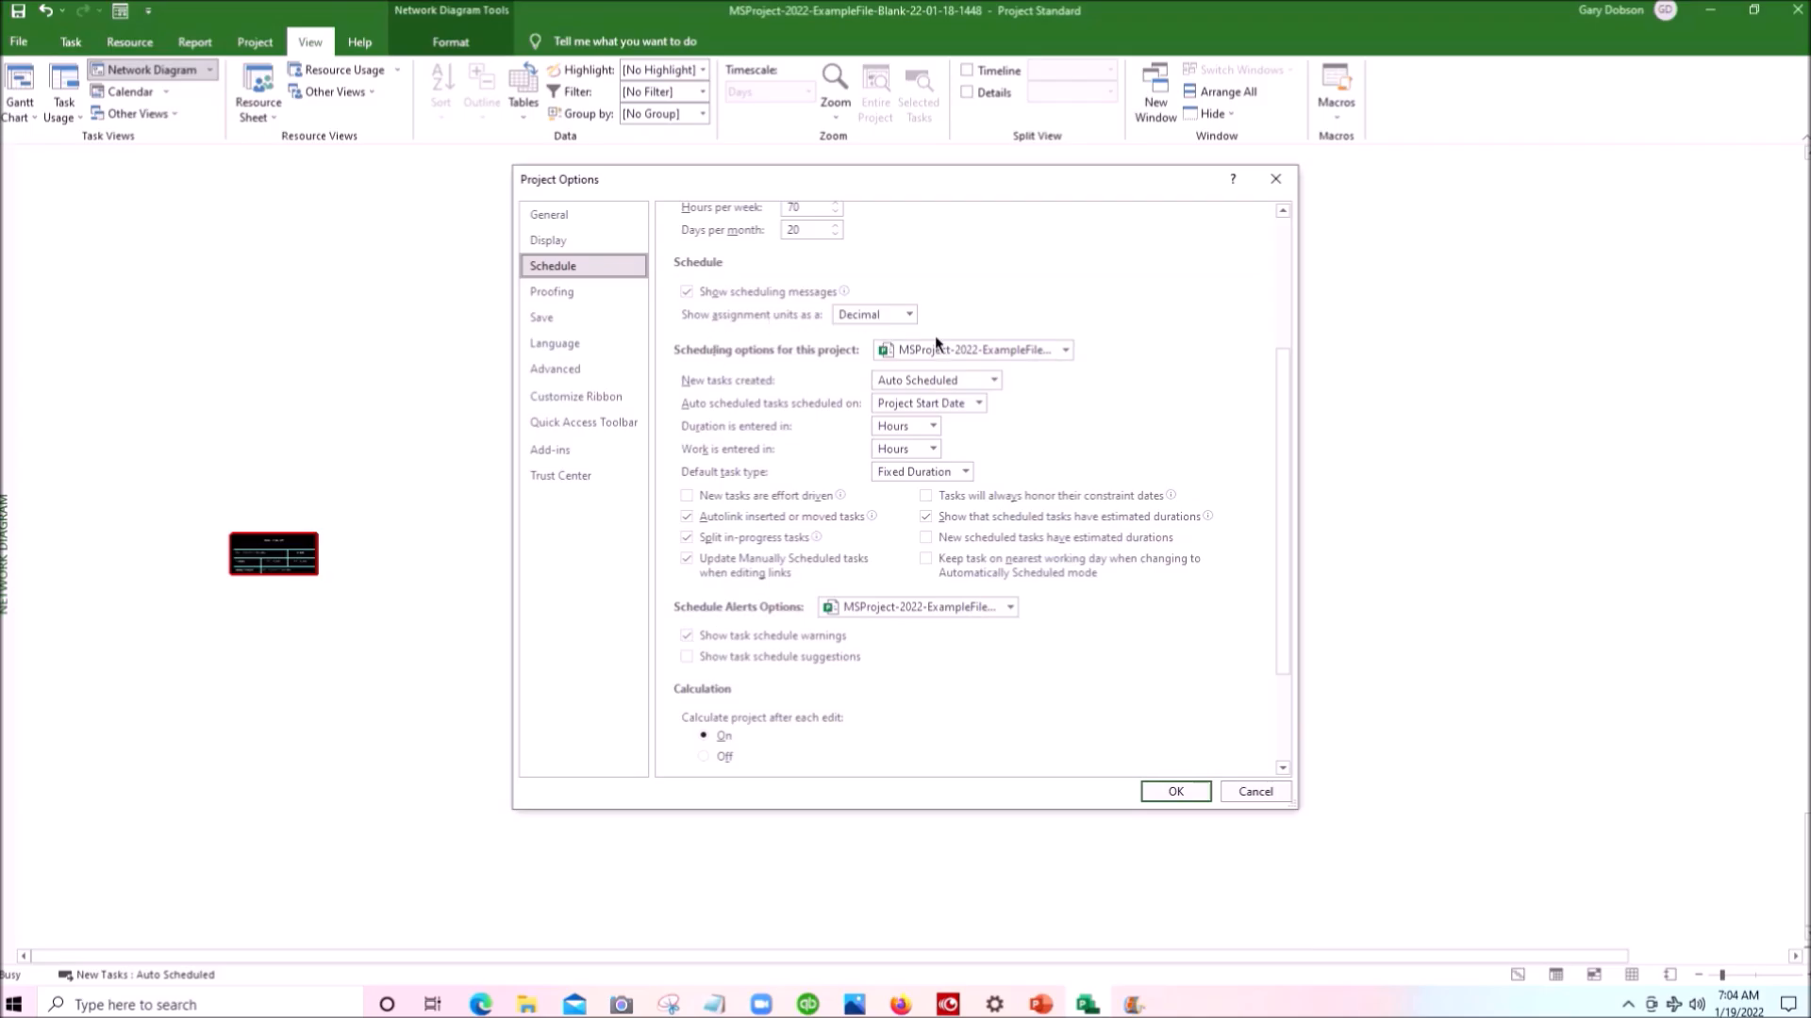
pyautogui.click(910, 315)
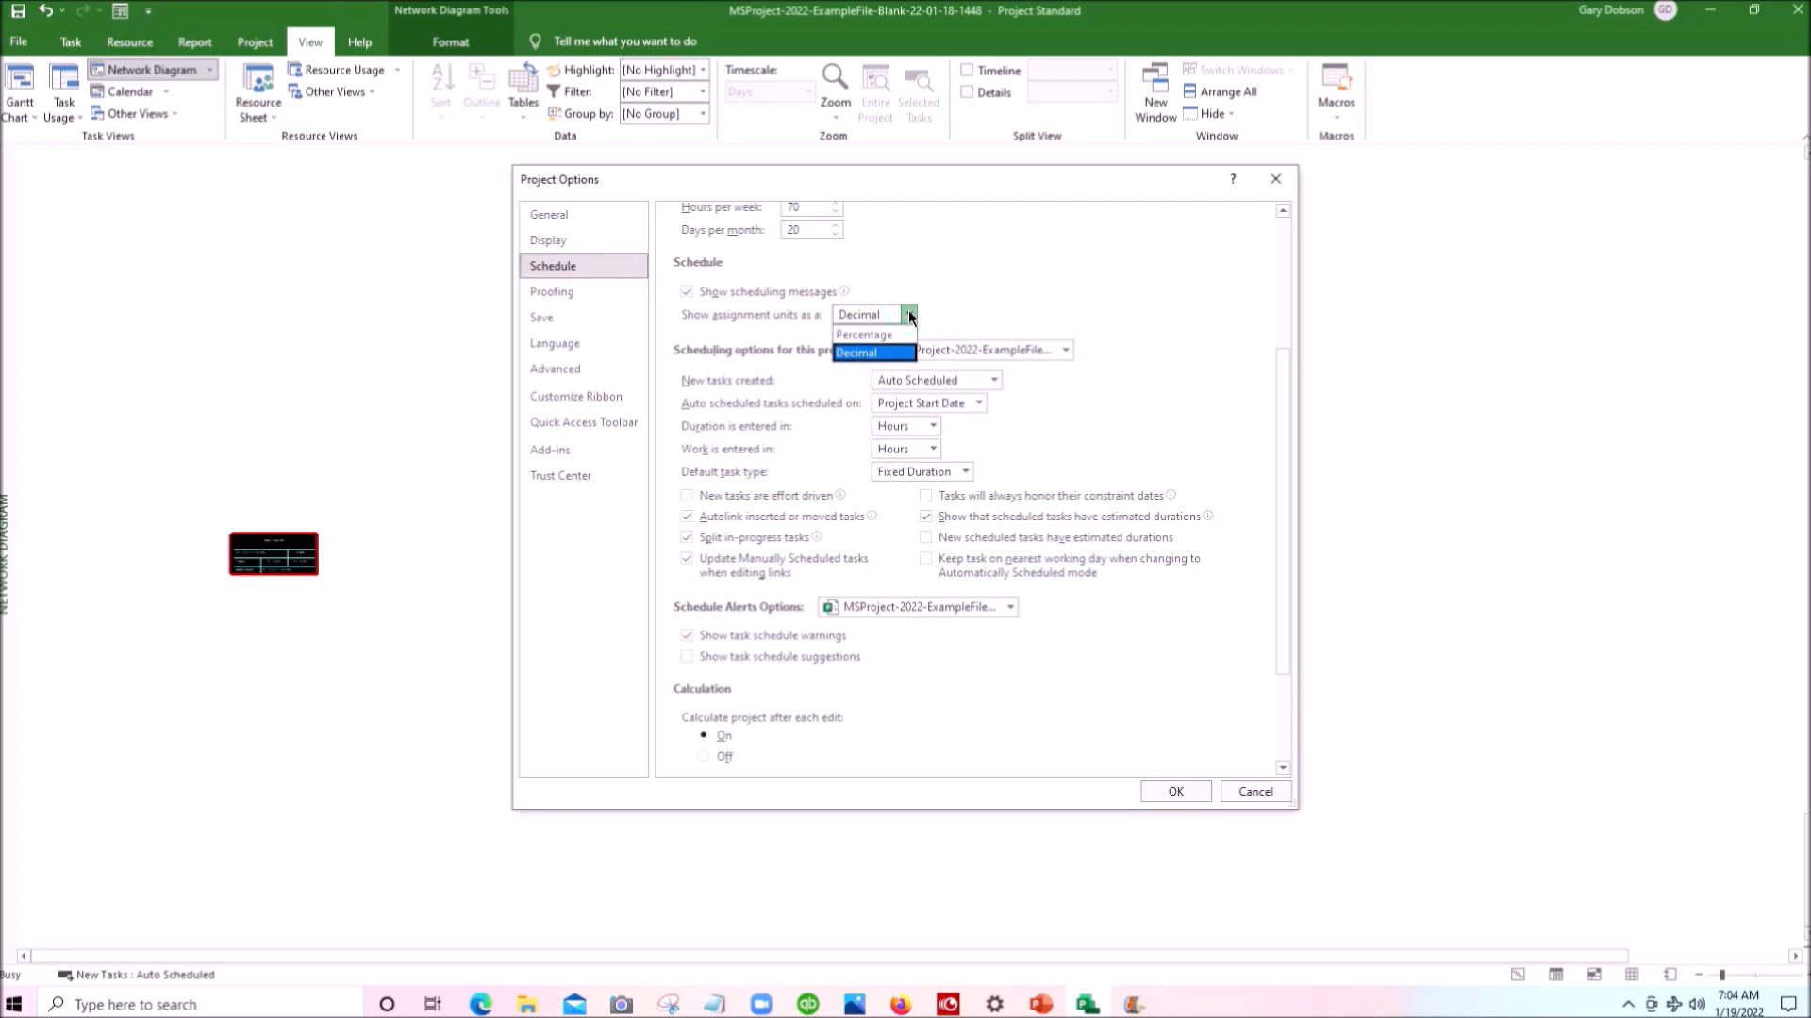
pyautogui.click(910, 315)
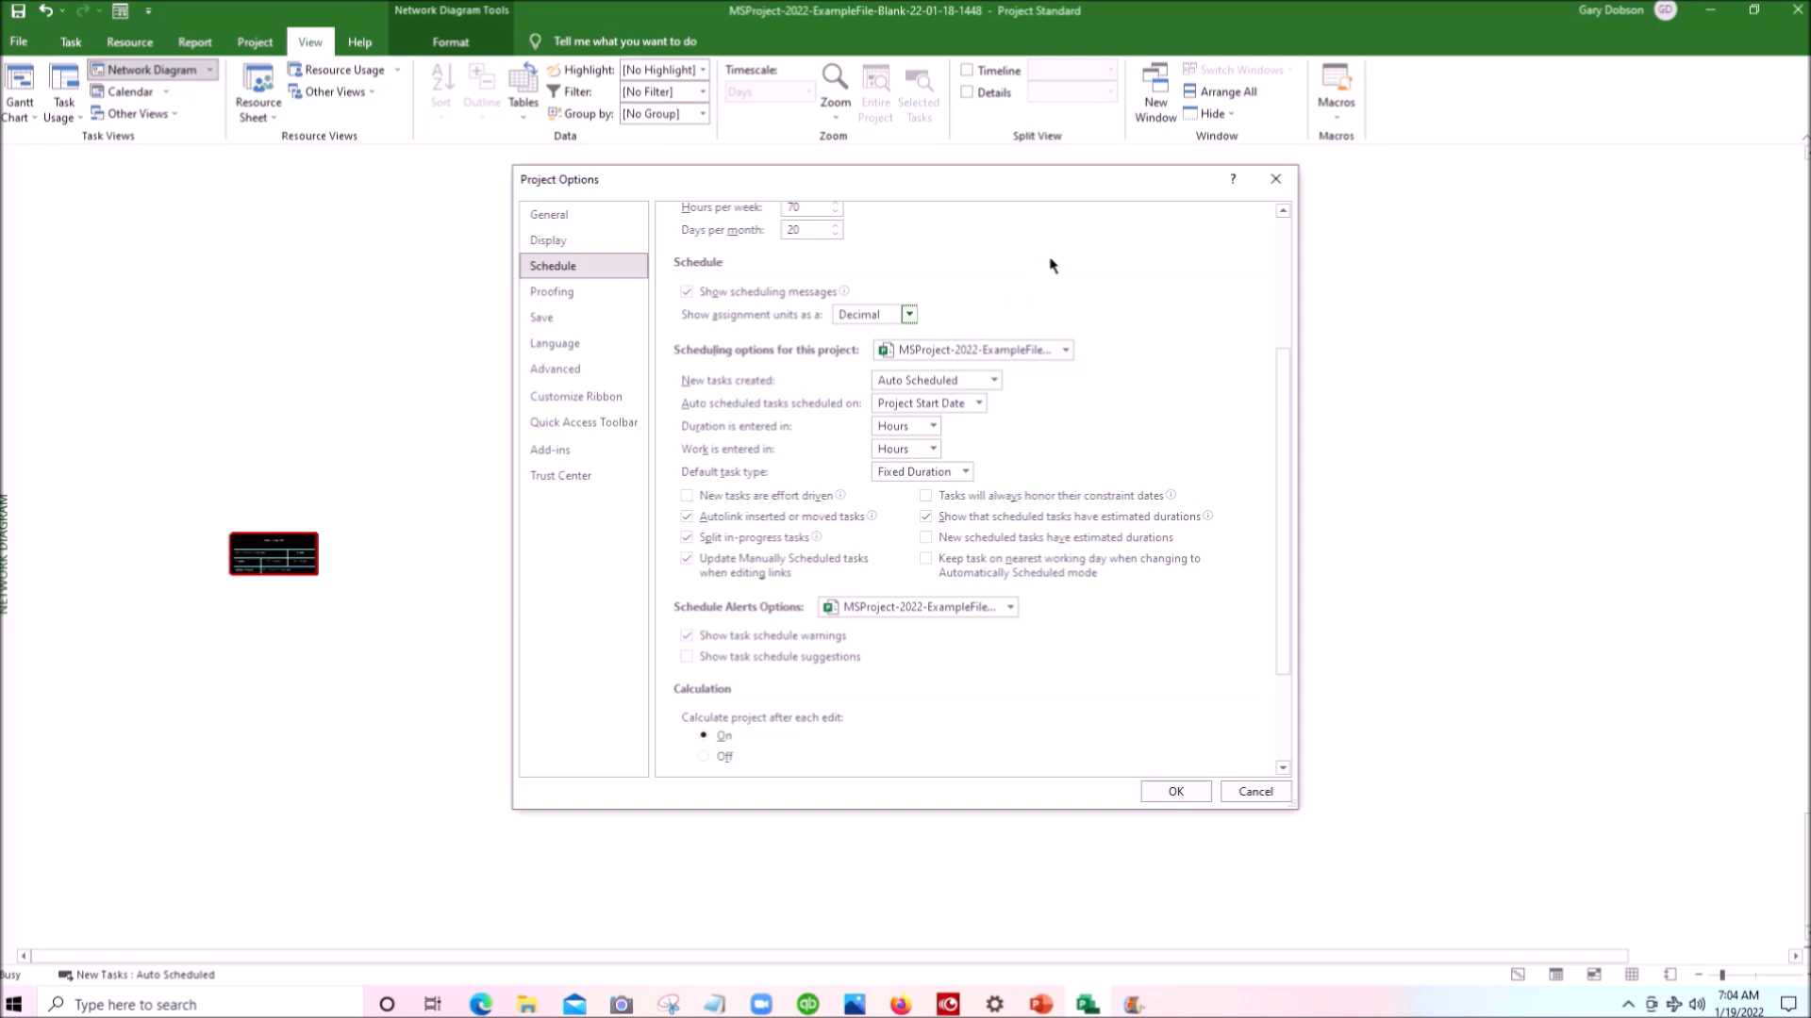
# - Review the scheduling, schedule alert and calculation options for this project, and close the options with the settings accepted
pyautogui.scroll(-1, 721, 406)
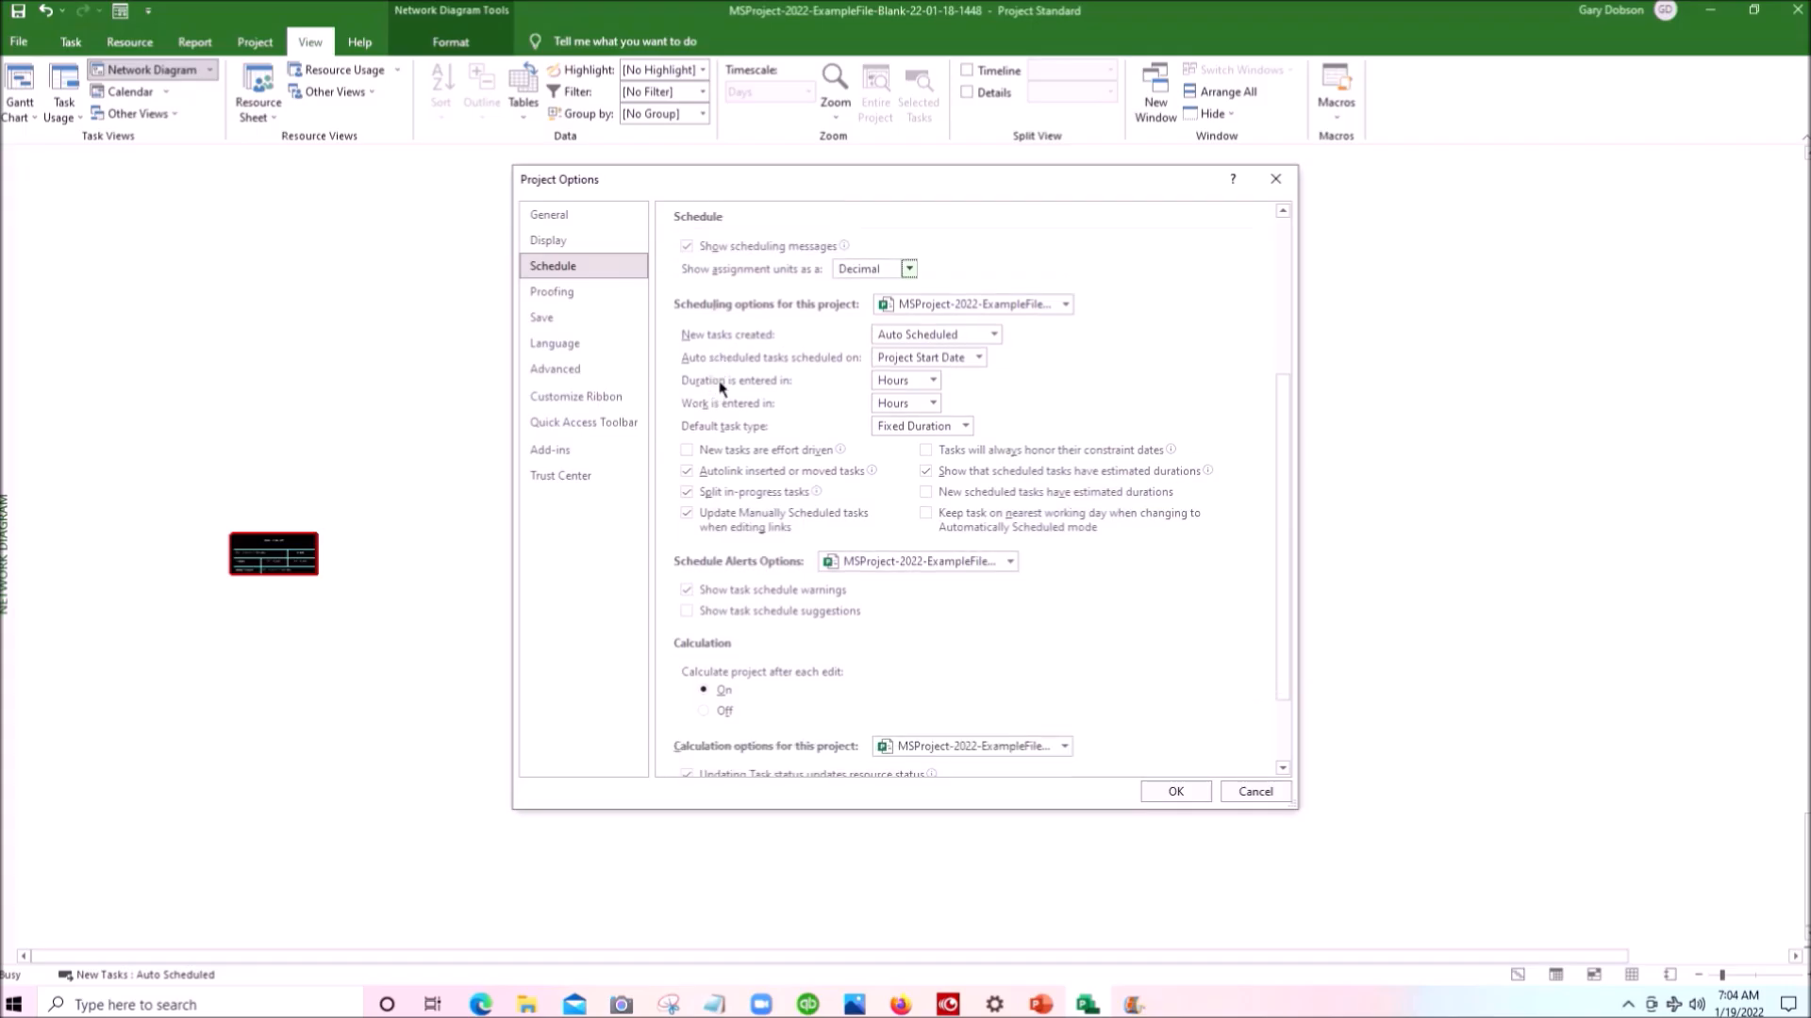
pyautogui.scroll(-1, 720, 382)
pyautogui.scroll(-1, 720, 381)
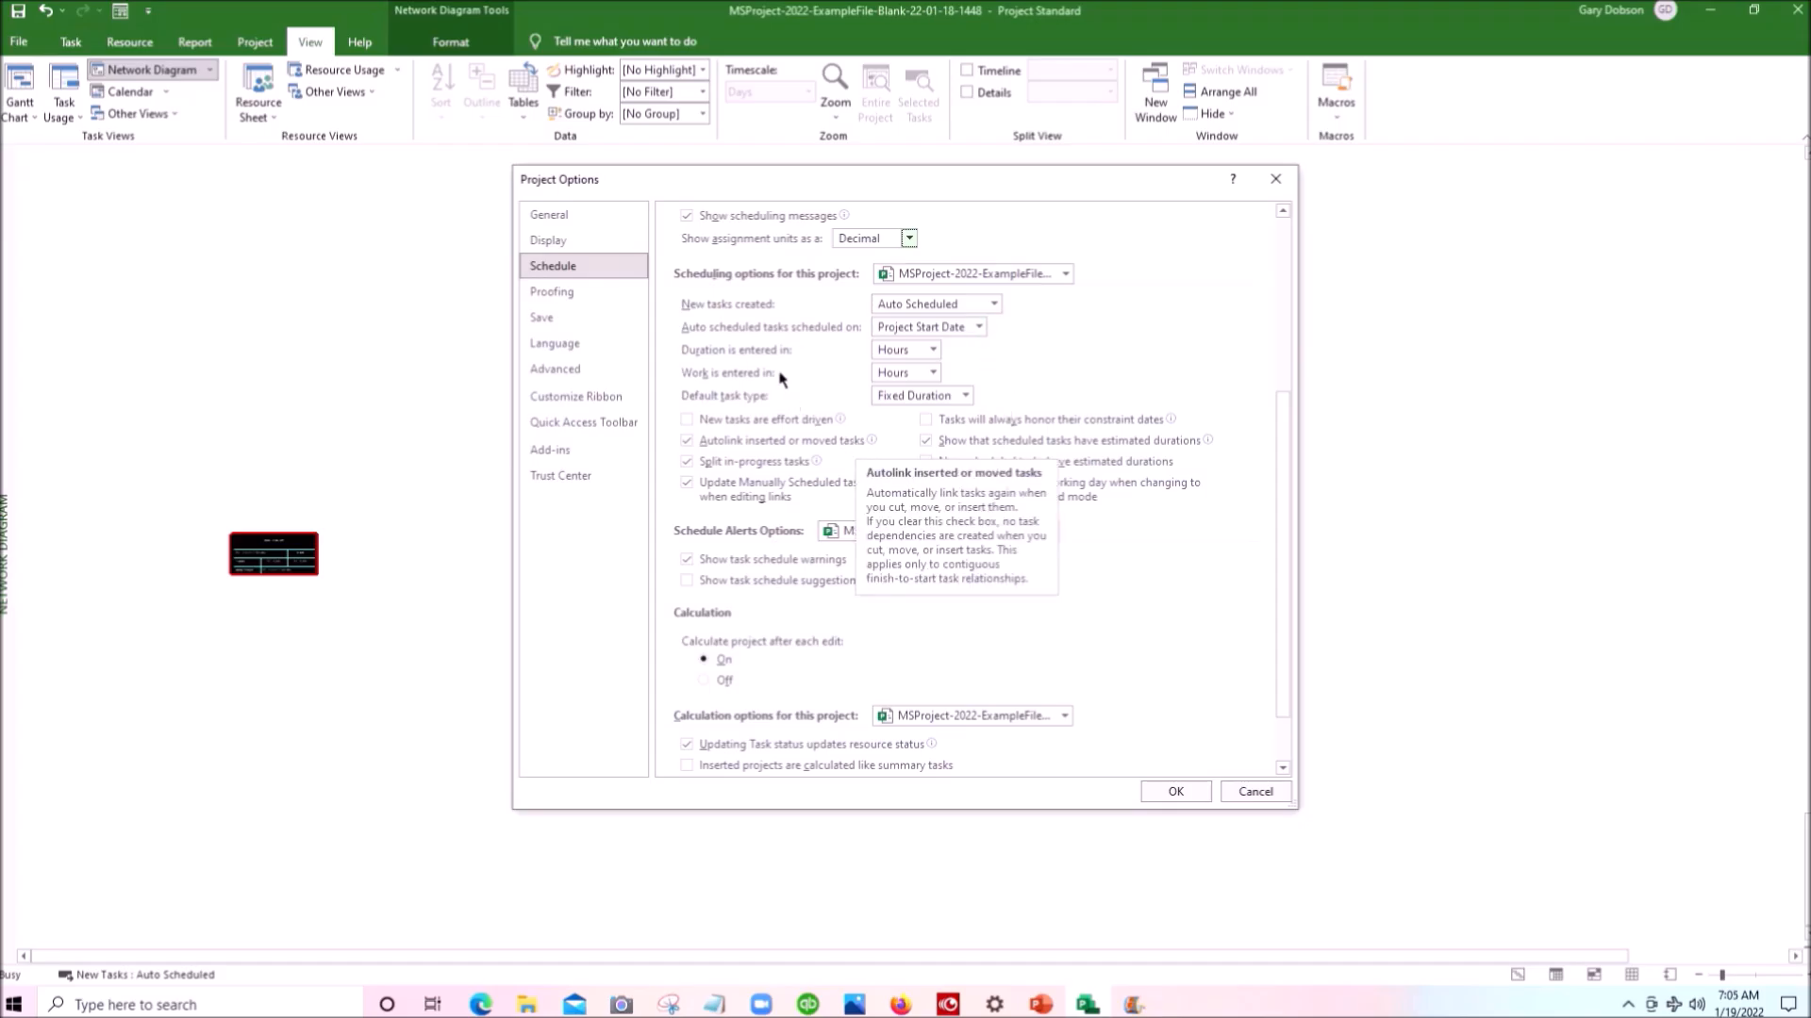
pyautogui.scroll(-1, 781, 378)
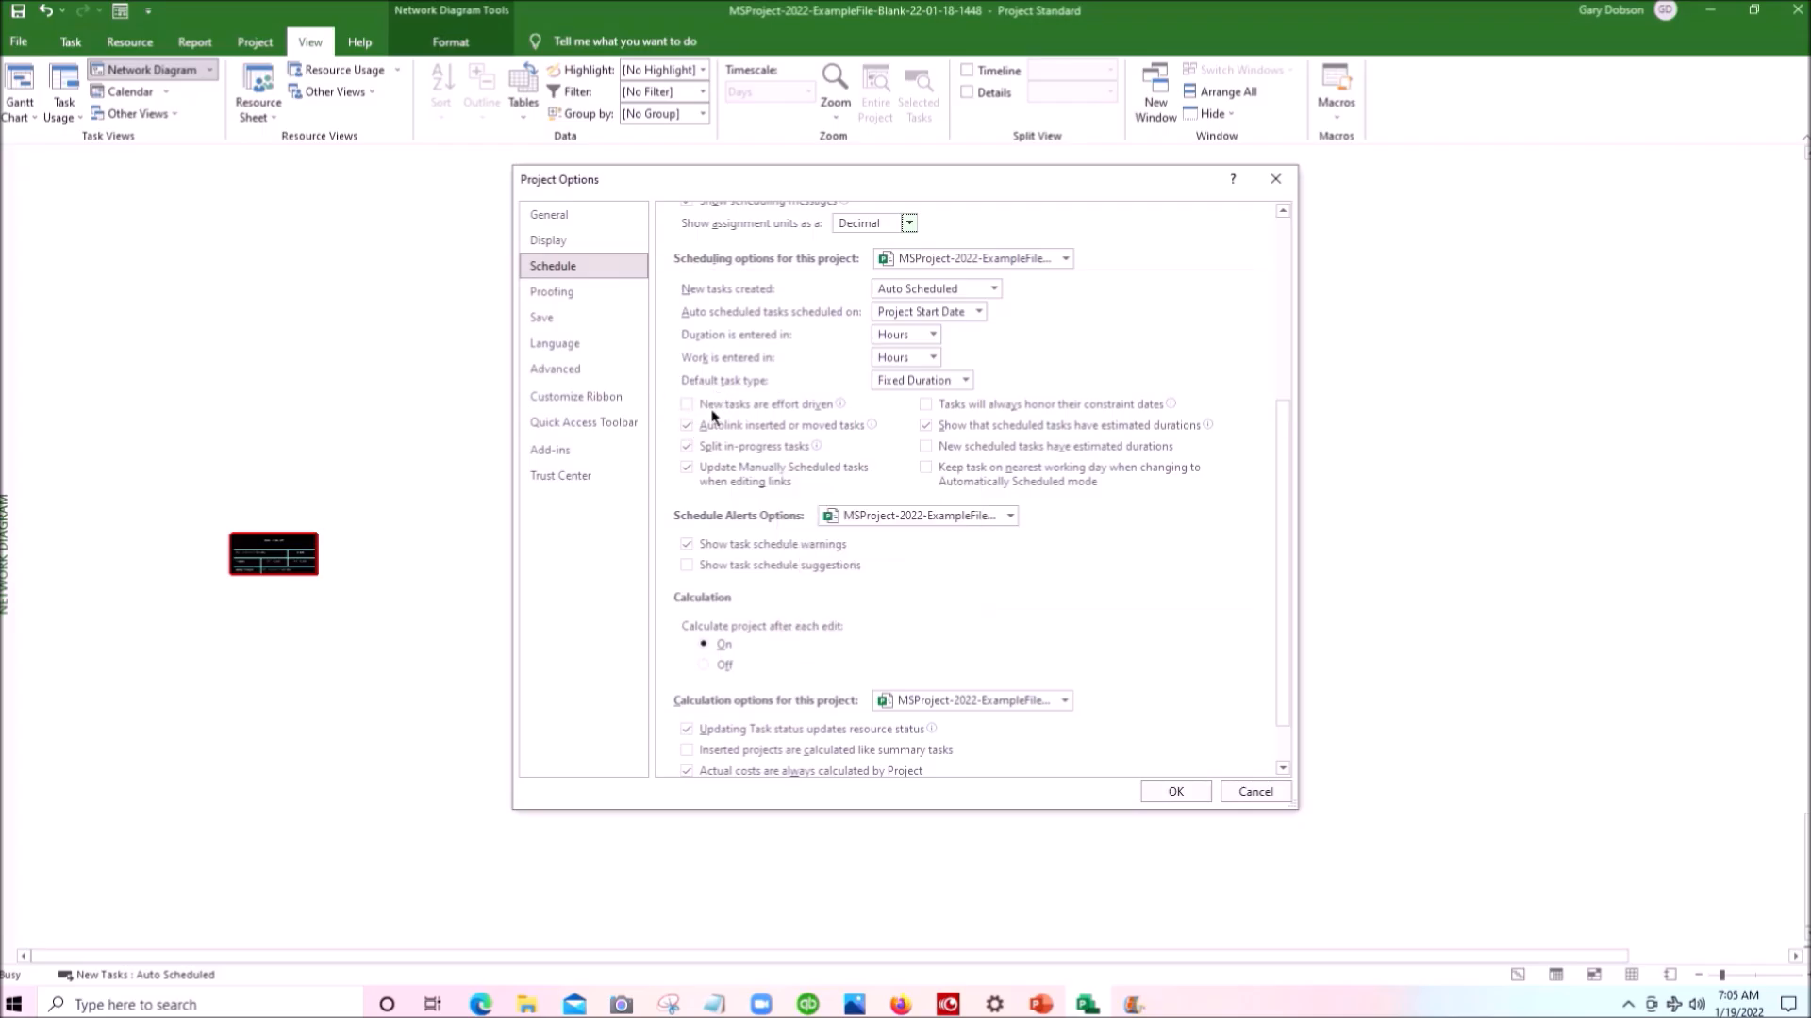
pyautogui.moveTo(739, 415)
pyautogui.scroll(-3, 743, 391)
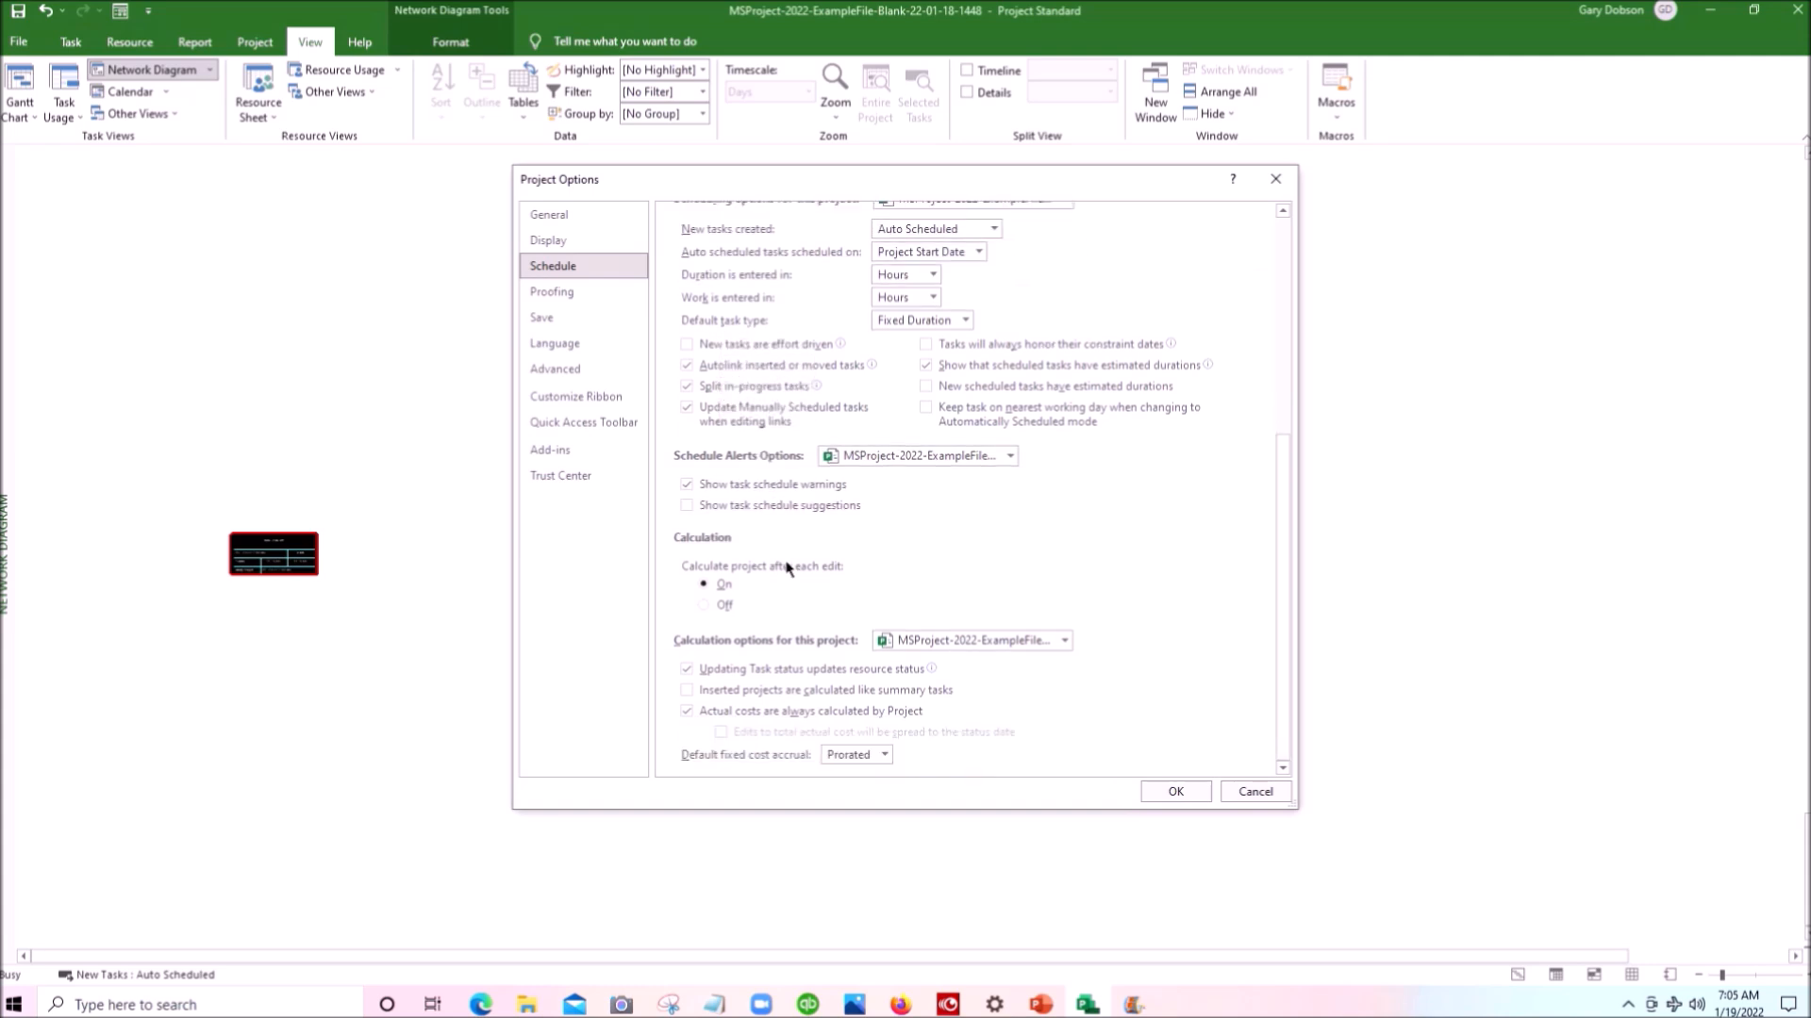
pyautogui.scroll(5, 780, 721)
pyautogui.scroll(4, 781, 721)
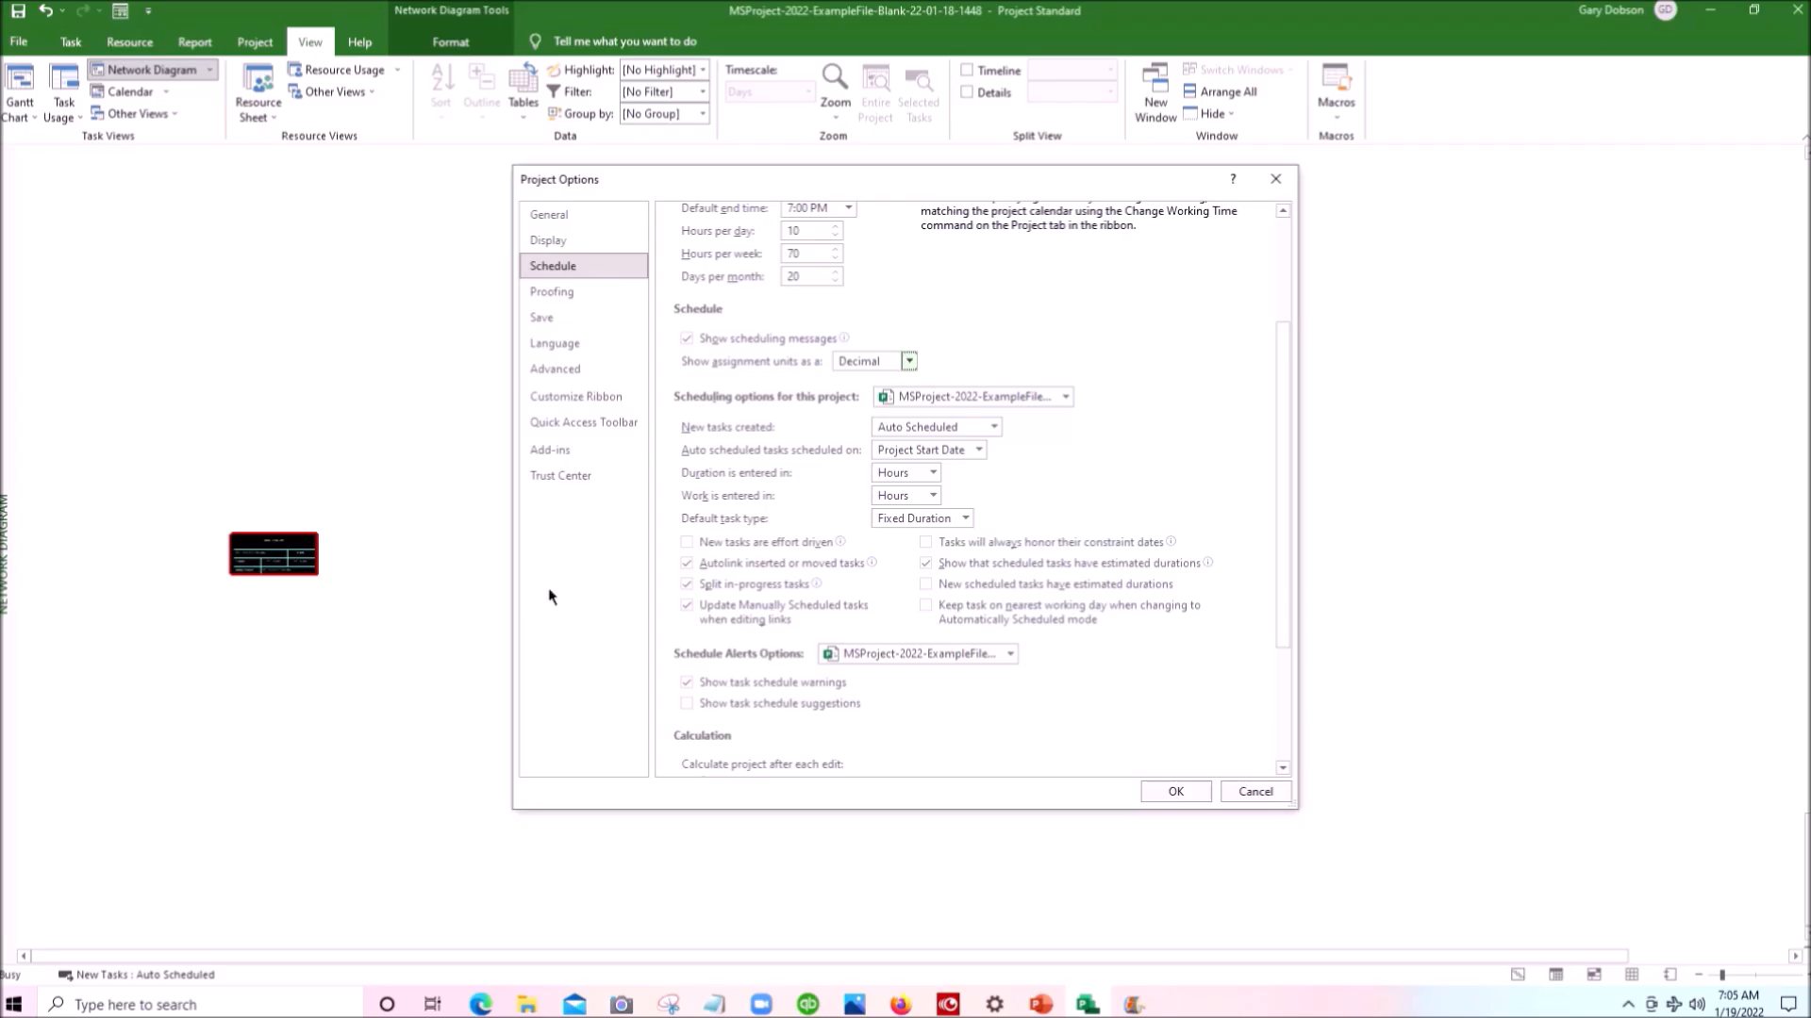
pyautogui.scroll(-5, 556, 595)
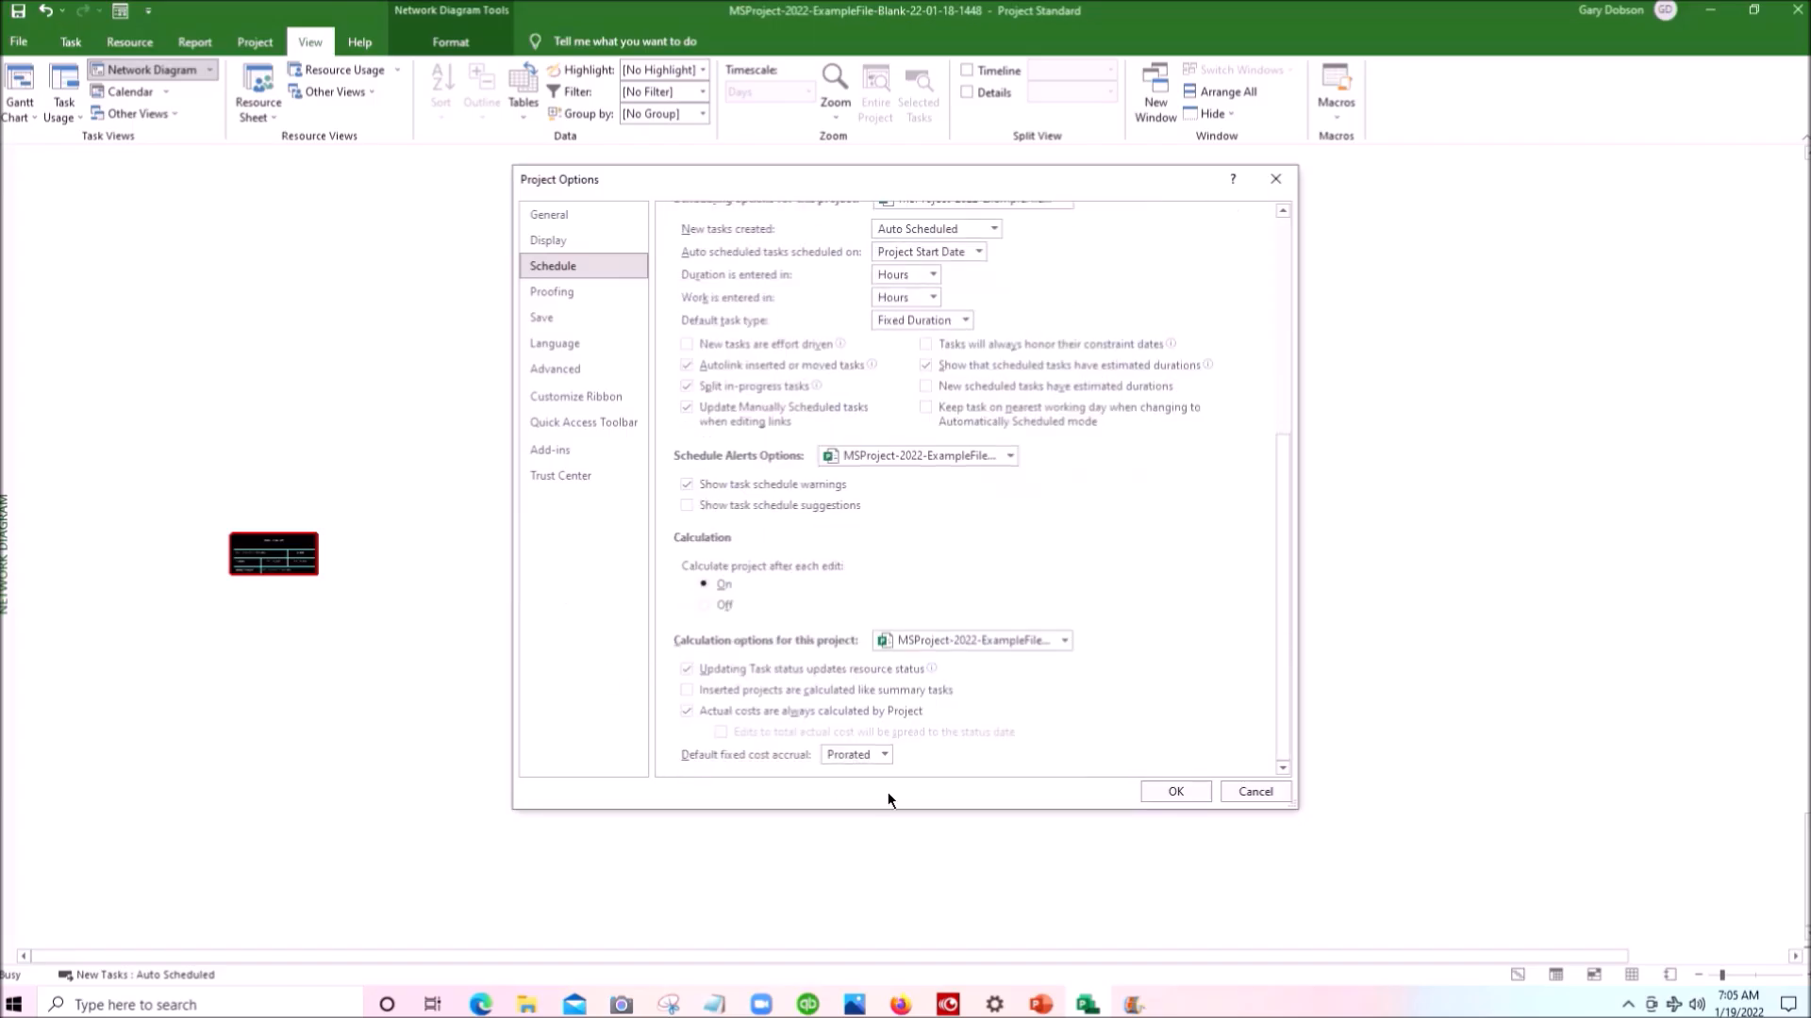
pyautogui.click(1174, 792)
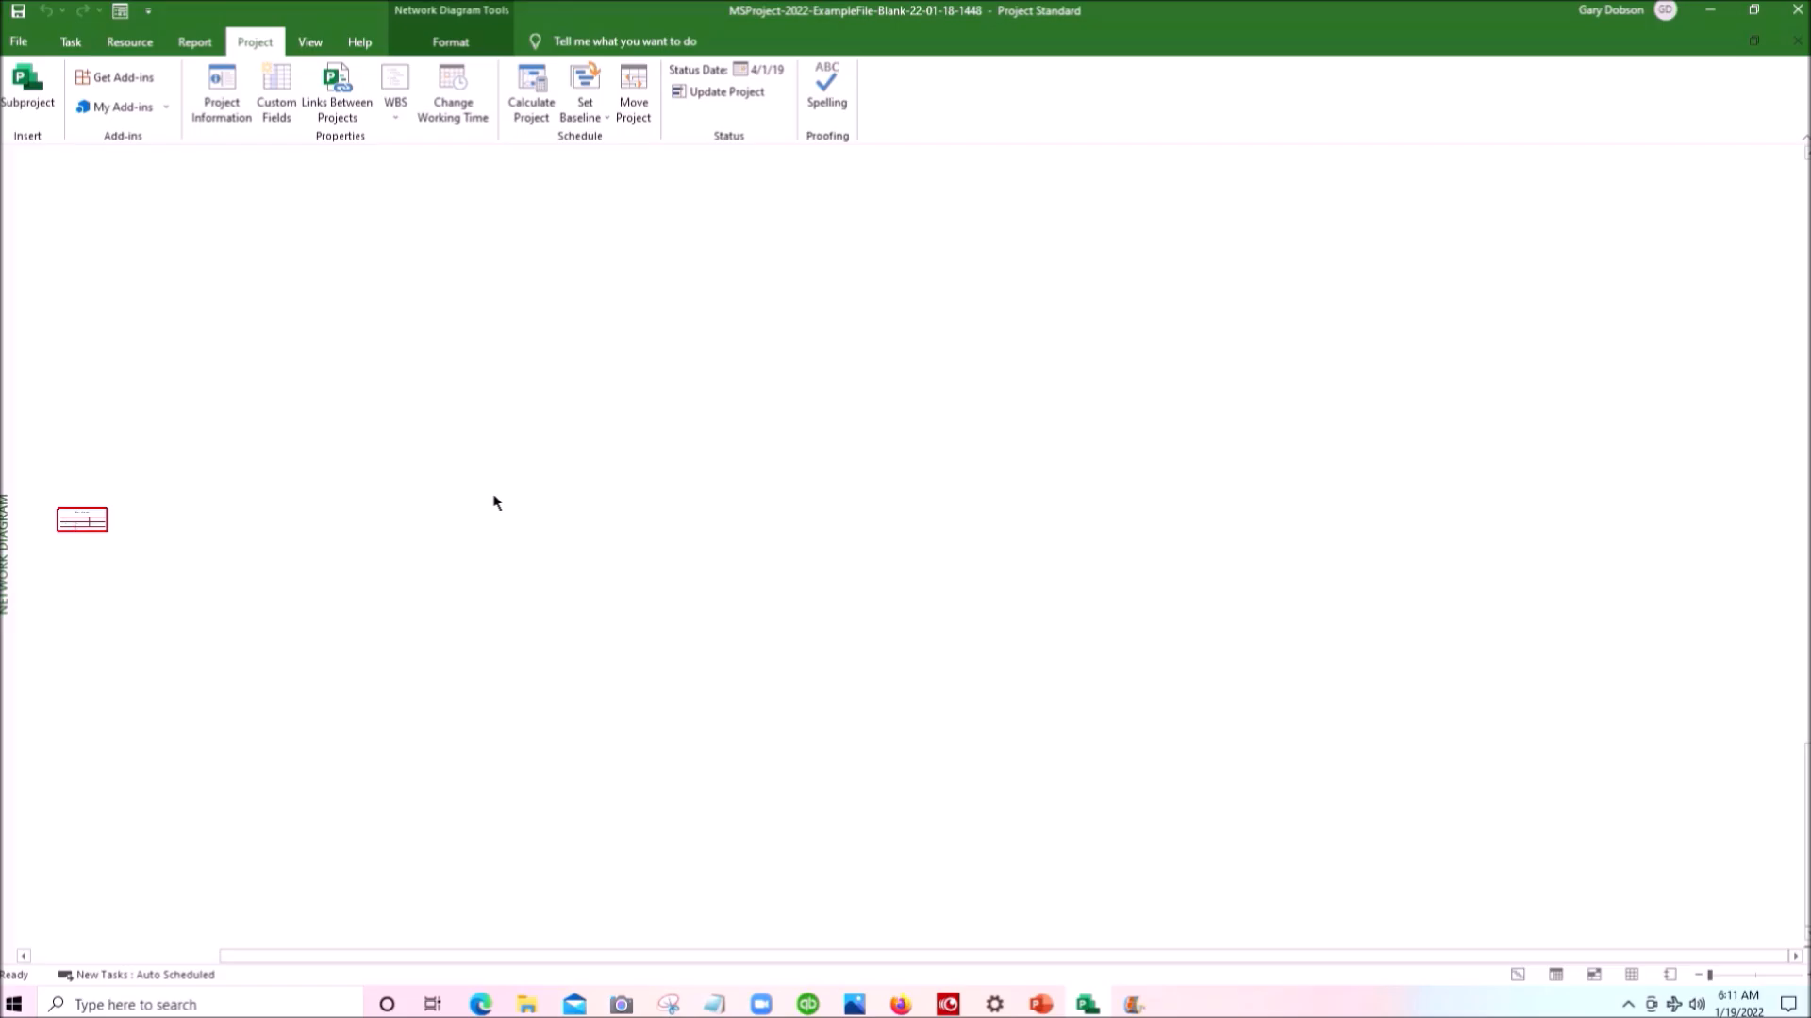
pyautogui.scroll(-2, 495, 502)
pyautogui.scroll(3, 495, 503)
pyautogui.scroll(-2, 496, 503)
pyautogui.scroll(2, 495, 502)
pyautogui.scroll(-2, 495, 503)
pyautogui.scroll(2, 495, 503)
pyautogui.scroll(-1, 495, 503)
# - Open the project information, check the start date and its calendar, and accept the settings
pyautogui.moveTo(76, 521)
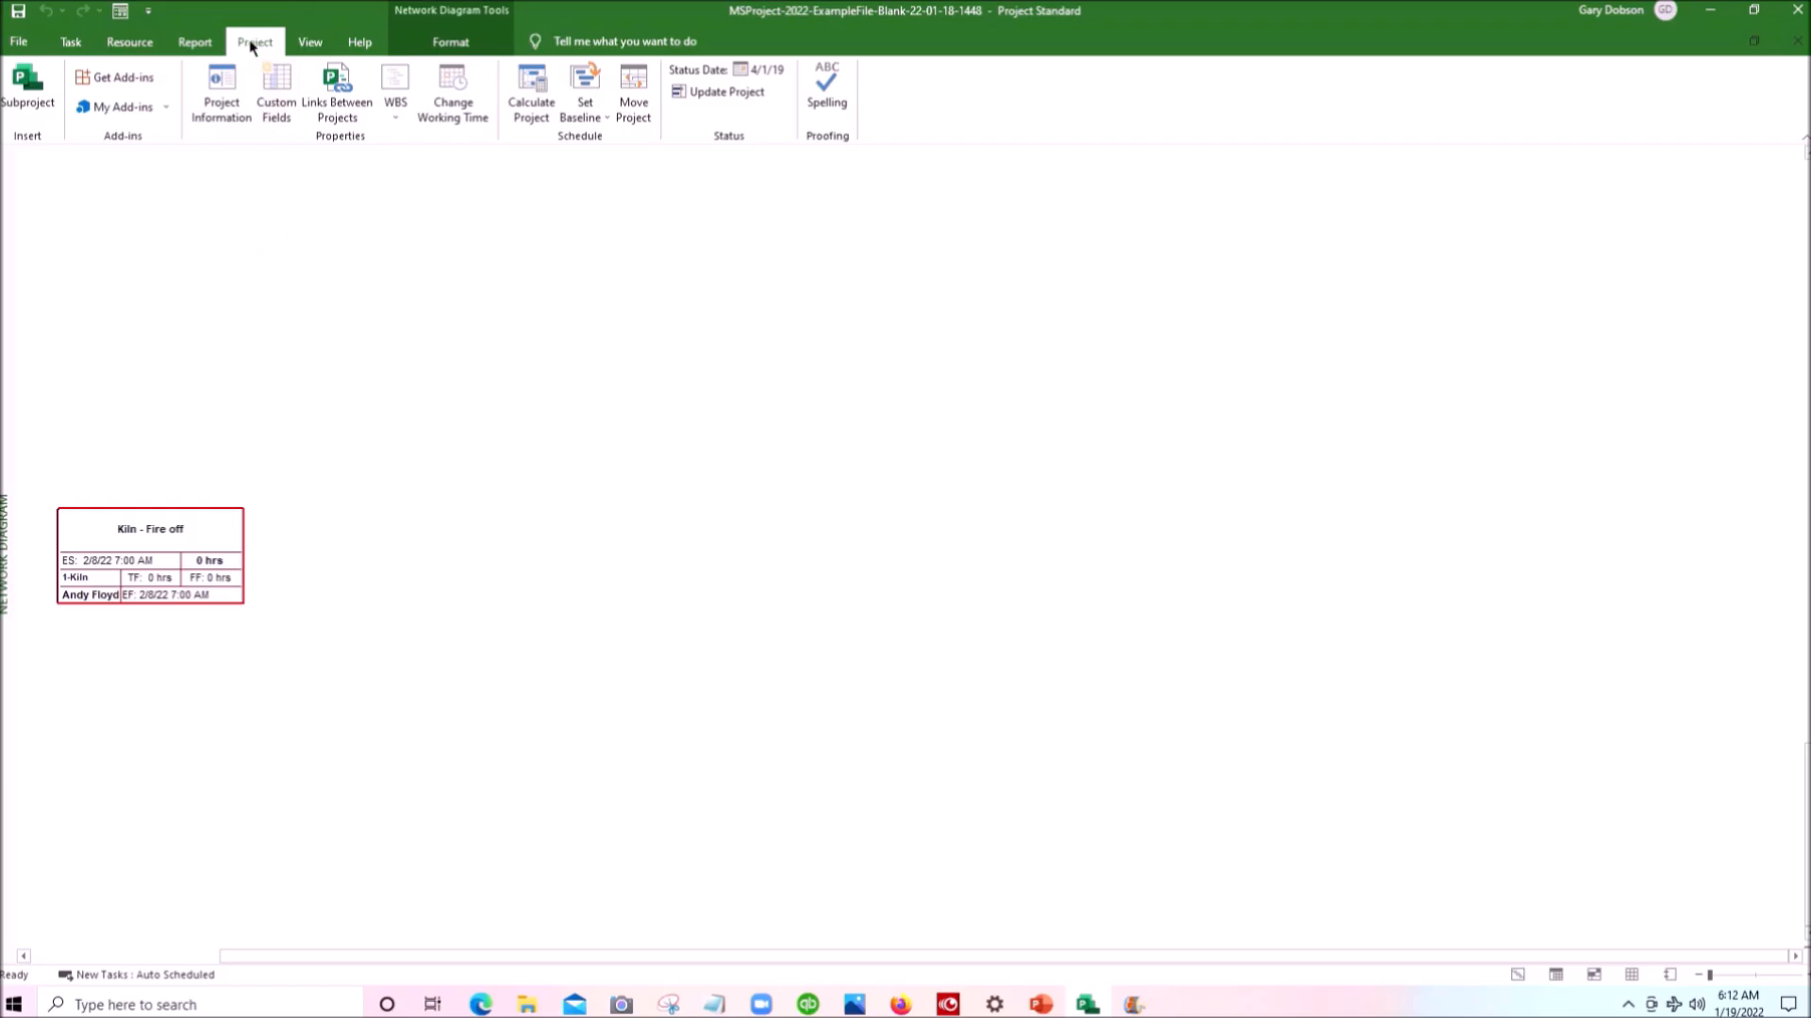
pyautogui.click(216, 104)
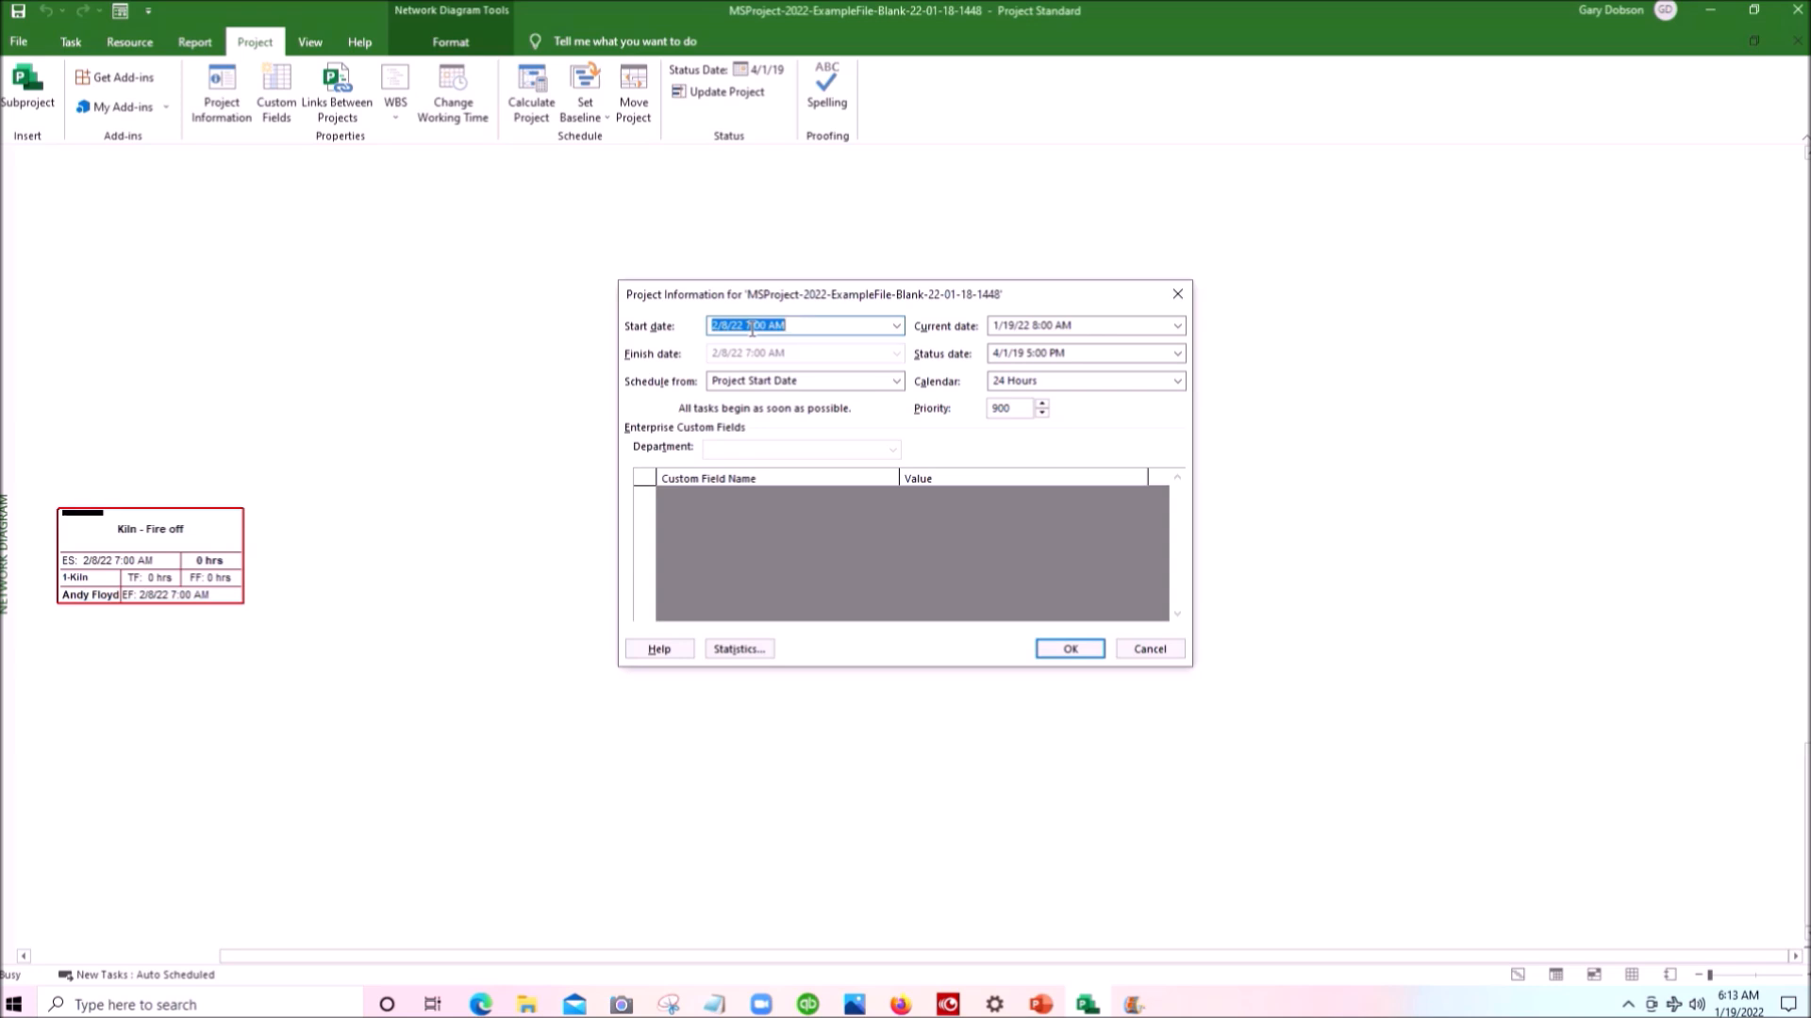
pyautogui.click(894, 326)
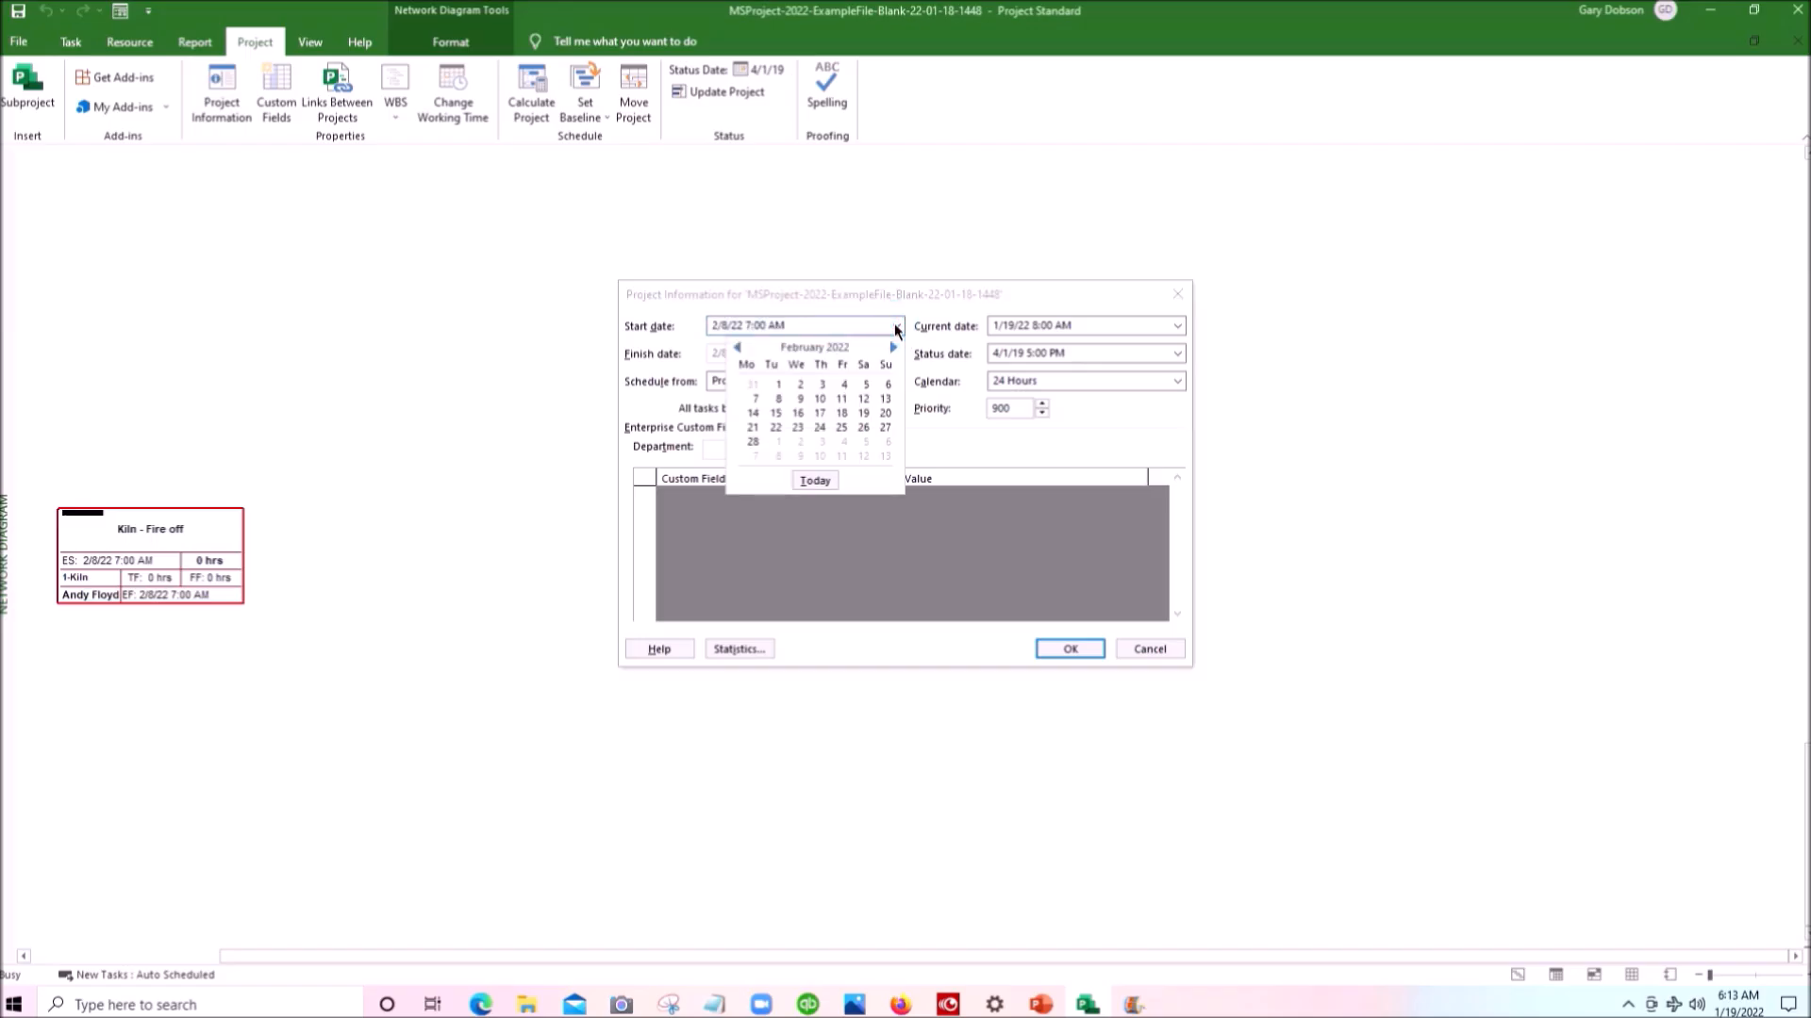
pyautogui.click(895, 326)
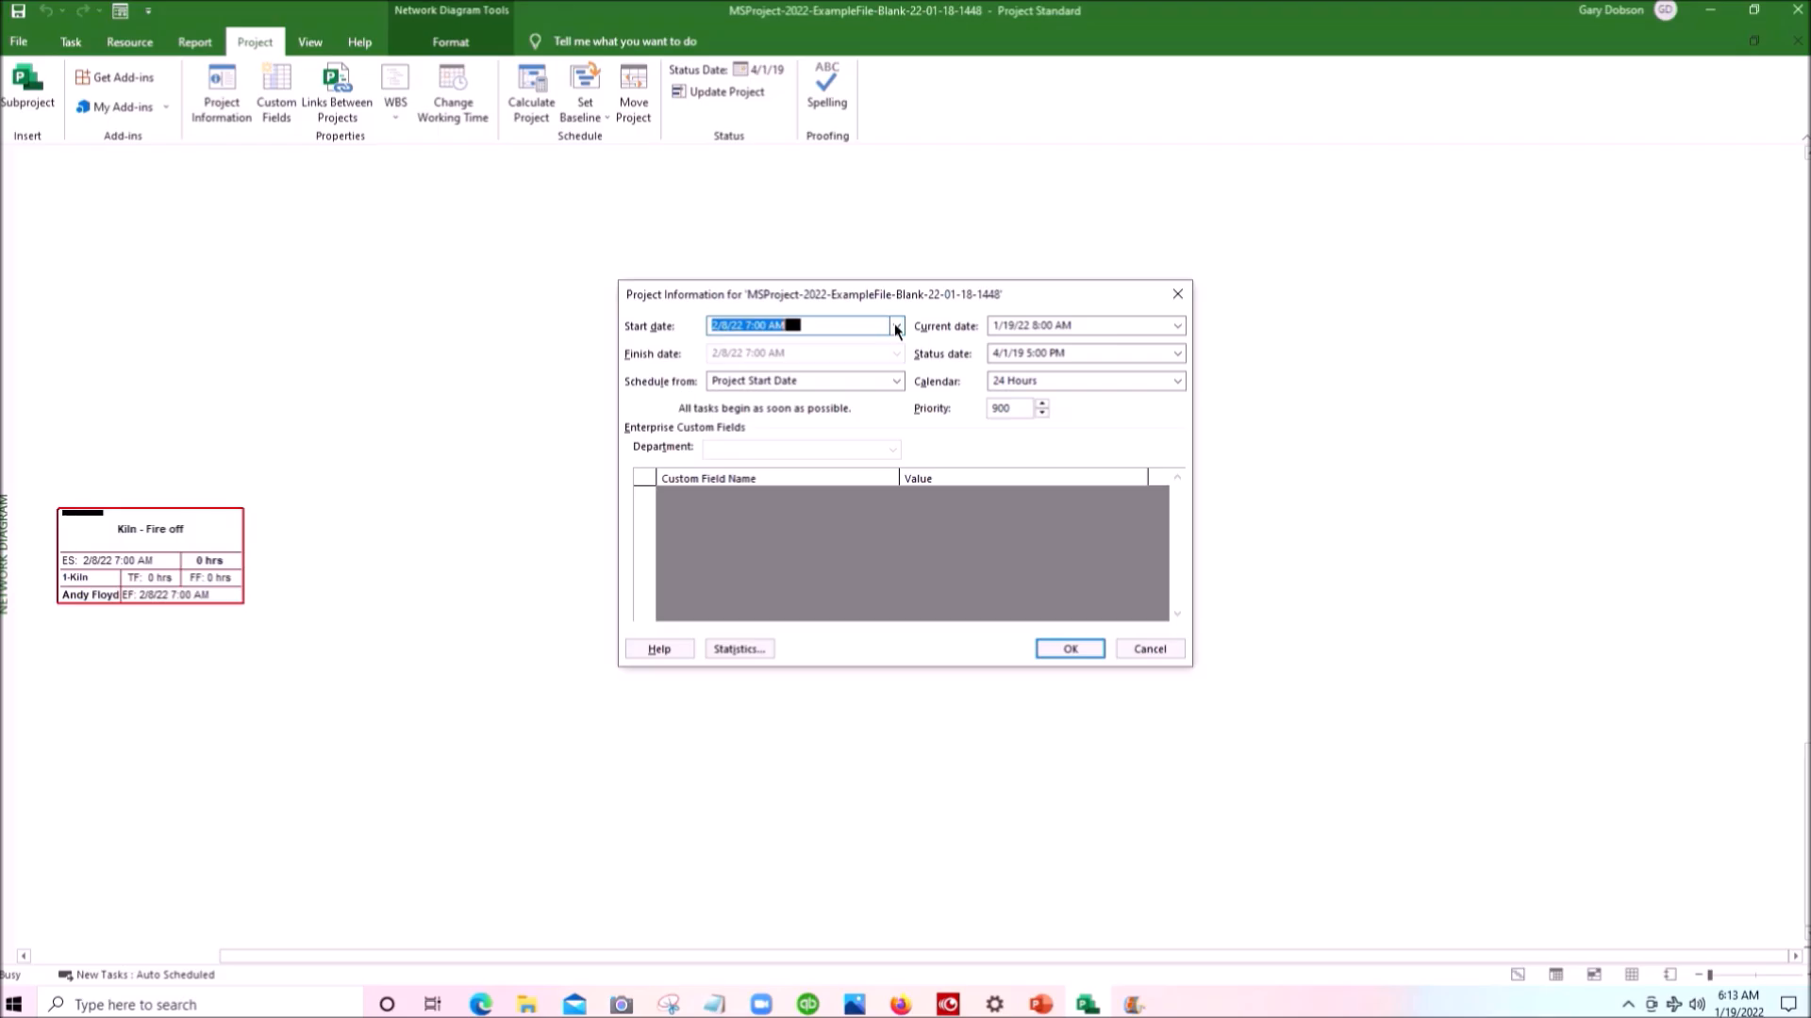
pyautogui.click(1071, 652)
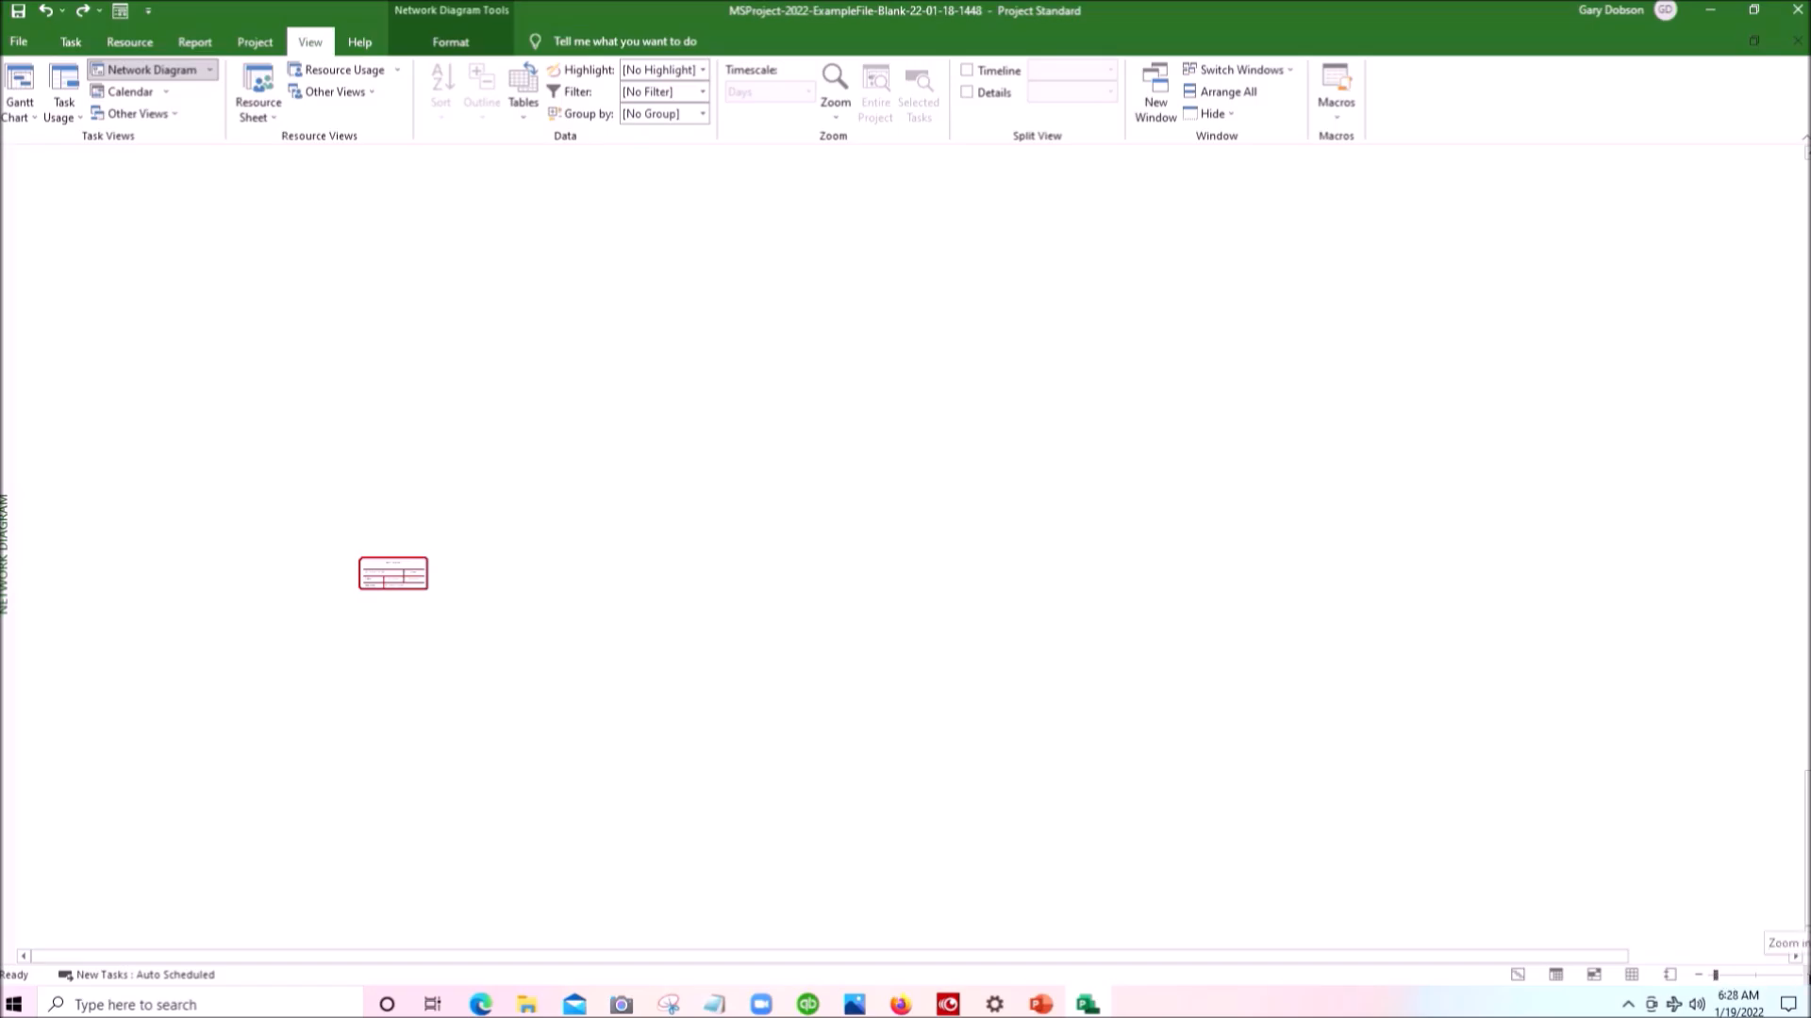
# - Examine the Kiln - Fire off task box in the network diagram at different zoom levels and view positions
pyautogui.click(1796, 974)
pyautogui.click(1796, 974)
pyautogui.click(1796, 974)
pyautogui.click(1796, 974)
pyautogui.click(1796, 974)
pyautogui.click(1796, 974)
pyautogui.click(1796, 974)
pyautogui.click(1796, 974)
pyautogui.click(1796, 974)
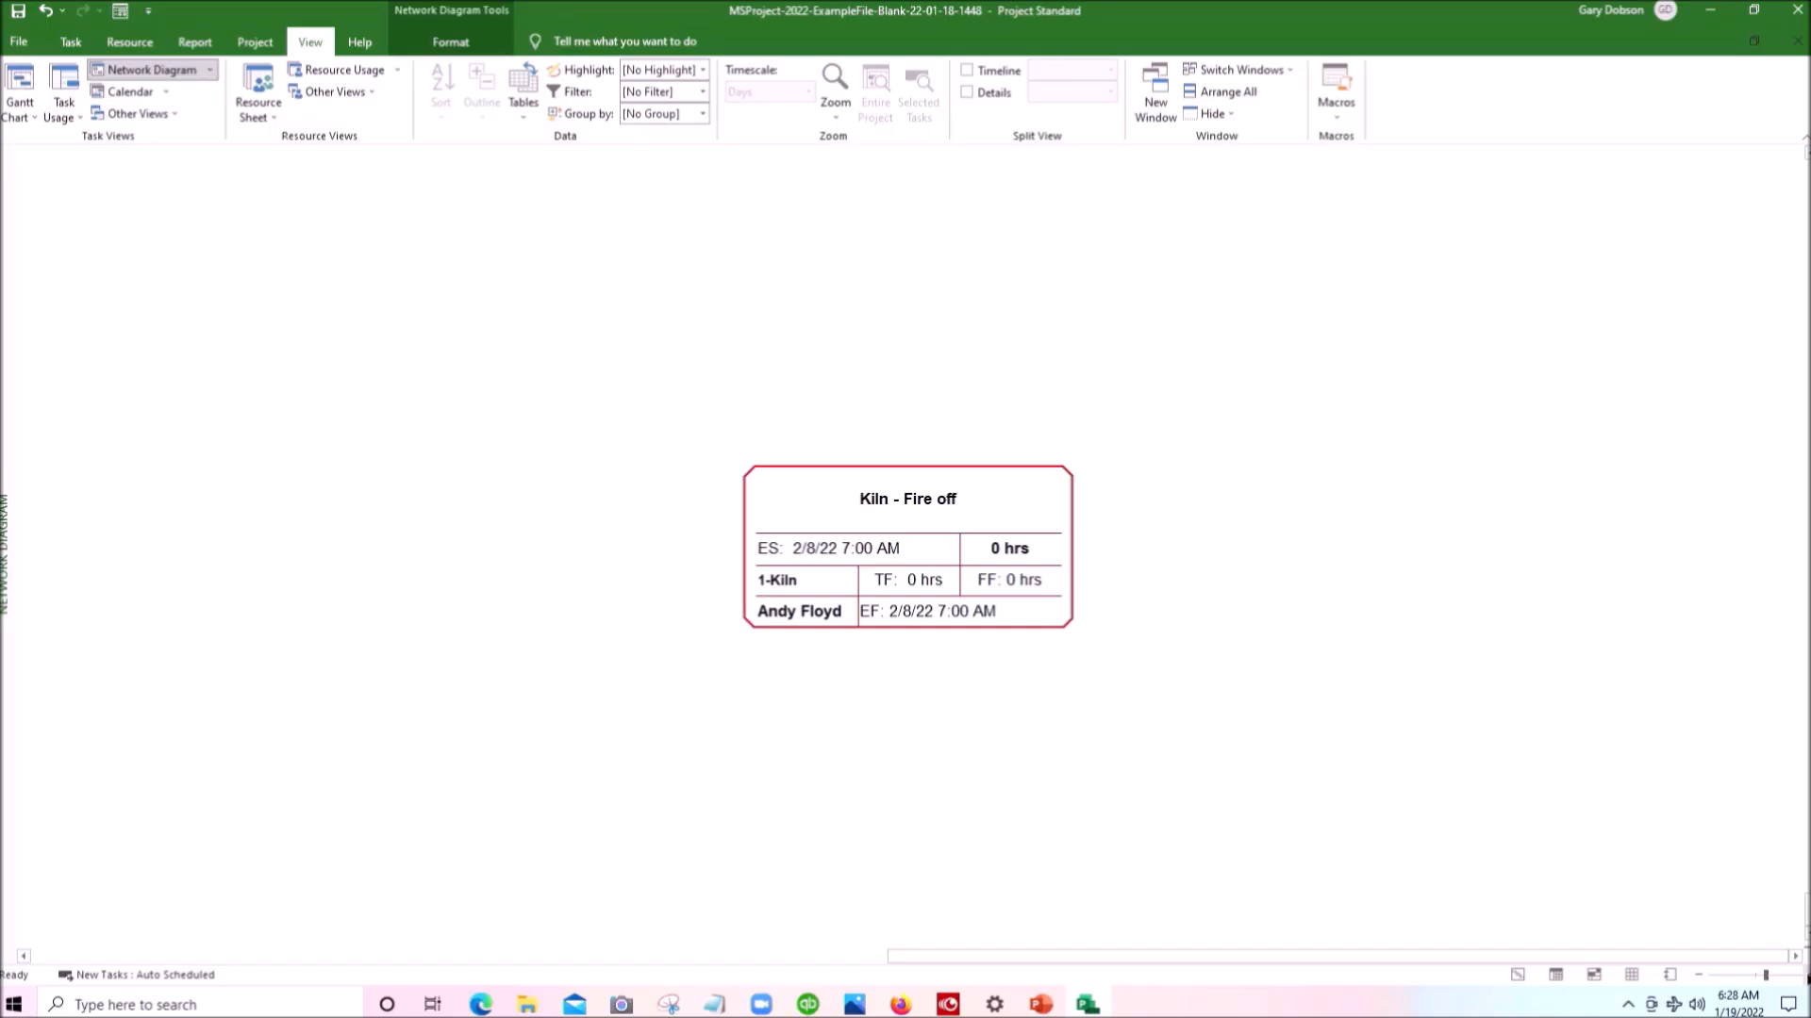
pyautogui.click(1698, 975)
pyautogui.click(1699, 975)
pyautogui.click(1699, 975)
pyautogui.click(1698, 975)
pyautogui.click(1698, 975)
pyautogui.click(1699, 975)
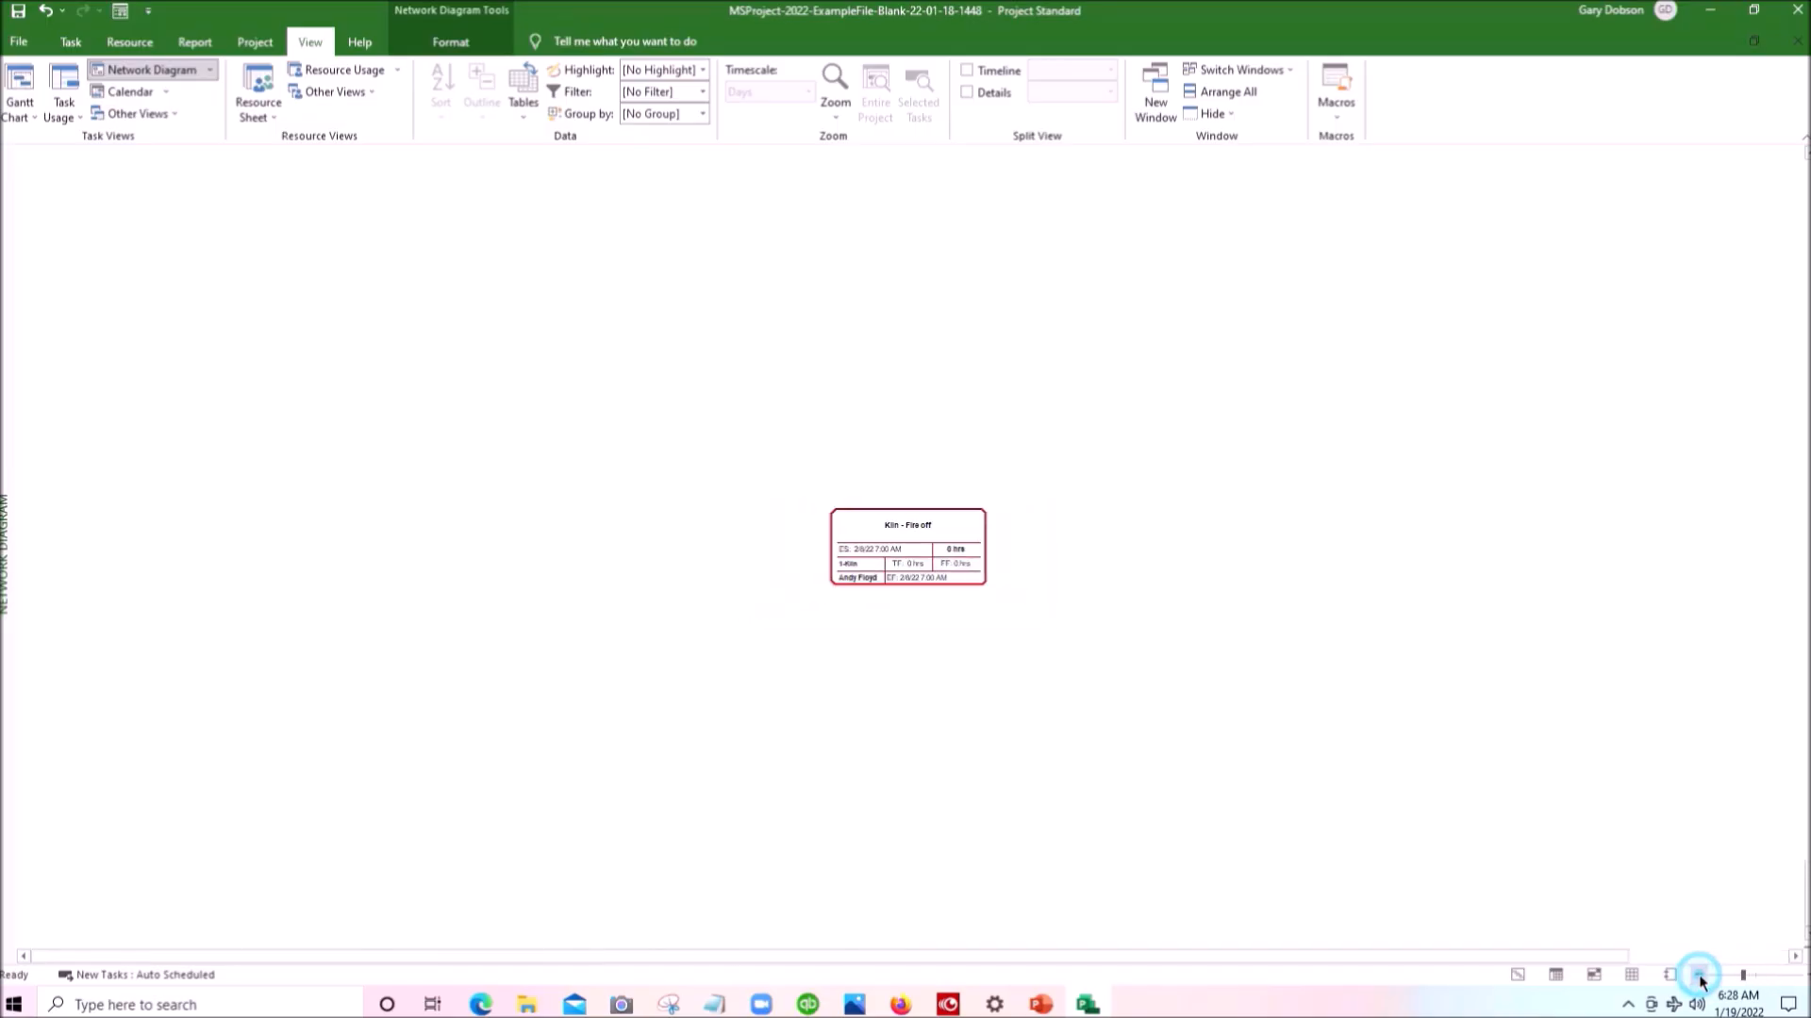
pyautogui.click(1802, 975)
pyautogui.click(1802, 975)
pyautogui.click(1801, 975)
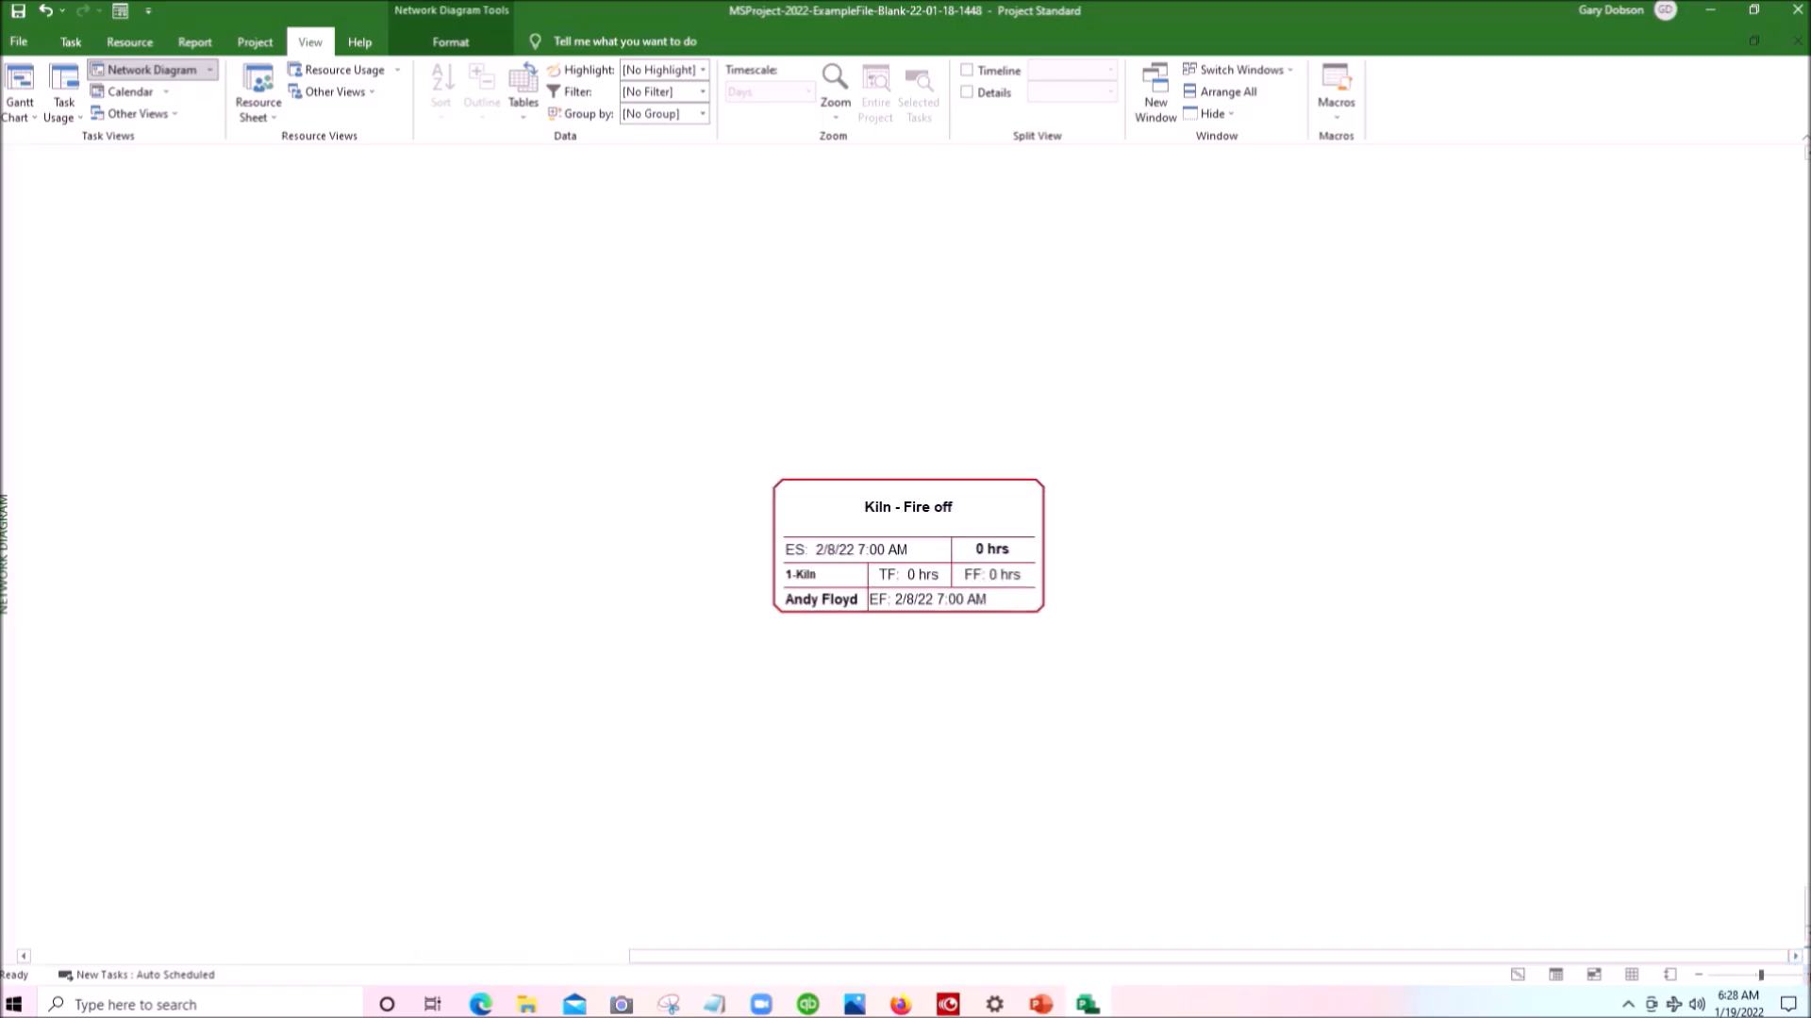
pyautogui.click(1704, 976)
pyautogui.click(1703, 976)
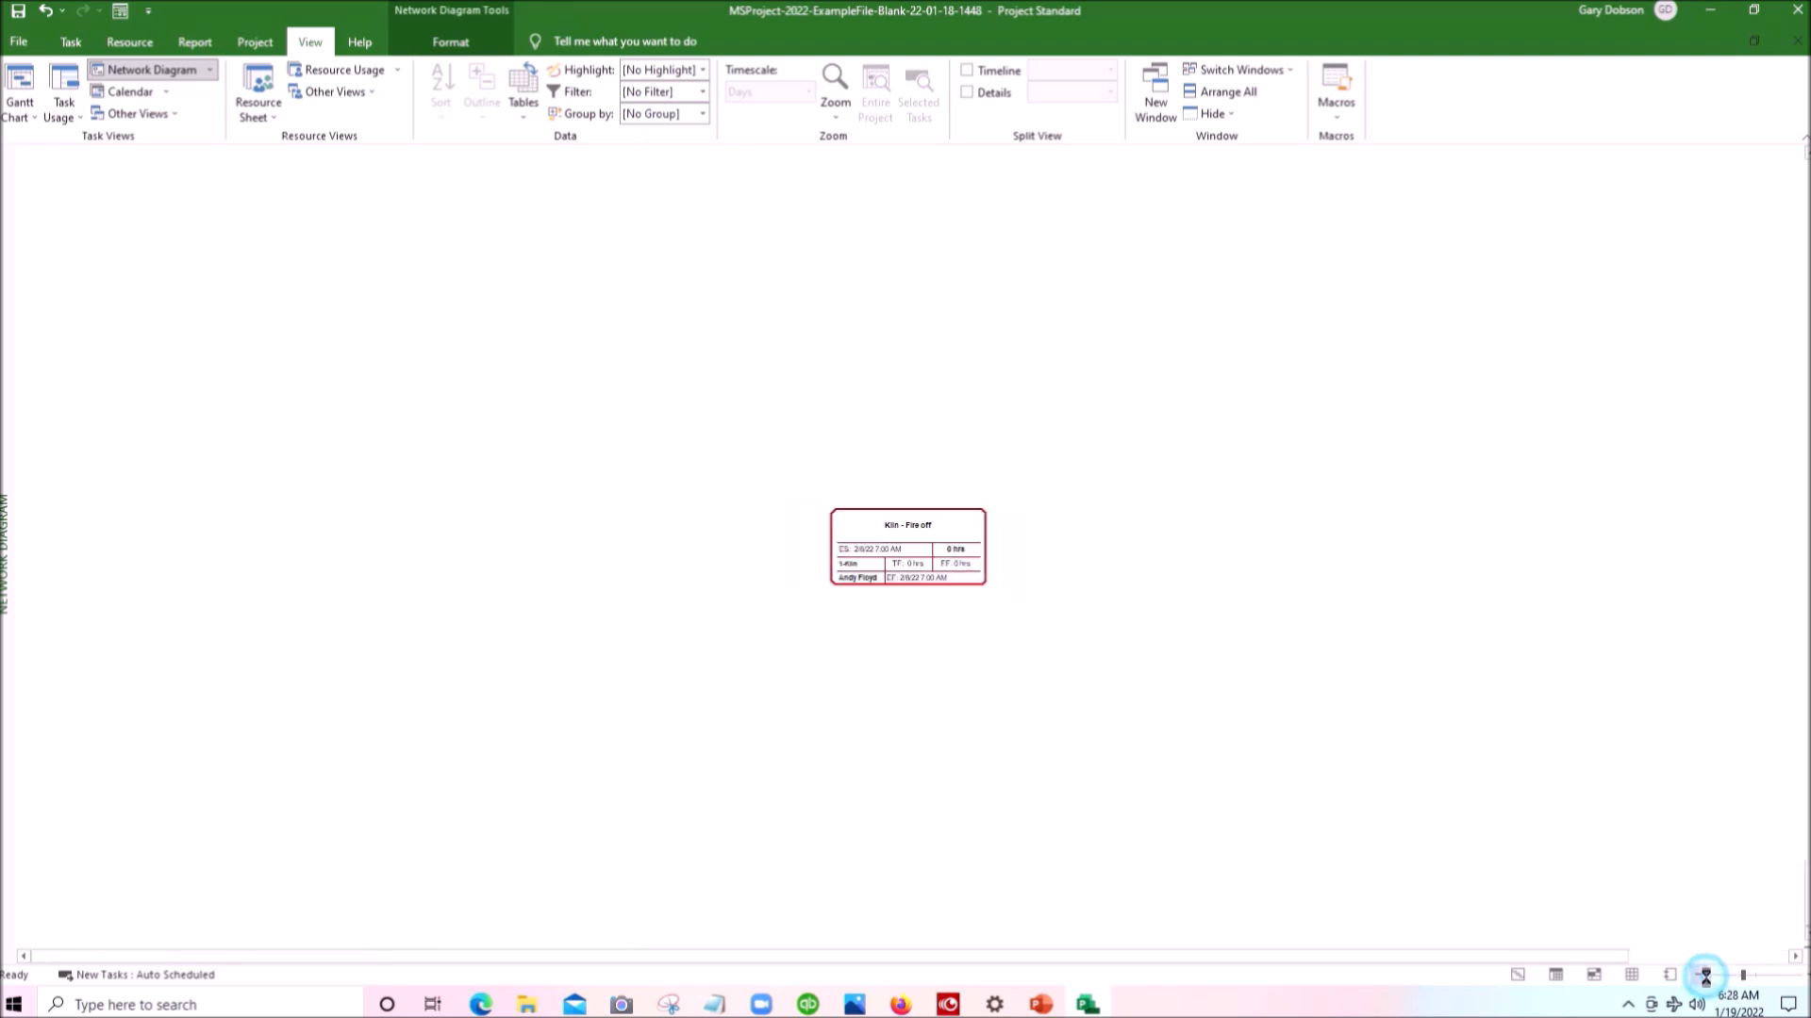
pyautogui.click(1703, 976)
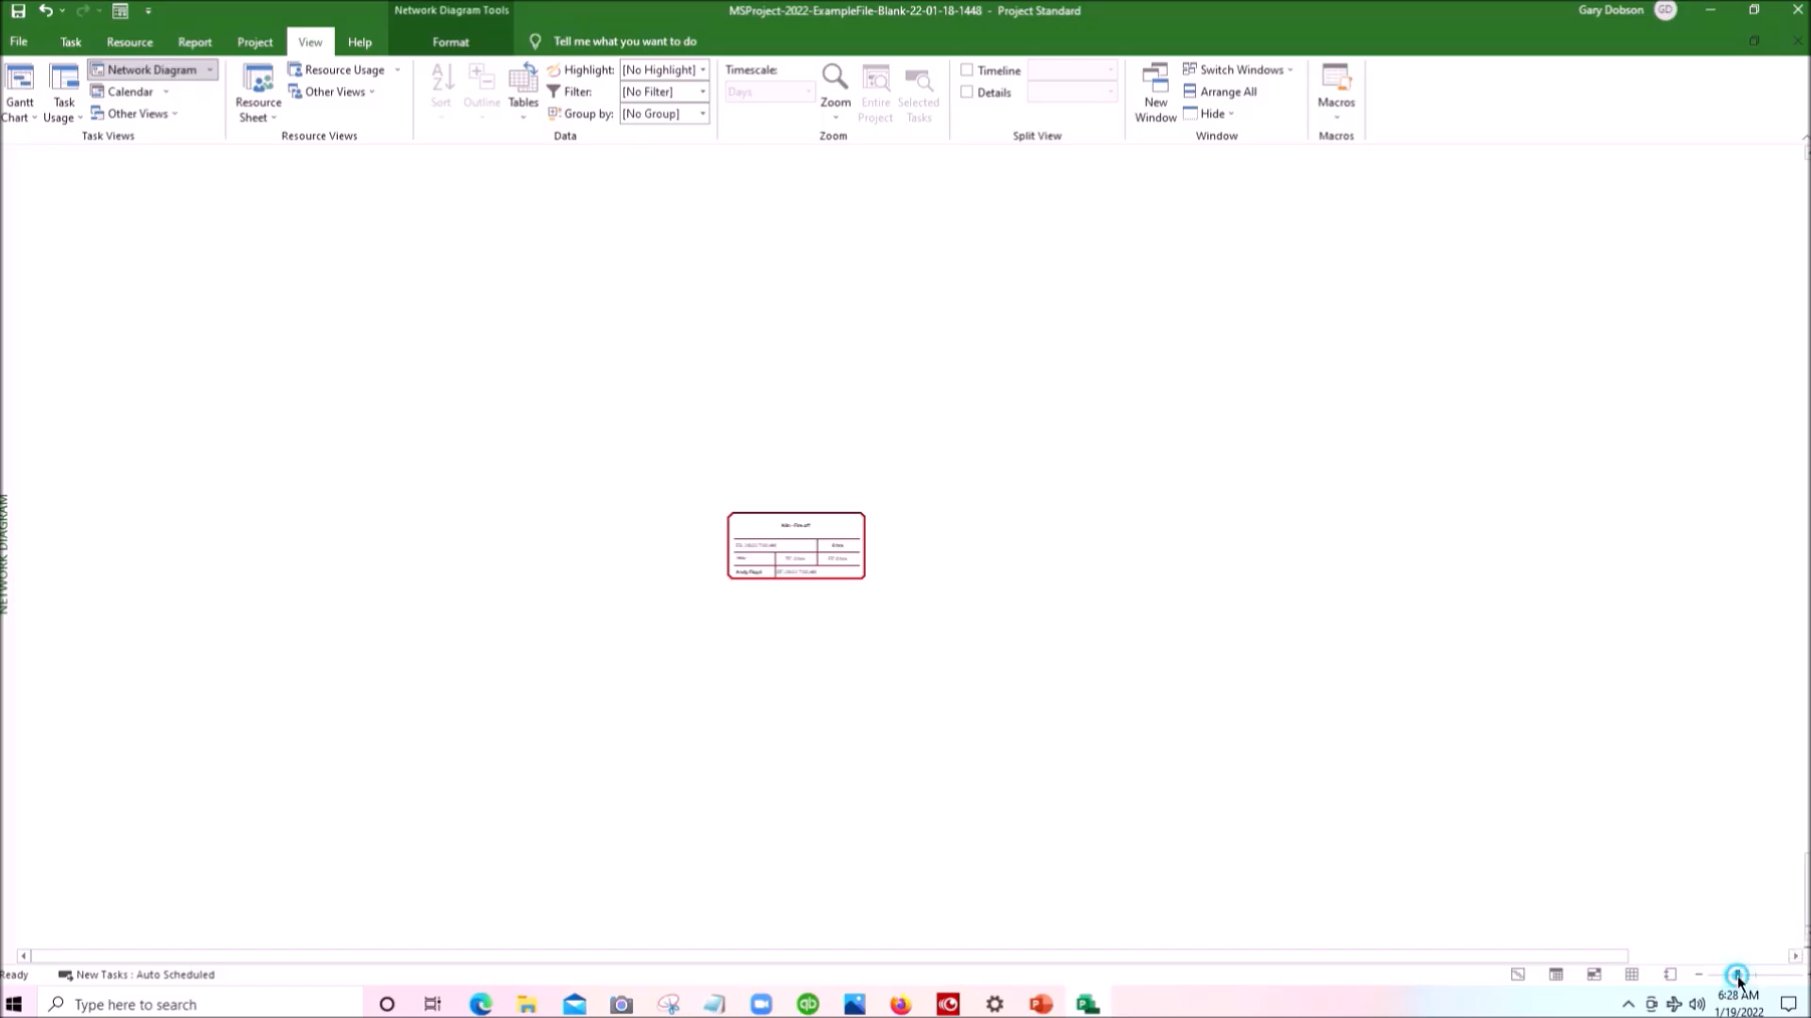
pyautogui.moveTo(1738, 977)
pyautogui.mouseDown()
pyautogui.moveTo(1785, 983)
pyautogui.moveTo(1730, 977)
pyautogui.mouseUp()
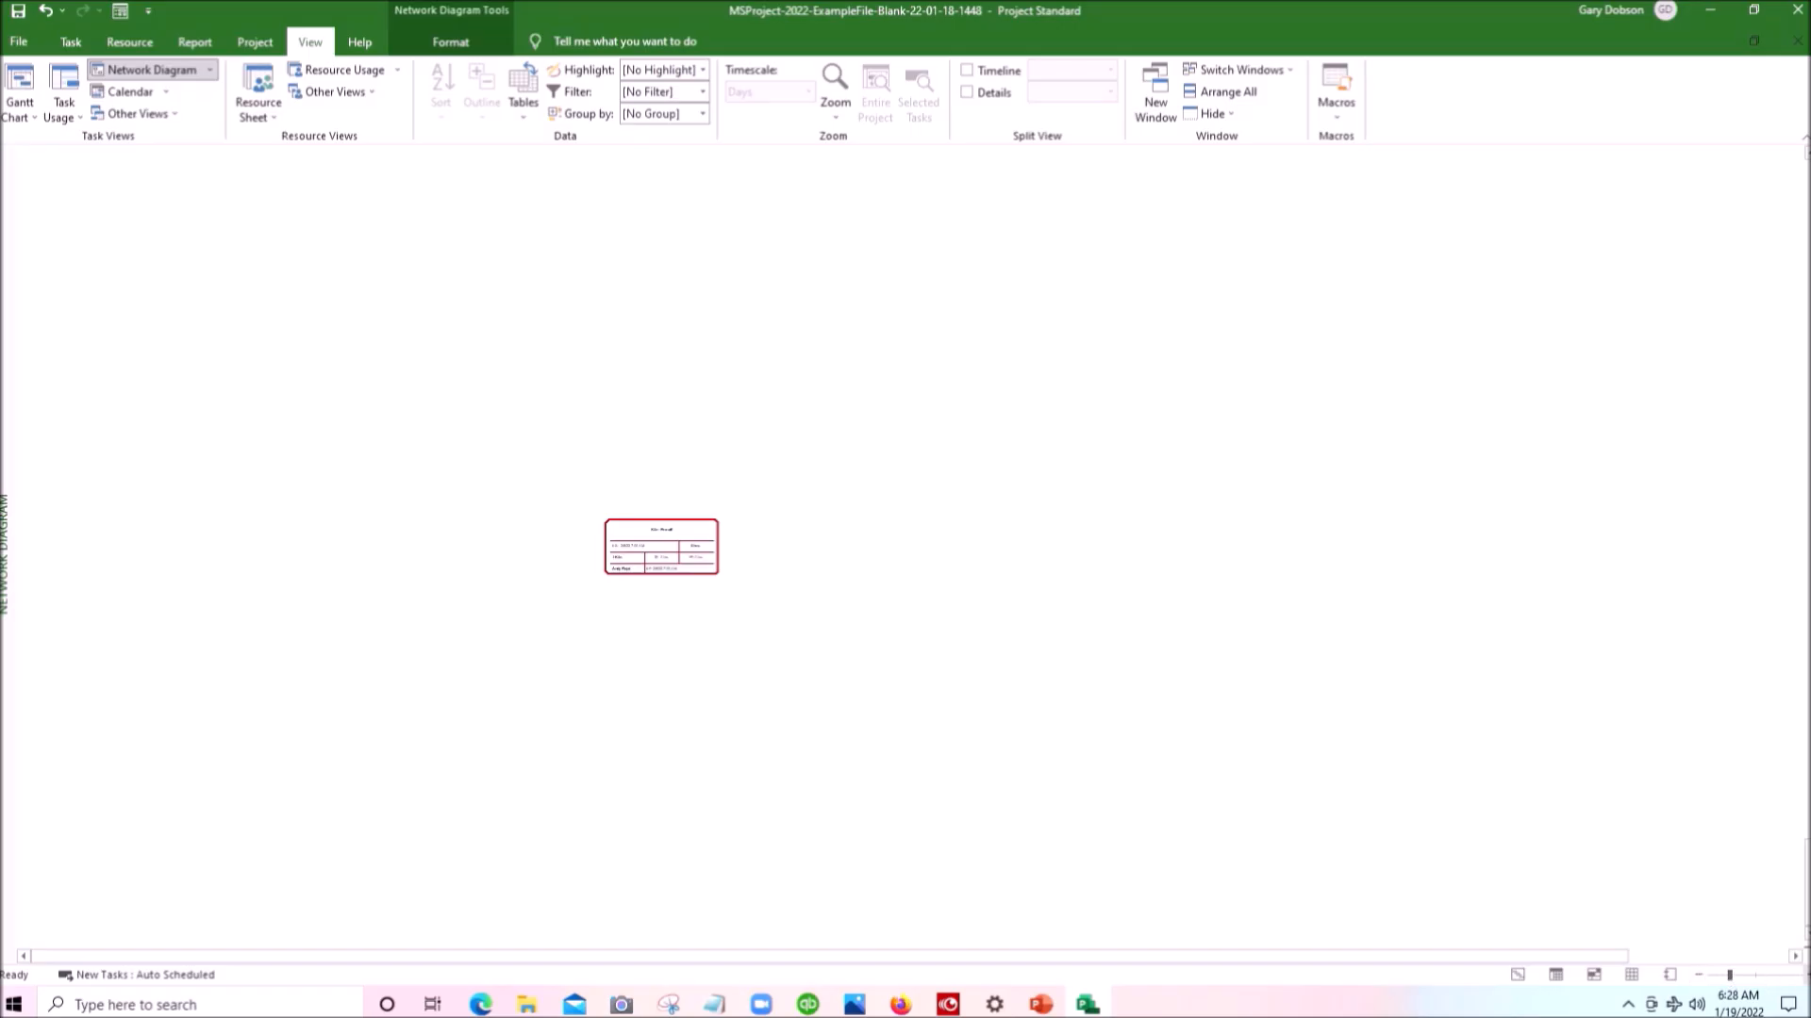
pyautogui.click(1805, 975)
pyautogui.click(1806, 975)
pyautogui.click(1806, 975)
pyautogui.click(1805, 975)
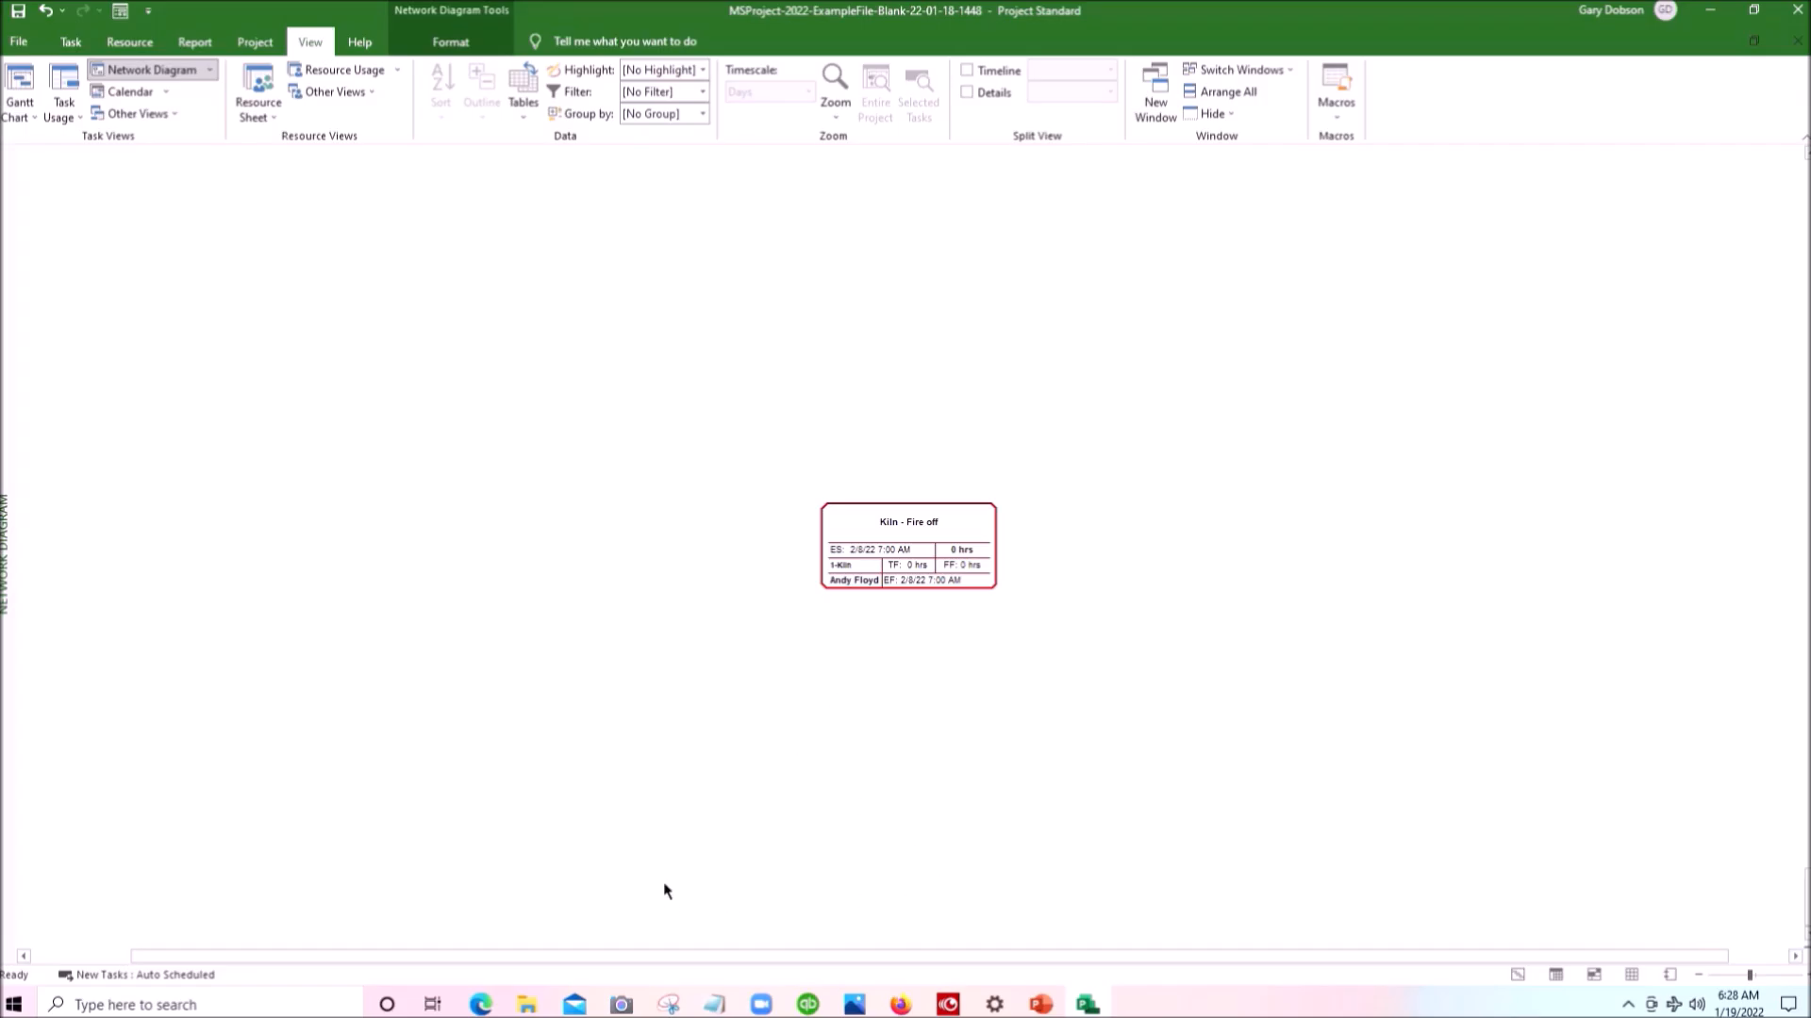
pyautogui.moveTo(619, 955); pyautogui.dragTo(675, 970)
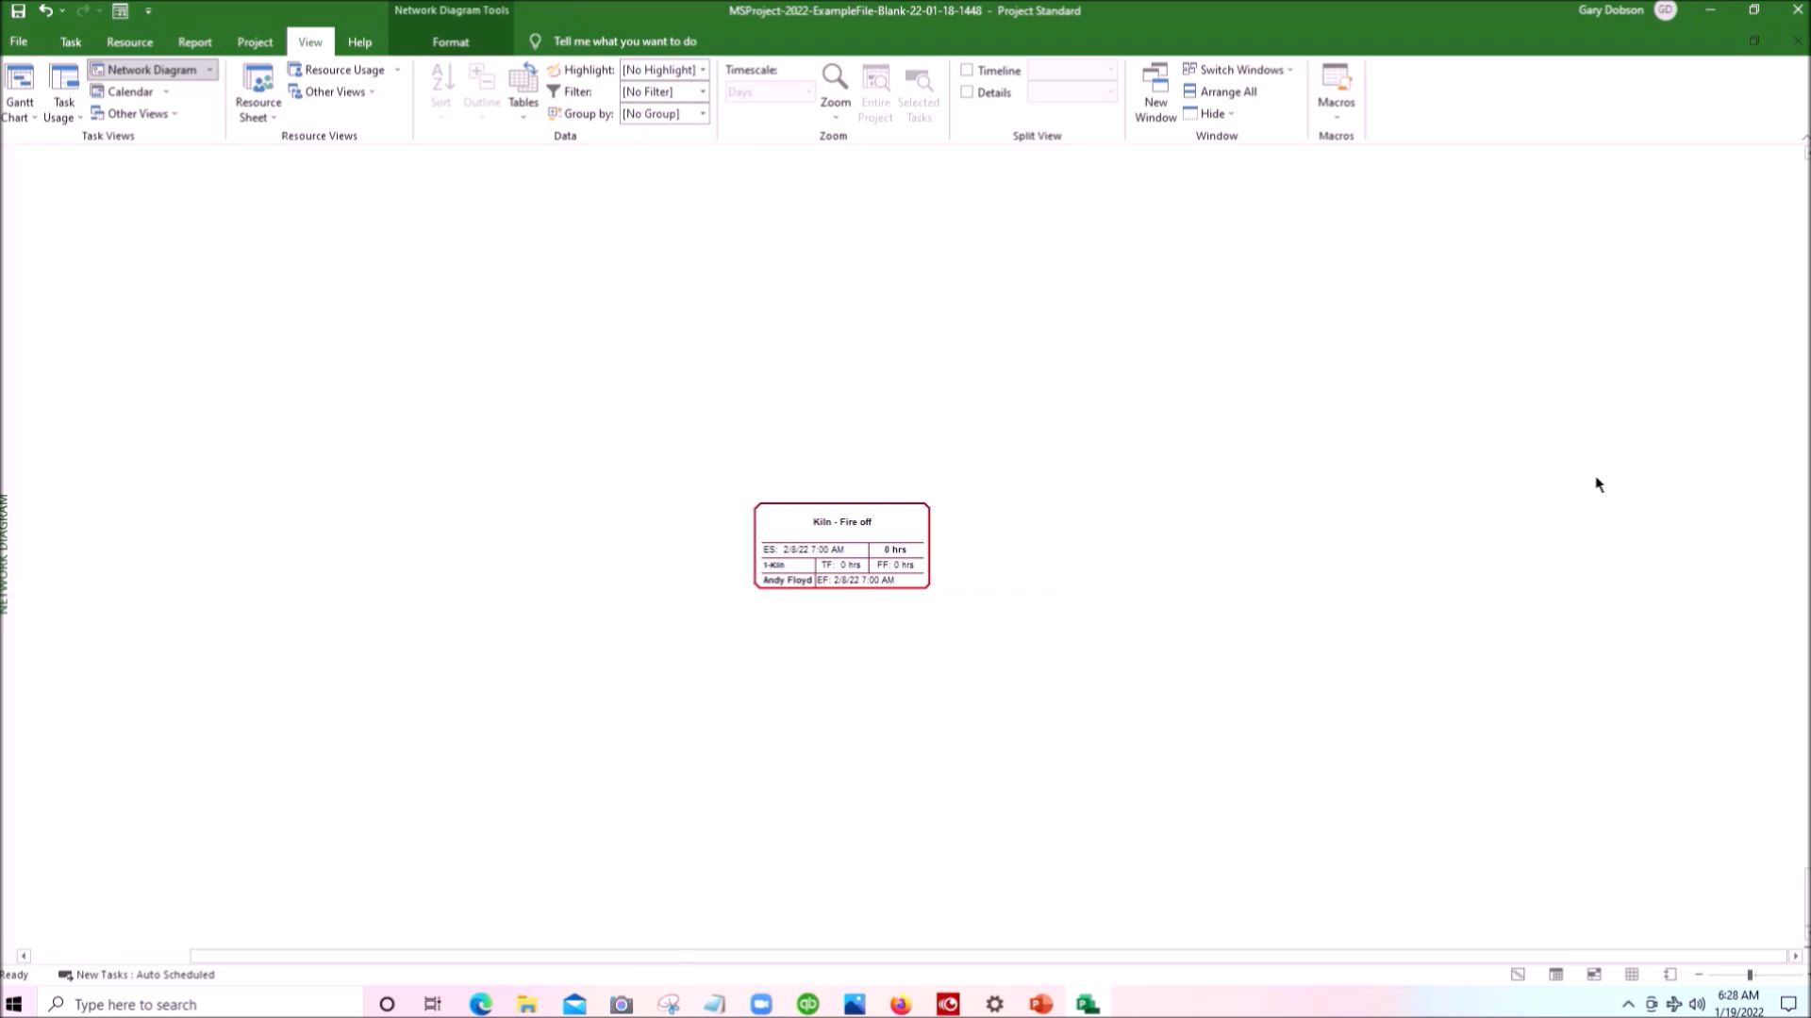
pyautogui.moveTo(1800, 894)
pyautogui.mouseDown()
pyautogui.moveTo(1801, 417)
pyautogui.moveTo(1789, 933)
pyautogui.moveTo(1798, 907)
pyautogui.mouseUp()
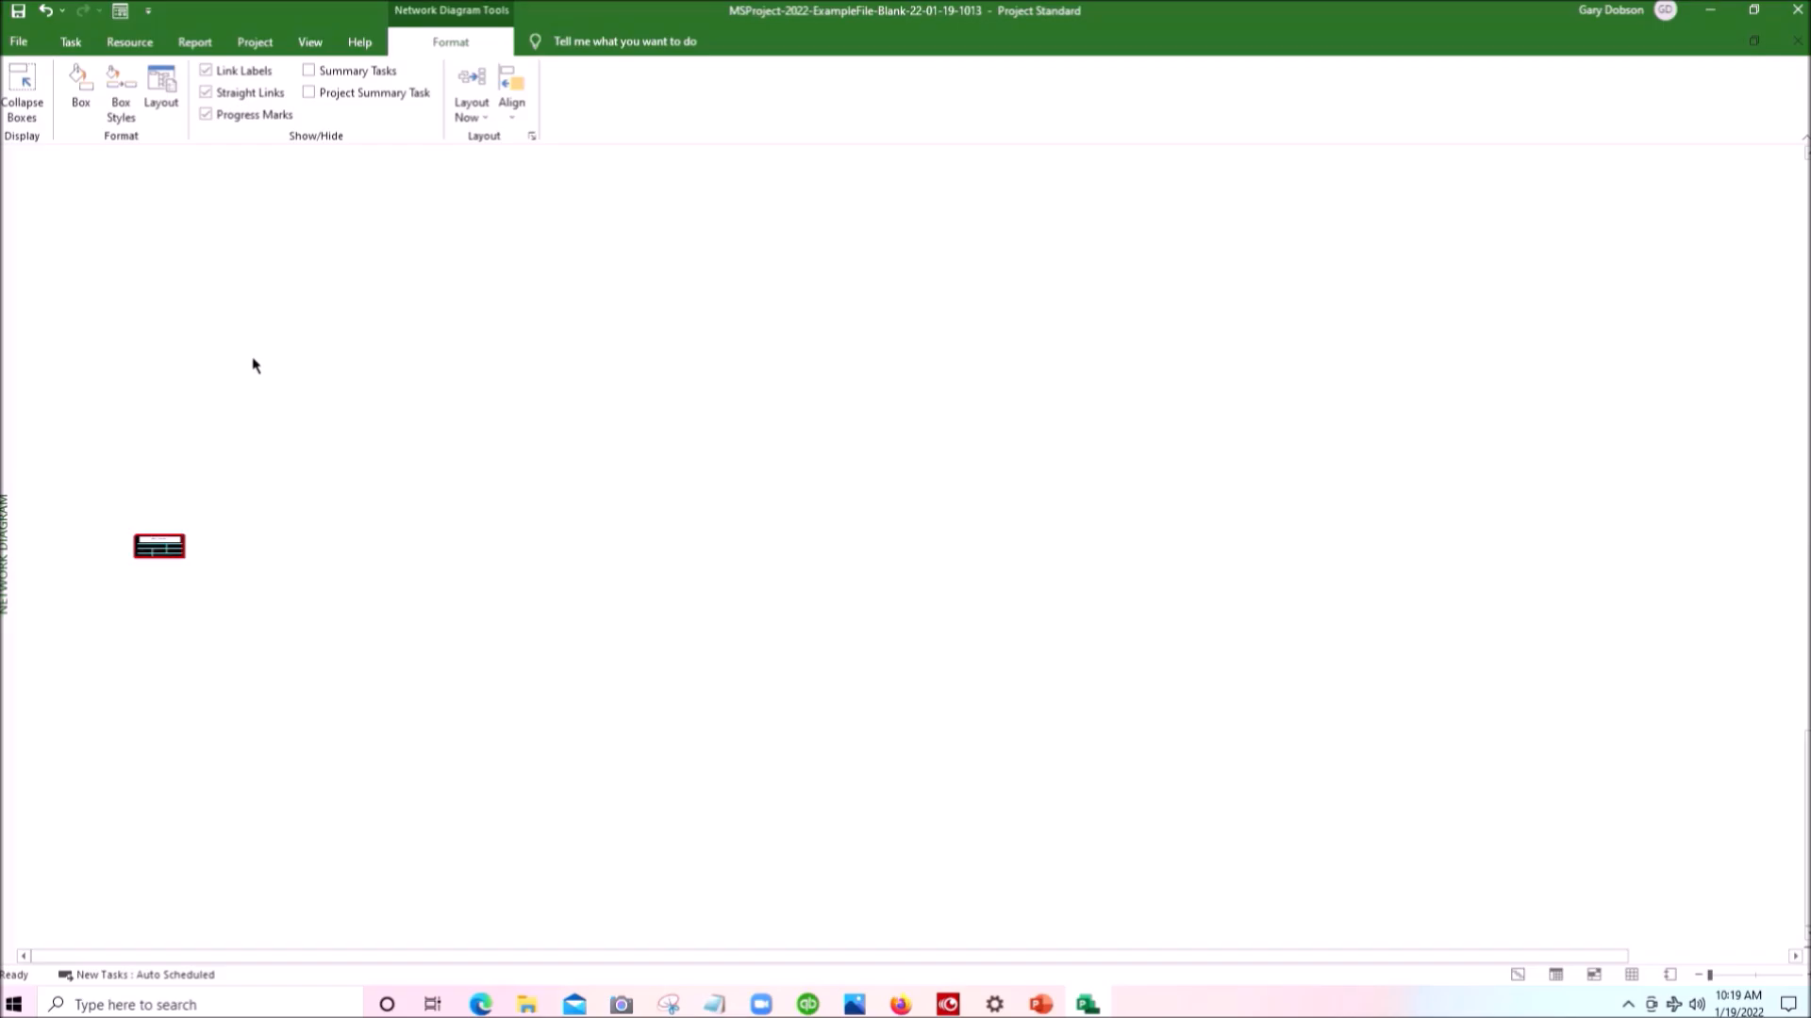
pyautogui.scroll(-2, 253, 359)
pyautogui.scroll(2, 253, 359)
pyautogui.scroll(-2, 222, 432)
pyautogui.scroll(2, 223, 433)
pyautogui.scroll(-1, 220, 433)
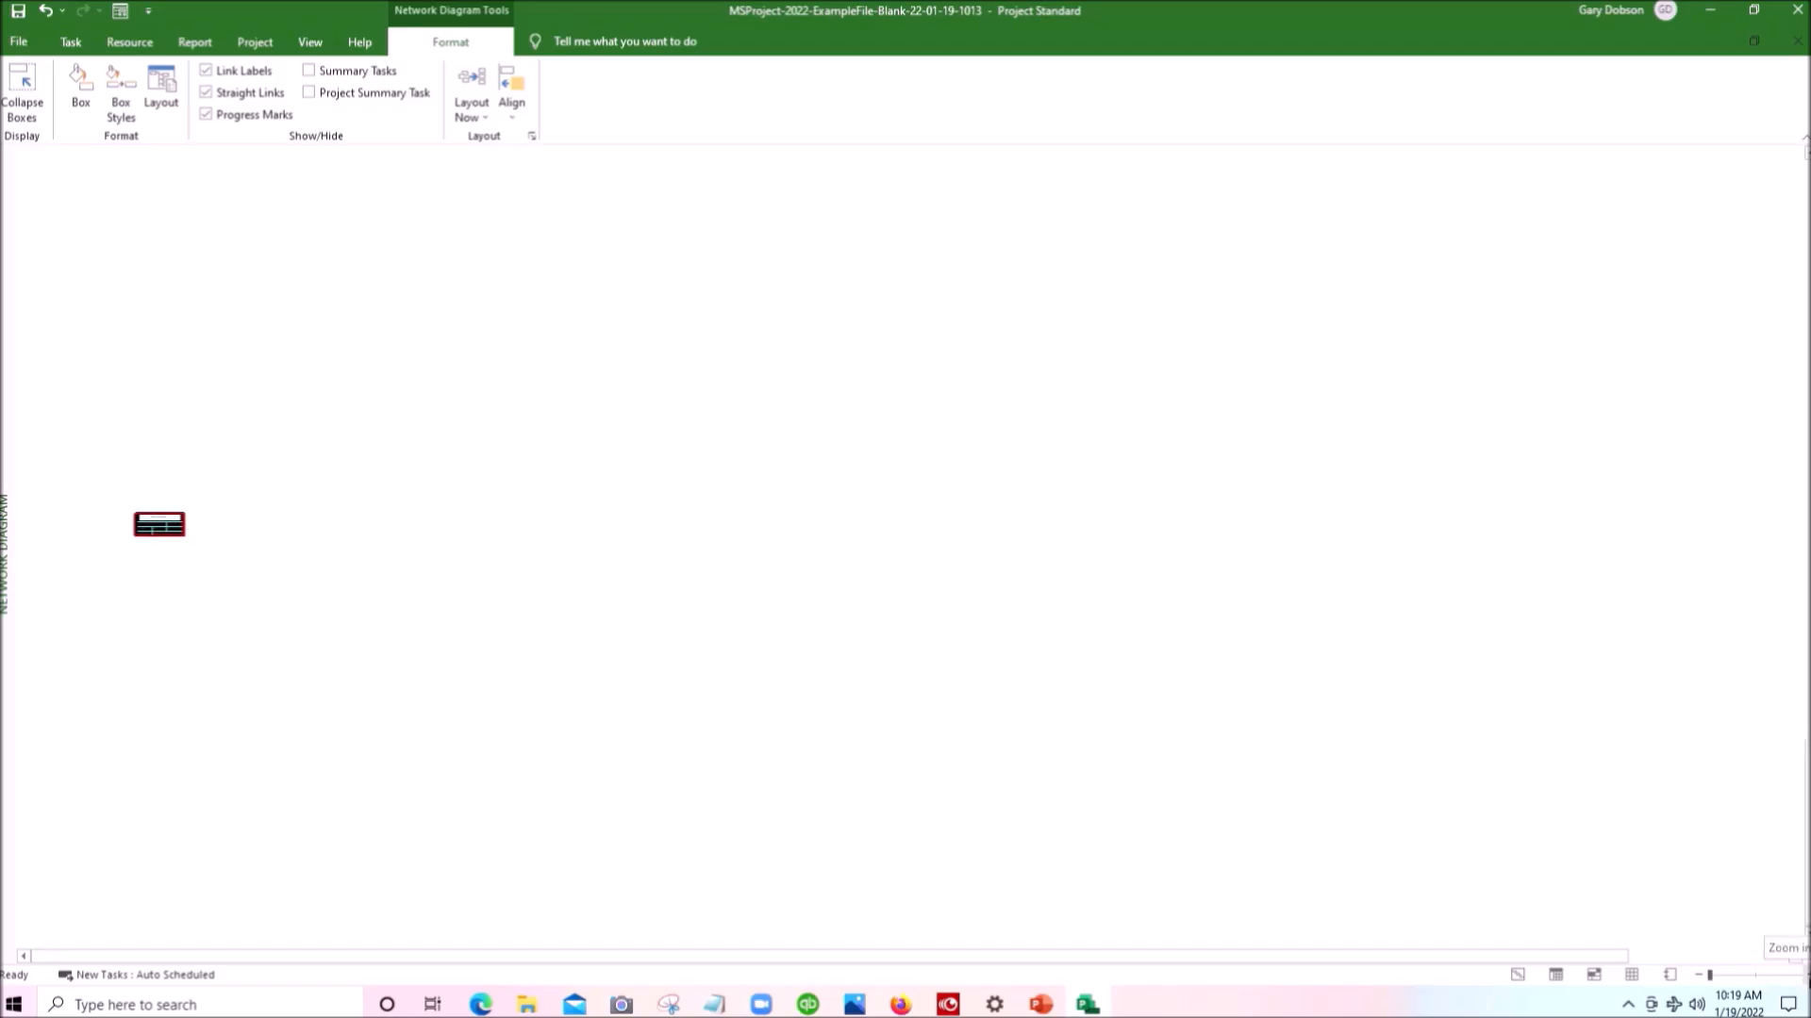
# - Enlarge the network diagram until the fields in the Kiln - Fire off task box are readable
pyautogui.click(1796, 974)
pyautogui.click(1796, 974)
pyautogui.click(1797, 974)
pyautogui.click(1797, 974)
pyautogui.click(1796, 974)
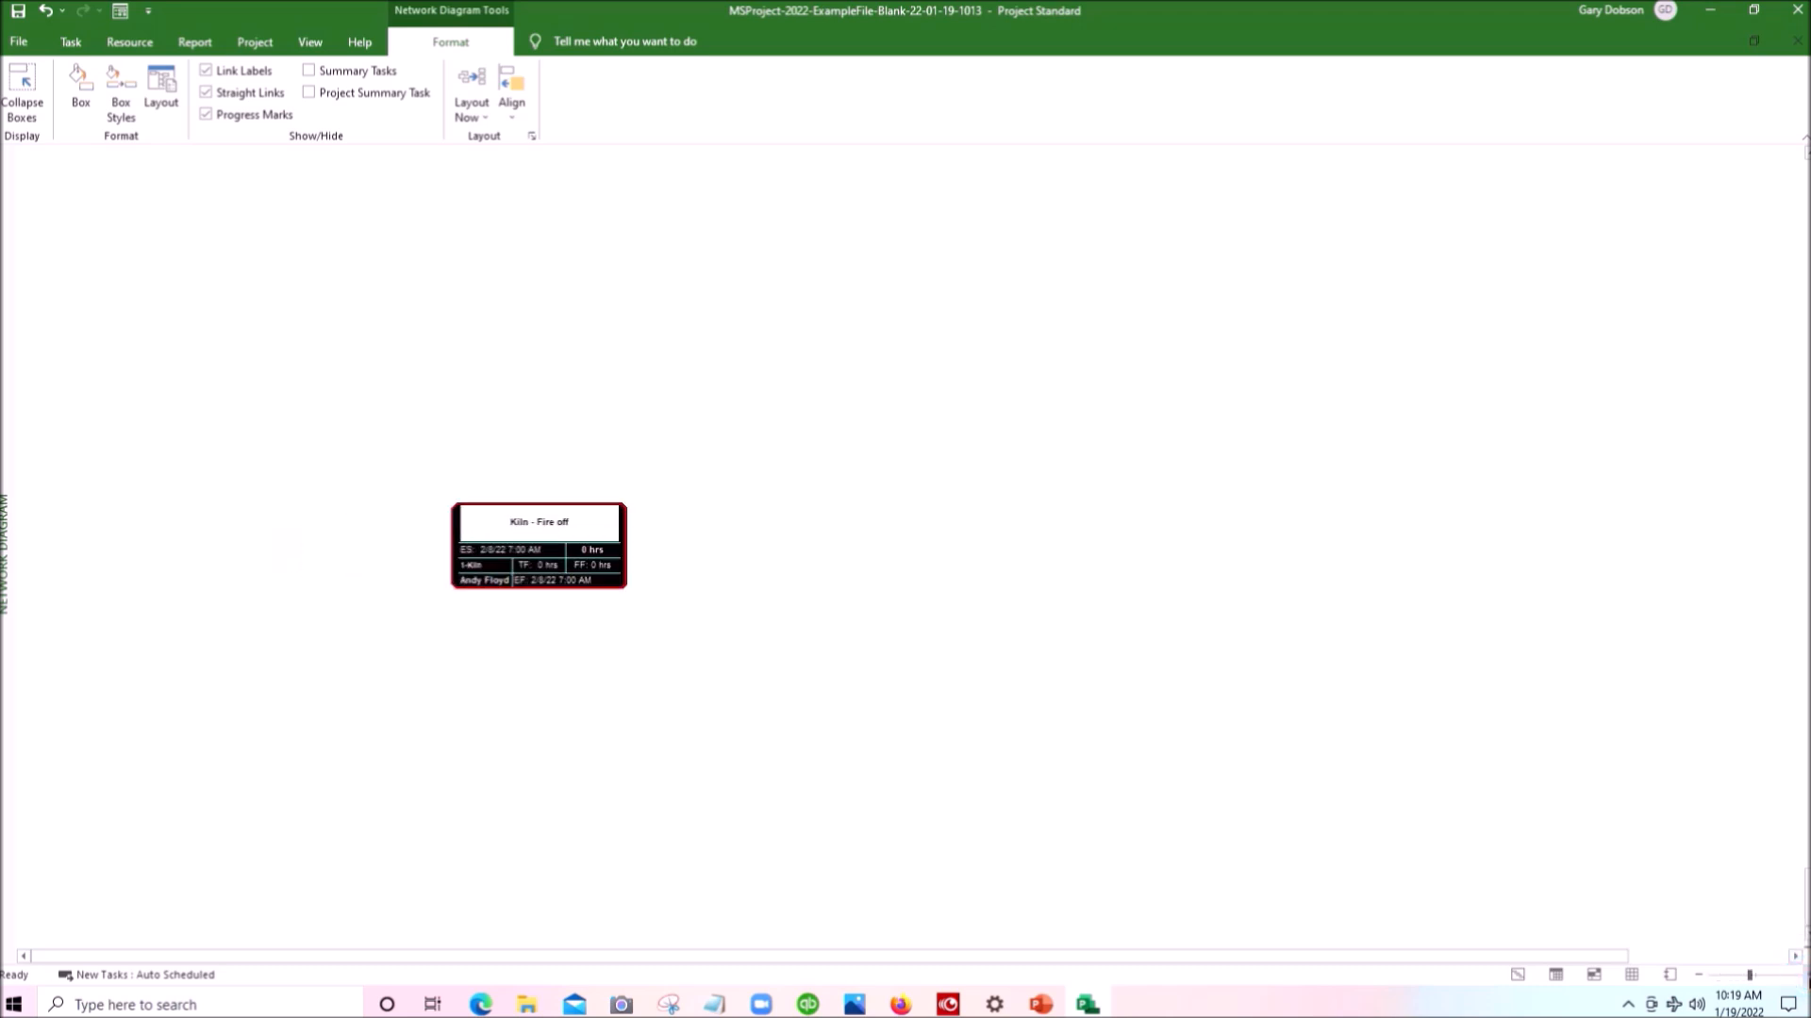
pyautogui.click(1796, 974)
pyautogui.click(1796, 974)
pyautogui.click(1797, 974)
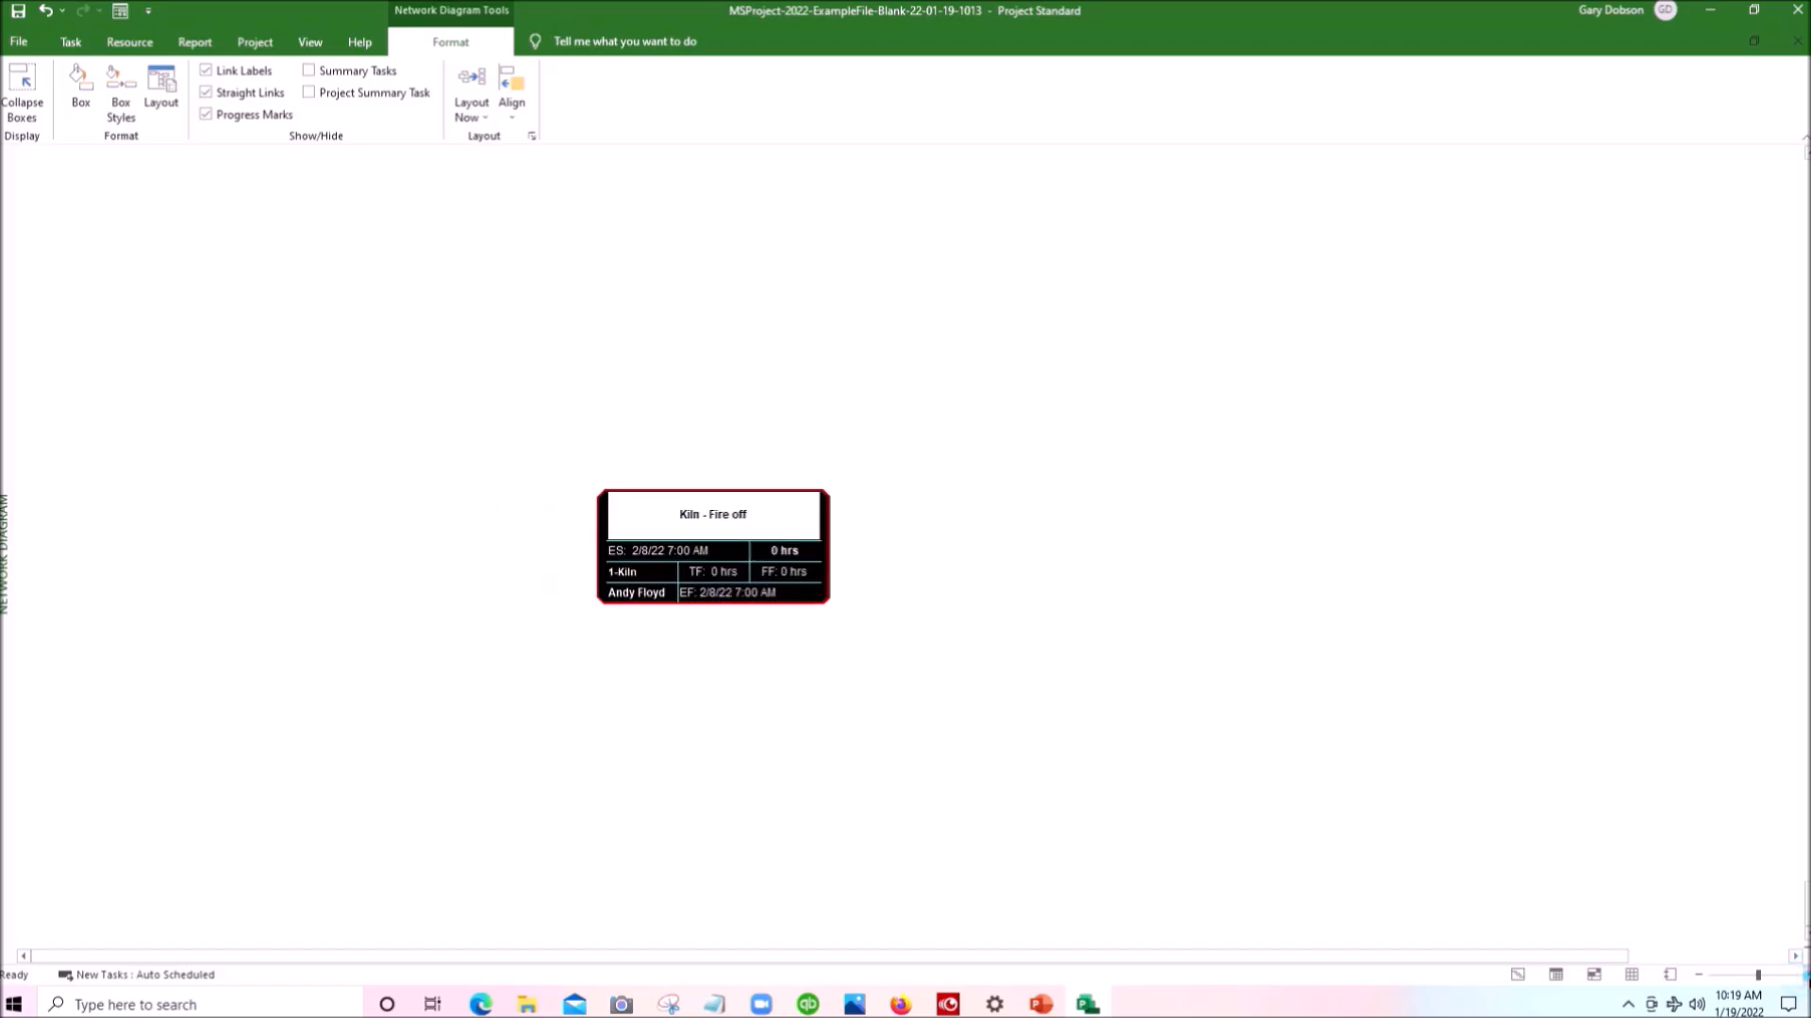
pyautogui.click(1796, 974)
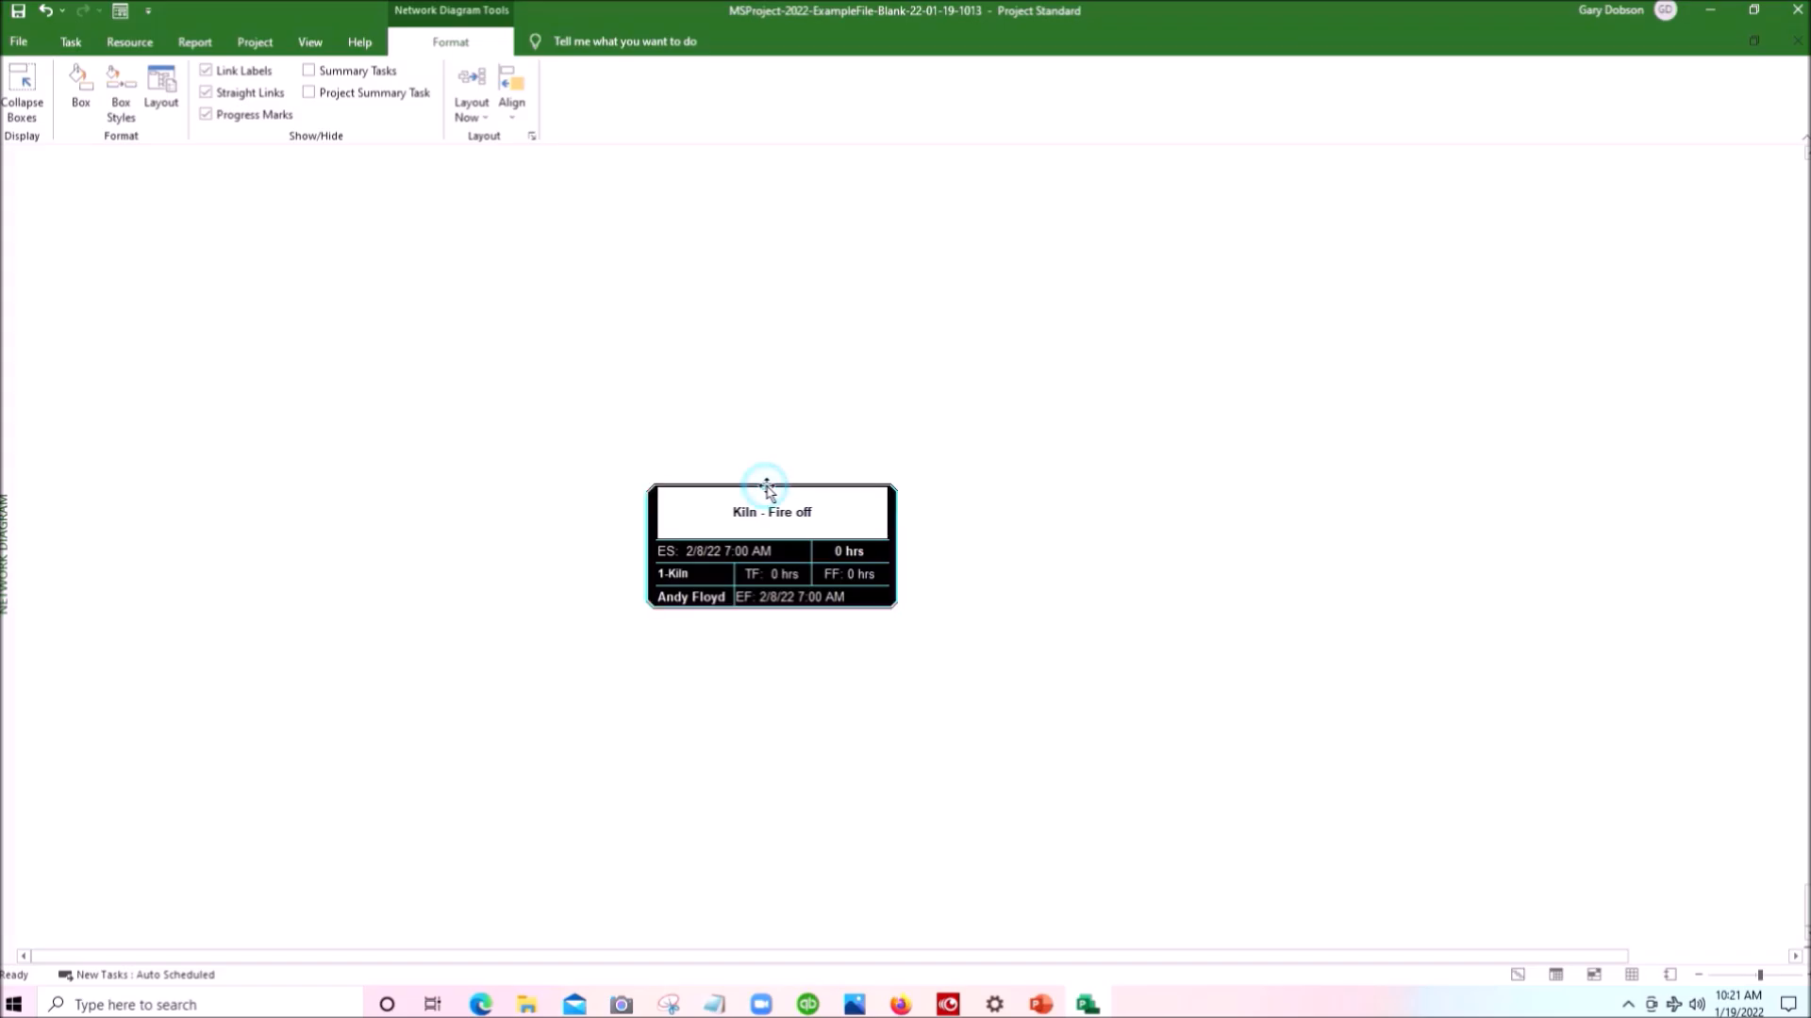
# - Move the Kiln - Fire off task box around the network diagram, leaving it slightly above and left of its original place
pyautogui.moveTo(766, 487)
pyautogui.mouseDown()
pyautogui.moveTo(750, 365)
pyautogui.moveTo(618, 712)
pyautogui.moveTo(1003, 365)
pyautogui.moveTo(740, 510)
pyautogui.moveTo(423, 246)
pyautogui.moveTo(1055, 563)
pyautogui.mouseUp()
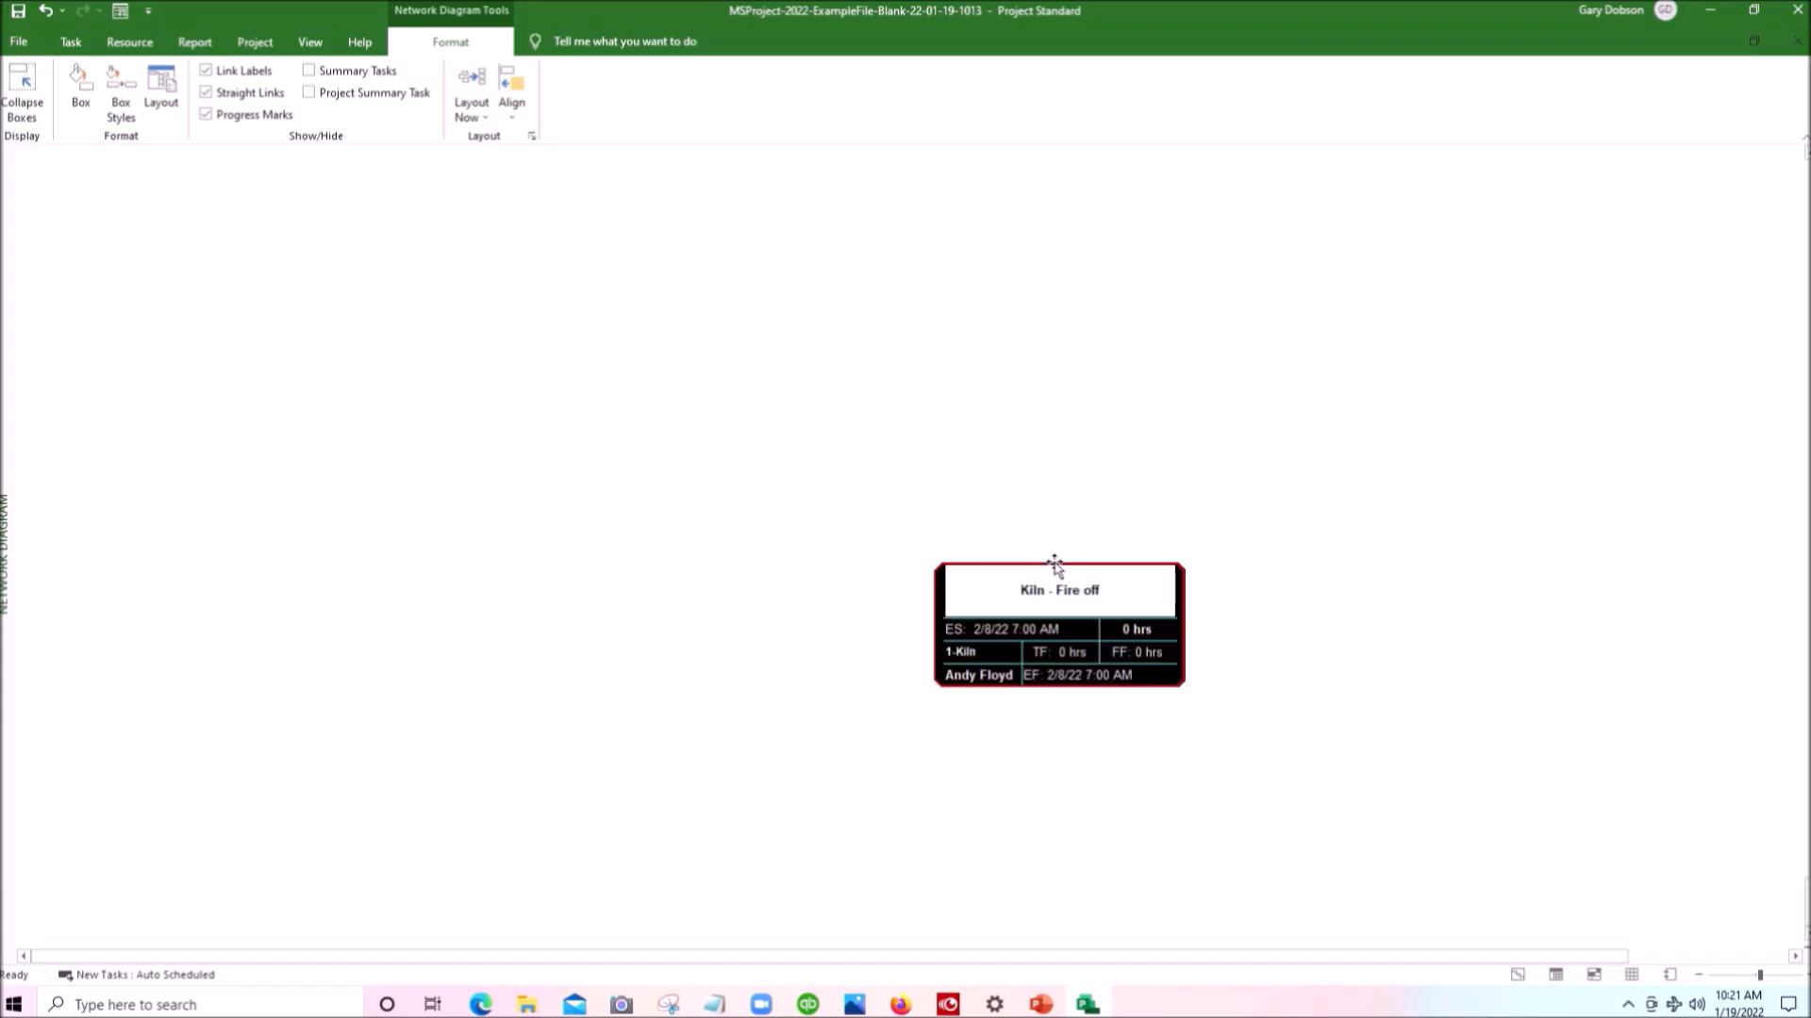
pyautogui.moveTo(703, 449); pyautogui.dragTo(701, 451)
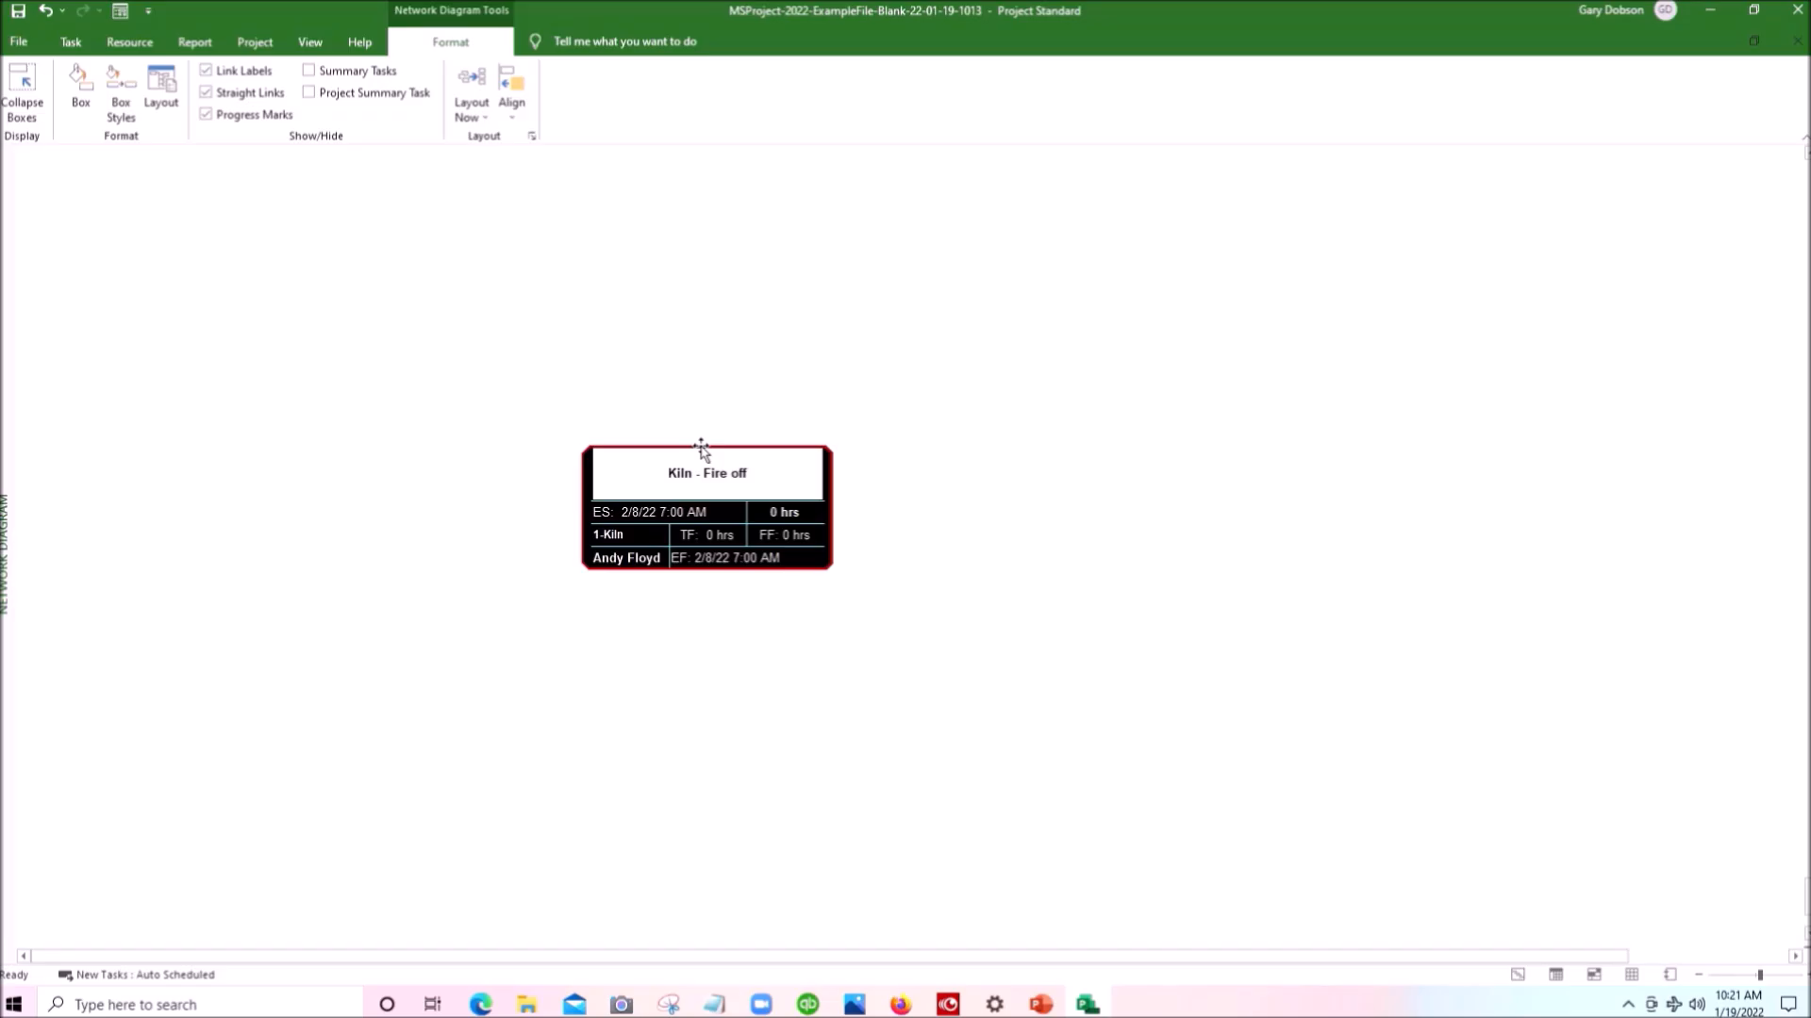
pyautogui.moveTo(700, 451); pyautogui.dragTo(619, 459)
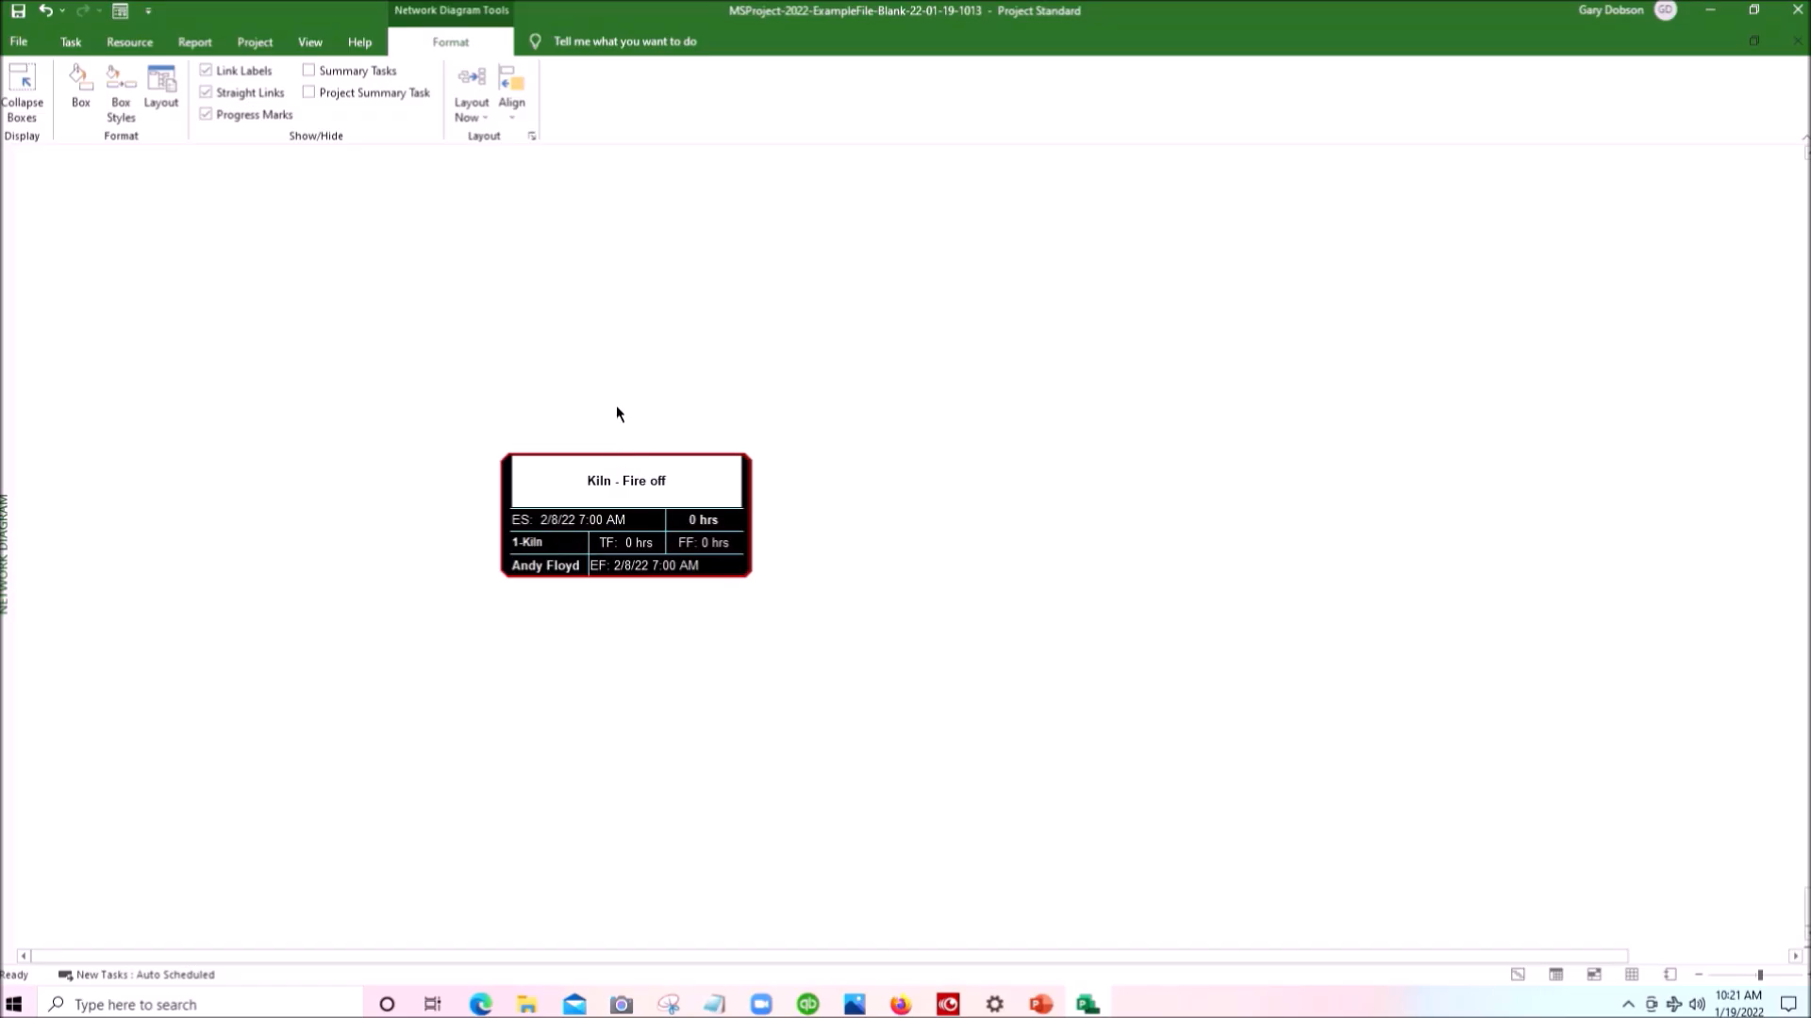
# - Add two new tasks in a finish-to-start chain after Kiln - Fire off and place their boxes in a row beside it
pyautogui.click(596, 518)
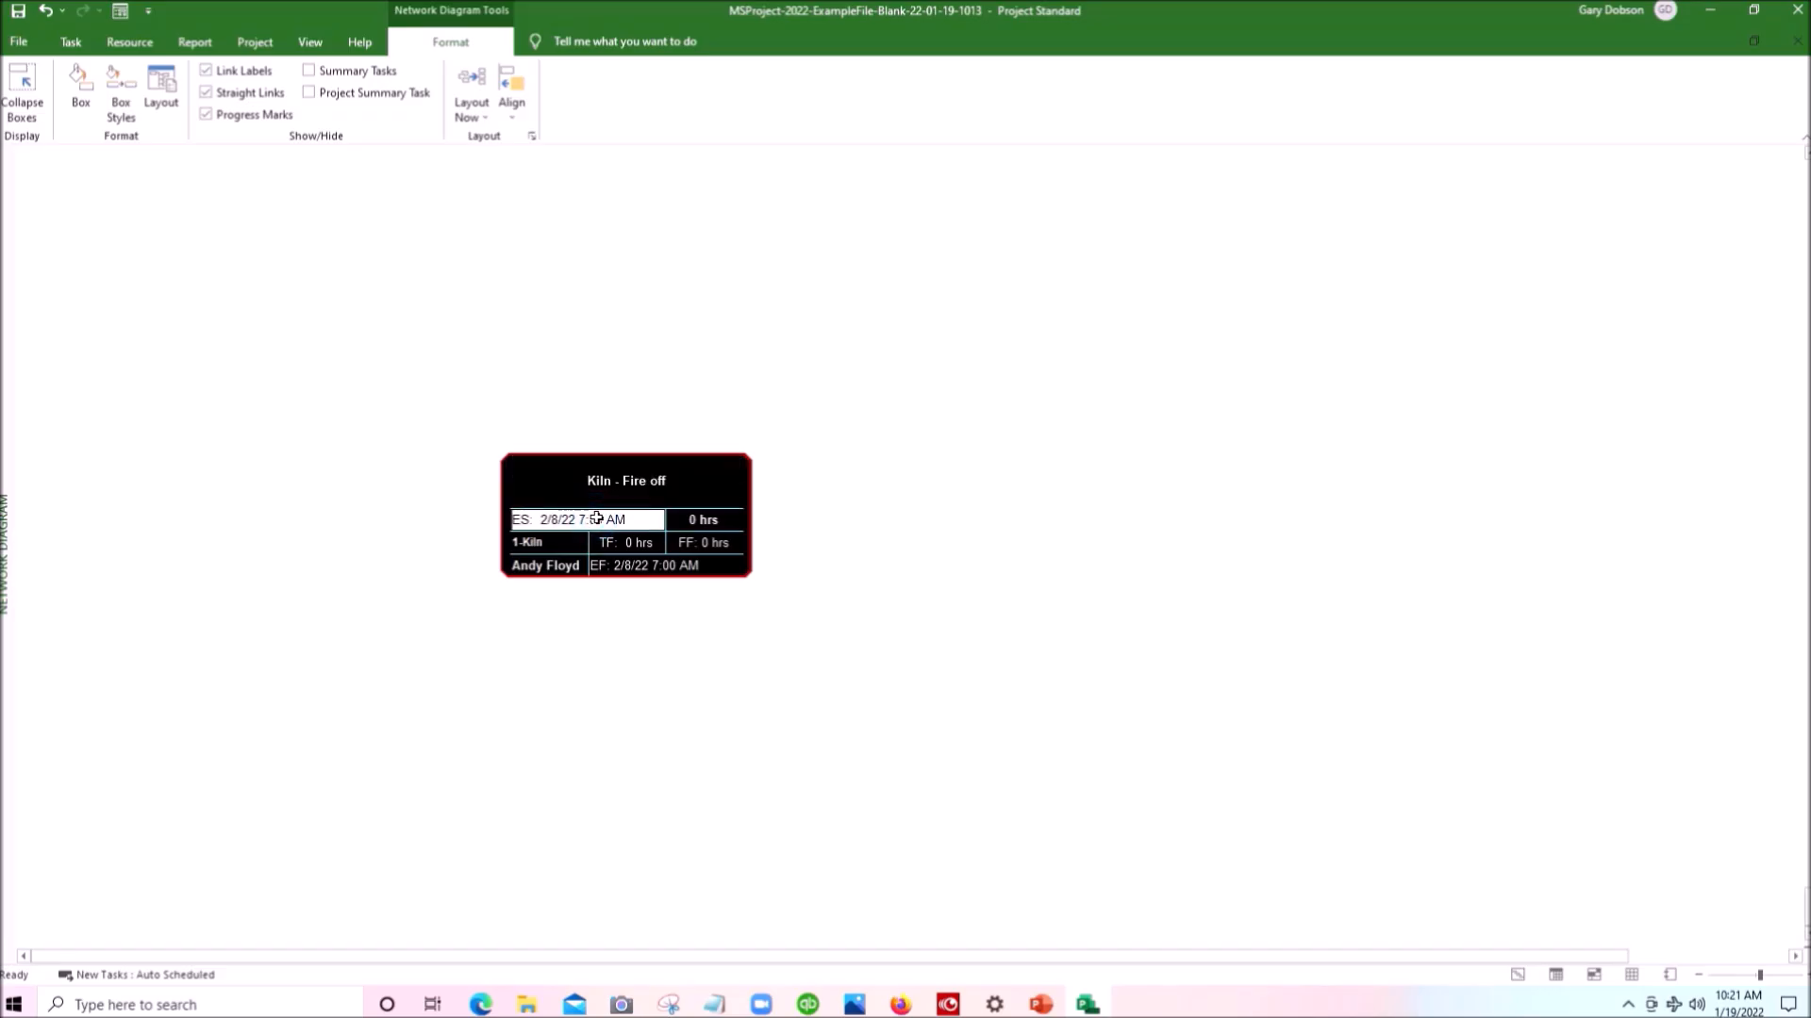
pyautogui.moveTo(596, 517); pyautogui.dragTo(1120, 526)
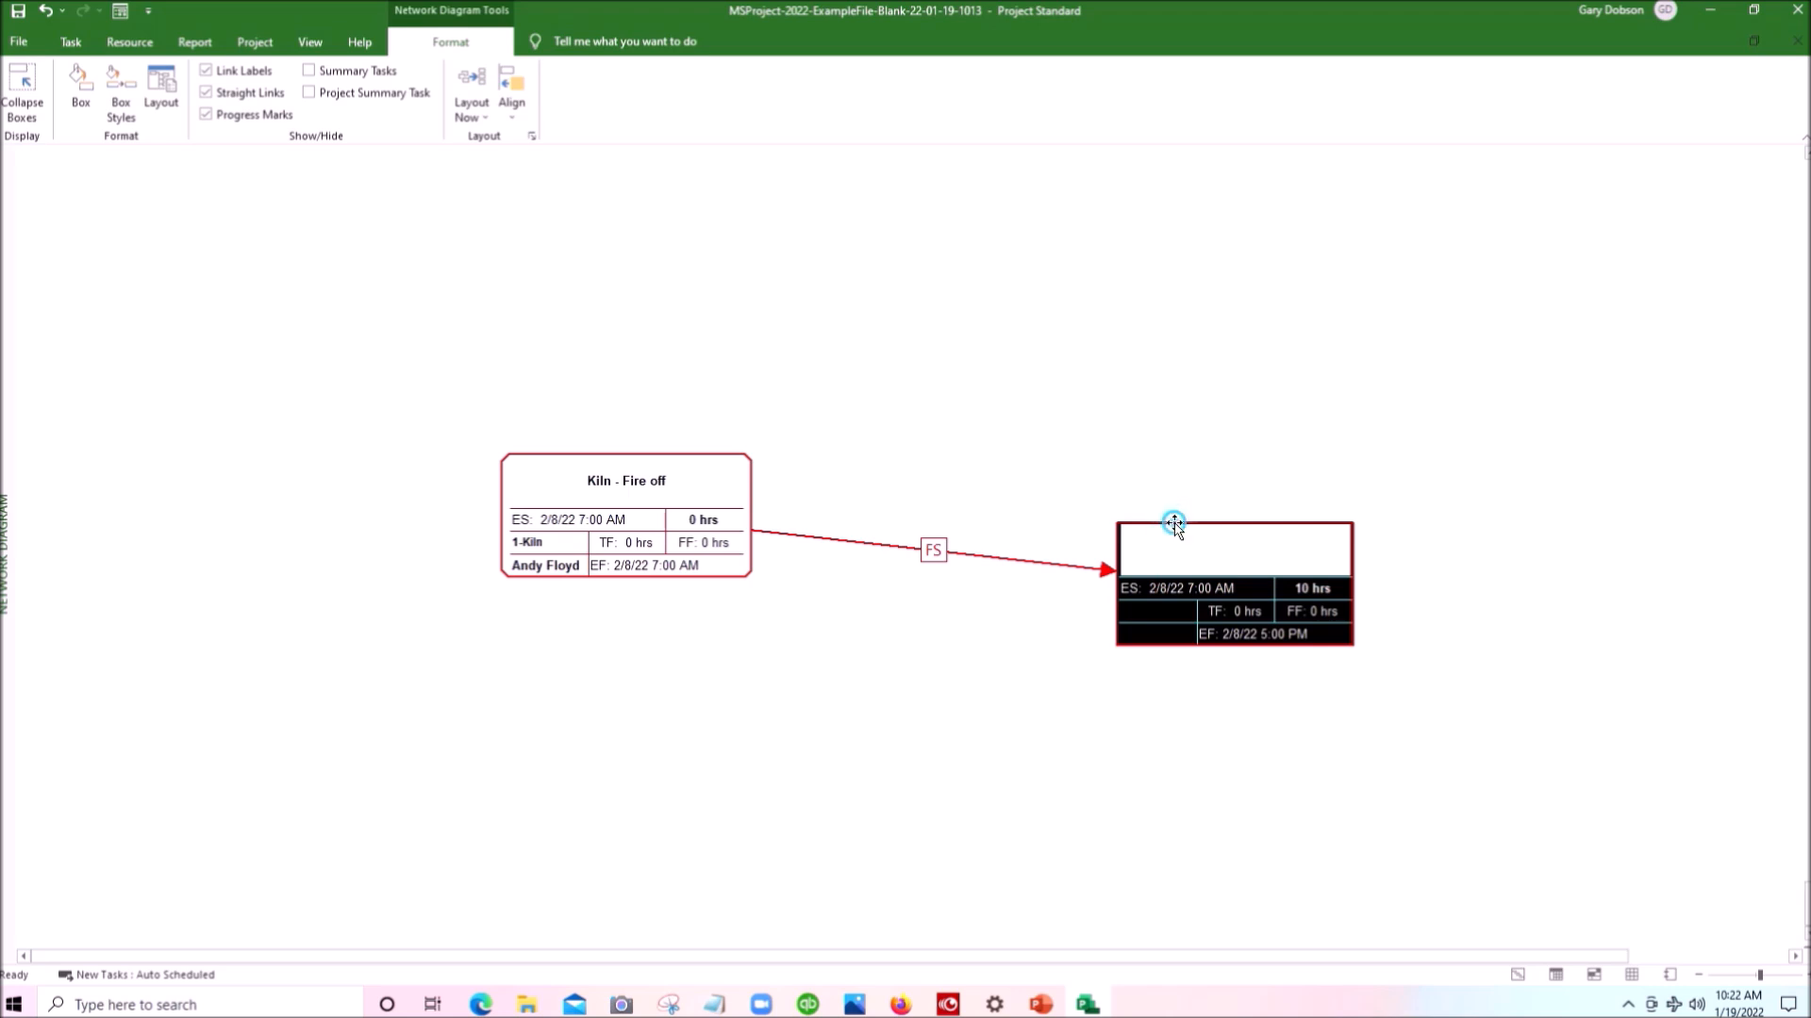
pyautogui.moveTo(1174, 524); pyautogui.dragTo(913, 460)
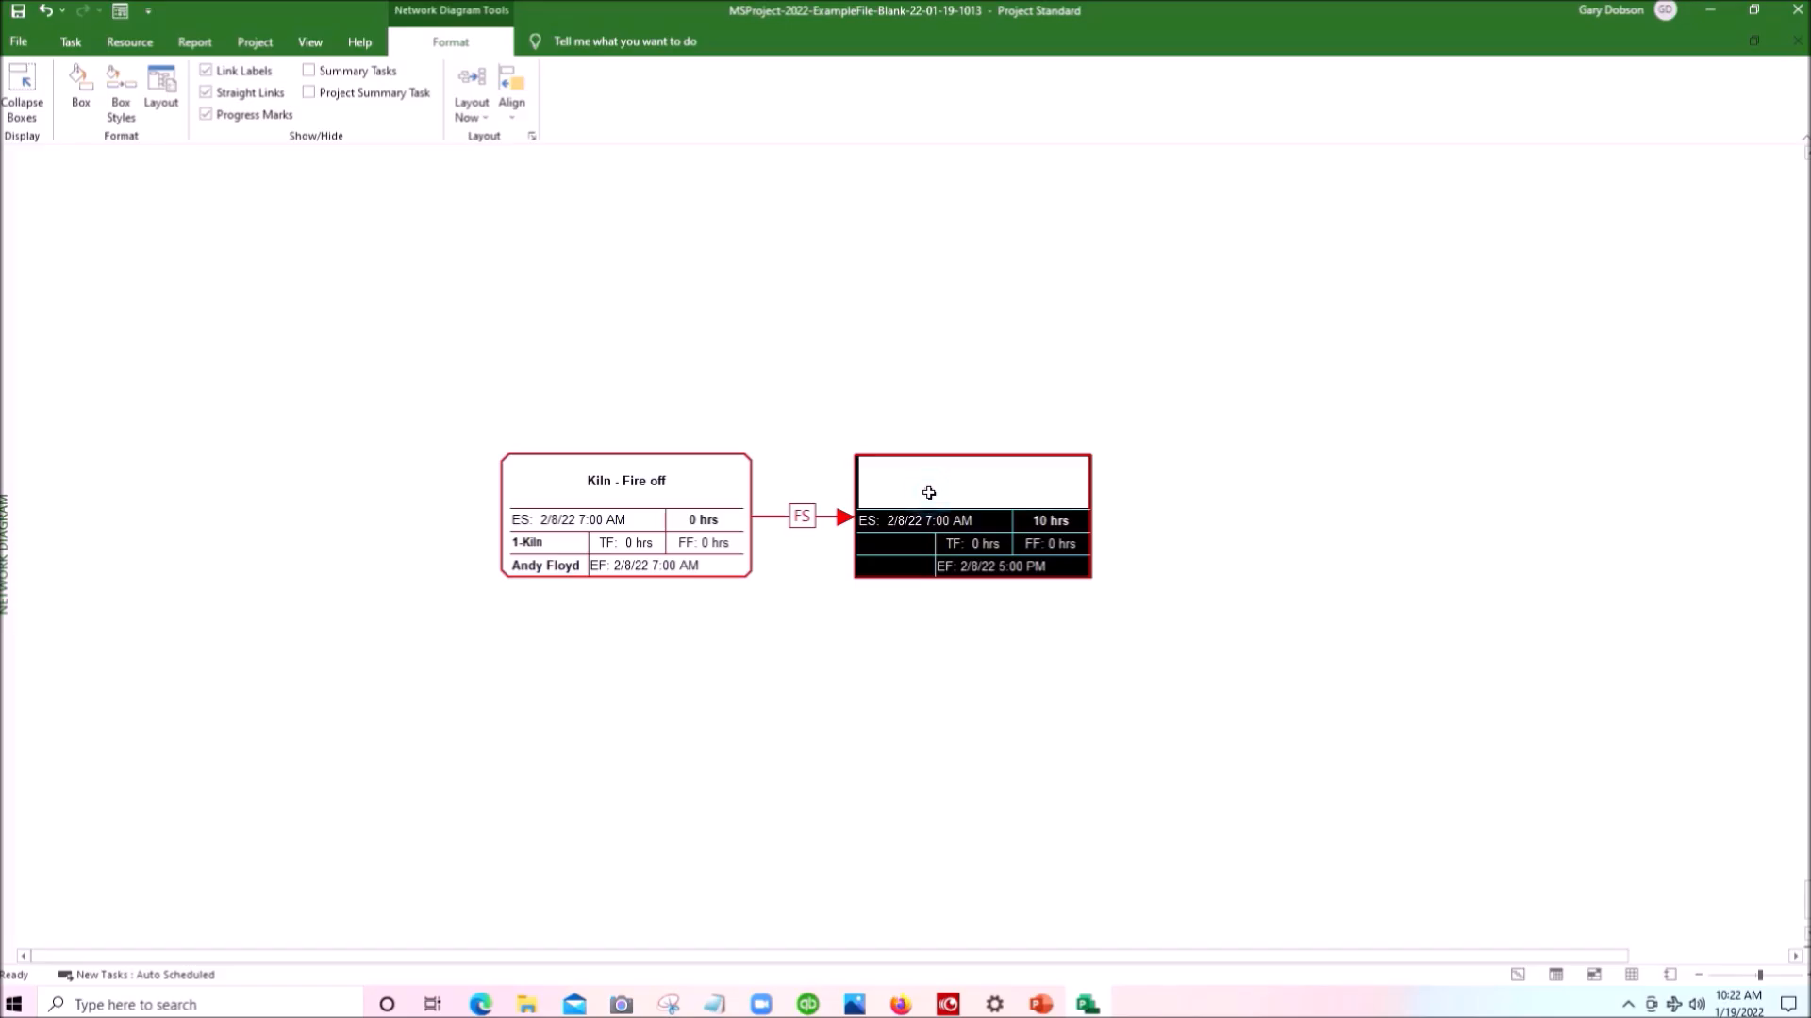
pyautogui.moveTo(929, 492); pyautogui.dragTo(1322, 492)
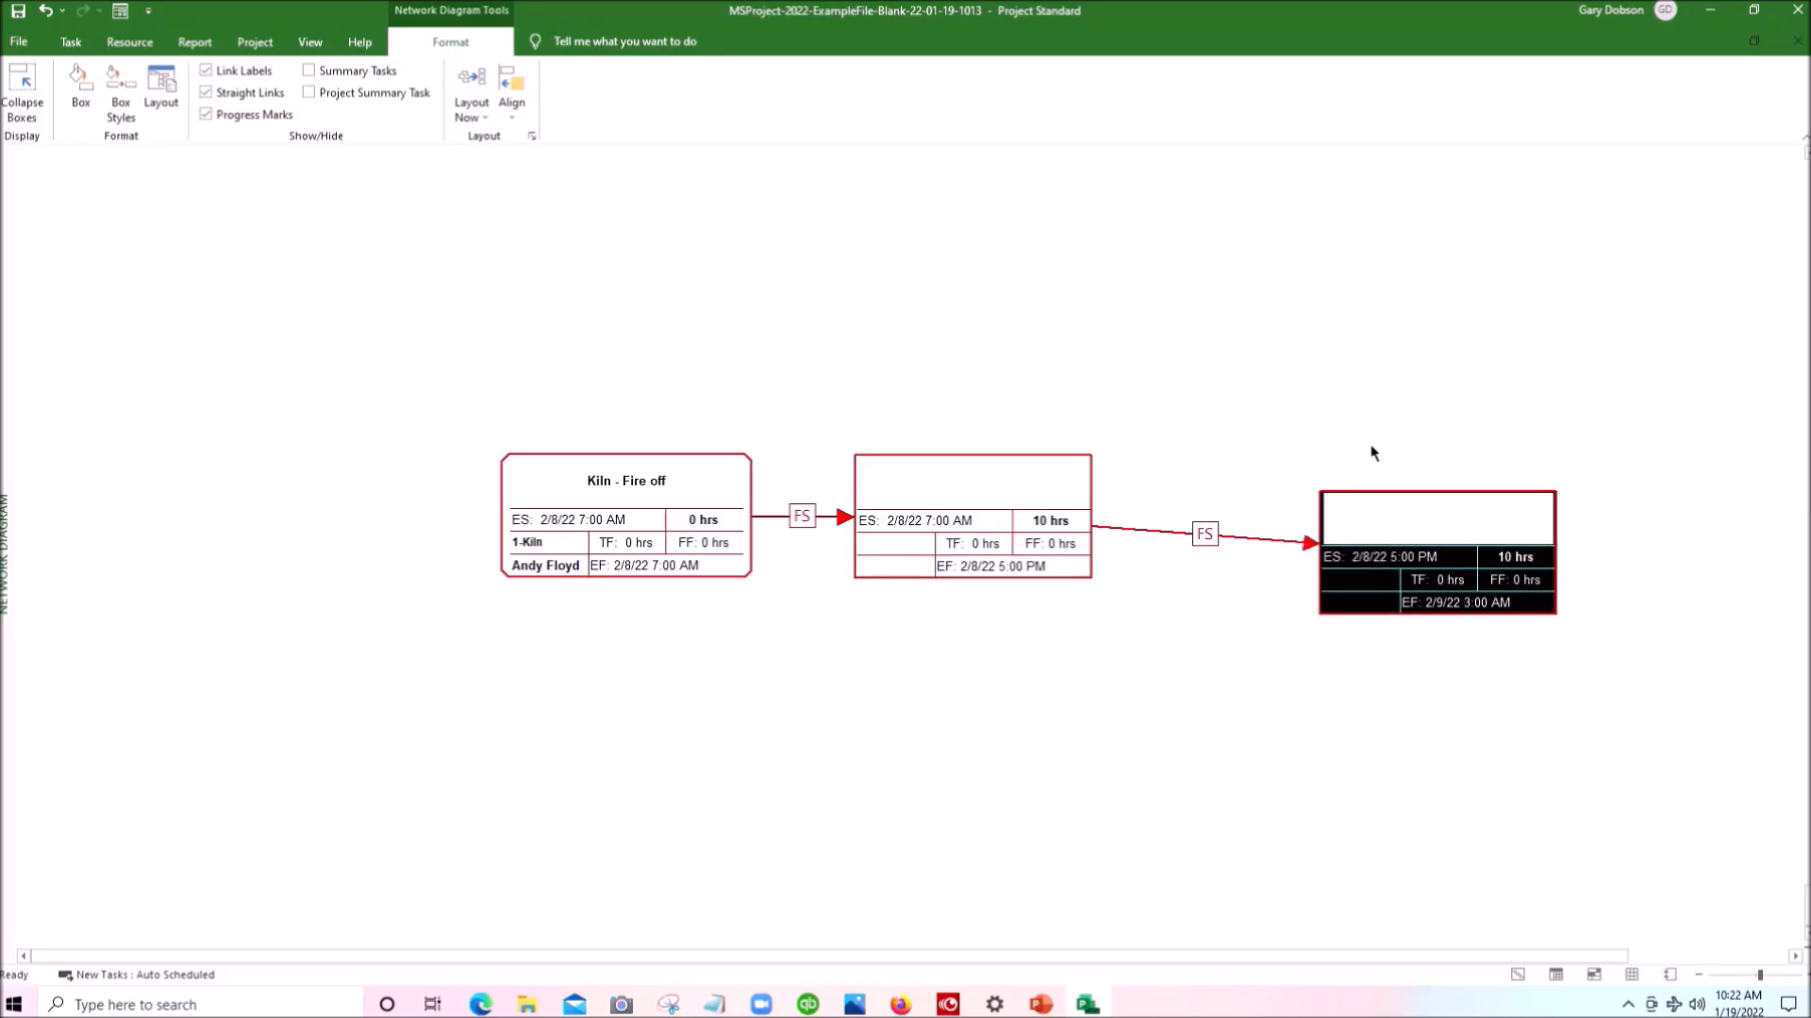
pyautogui.moveTo(1405, 493); pyautogui.dragTo(1229, 460)
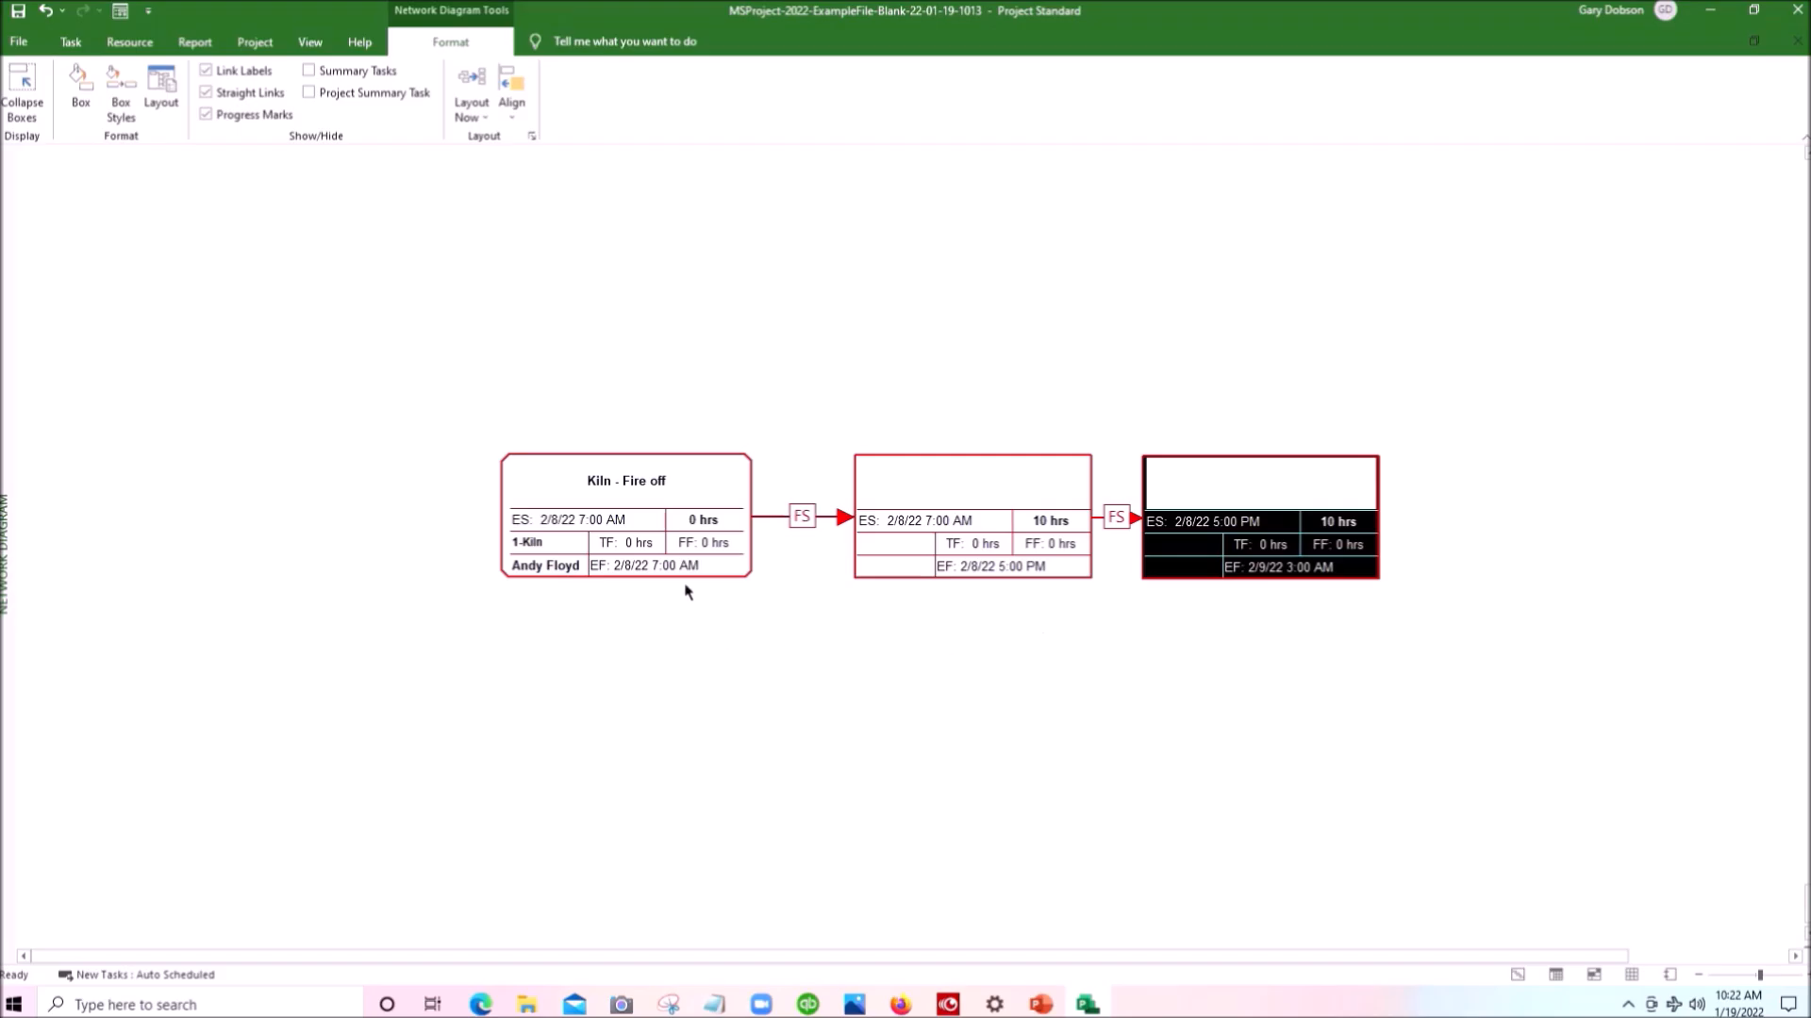
# - Select each of the three linked task boxes individually, going through the chain from Kiln - Fire off twice
pyautogui.click(671, 543)
pyautogui.click(929, 523)
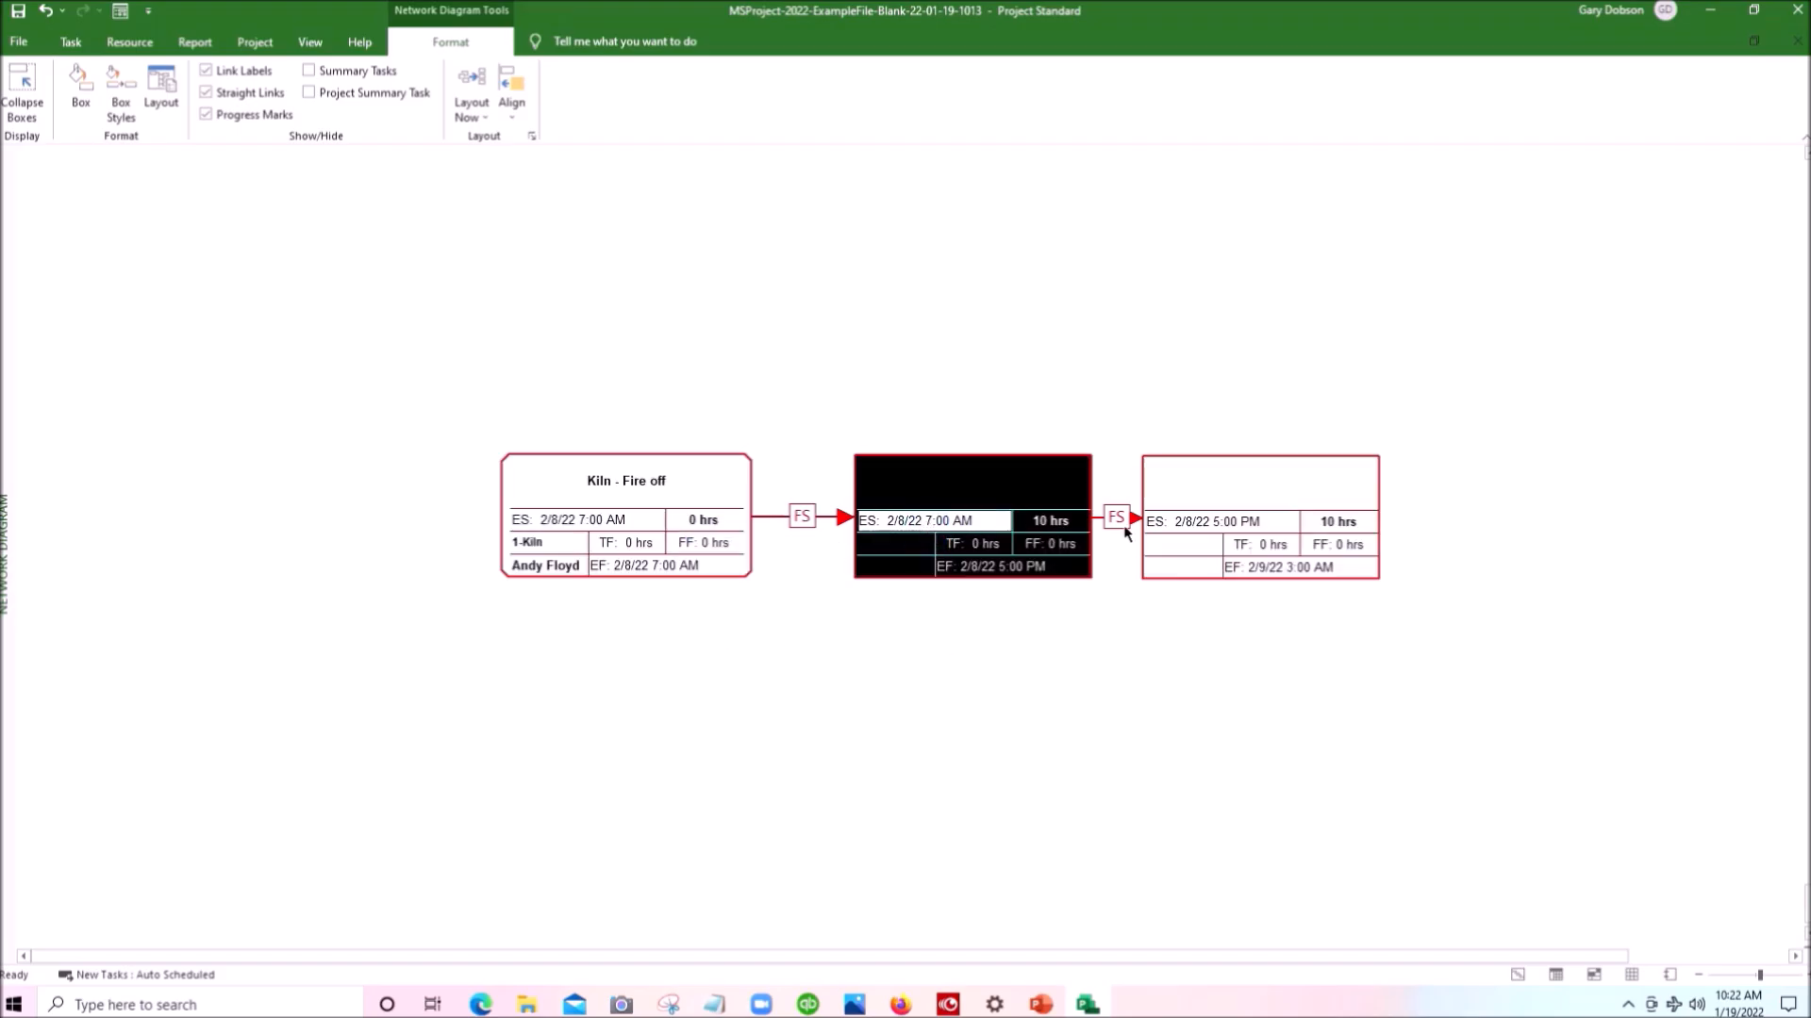
pyautogui.click(1224, 523)
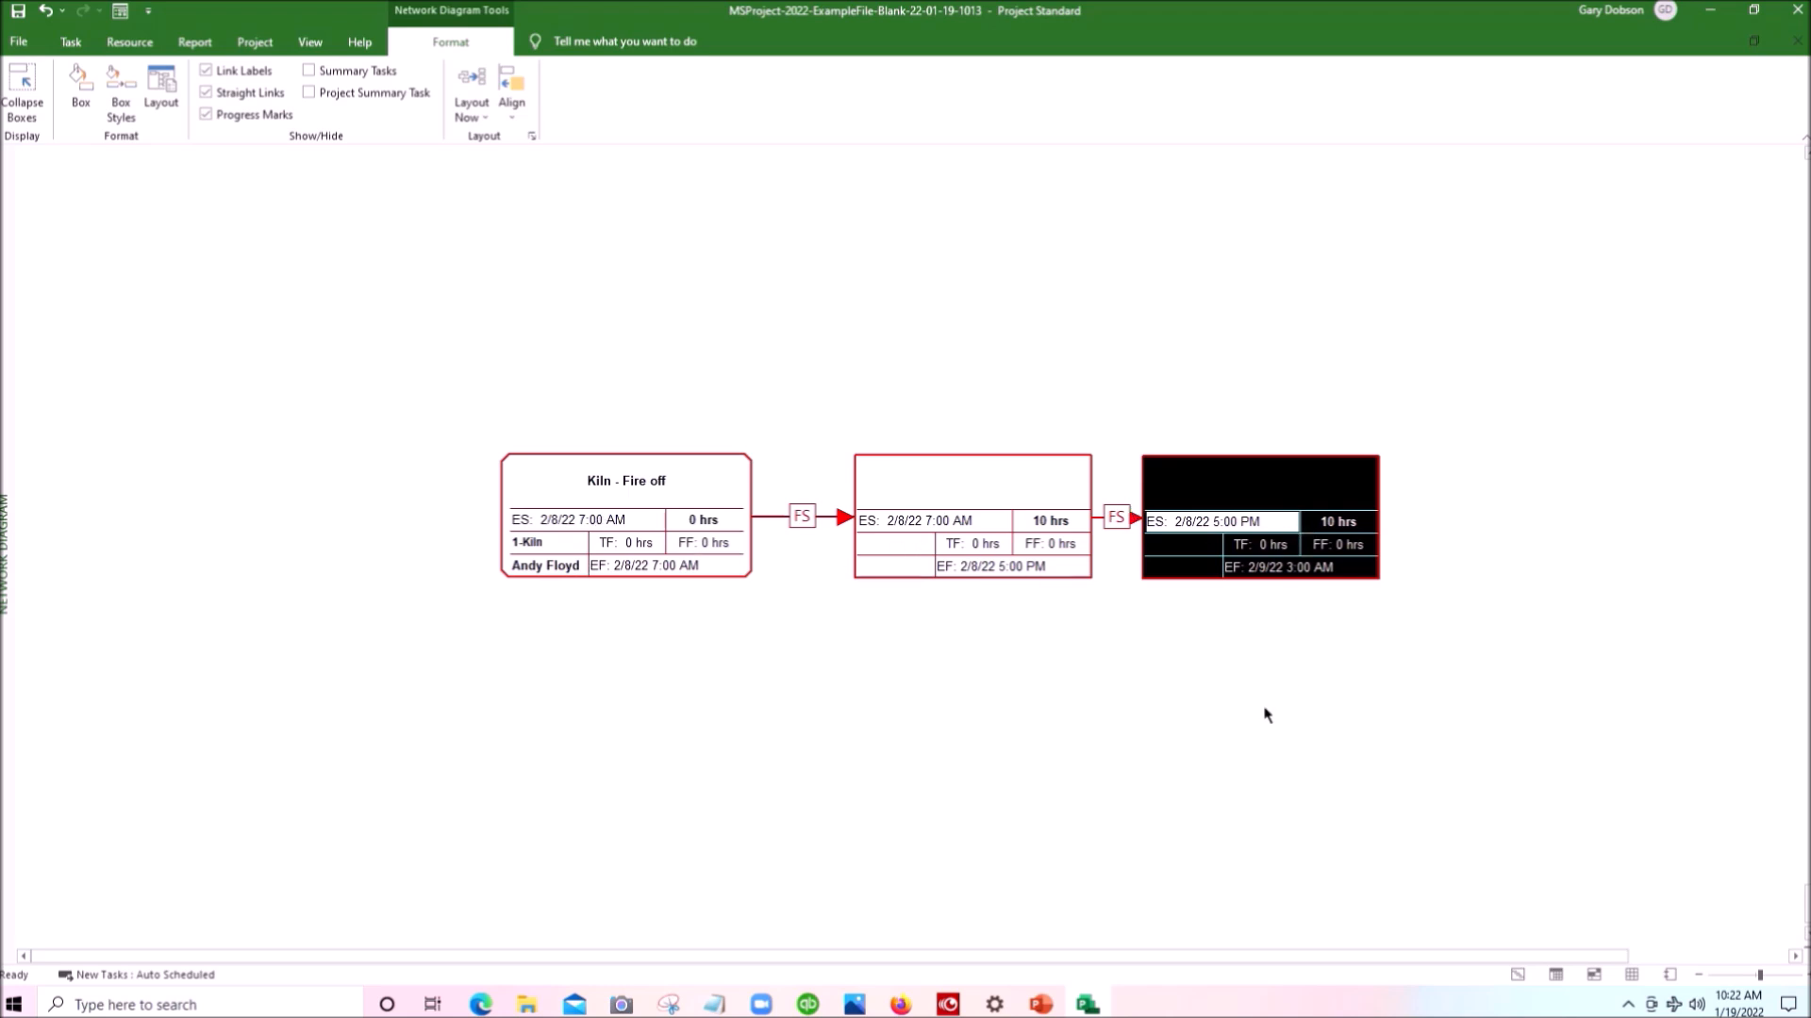
pyautogui.click(601, 513)
pyautogui.click(897, 519)
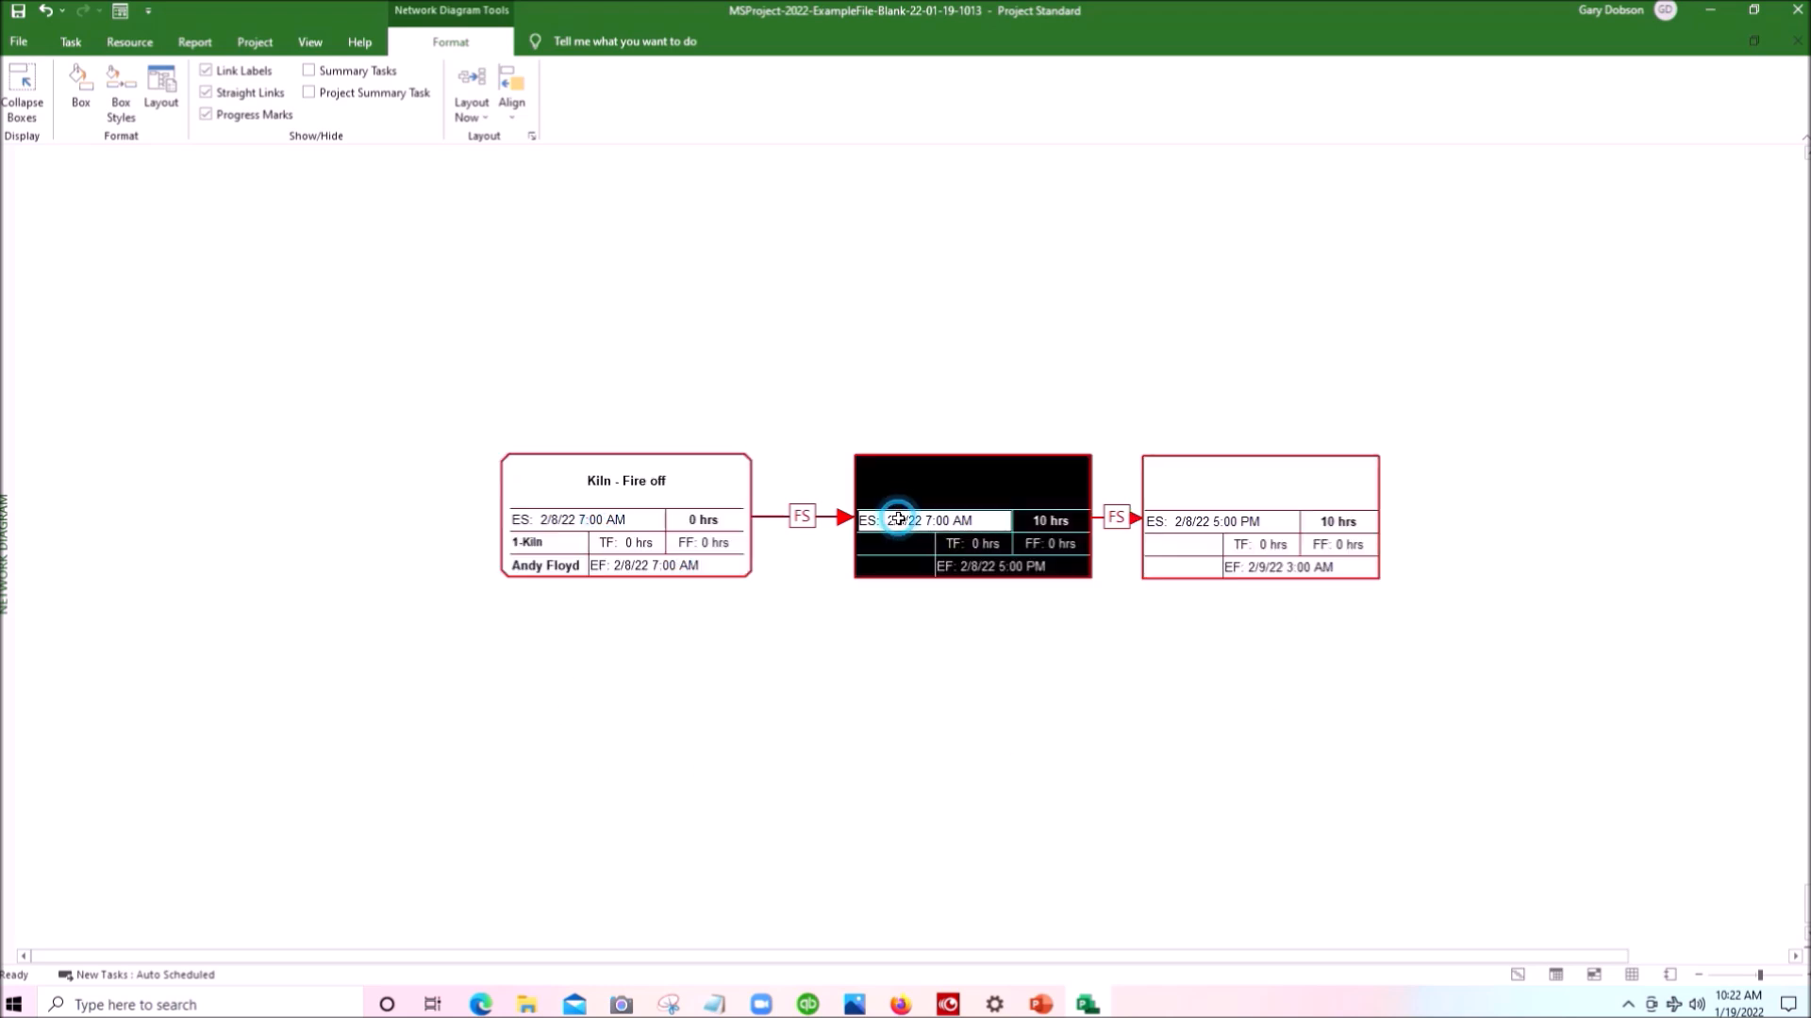
pyautogui.click(1219, 524)
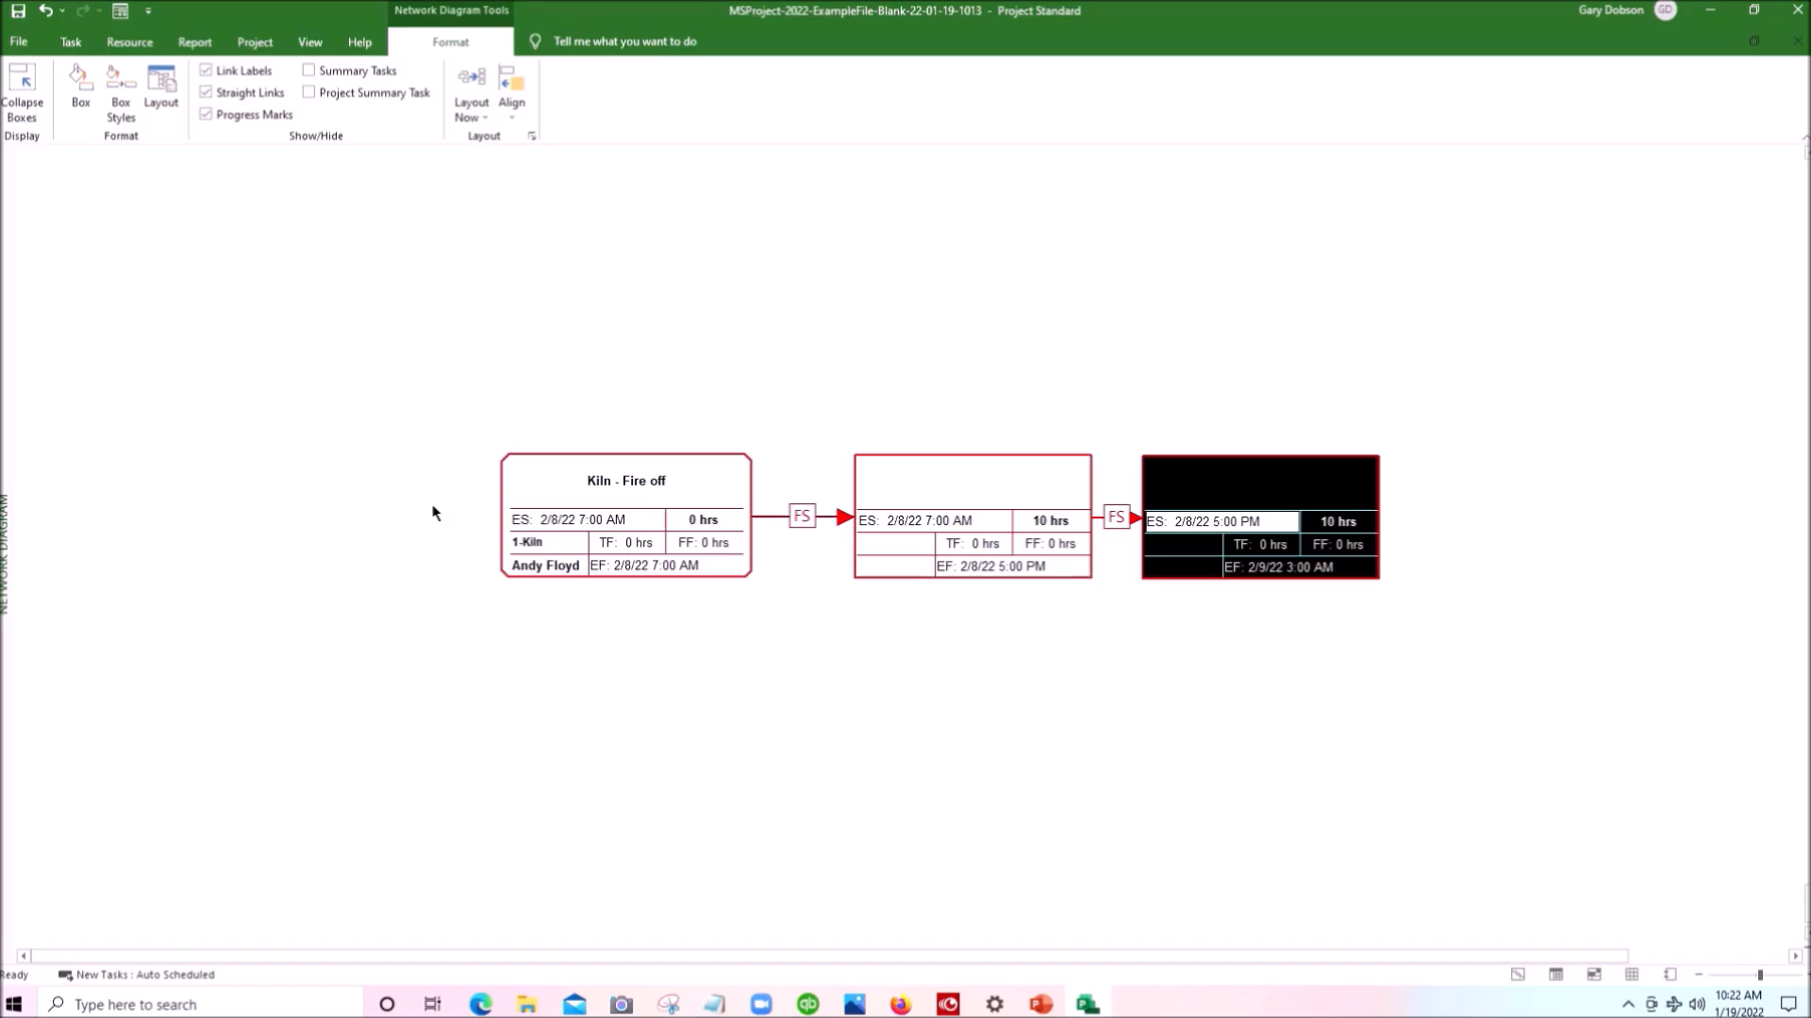
# - Move the Kiln - Fire off box and the last task box down together, and place the middle box below them
pyautogui.click(633, 477)
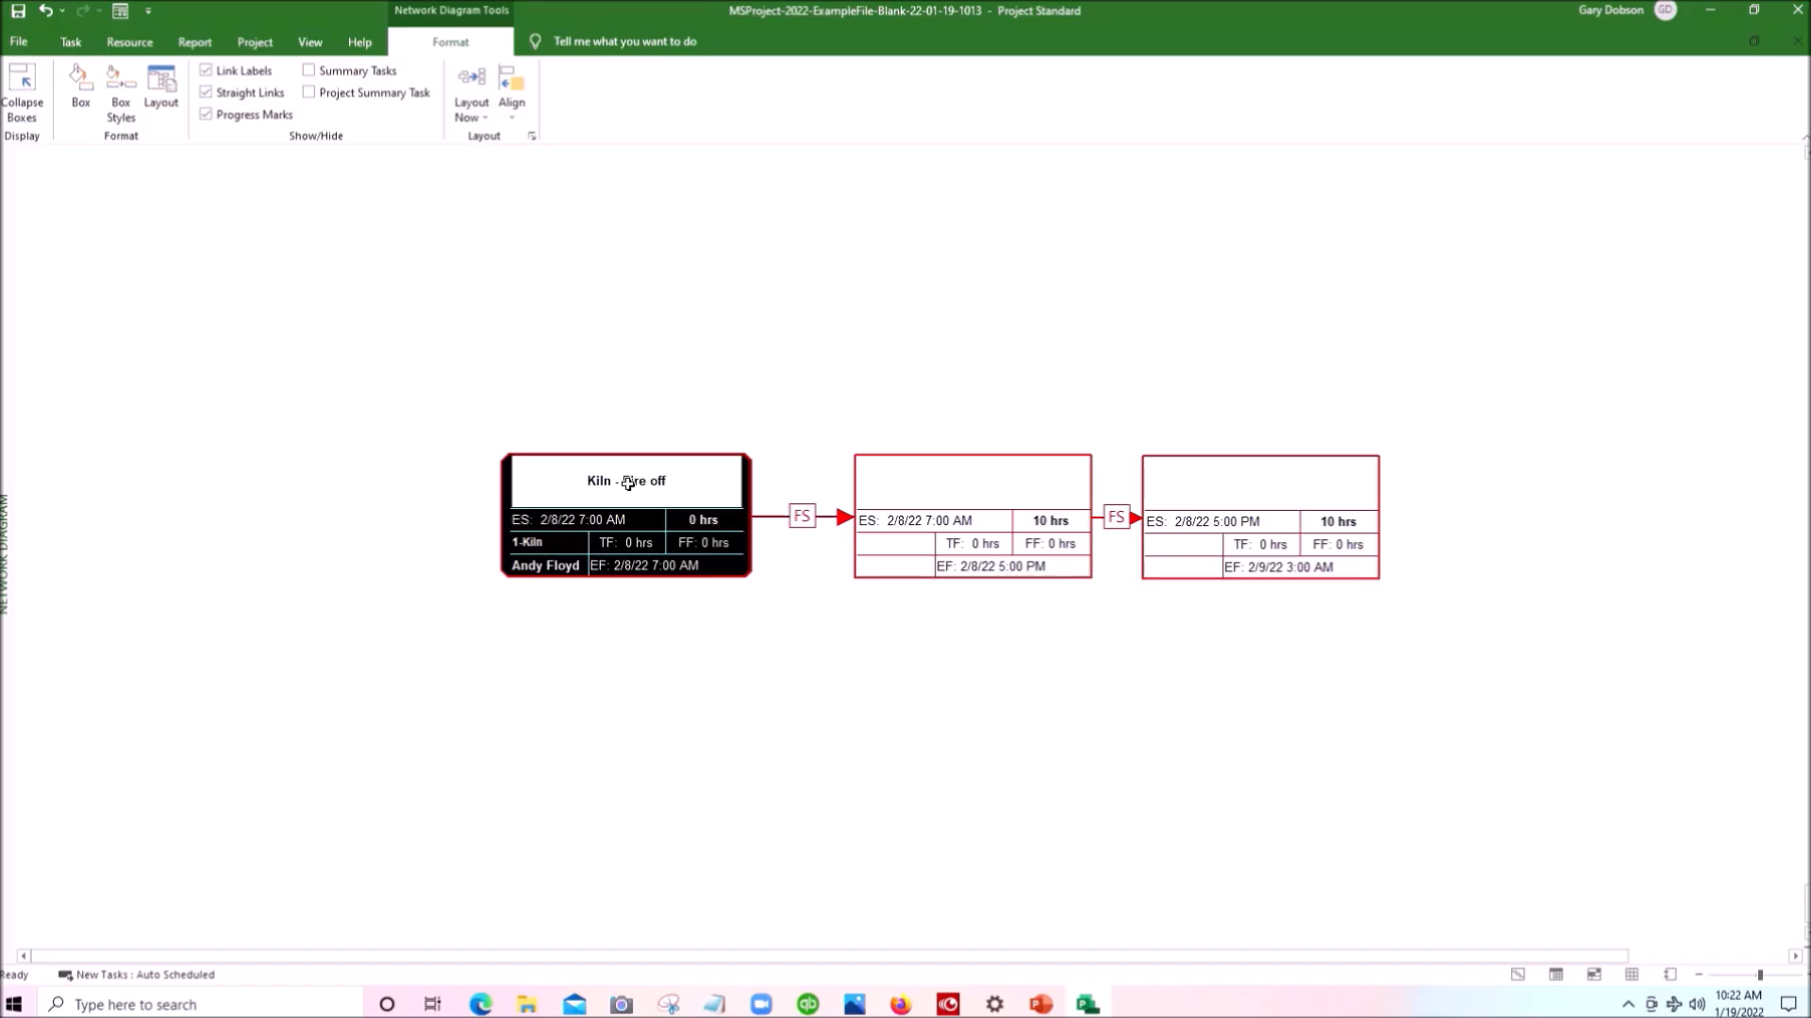
pyautogui.press('ctrl')
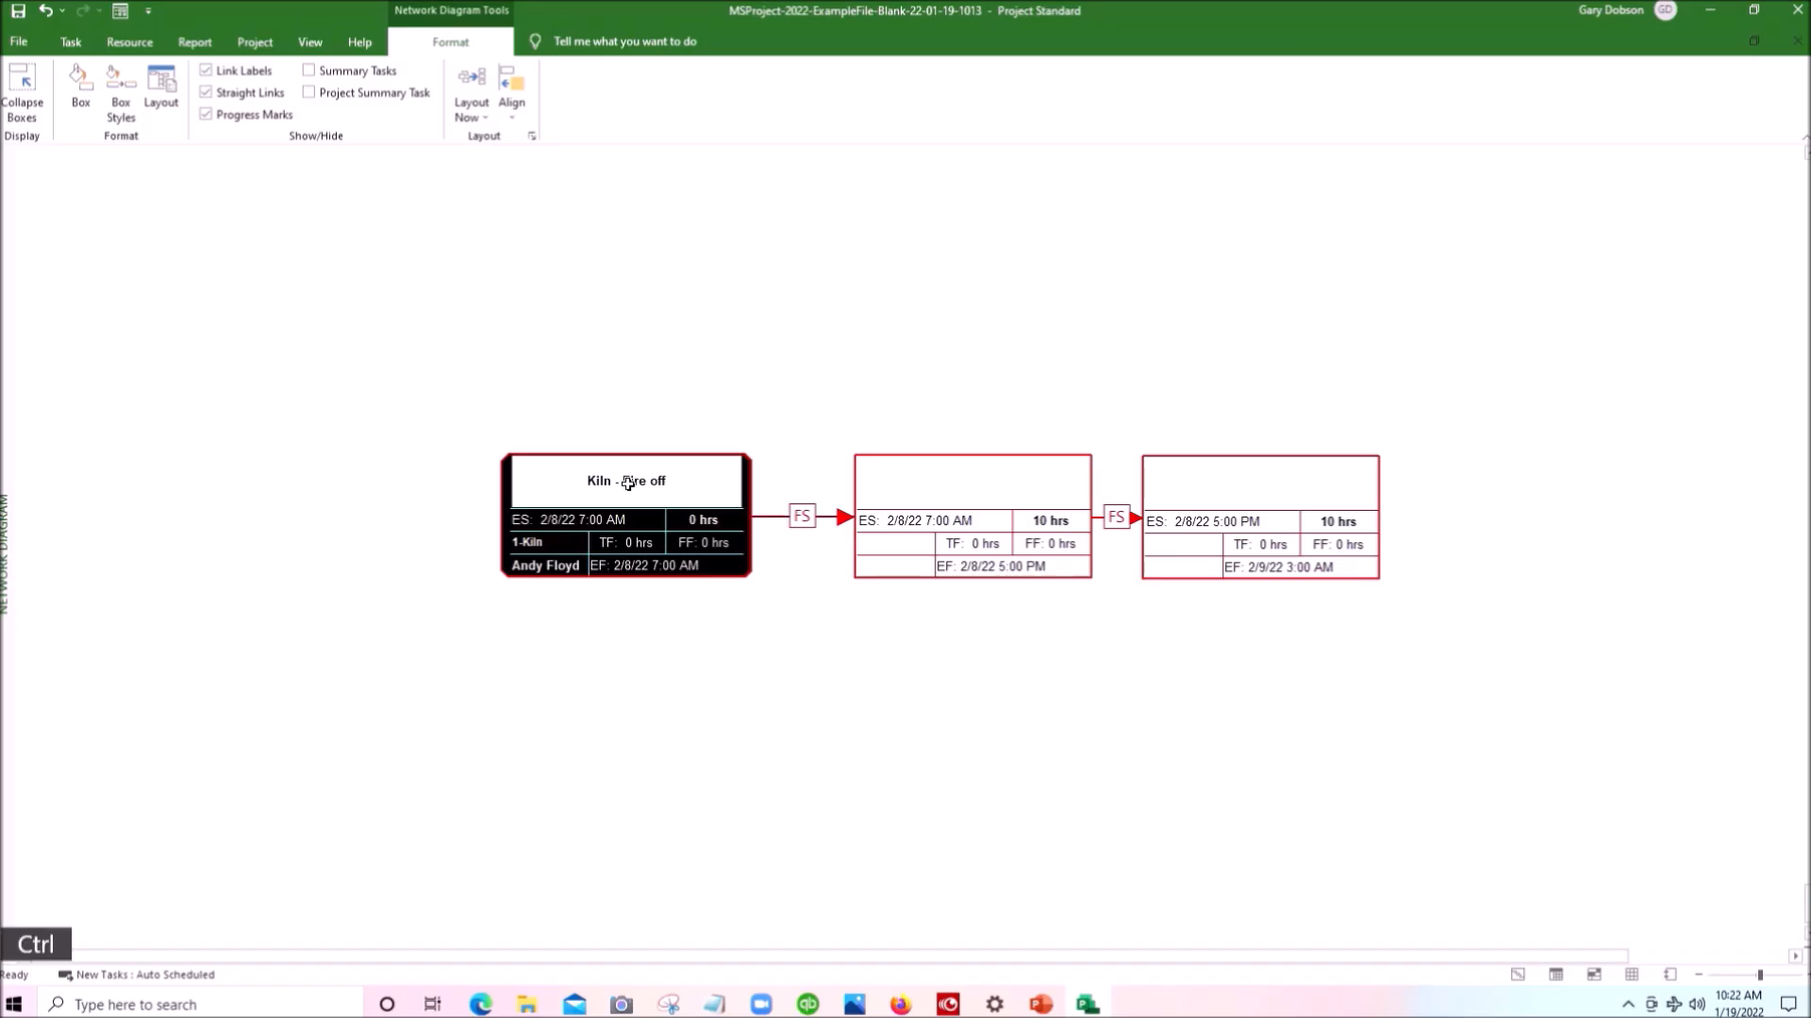
pyautogui.keyDown('ctrl'); pyautogui.click(1272, 510); pyautogui.keyUp('ctrl')
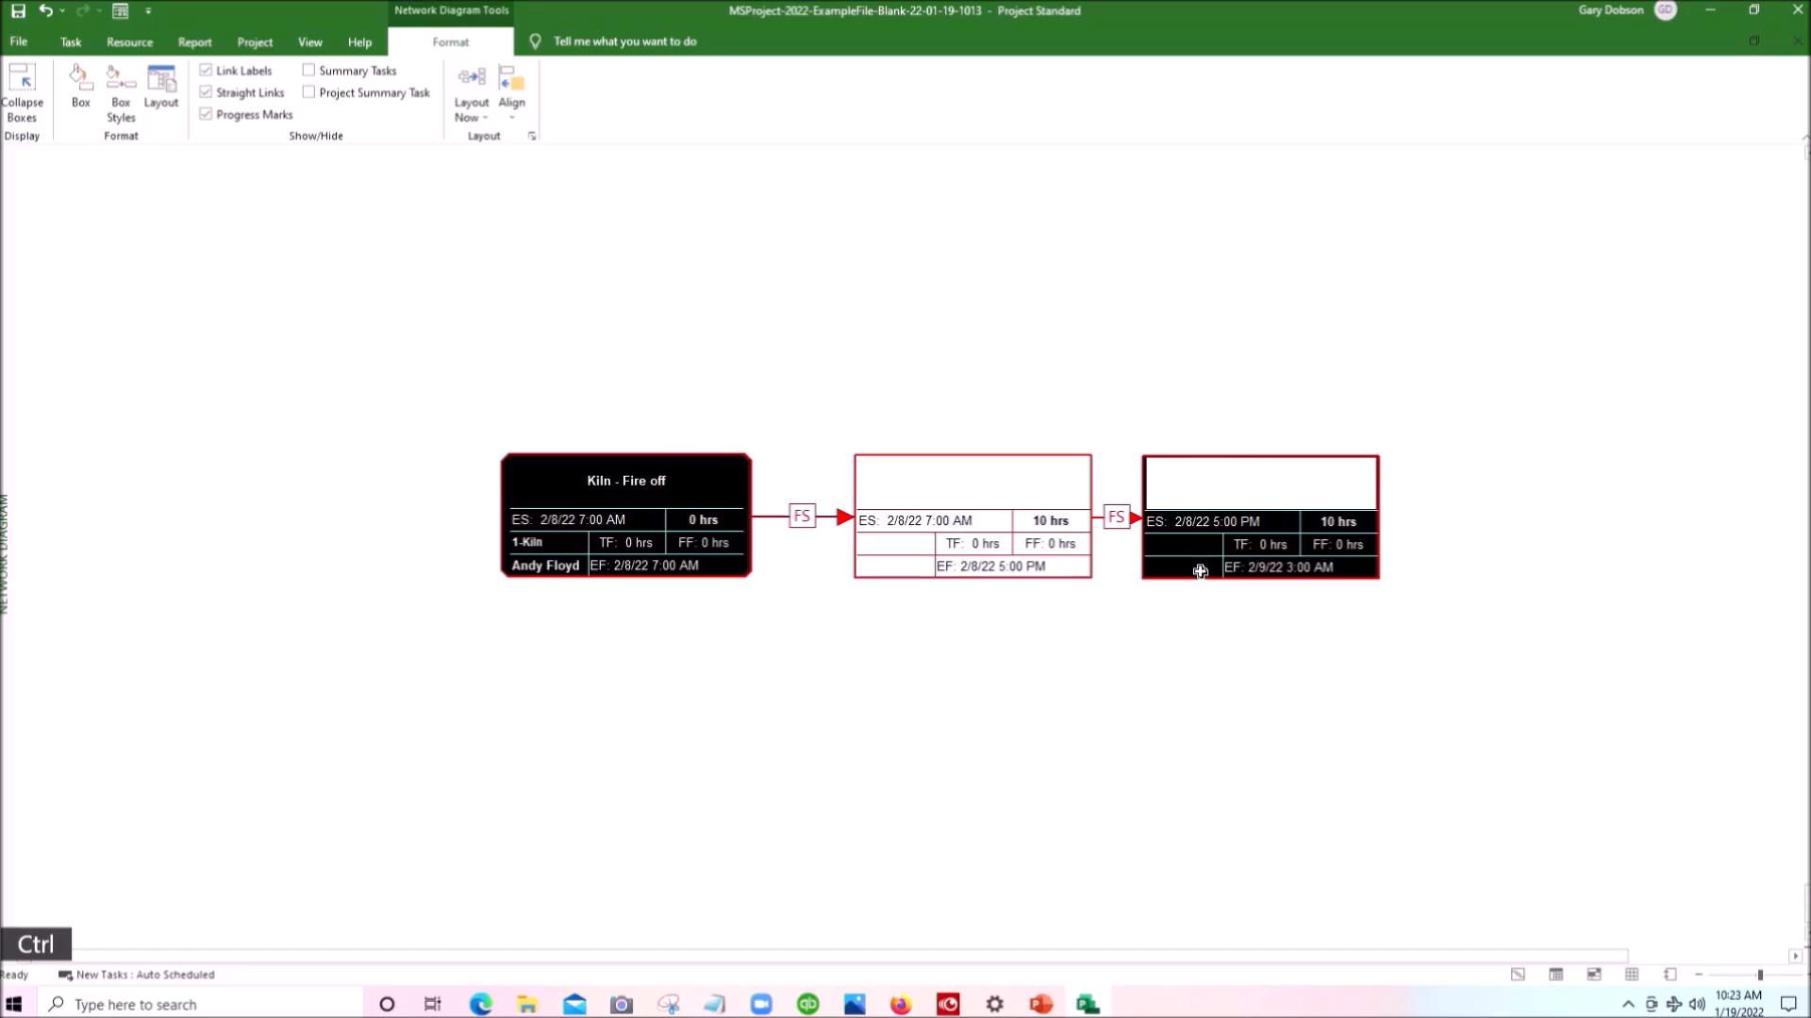
pyautogui.moveTo(1196, 584); pyautogui.dragTo(1191, 737)
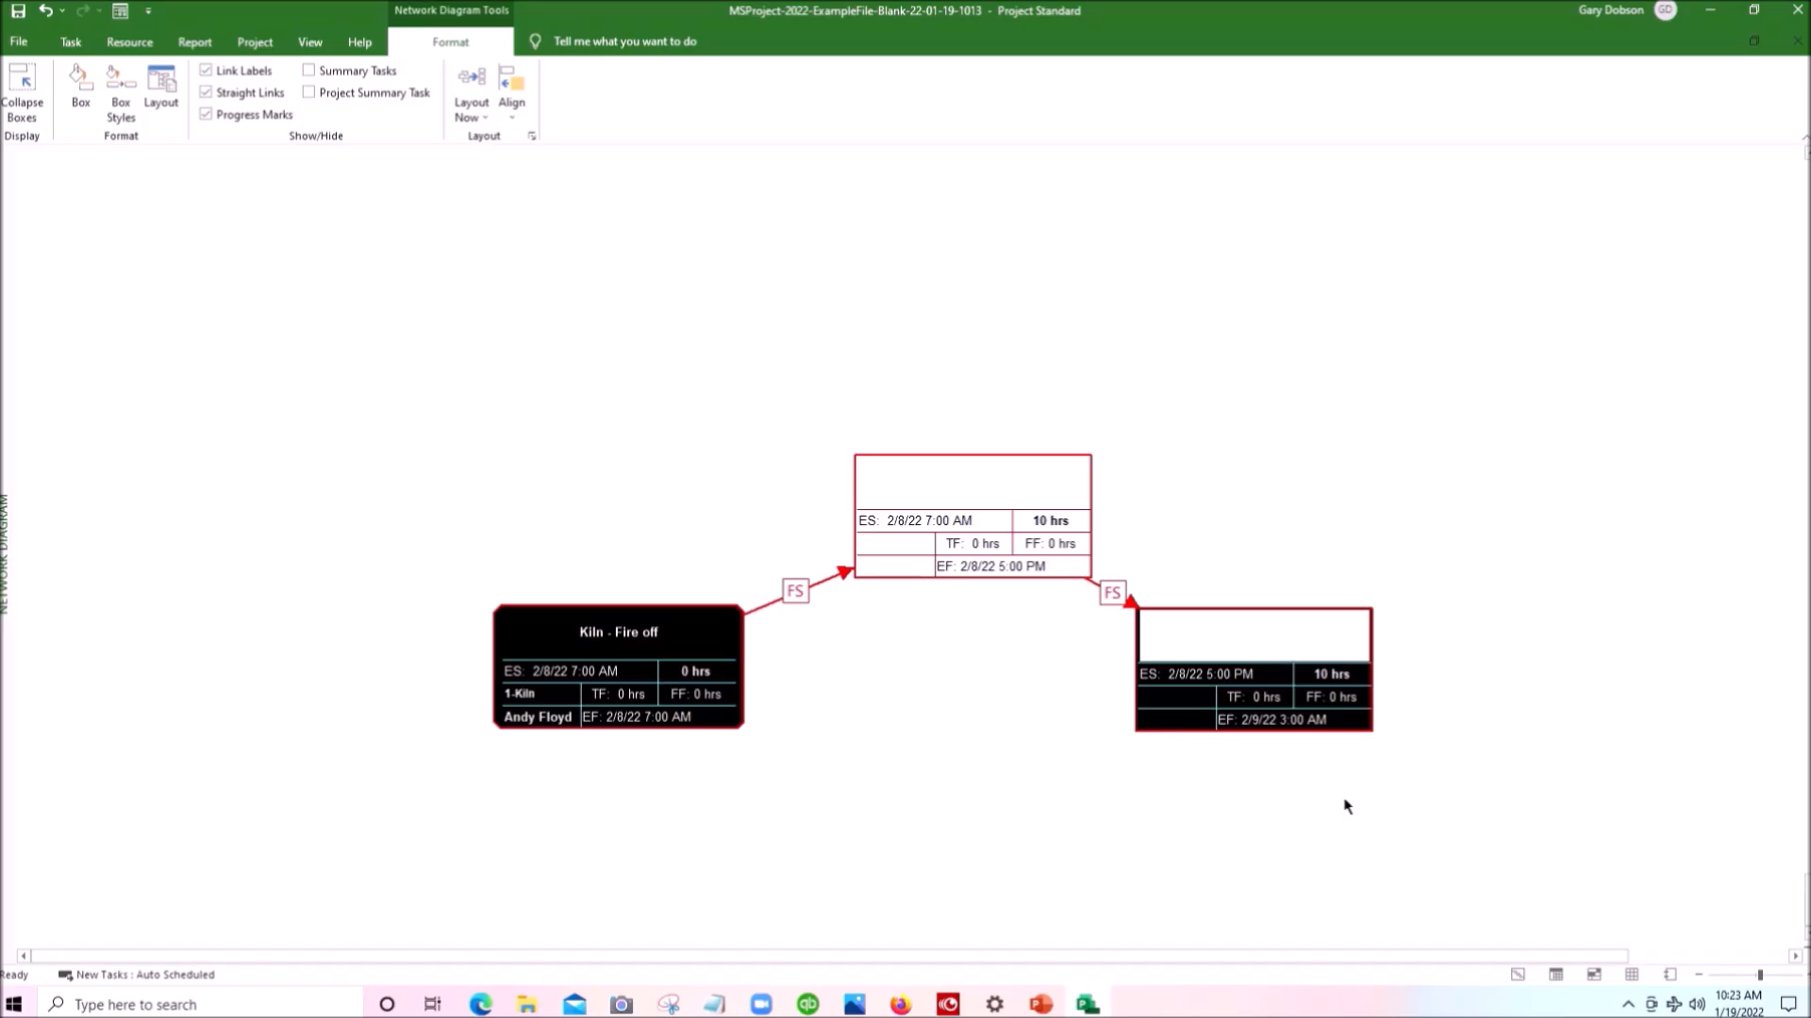
pyautogui.click(960, 499)
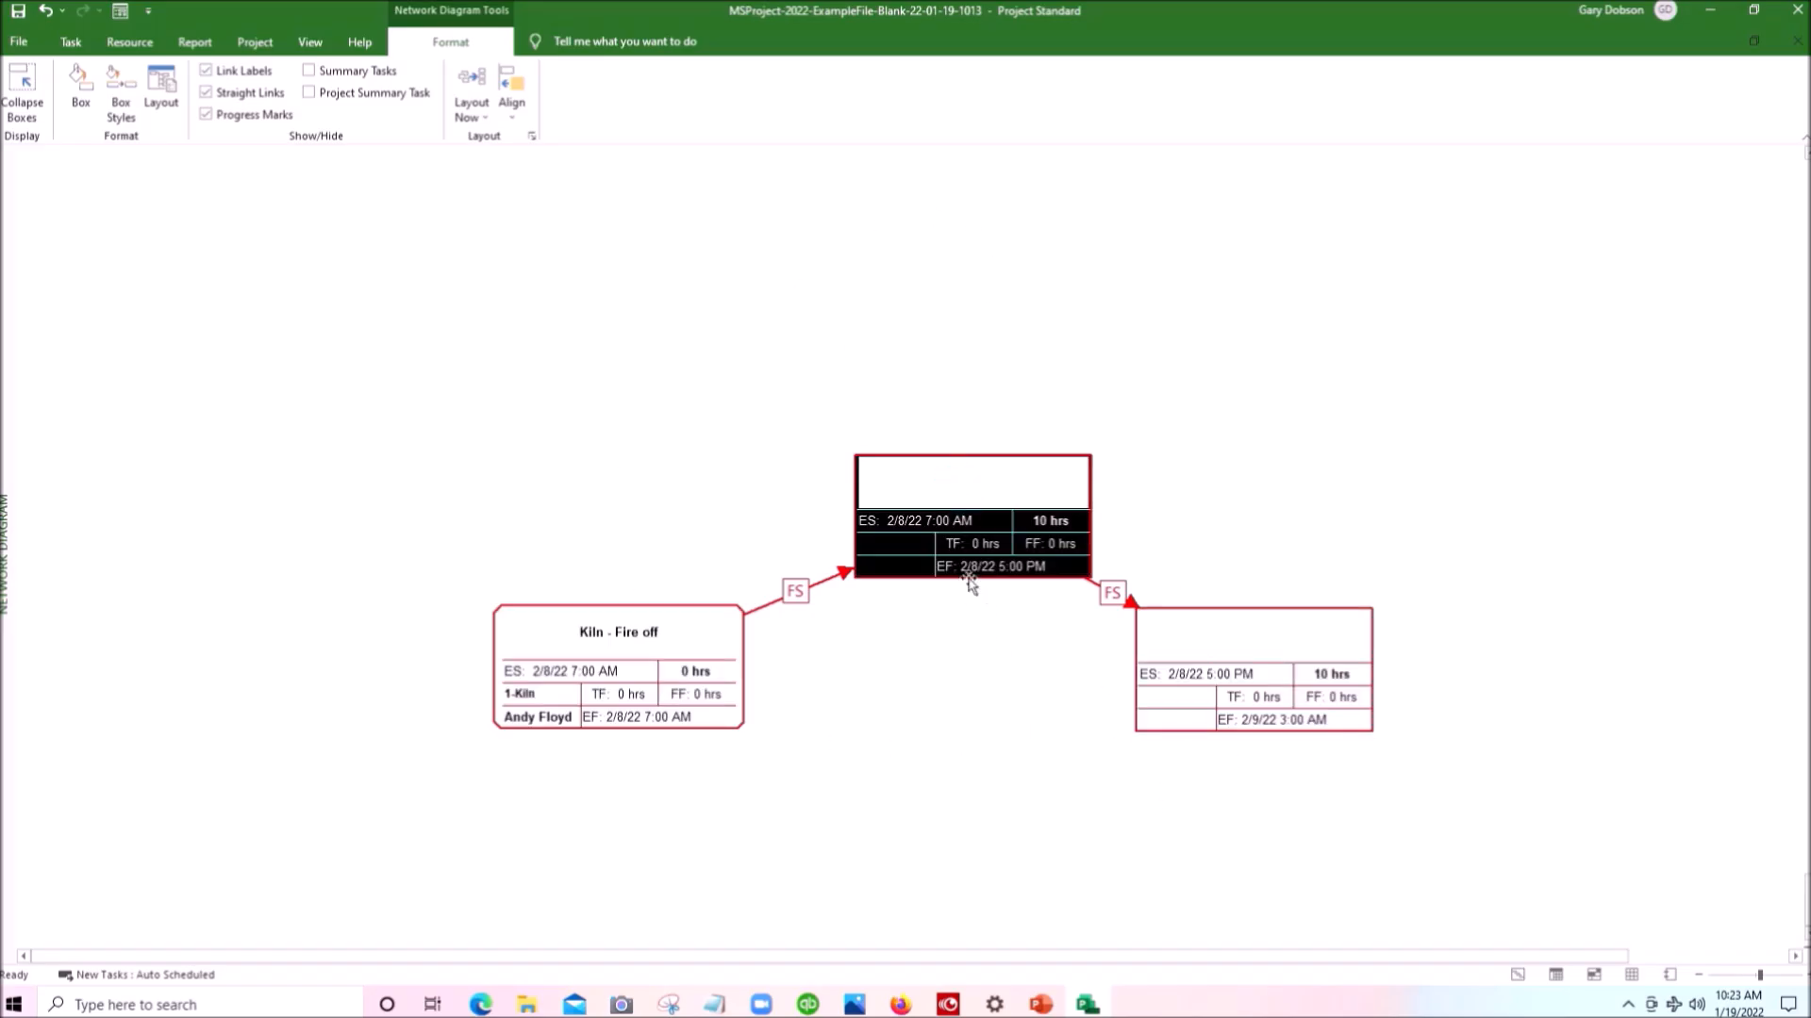
pyautogui.moveTo(966, 583); pyautogui.dragTo(953, 891)
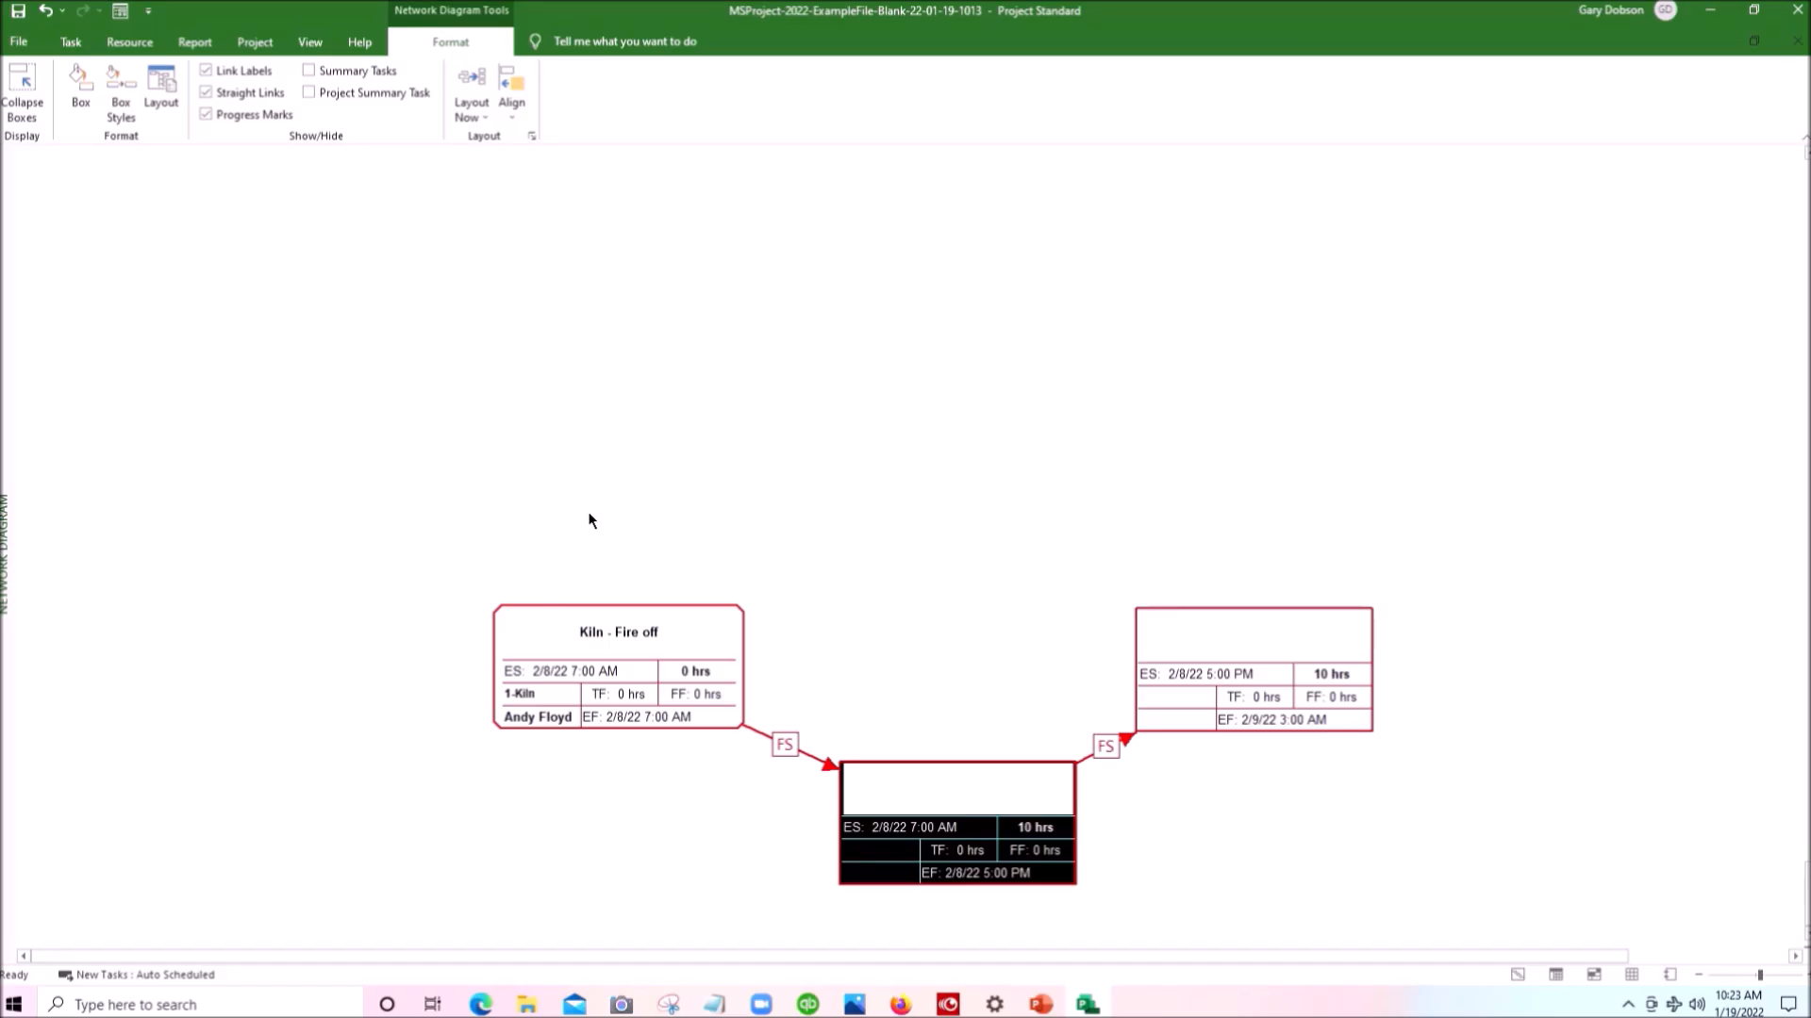
# - Select the Kiln - Fire off box together with all of its linked successor tasks
pyautogui.click(627, 653)
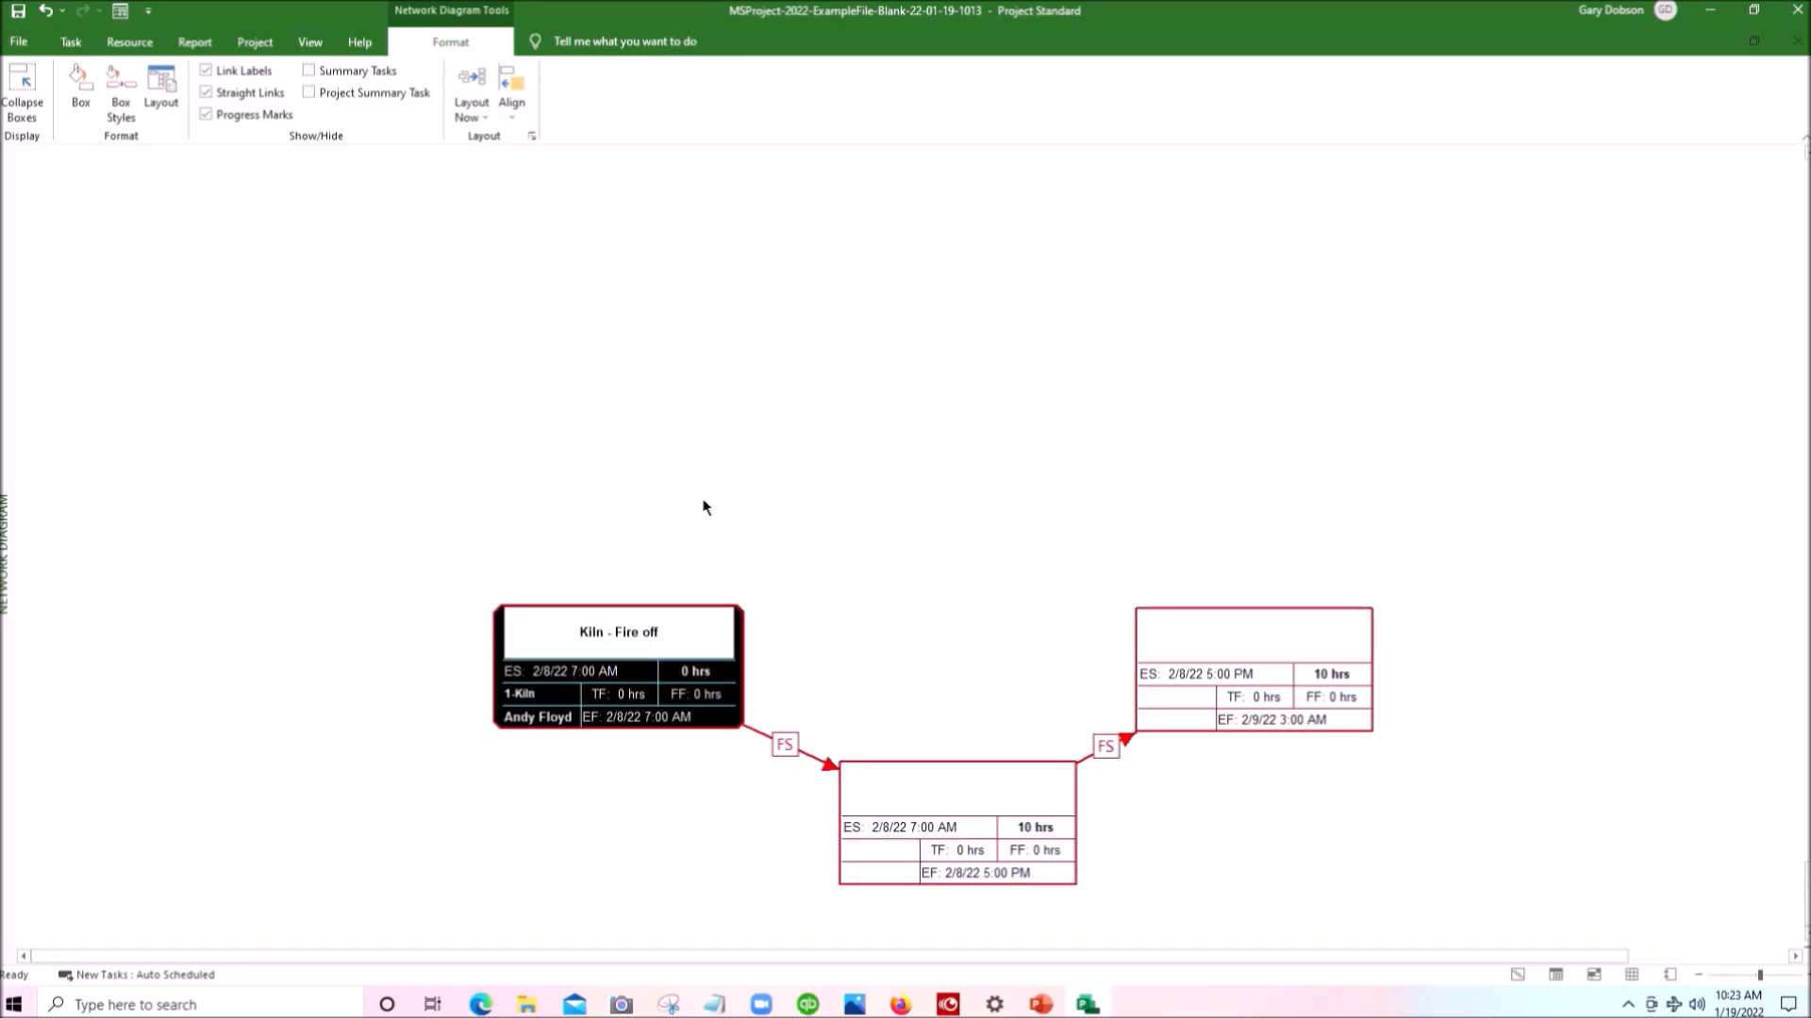
pyautogui.scroll(-3, 702, 507)
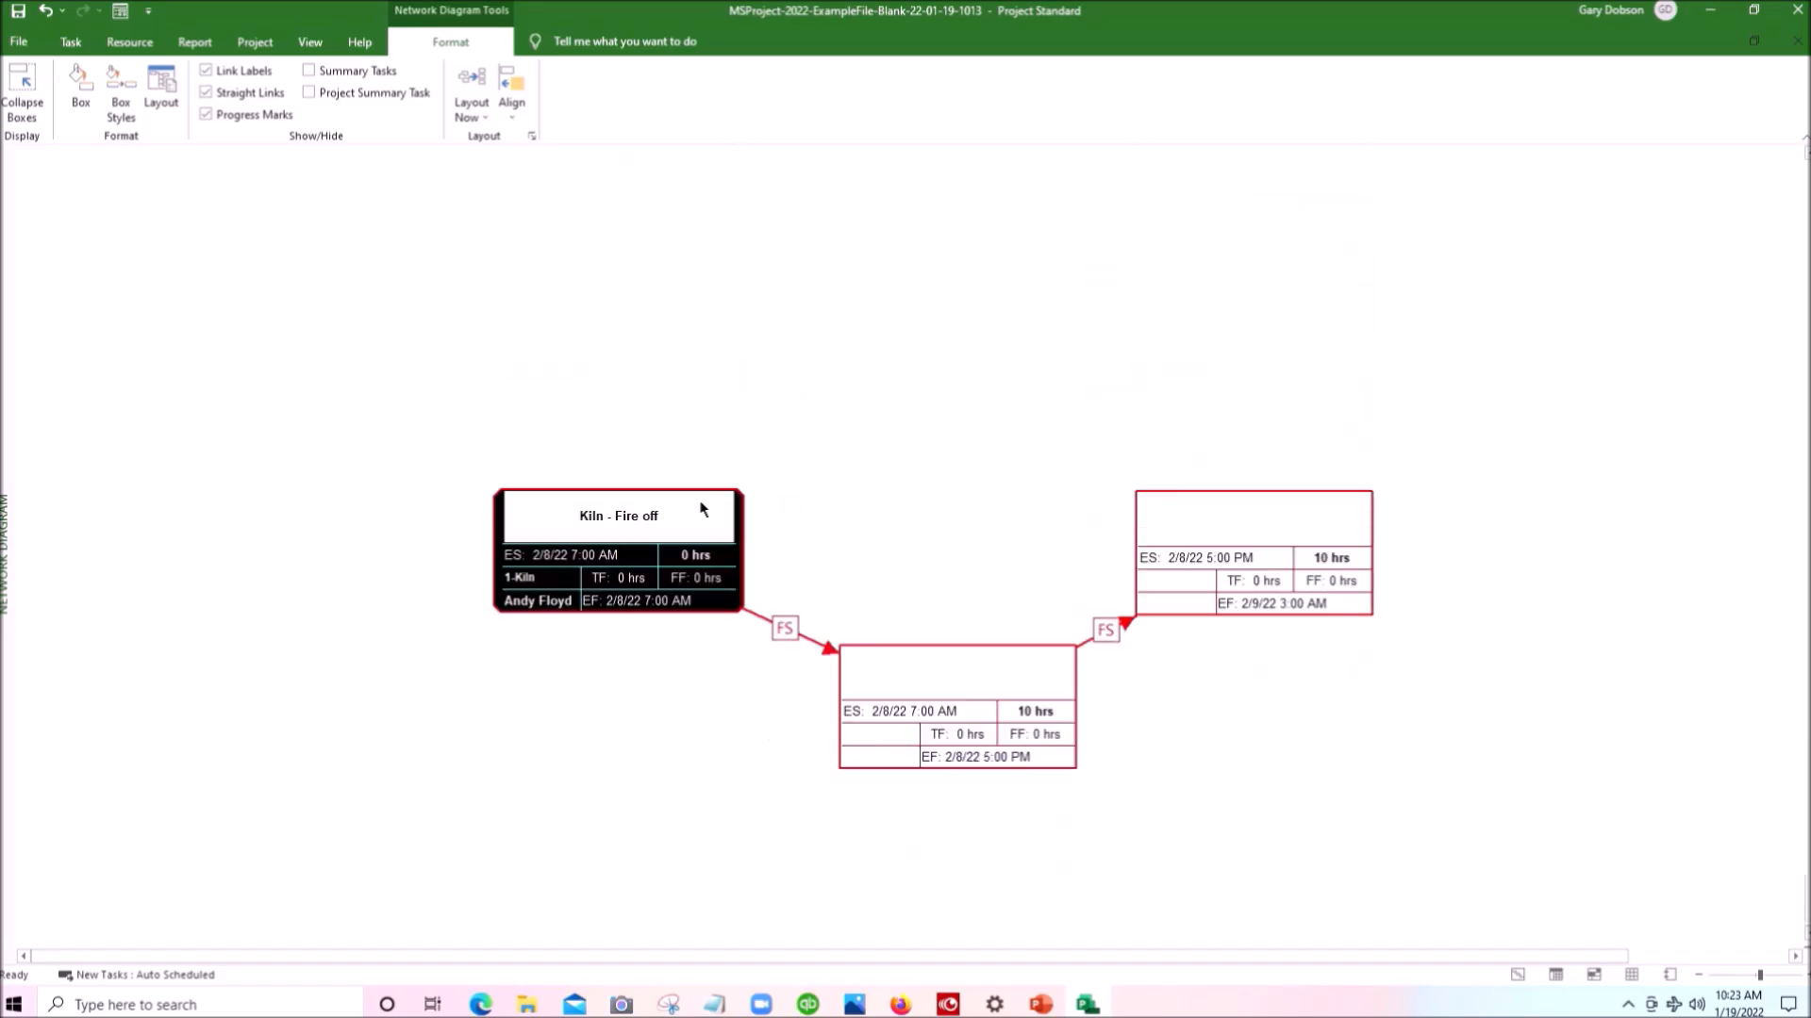
pyautogui.scroll(-3, 703, 510)
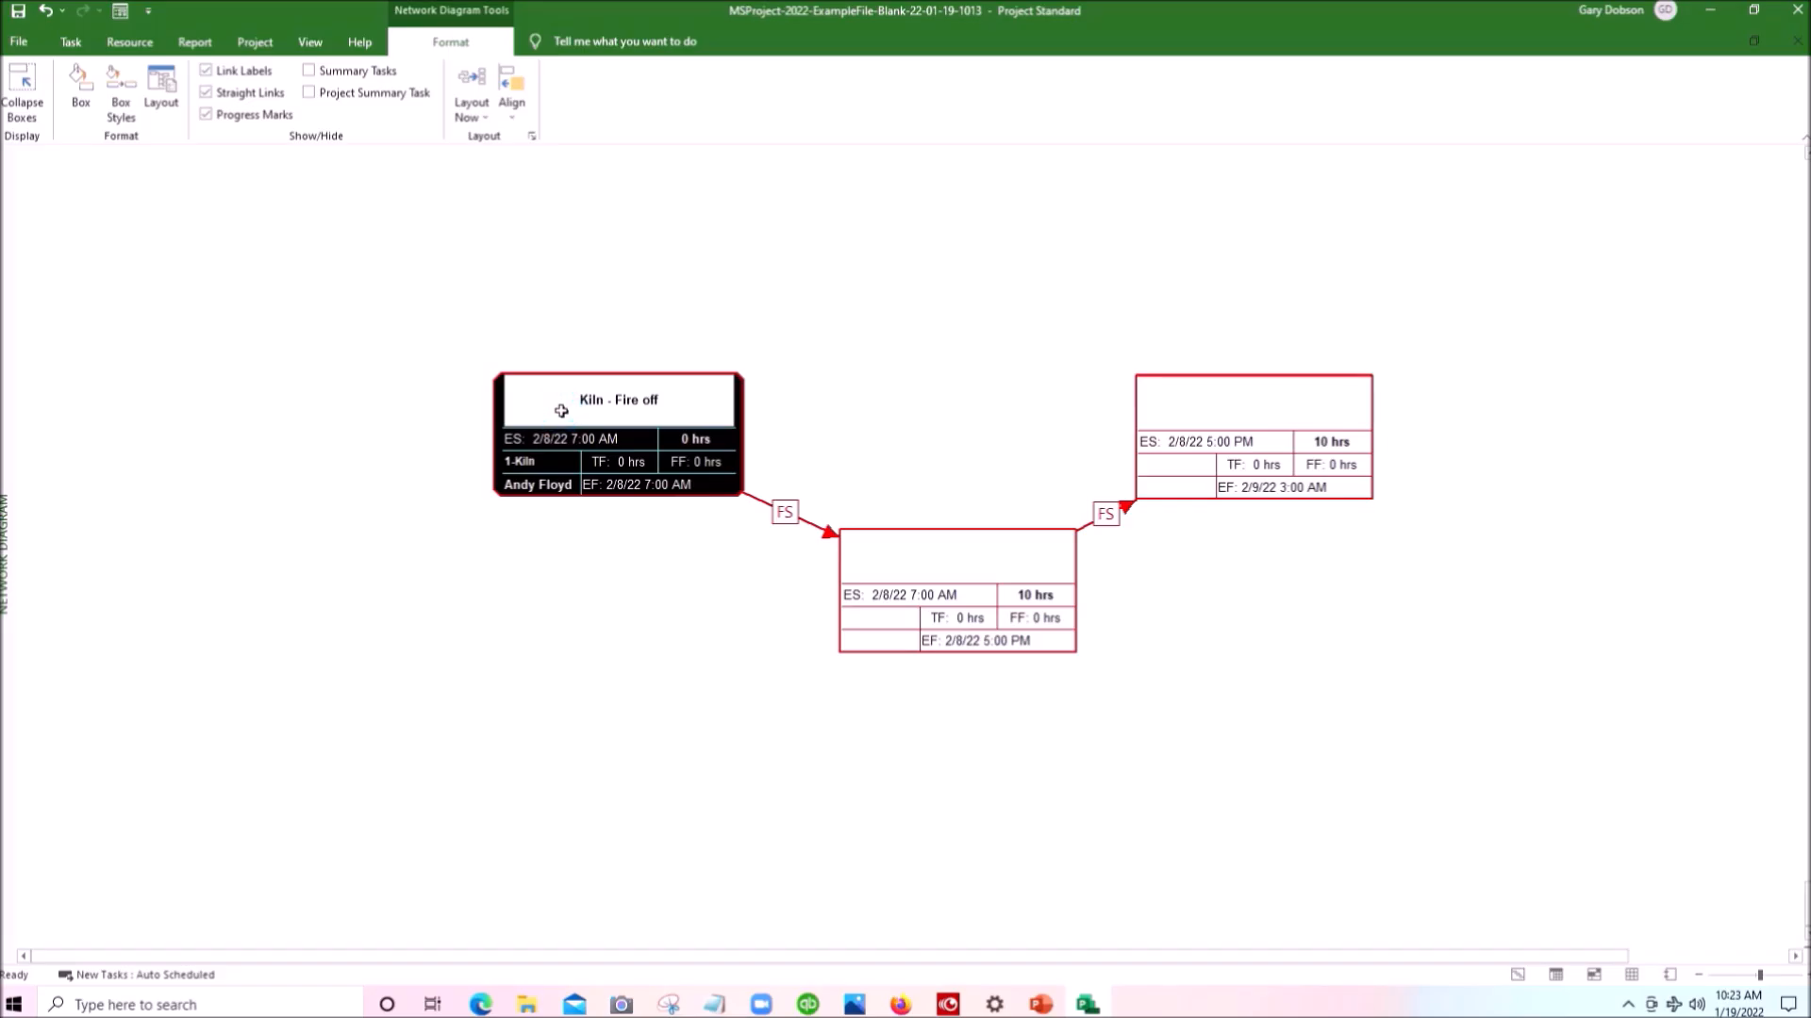
pyautogui.press('shift')
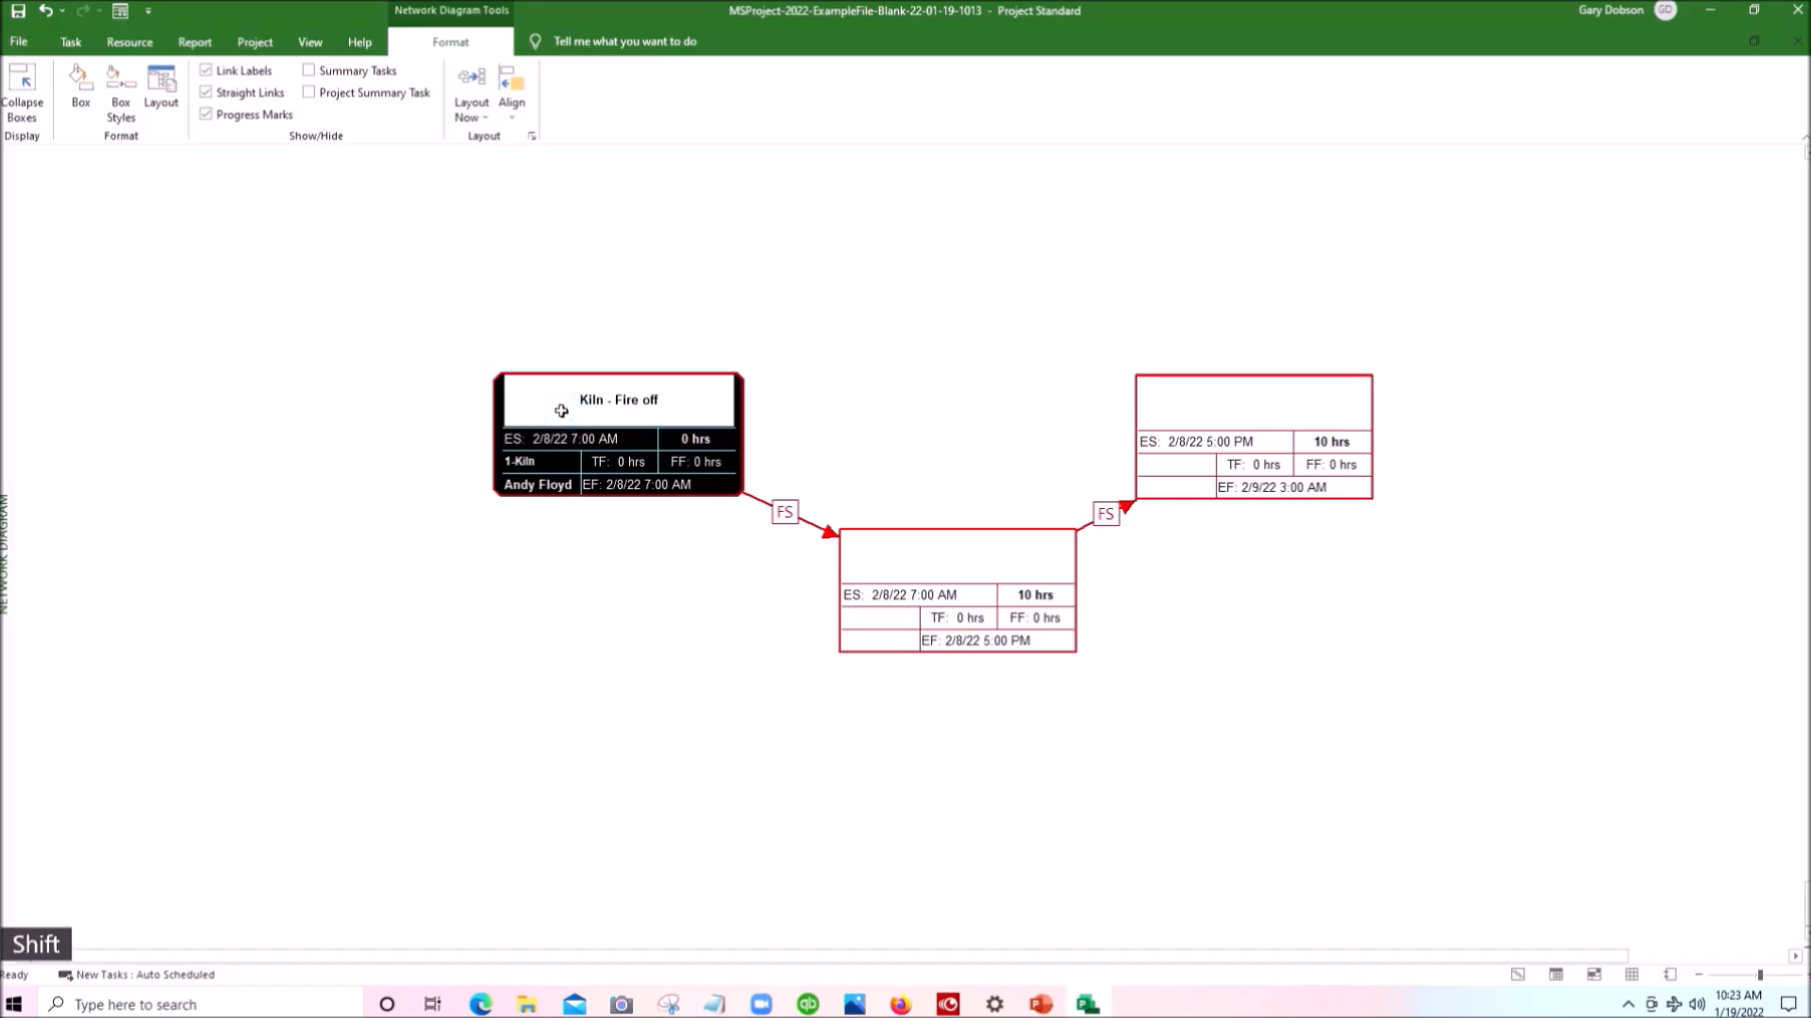
pyautogui.keyDown('shift'); pyautogui.click(561, 411); pyautogui.keyUp('shift')
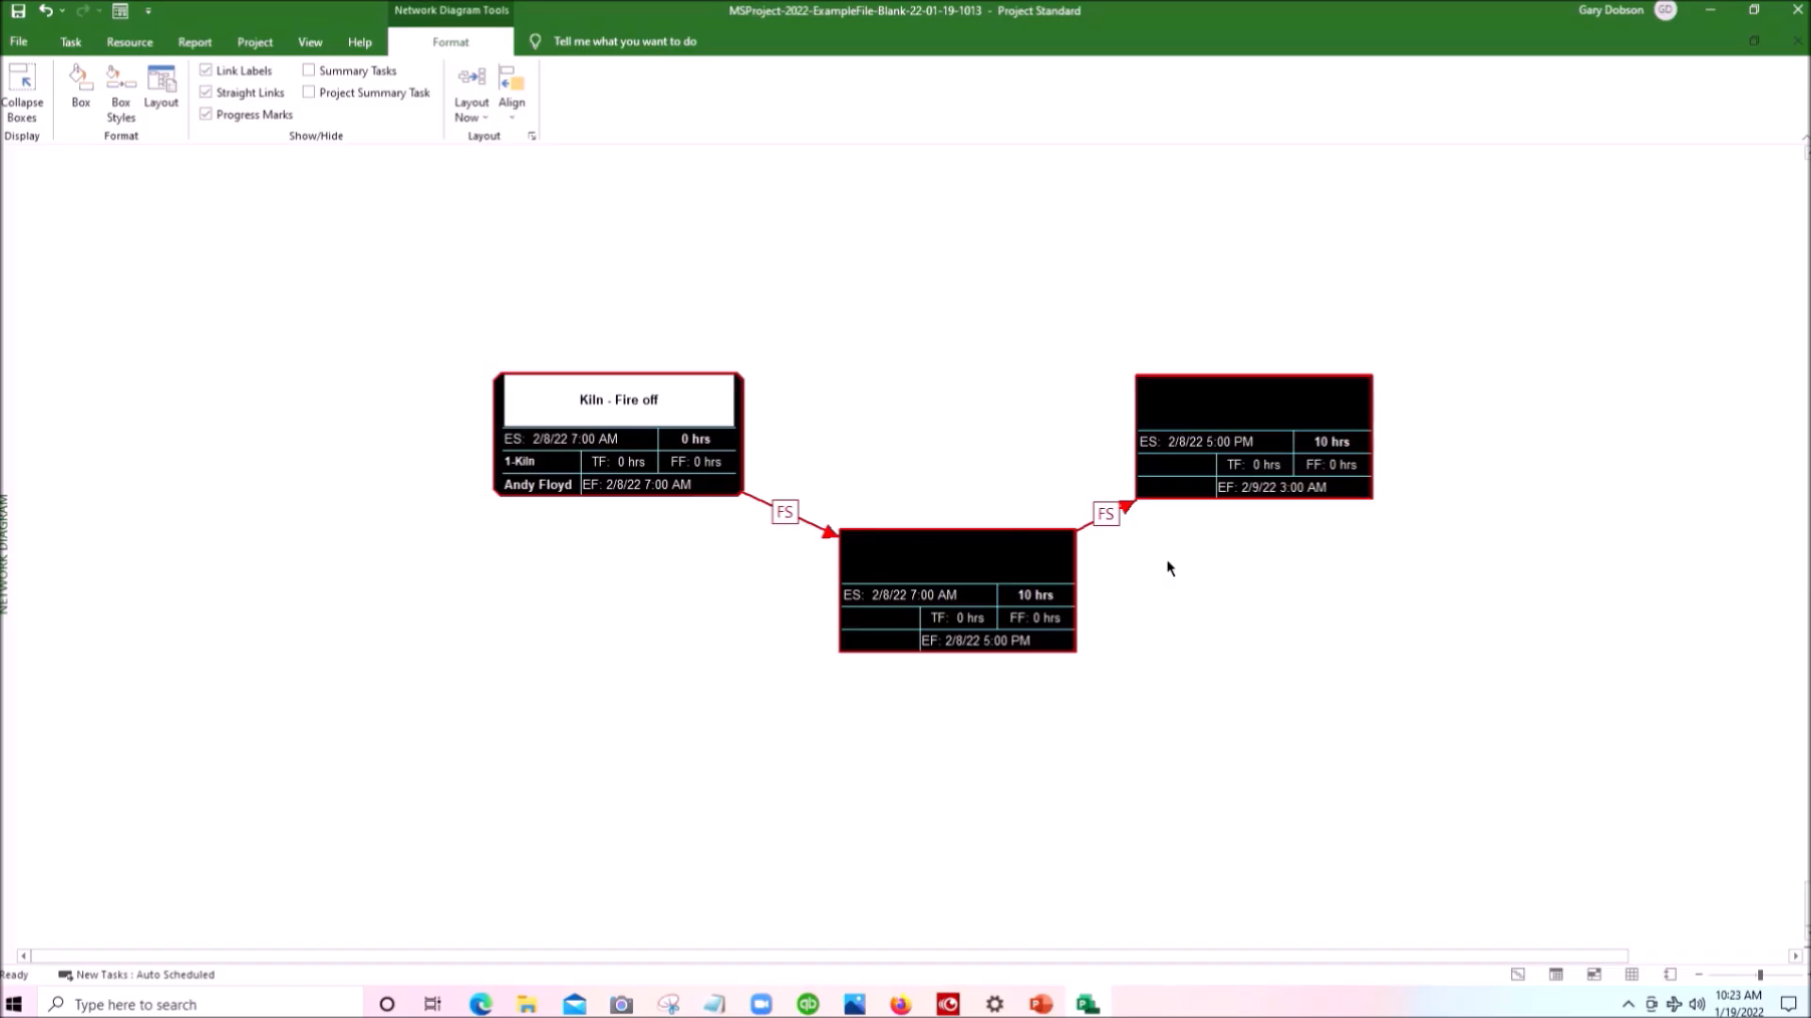
# - Select the three task boxes one at a time, and move only the Kiln - Fire off box slightly down
pyautogui.click(660, 439)
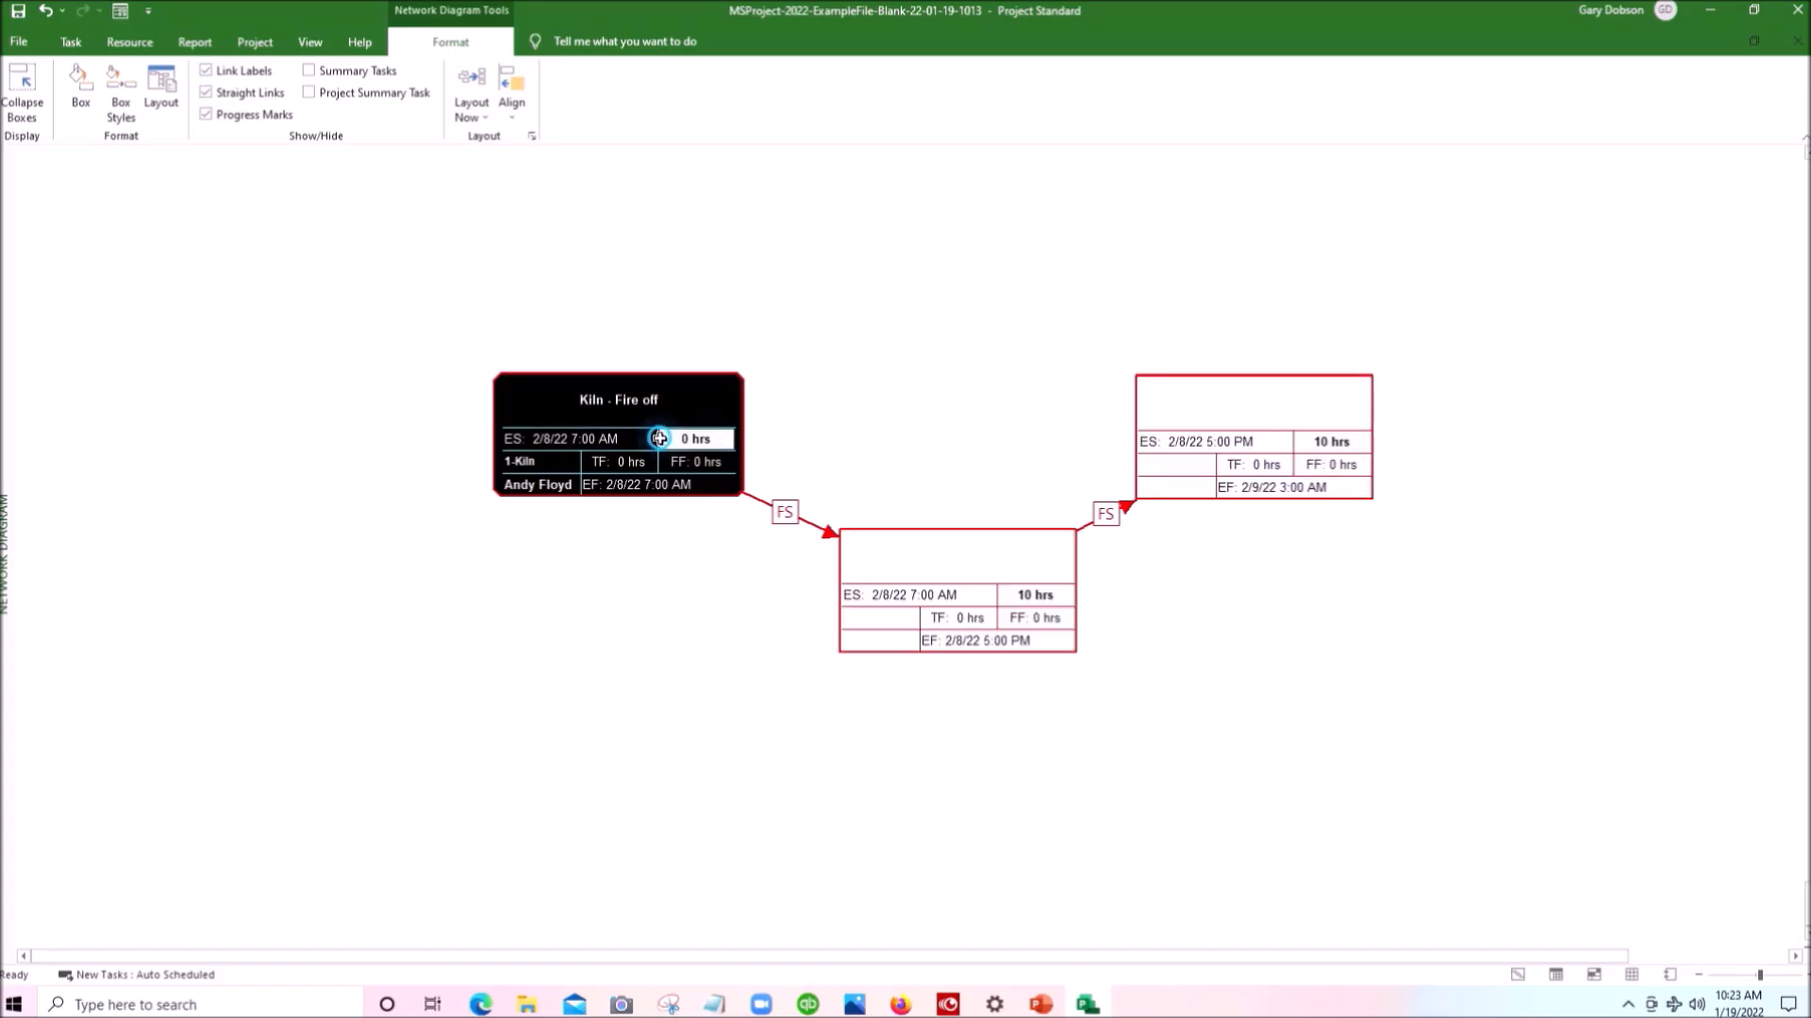
pyautogui.click(917, 591)
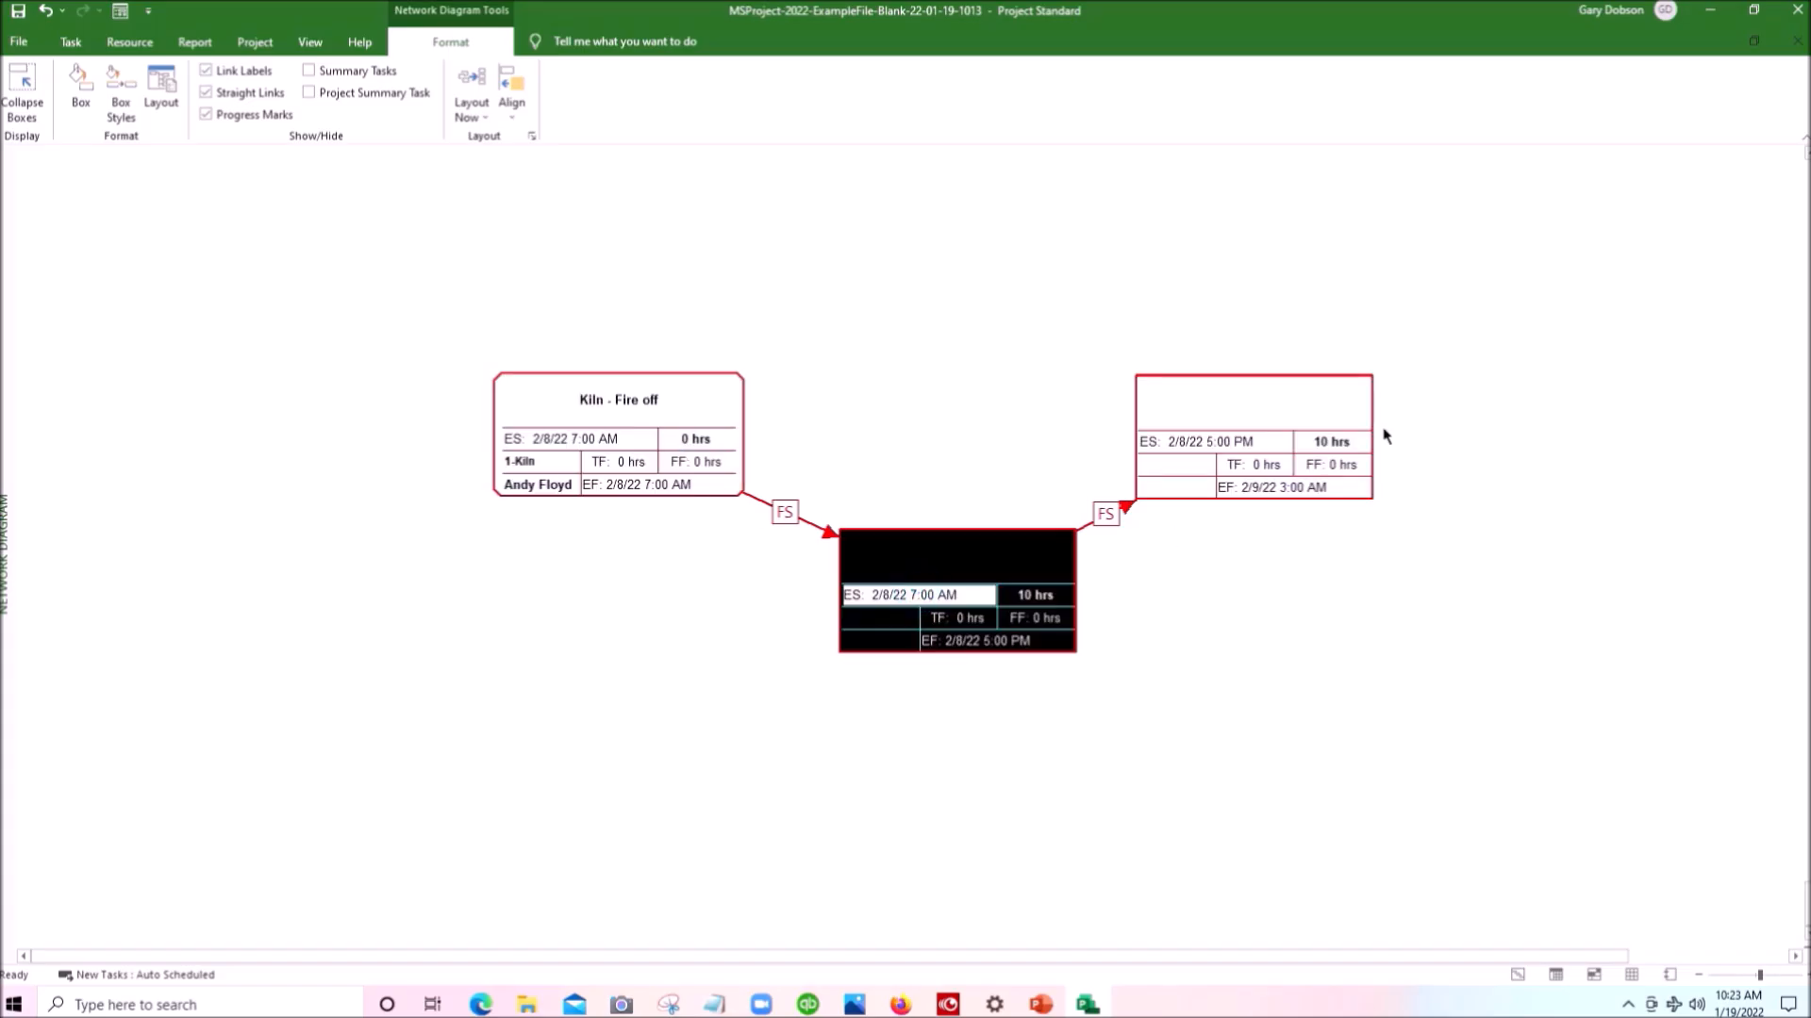
pyautogui.click(1289, 409)
pyautogui.click(560, 395)
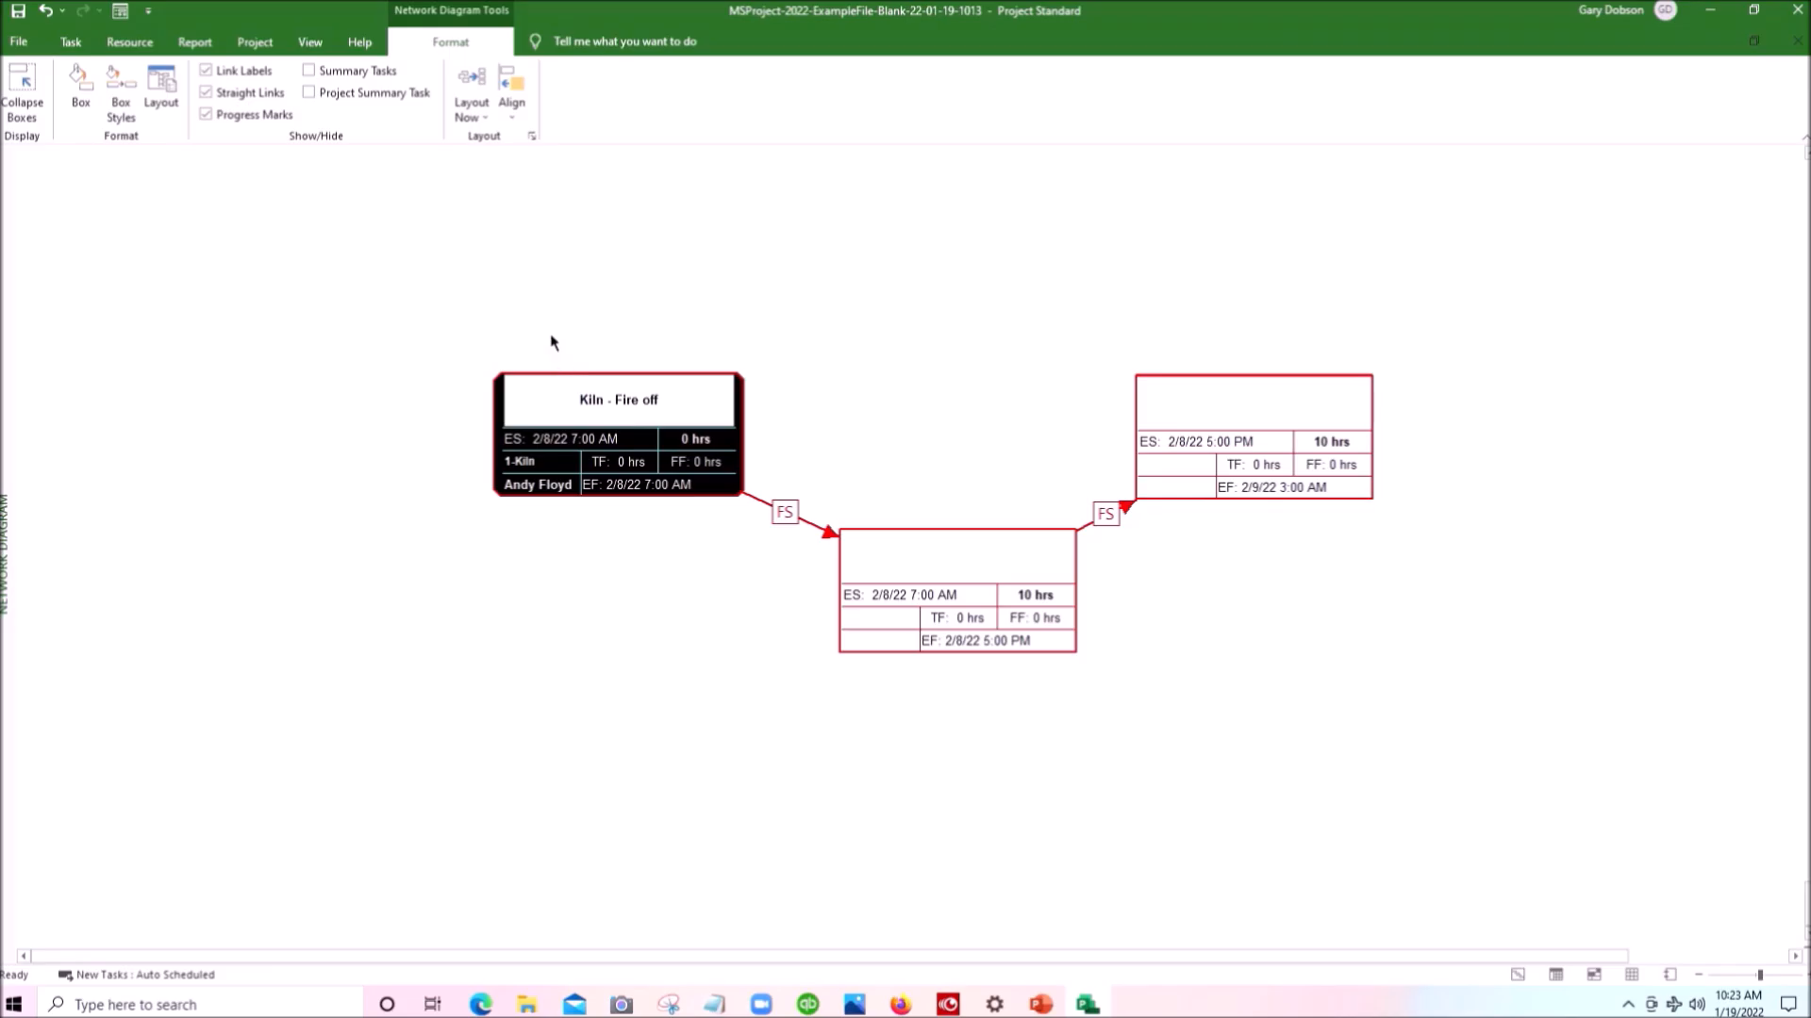
pyautogui.moveTo(570, 373); pyautogui.dragTo(563, 445)
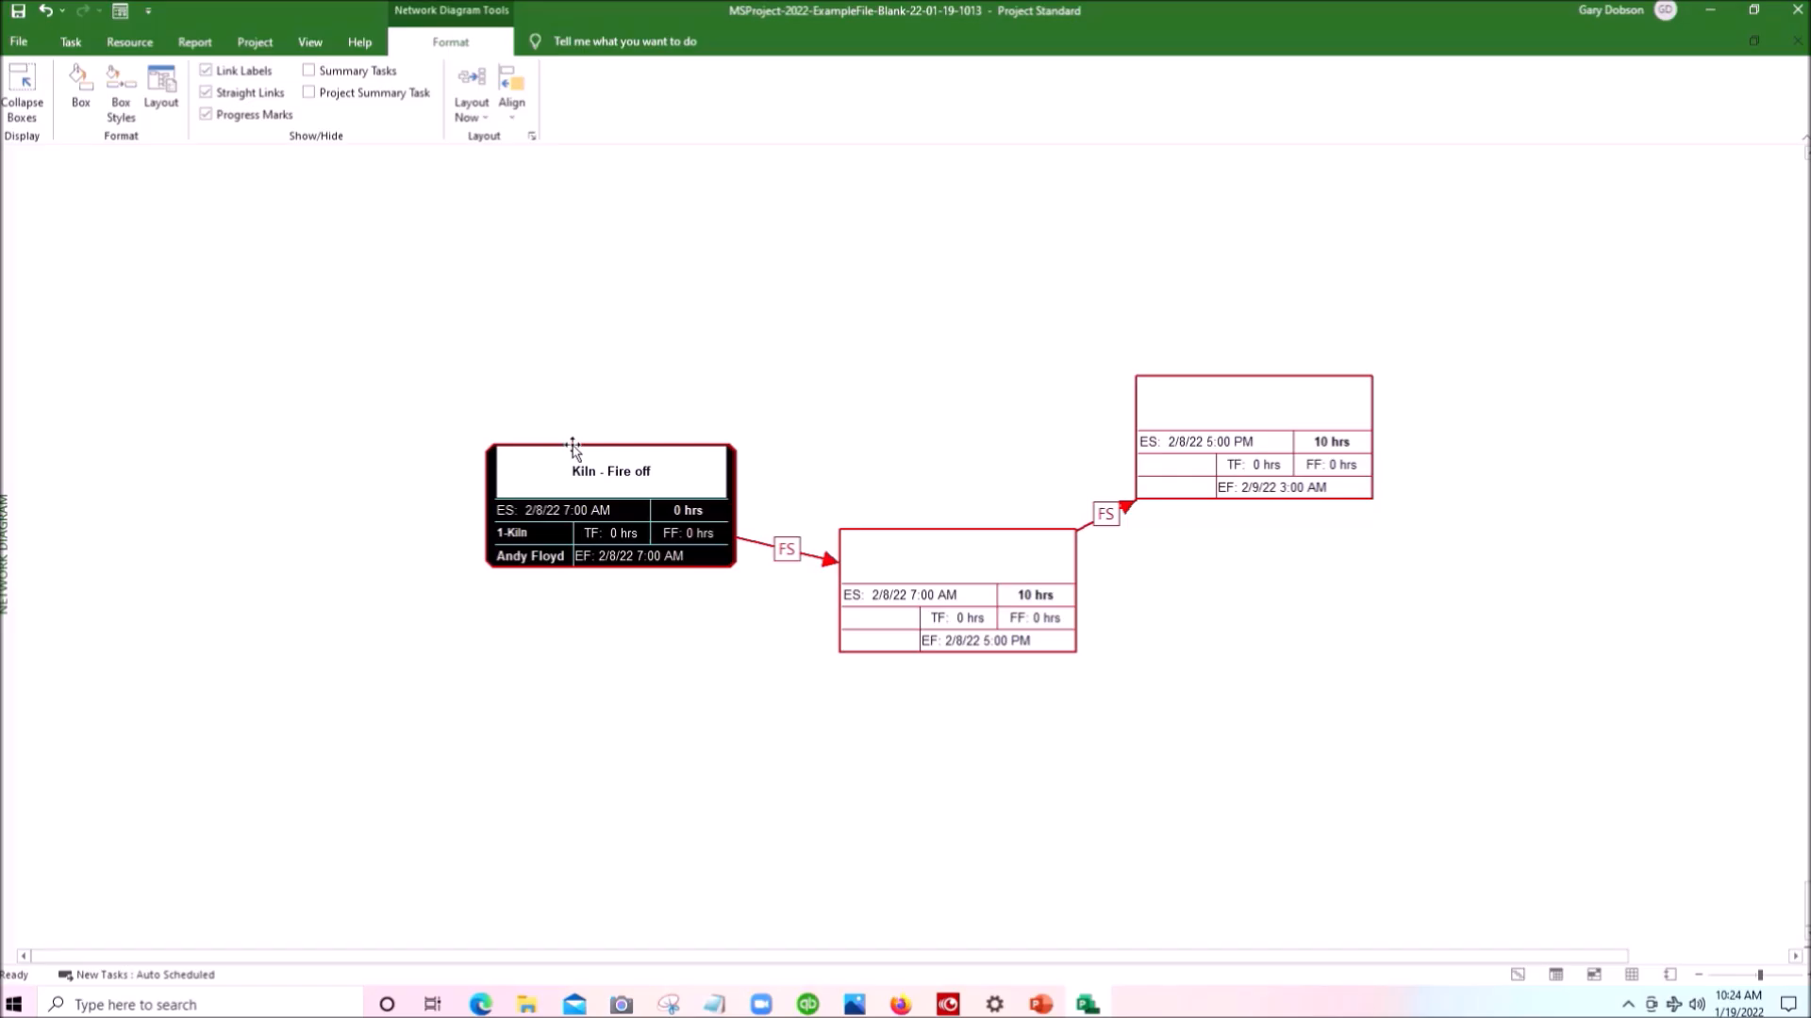
# - Select all three task boxes, first as the chain linked to Kiln - Fire off and again by adding each box individually
pyautogui.keyDown('shift'); pyautogui.click(559, 484); pyautogui.keyUp('shift')
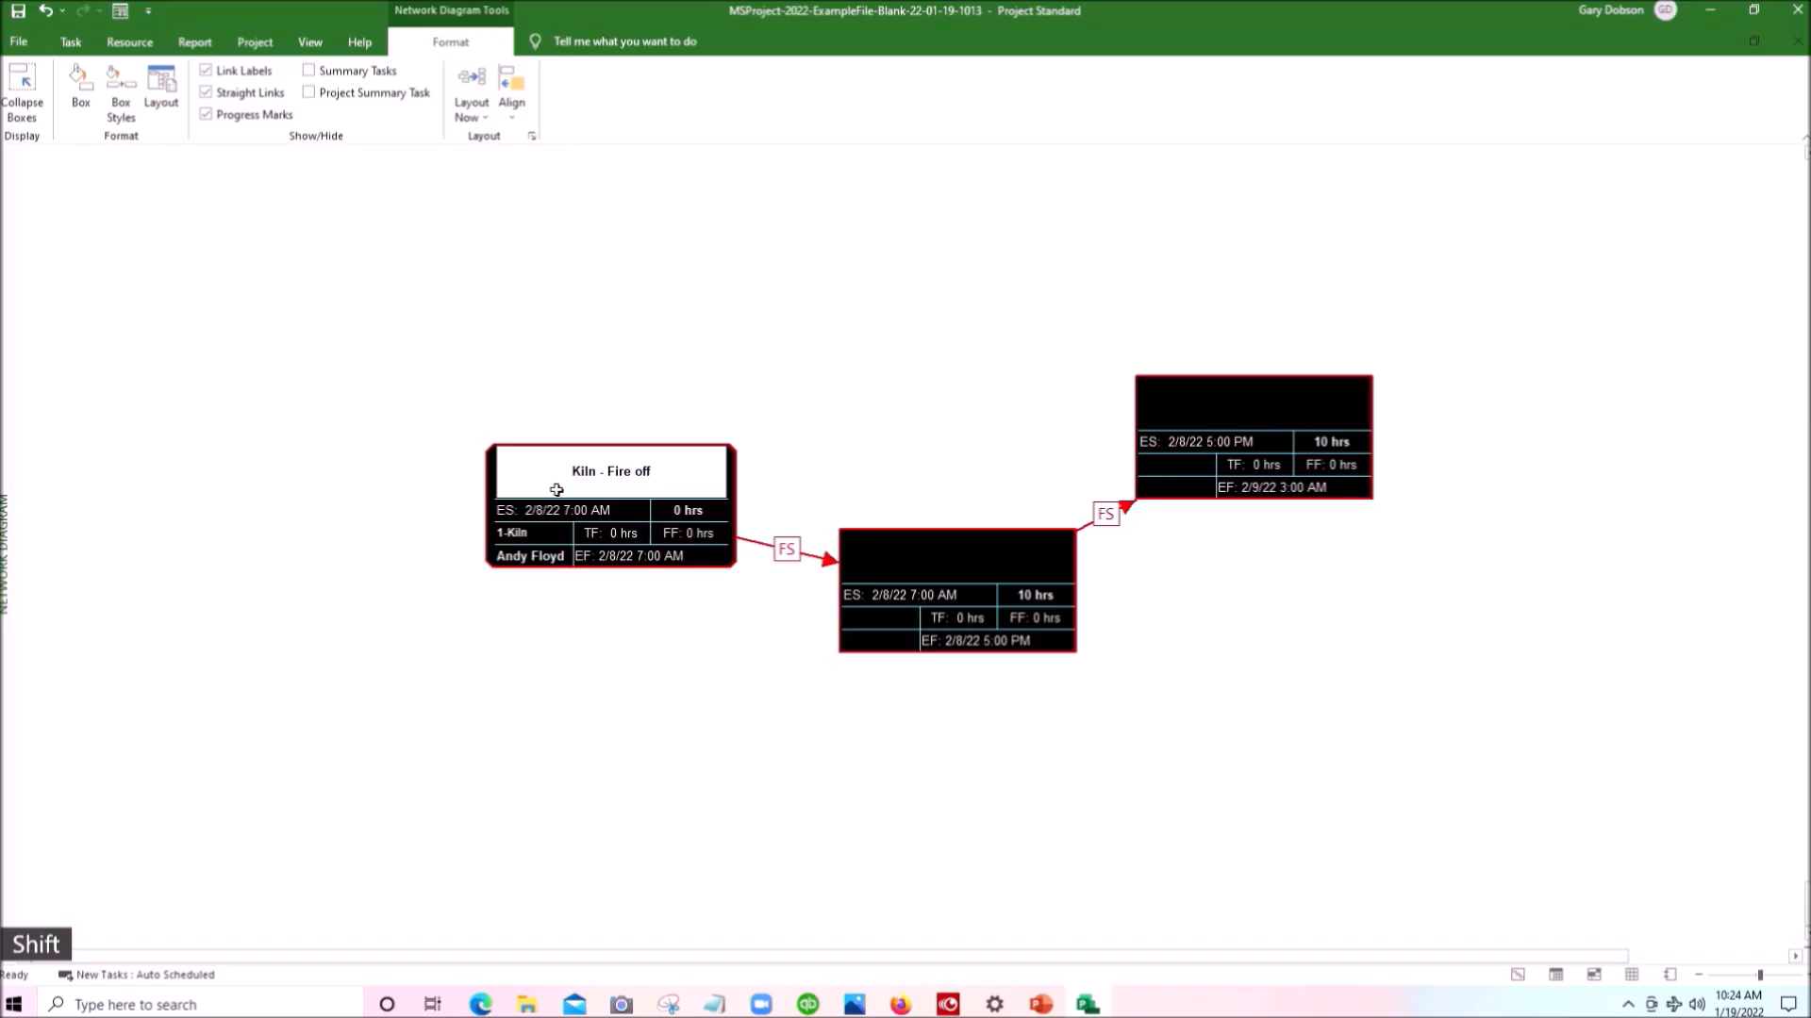
pyautogui.click(594, 420)
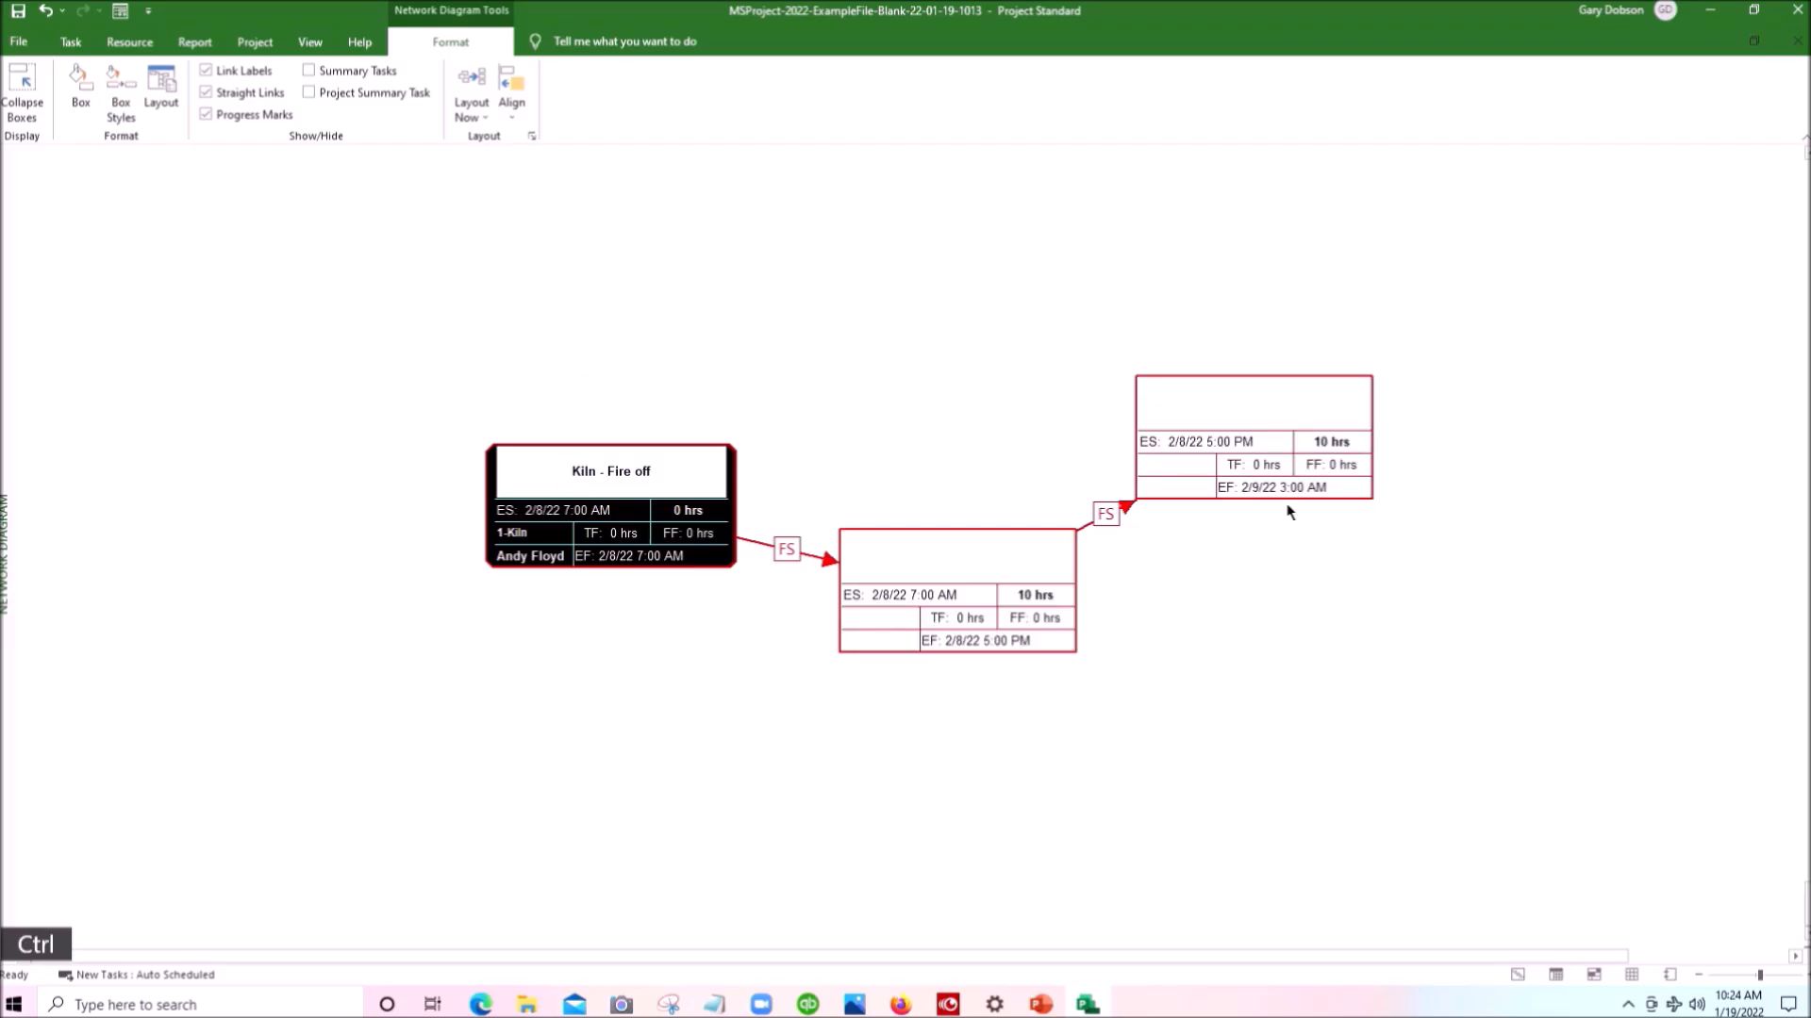
pyautogui.keyDown('ctrl'); pyautogui.click(1271, 417); pyautogui.keyUp('ctrl')
pyautogui.keyDown('ctrl'); pyautogui.click(1012, 566); pyautogui.keyUp('ctrl')
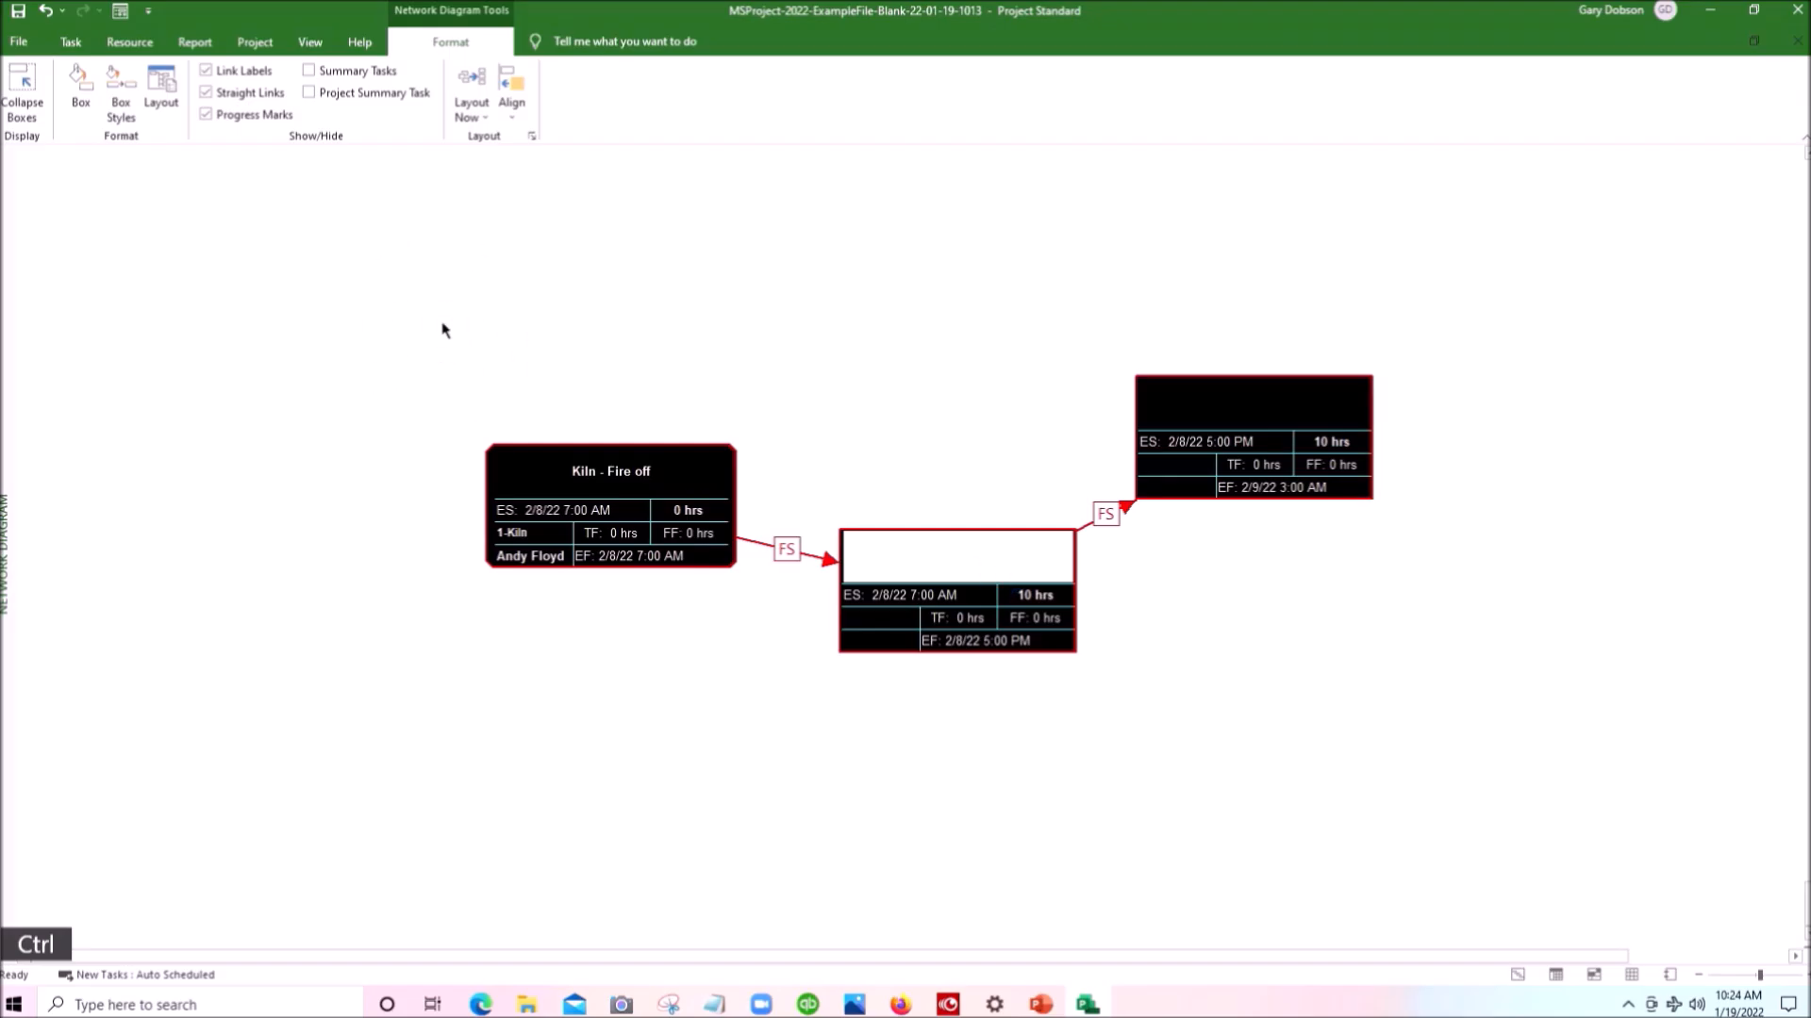
pyautogui.scroll(-1, 444, 328)
pyautogui.scroll(1, 444, 328)
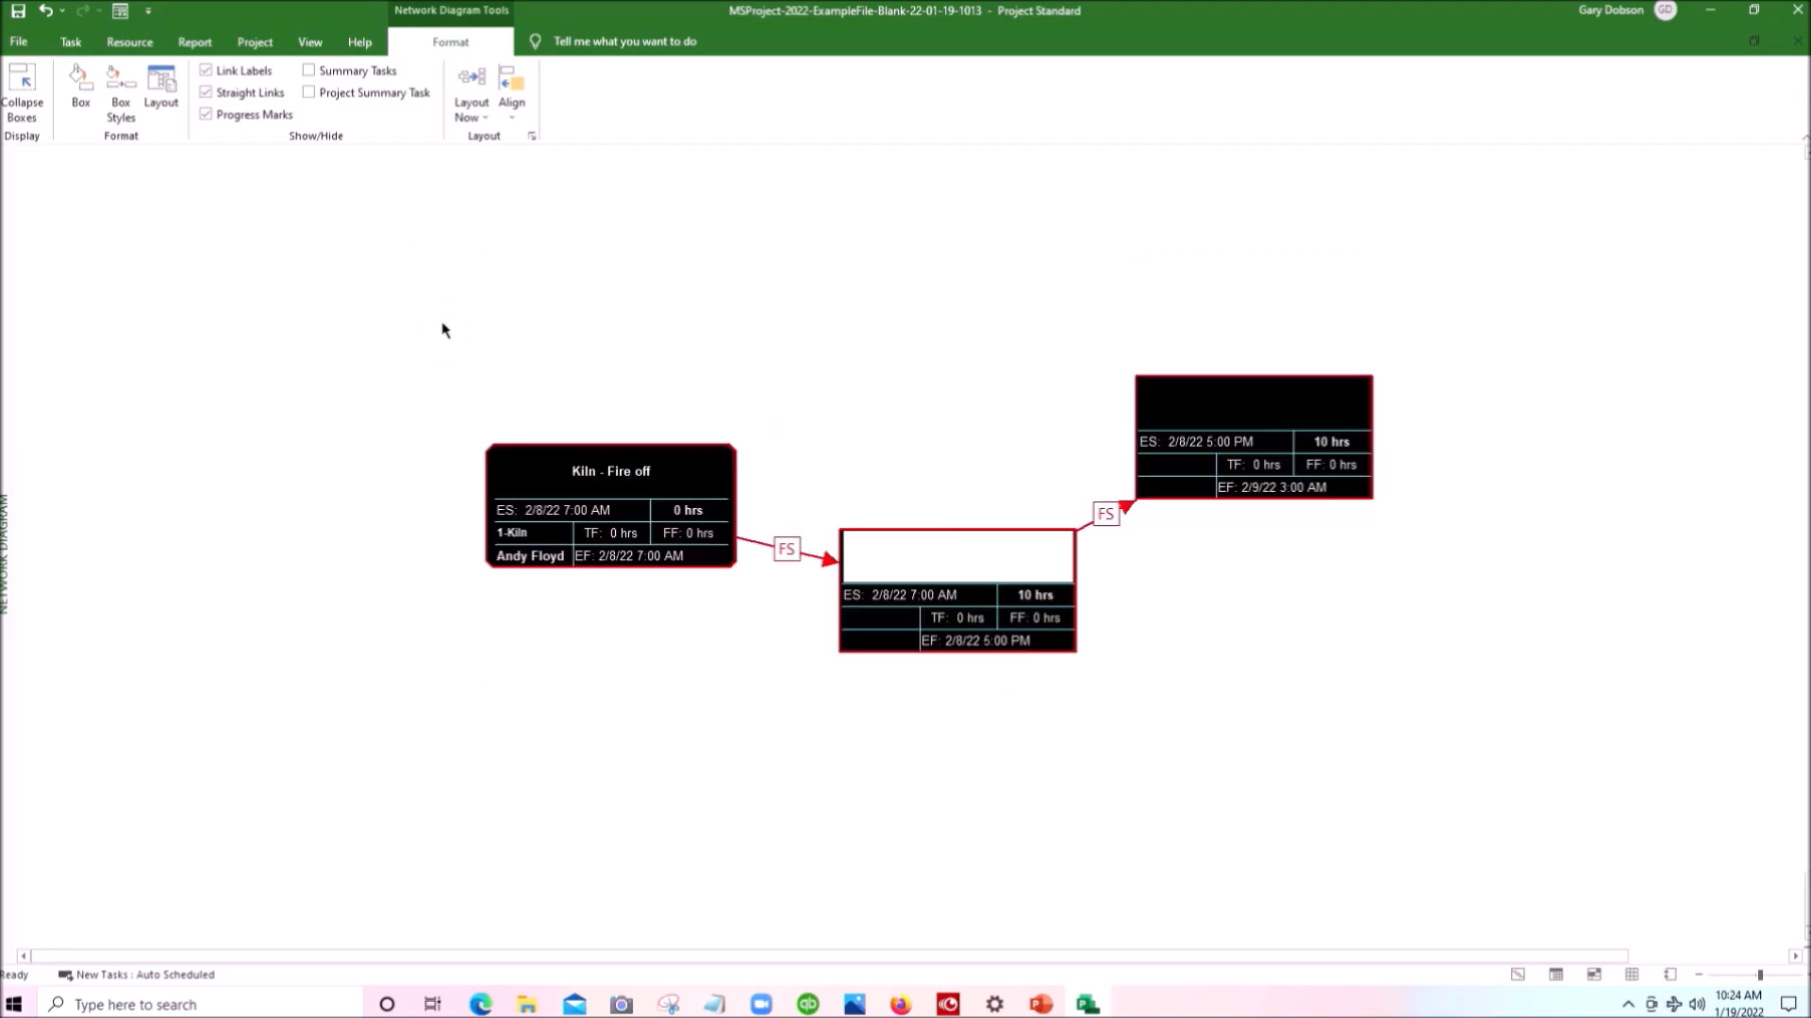
# - Select all three task boxes with a selection rectangle and move them together slightly down and to the left
pyautogui.click(518, 468)
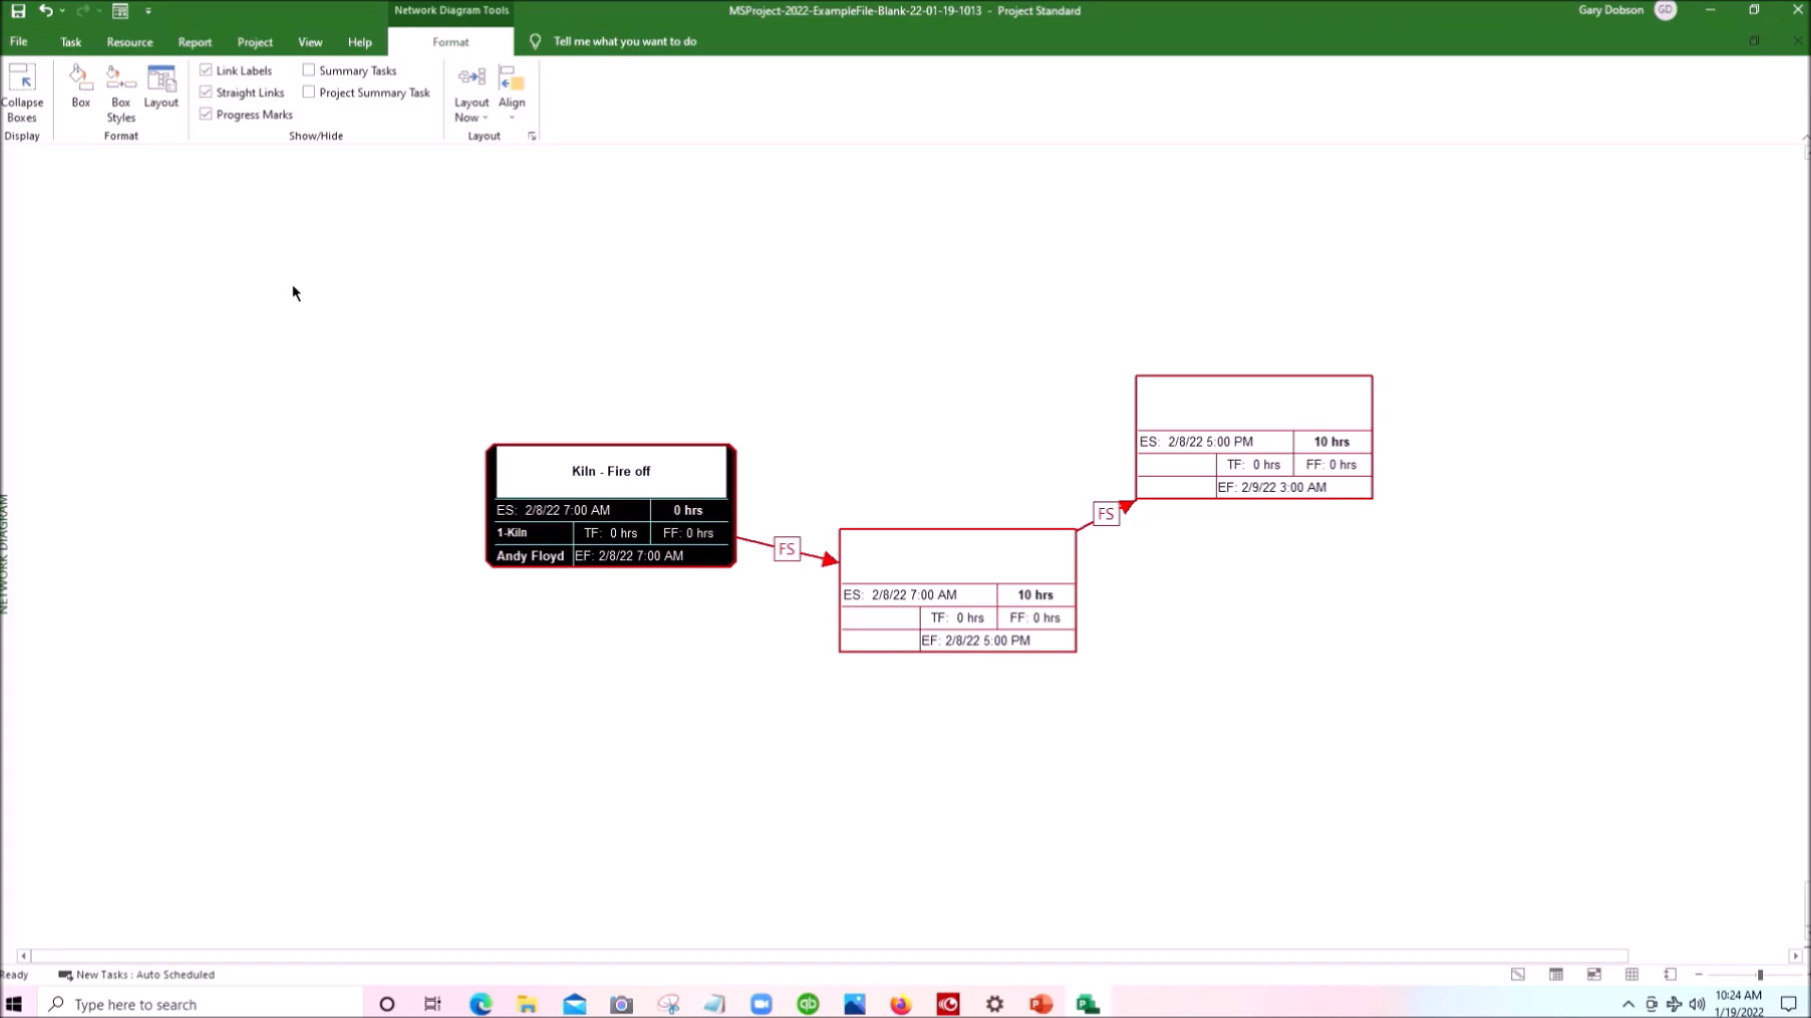
pyautogui.moveTo(290, 283); pyautogui.dragTo(1570, 732)
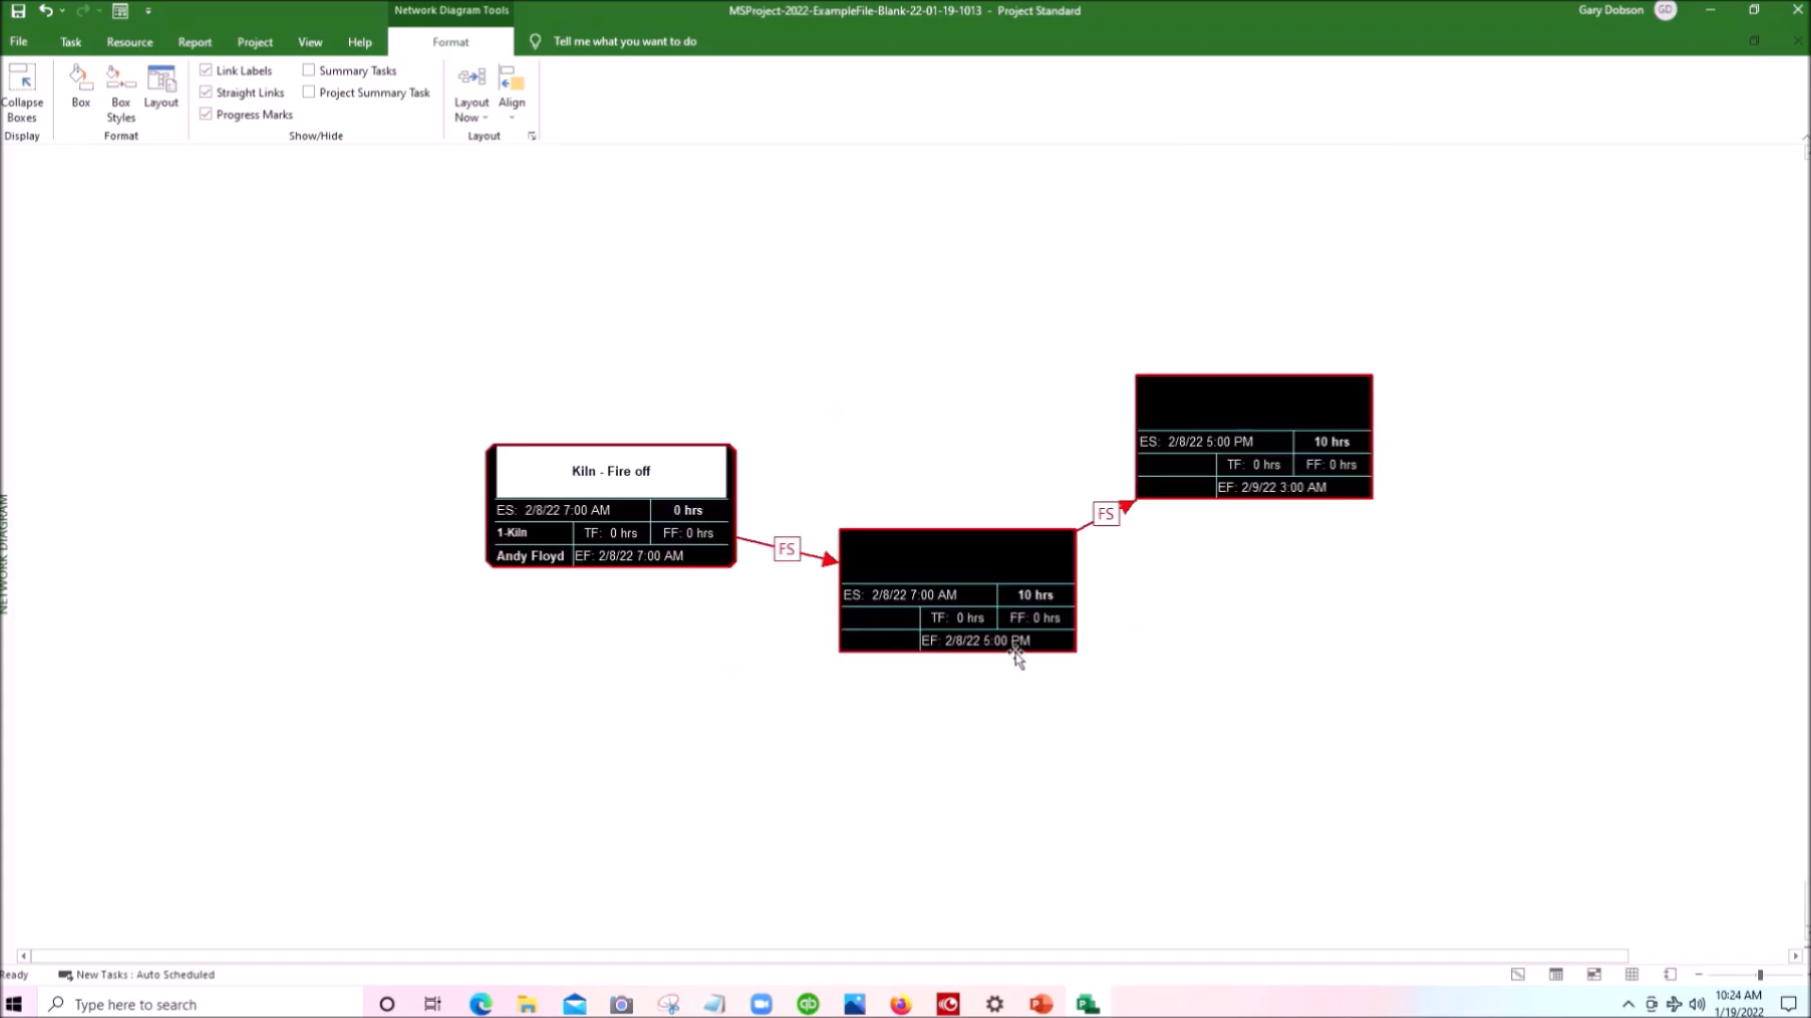
pyautogui.moveTo(1005, 660); pyautogui.dragTo(925, 690)
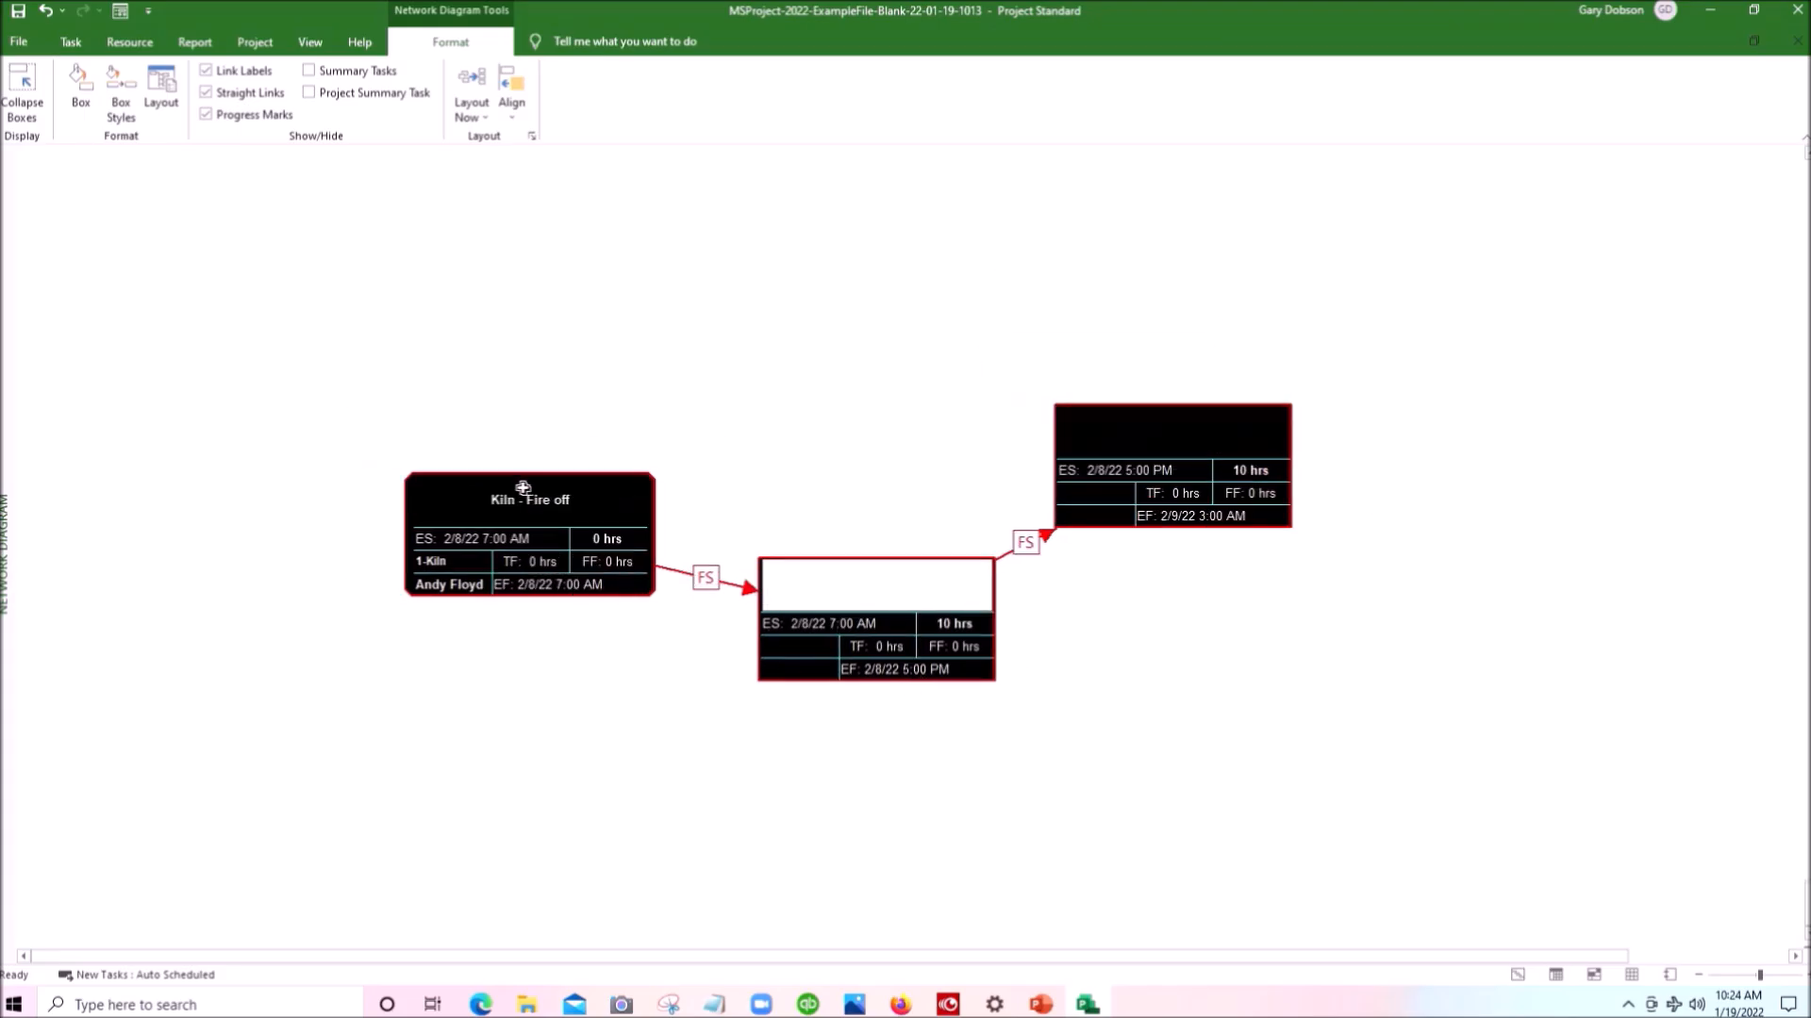
# - Align the tops of the three selected task boxes and move the aligned row up together
pyautogui.rightClick(866, 585)
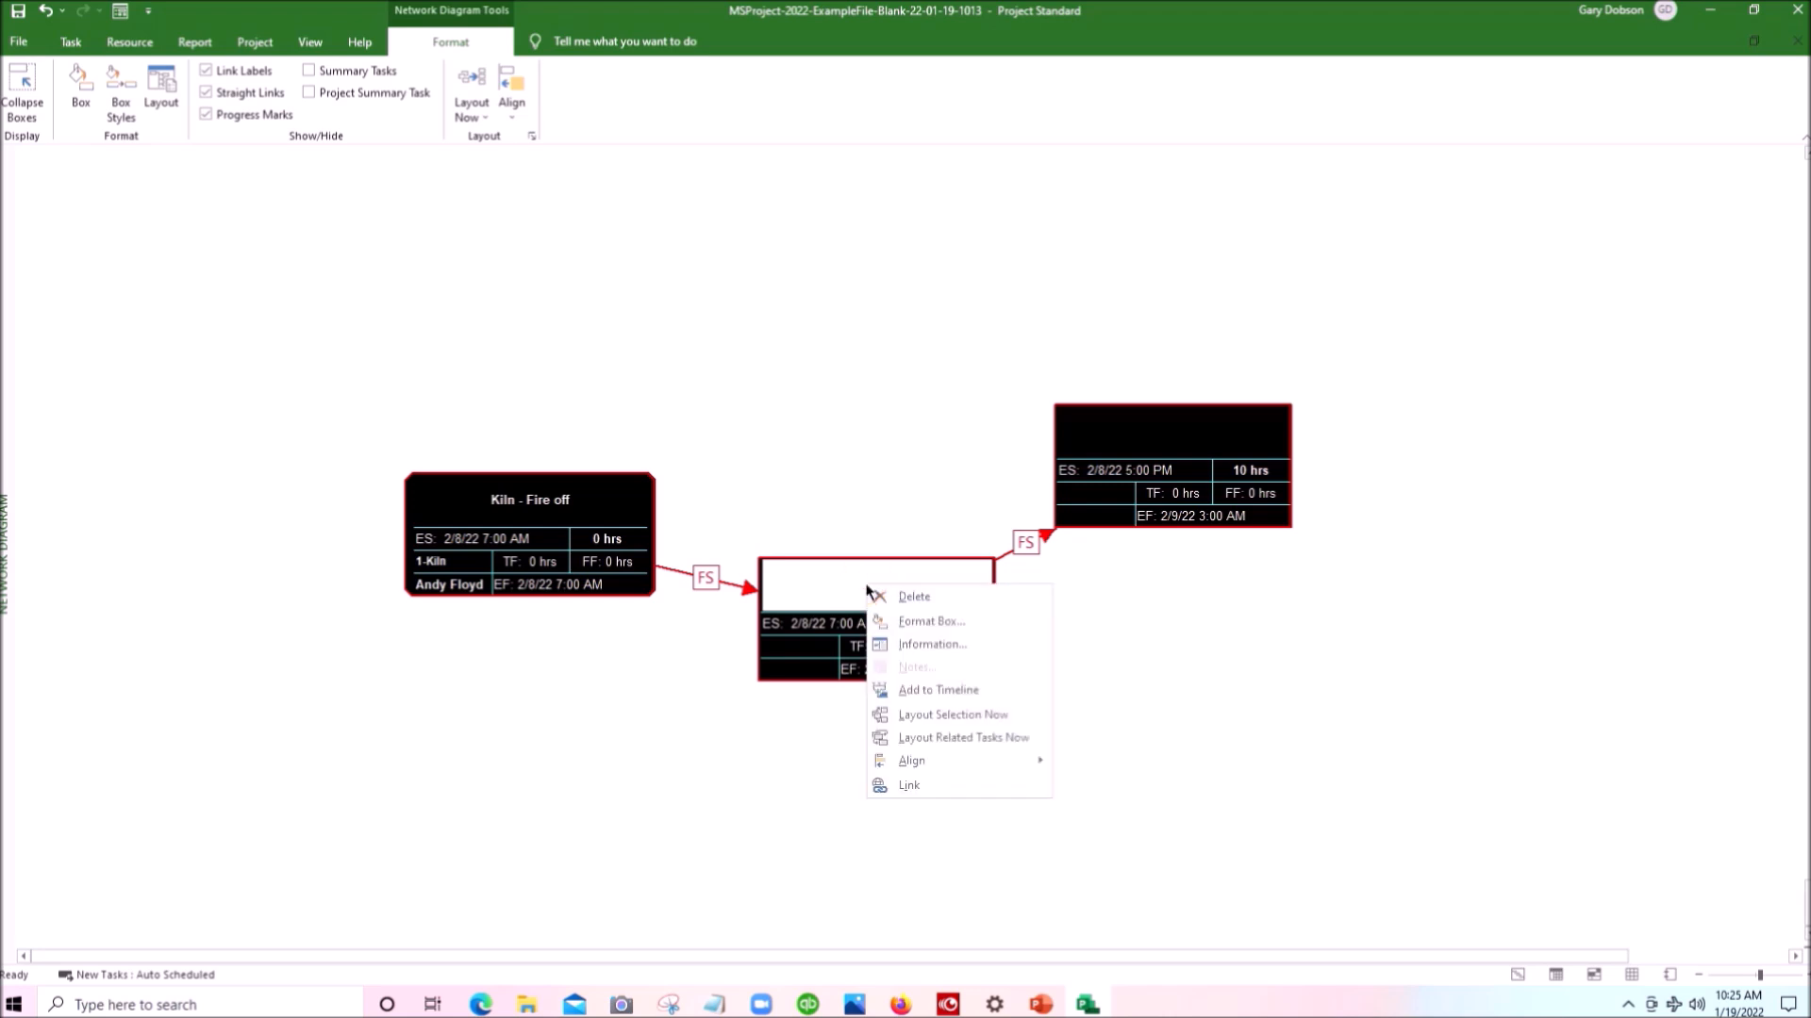
pyautogui.moveTo(911, 768)
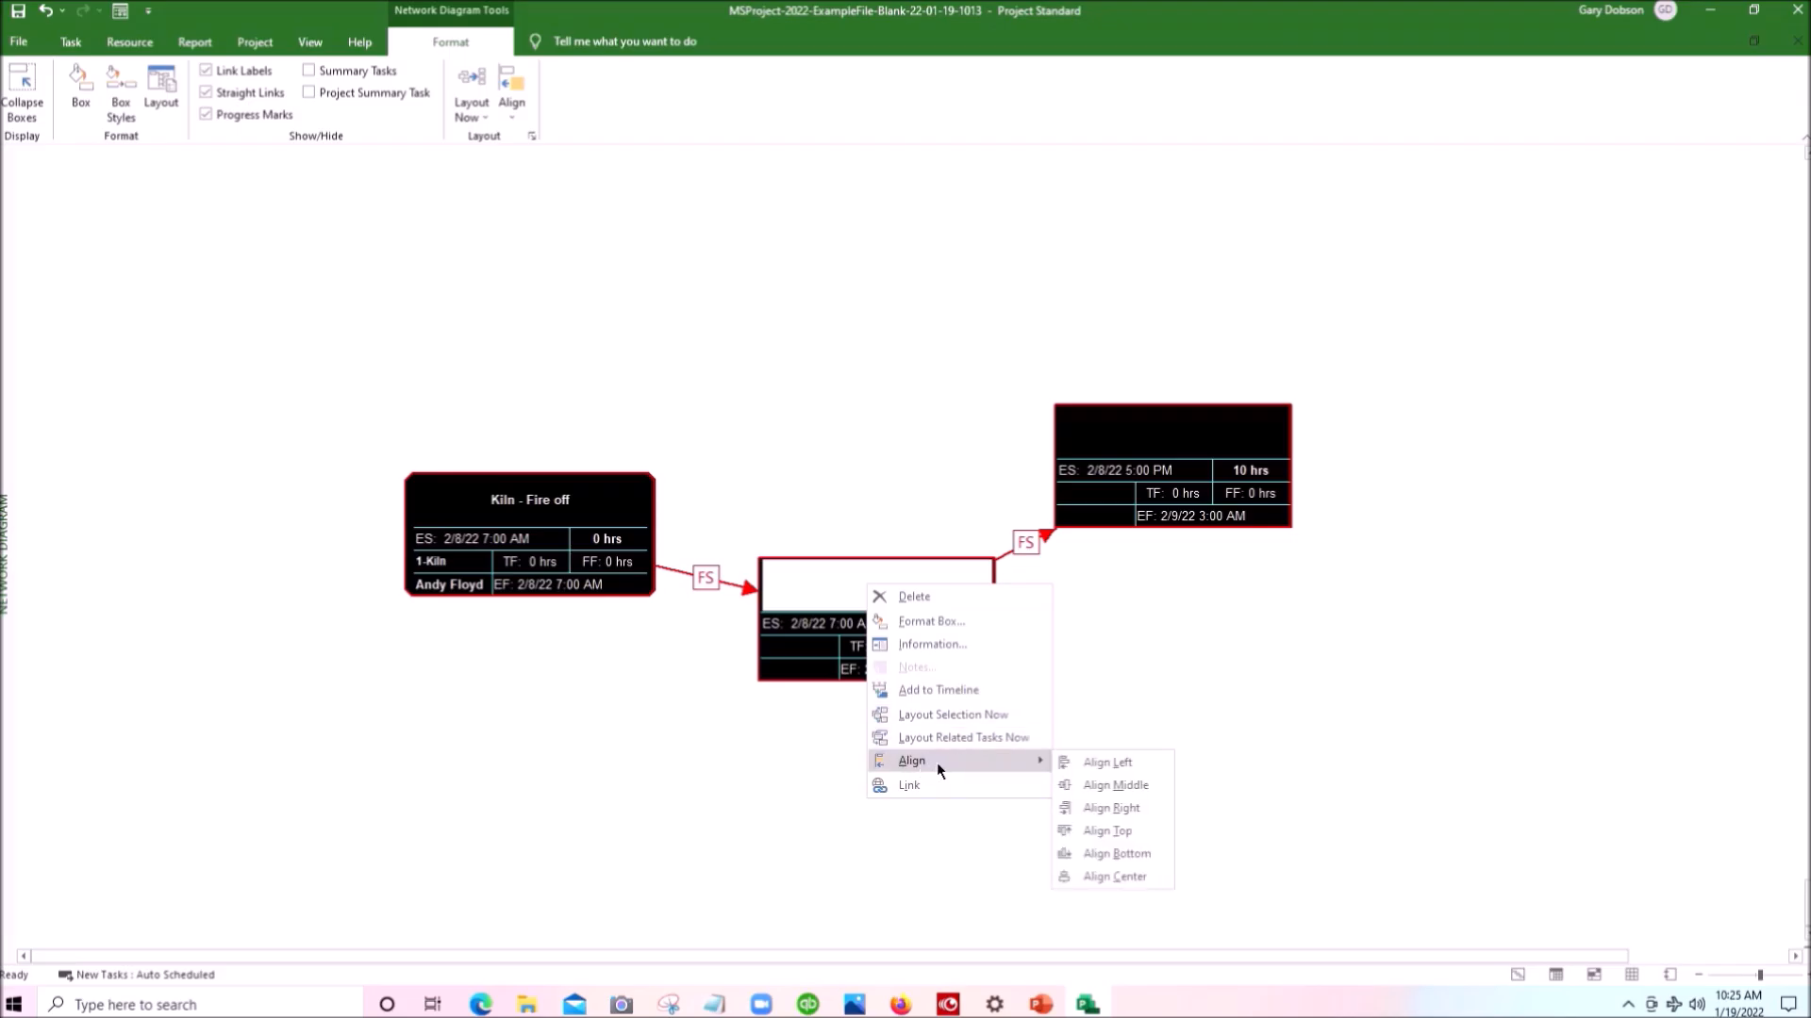
pyautogui.click(1123, 833)
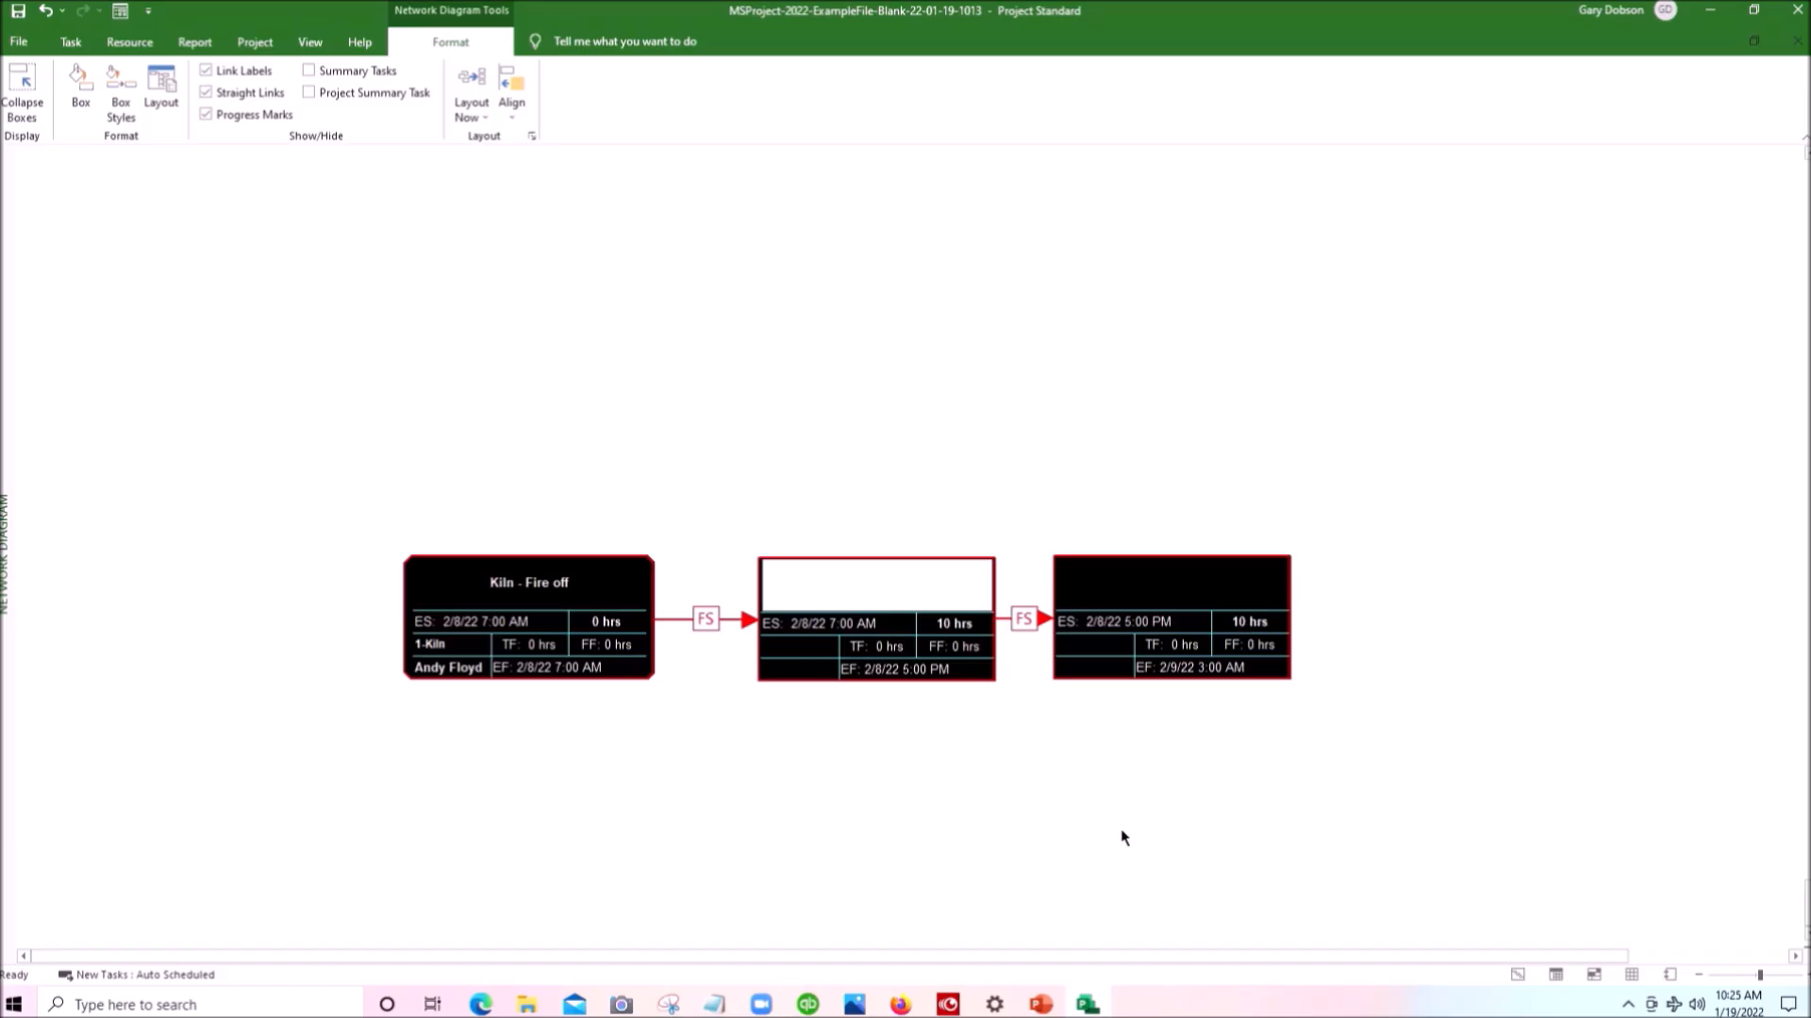
pyautogui.moveTo(558, 671); pyautogui.dragTo(567, 579)
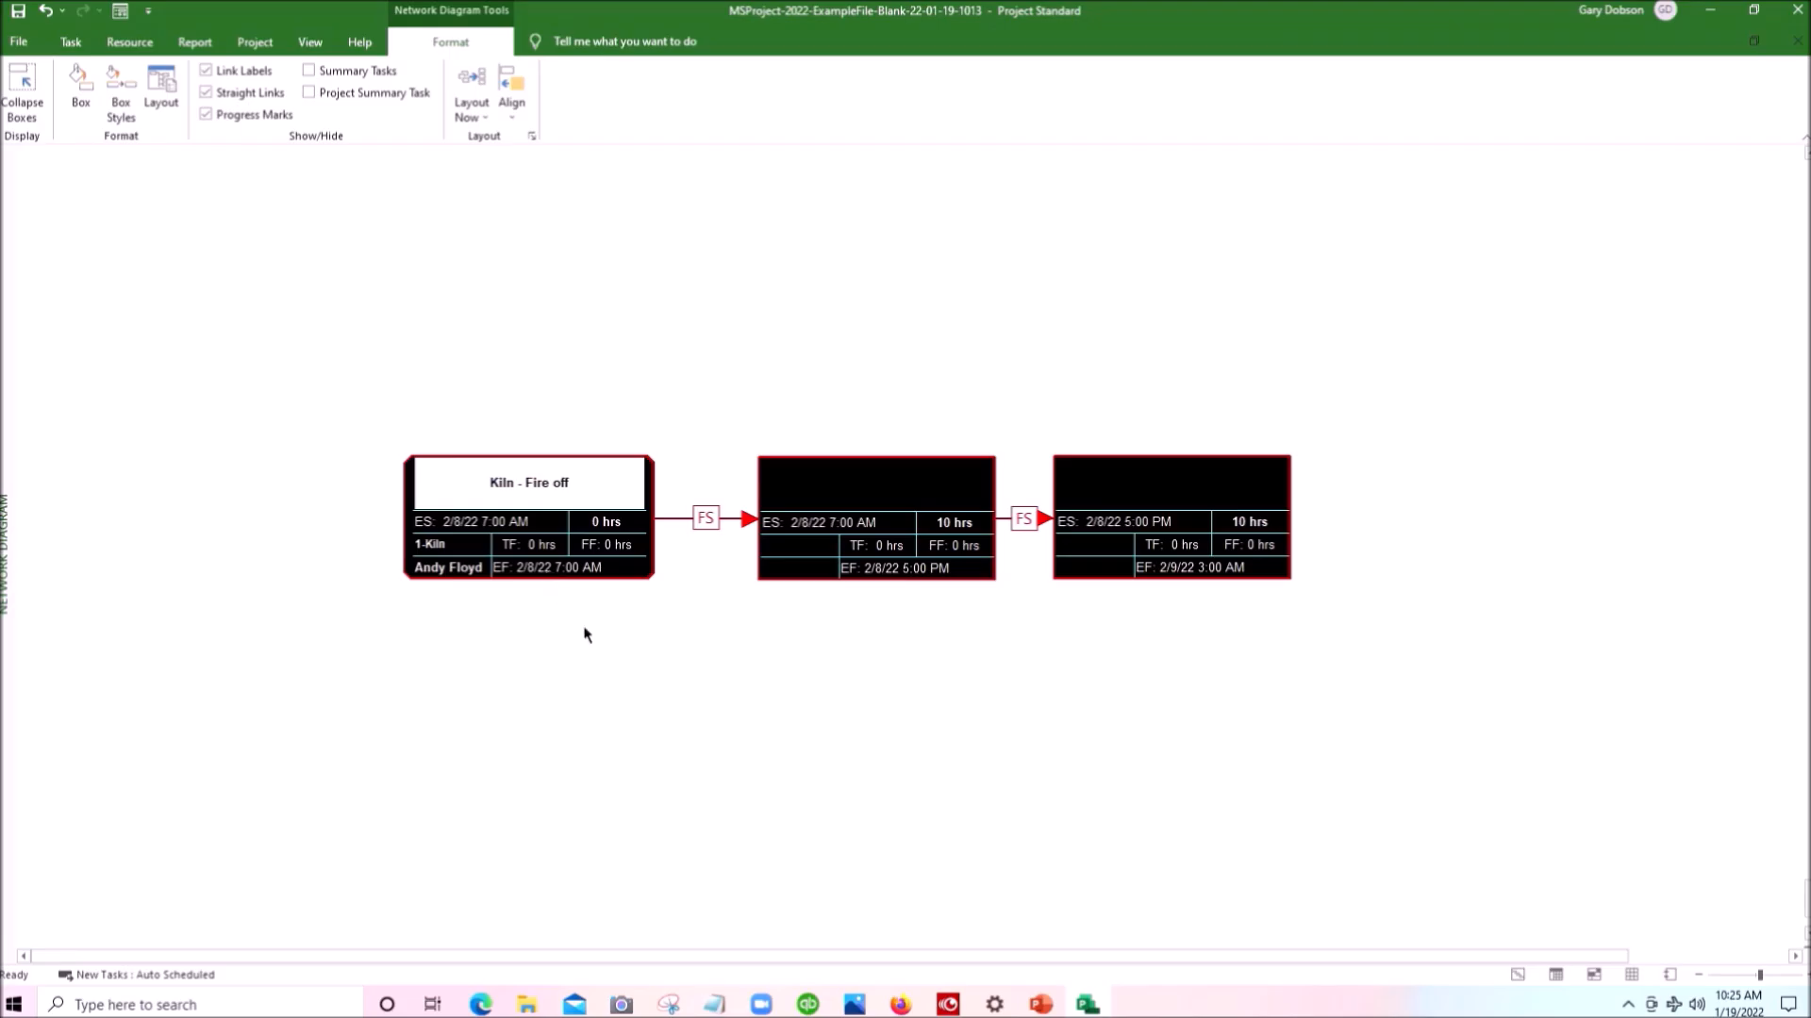
# - Move the Kiln - Fire off box up out of the row, then select all three task boxes and align their tops
pyautogui.click(575, 540)
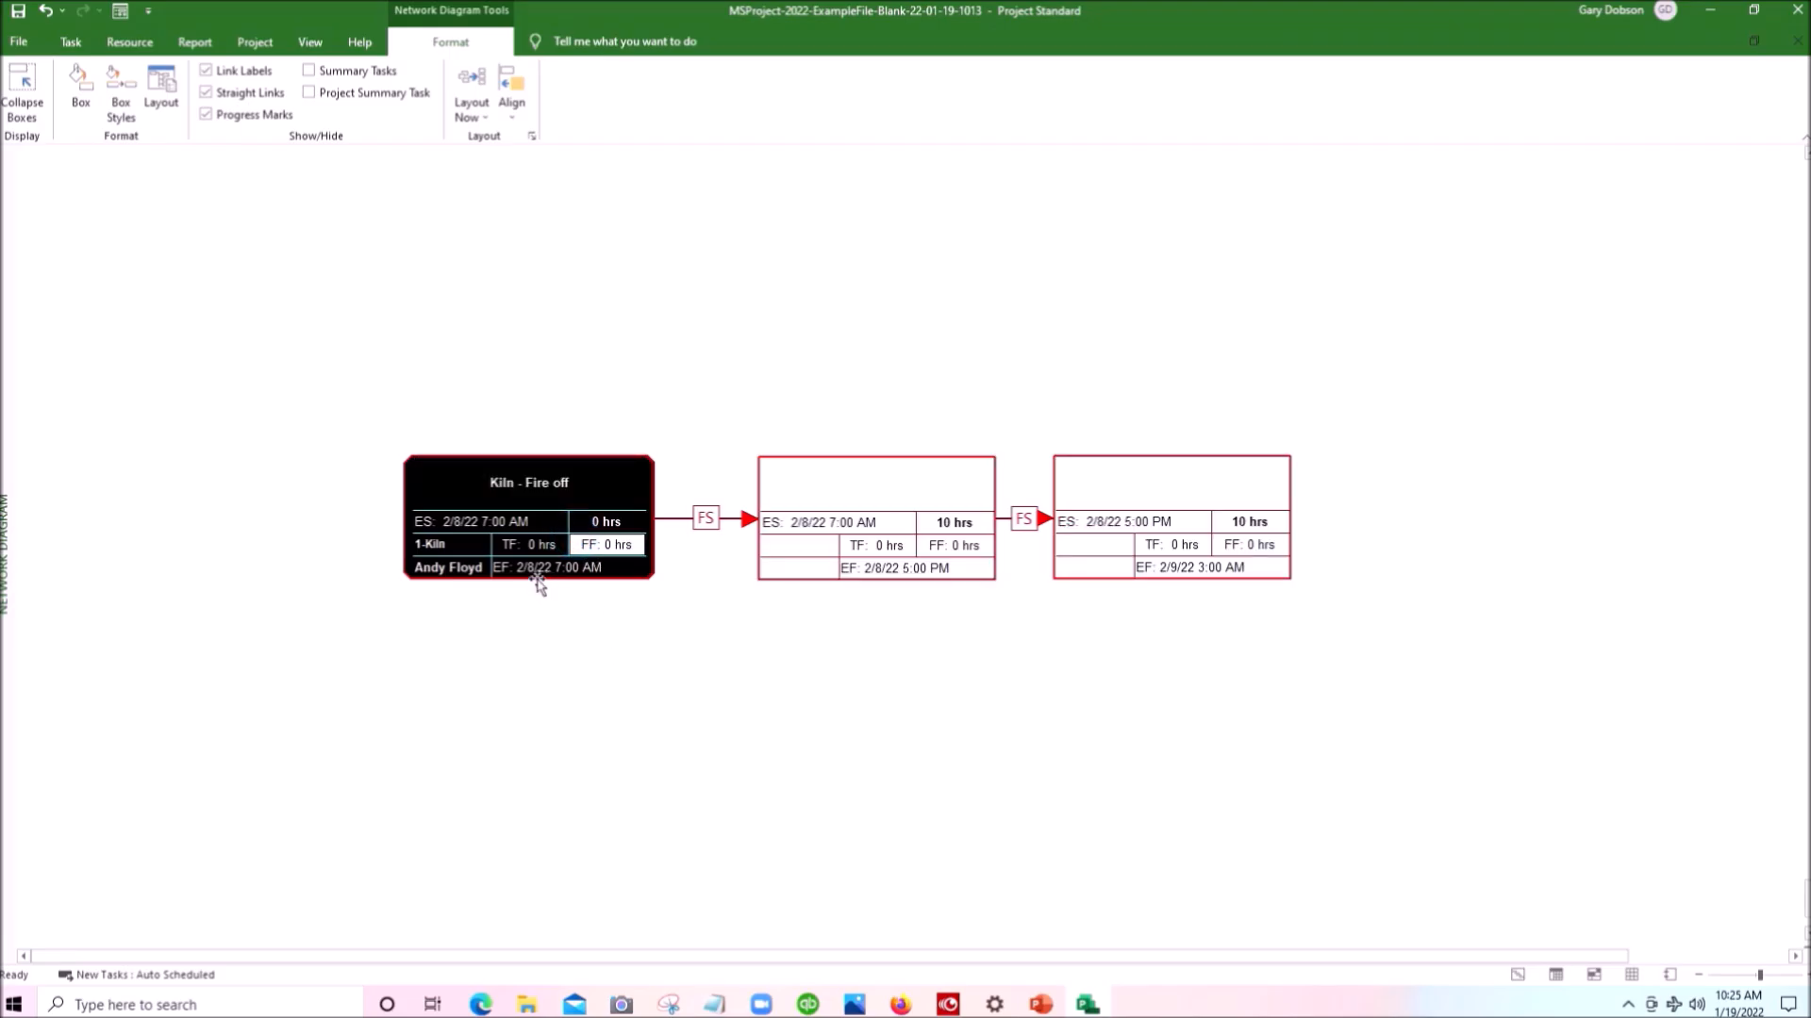
pyautogui.moveTo(536, 577); pyautogui.dragTo(531, 492)
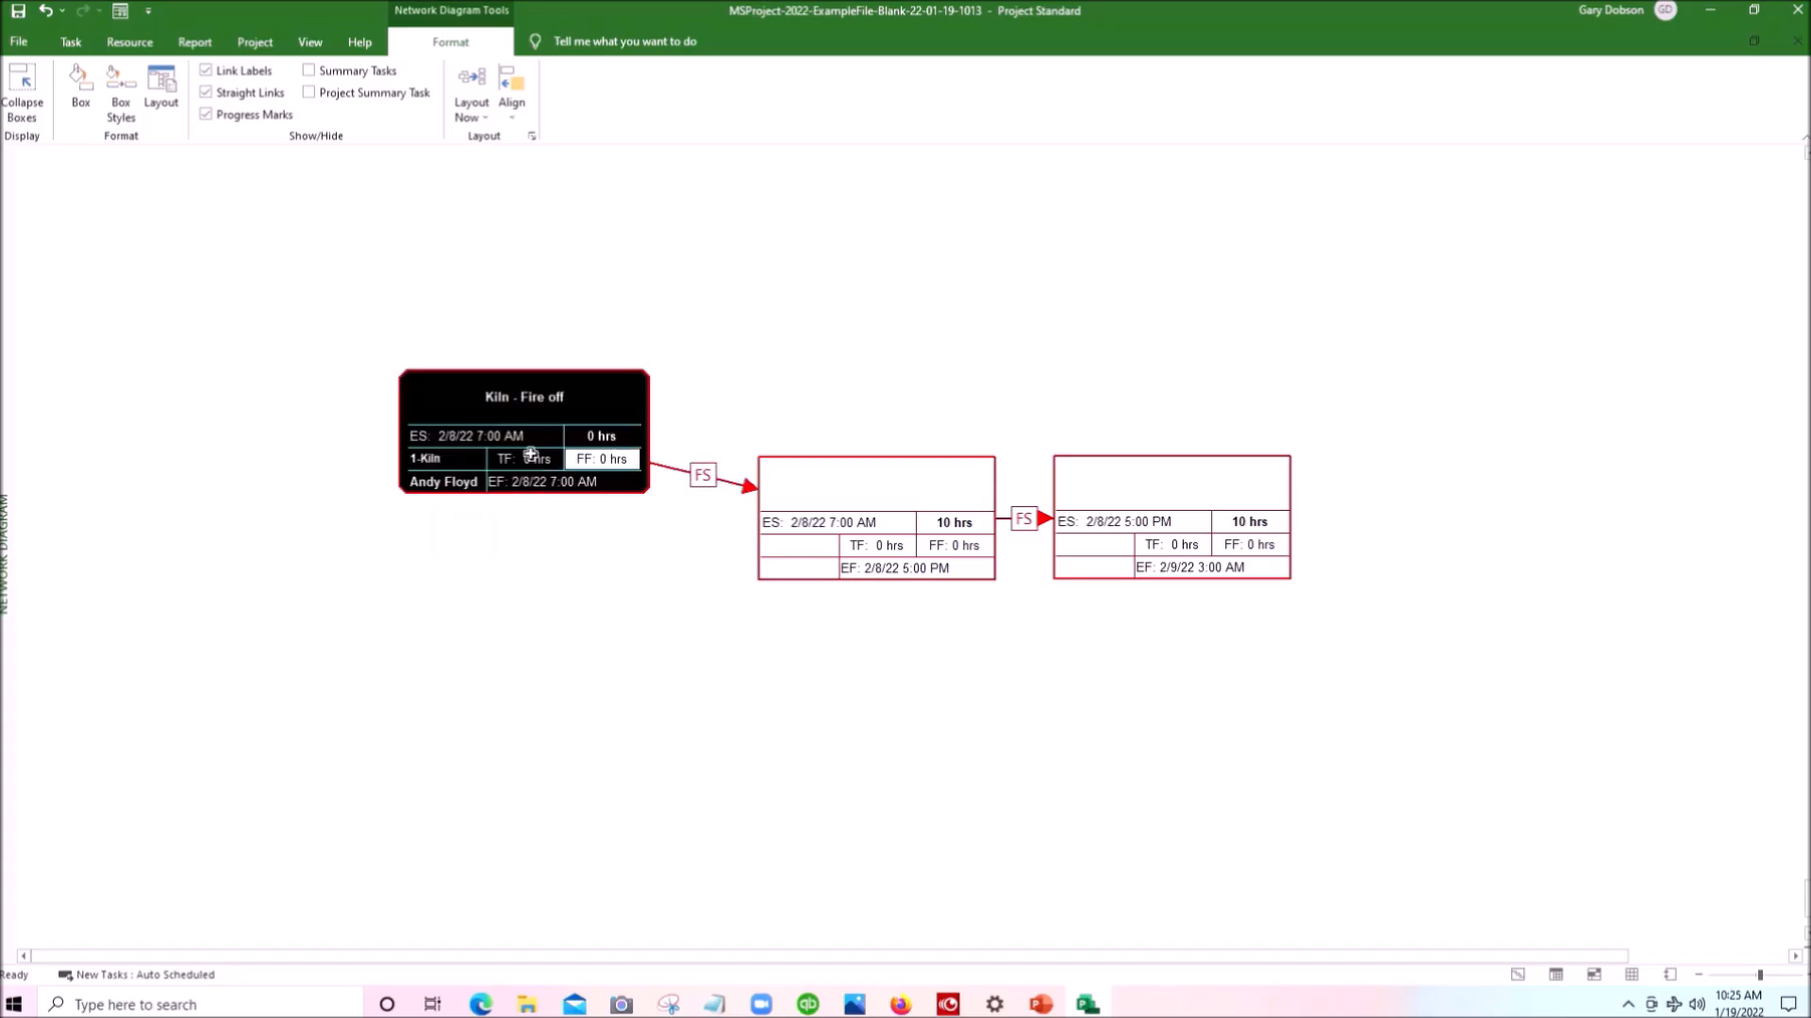
pyautogui.moveTo(314, 303); pyautogui.dragTo(1443, 674)
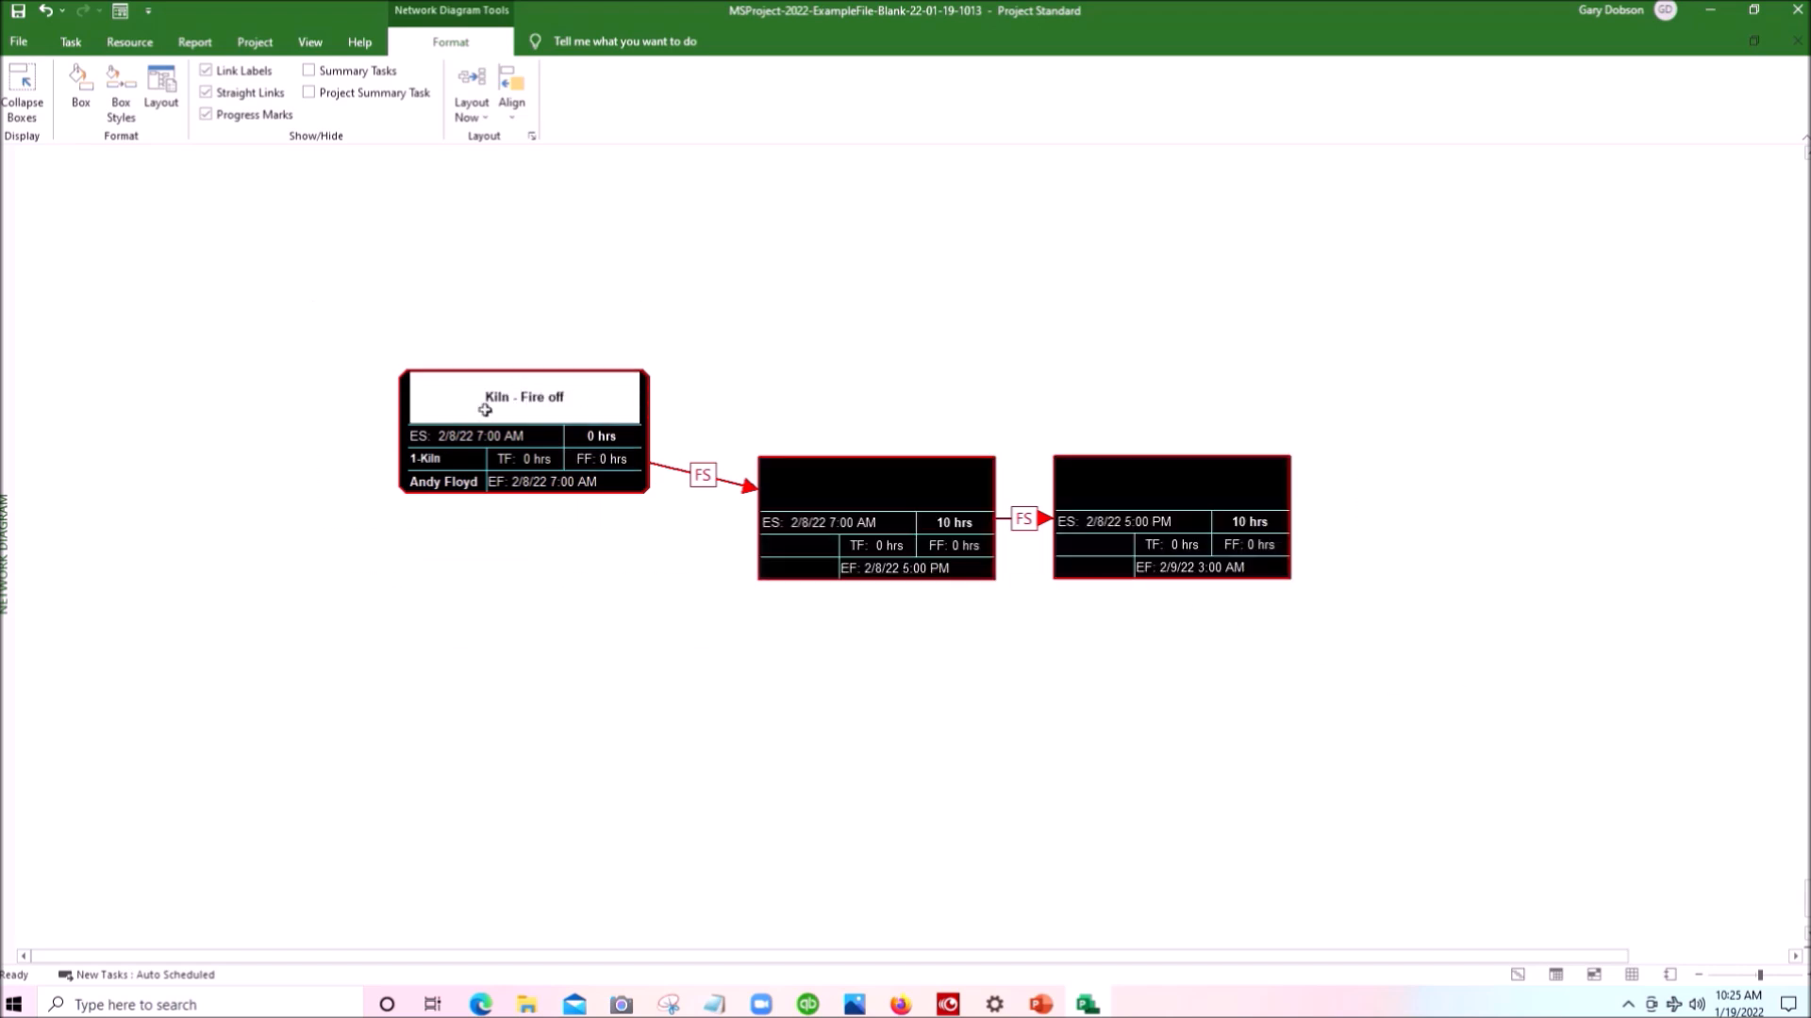
pyautogui.rightClick(502, 436)
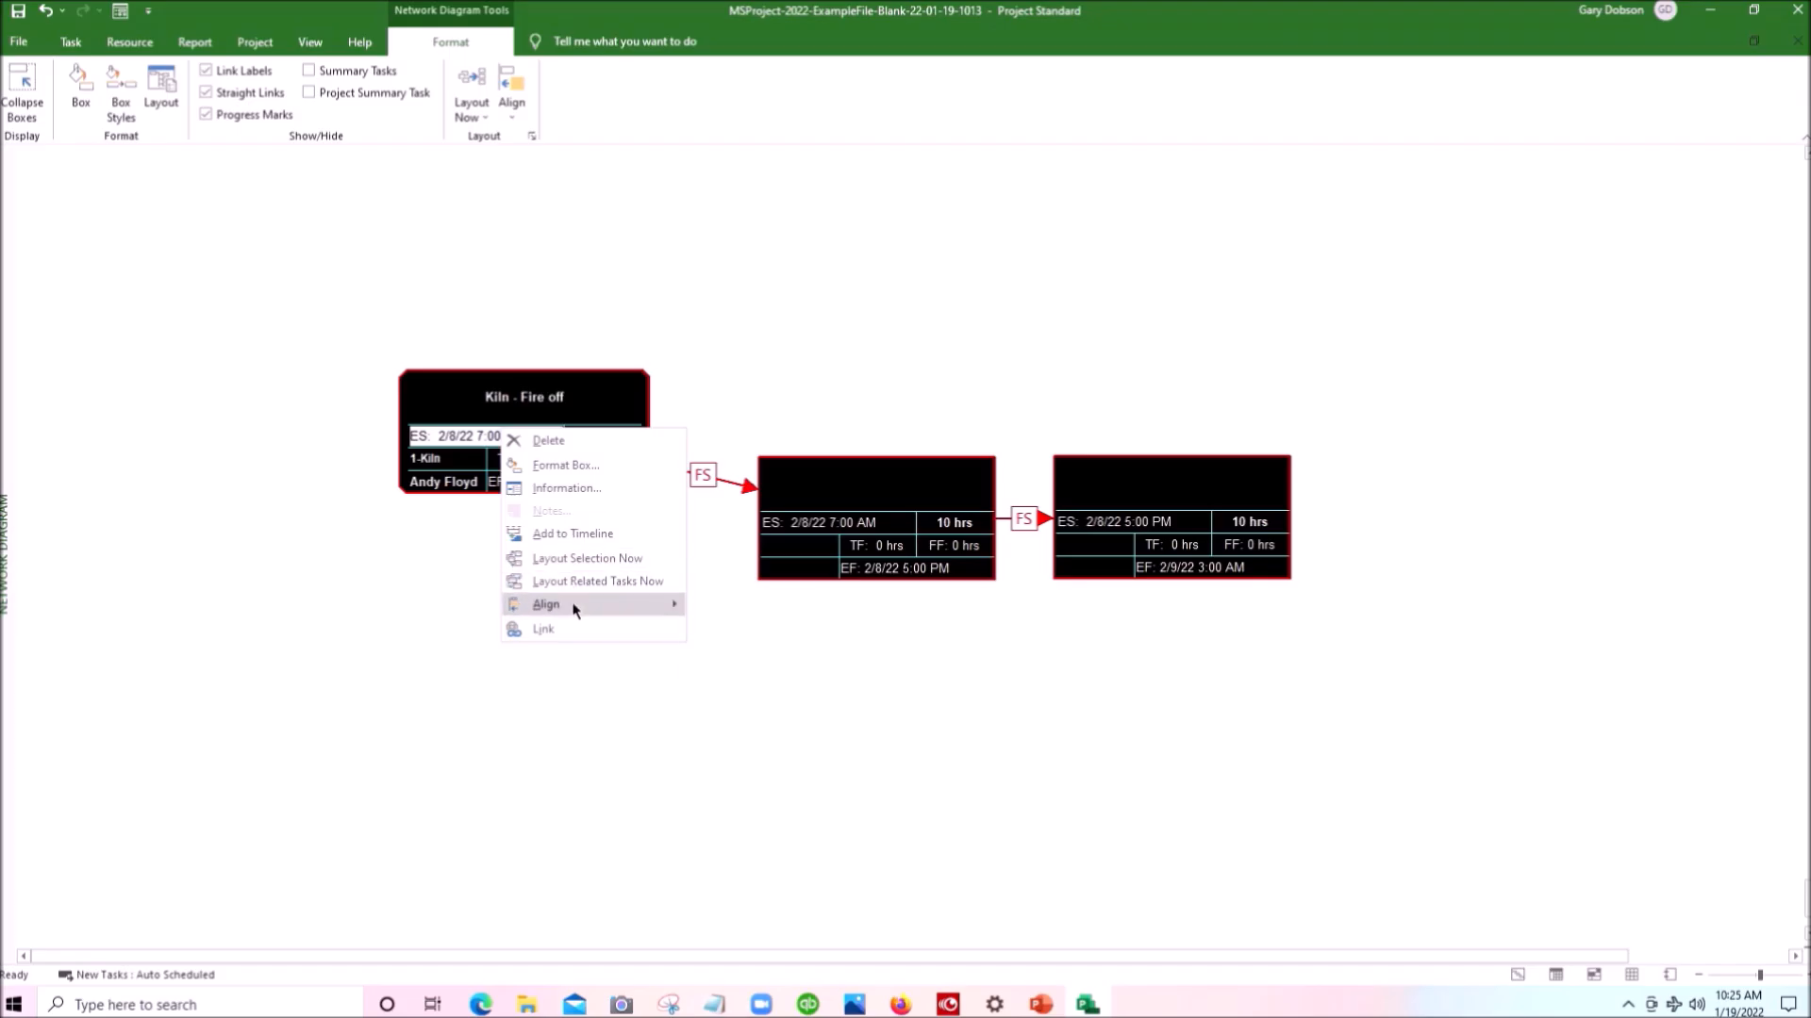
pyautogui.moveTo(573, 608)
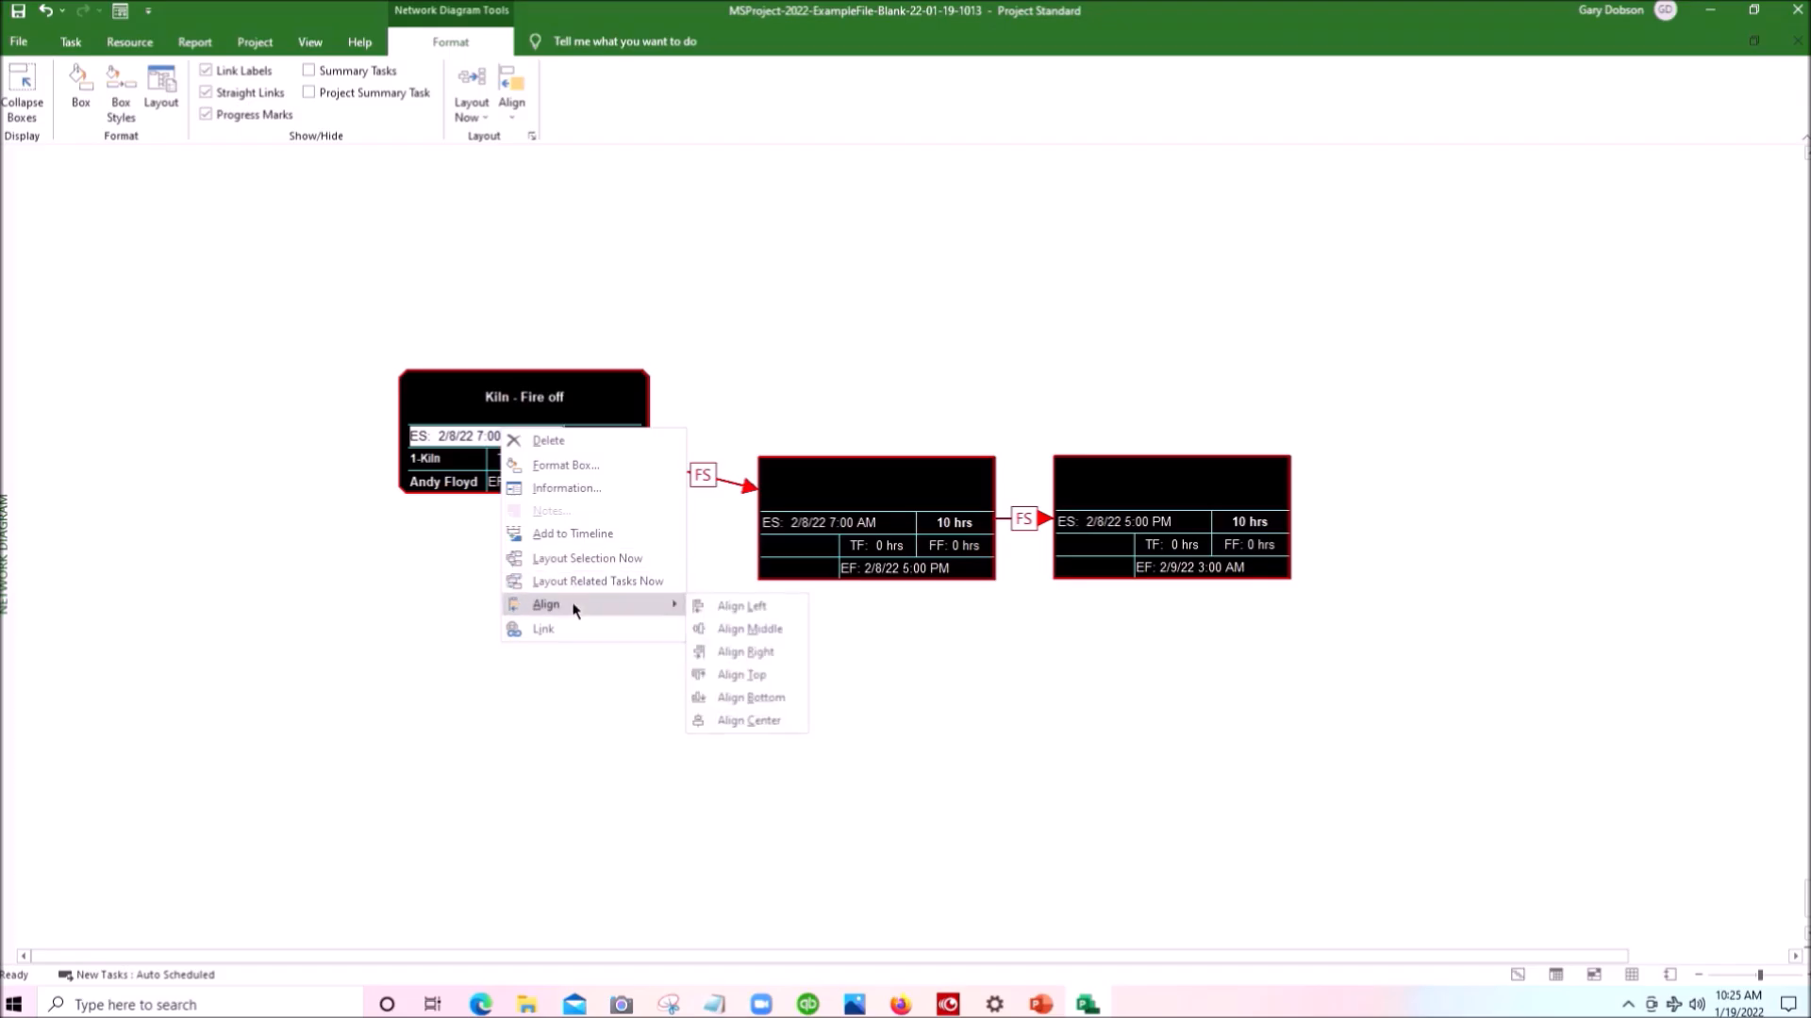
pyautogui.click(773, 677)
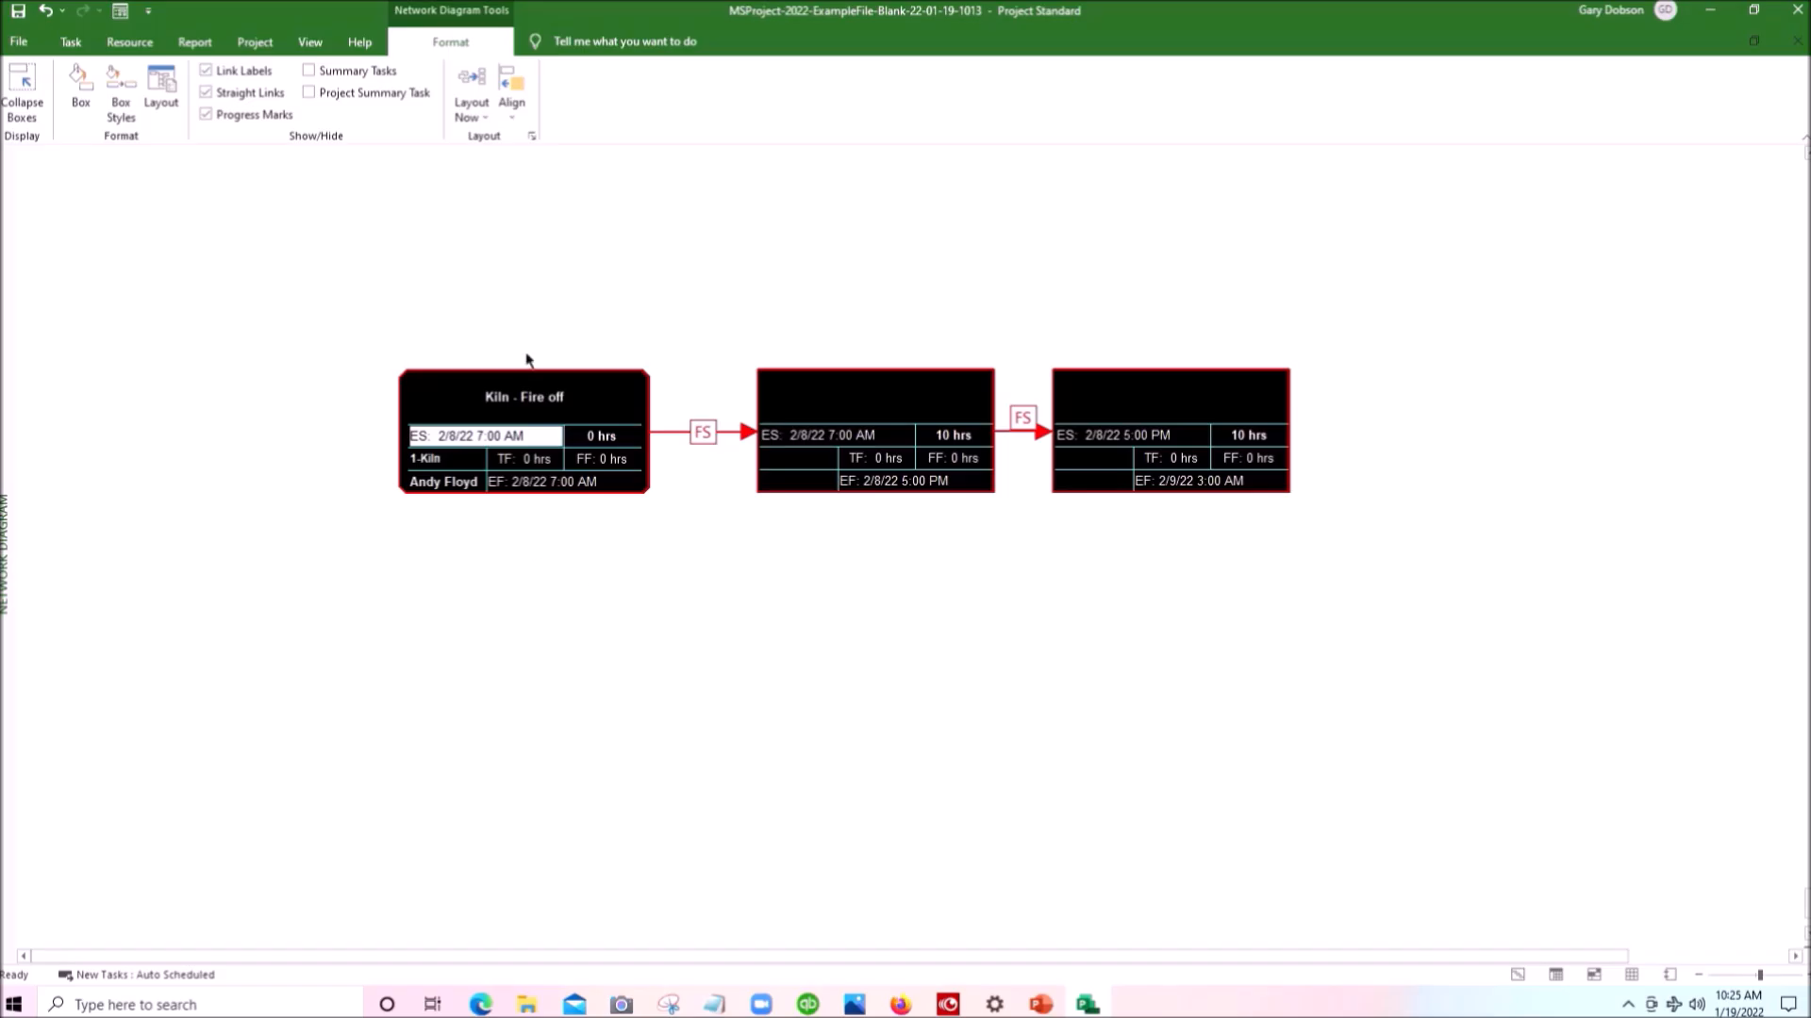
# - Create three new successor task boxes from Kiln - Fire off, one above and two below the row, and shift the lowest one left
pyautogui.click(500, 430)
pyautogui.moveTo(500, 430); pyautogui.dragTo(809, 242)
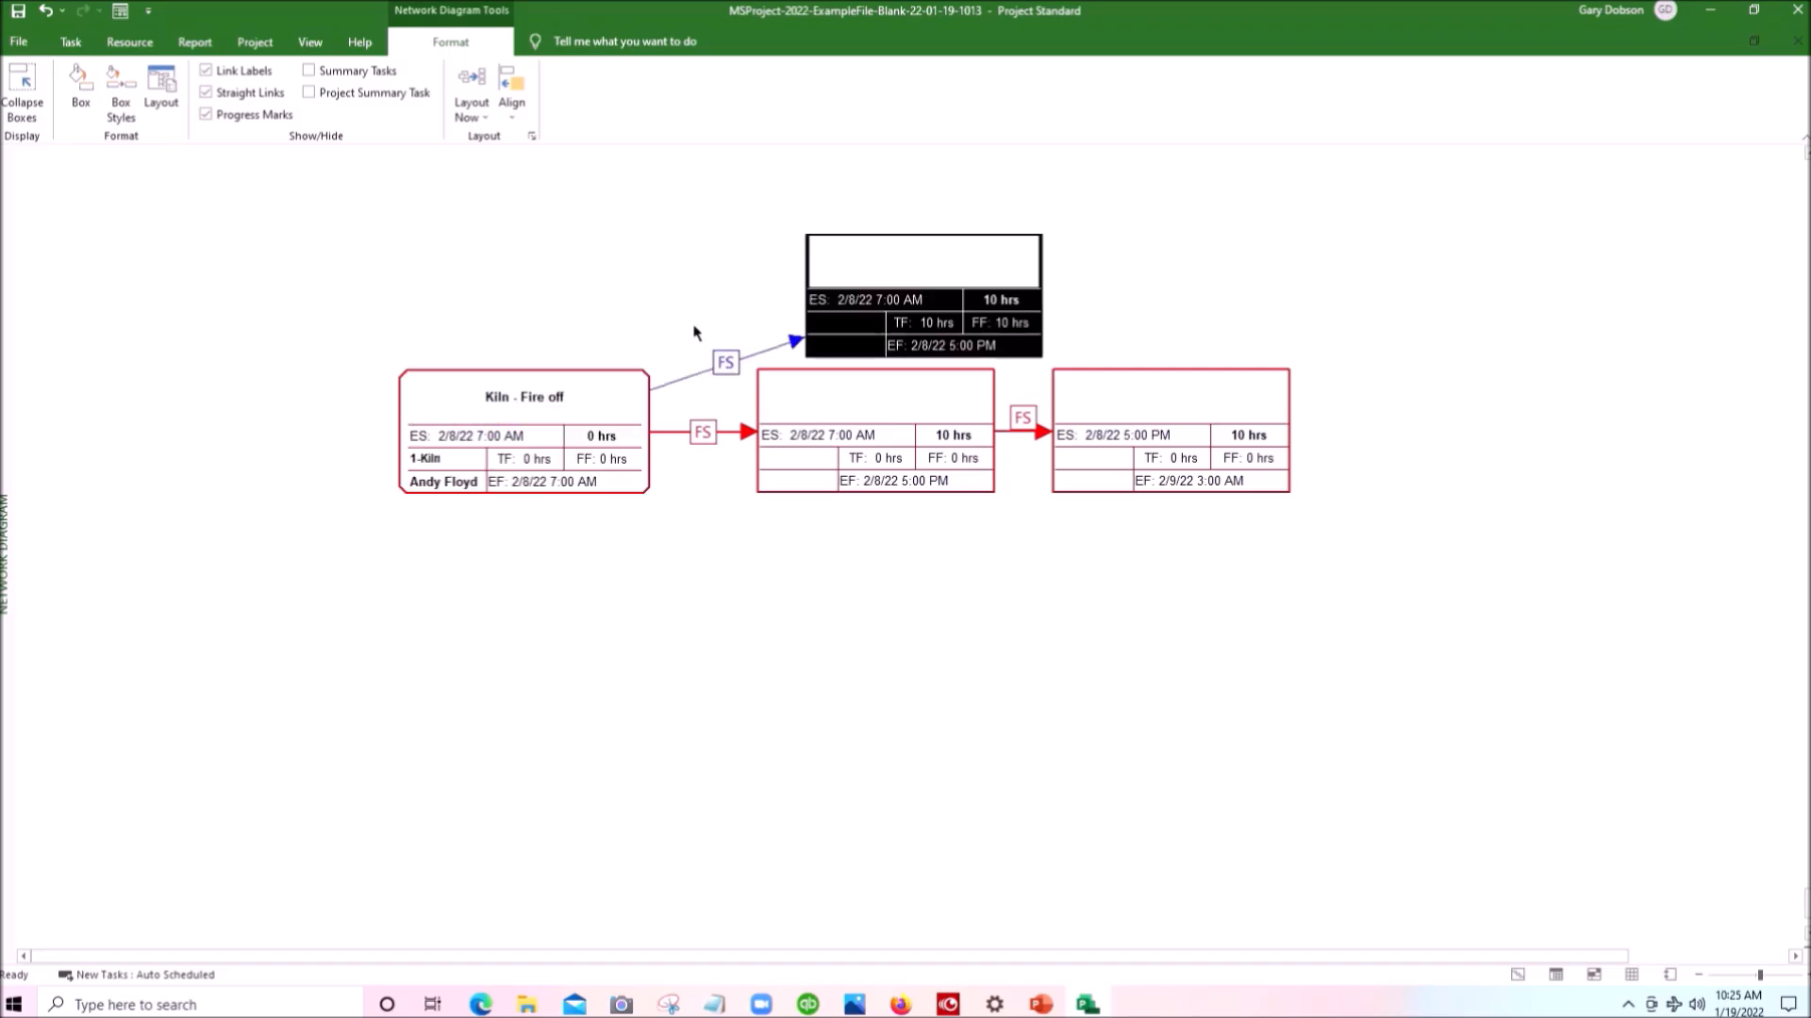
pyautogui.moveTo(555, 436); pyautogui.dragTo(860, 577)
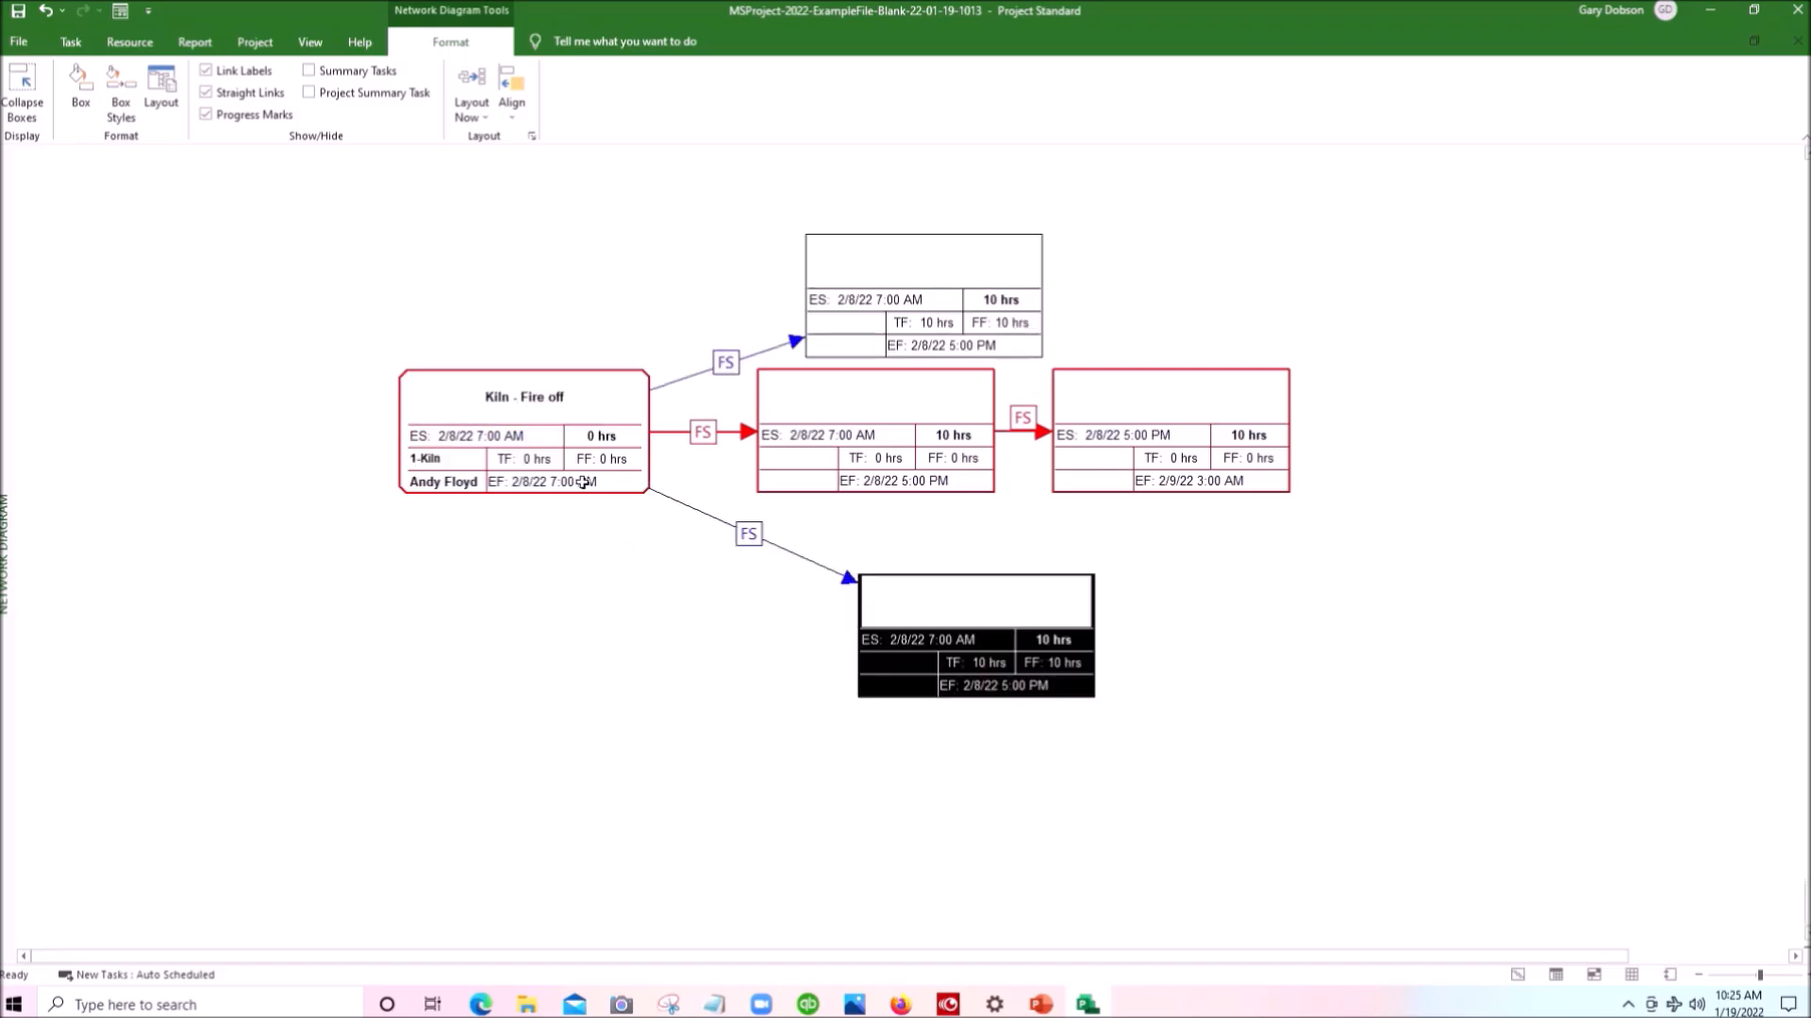
pyautogui.moveTo(480, 456); pyautogui.dragTo(1059, 851)
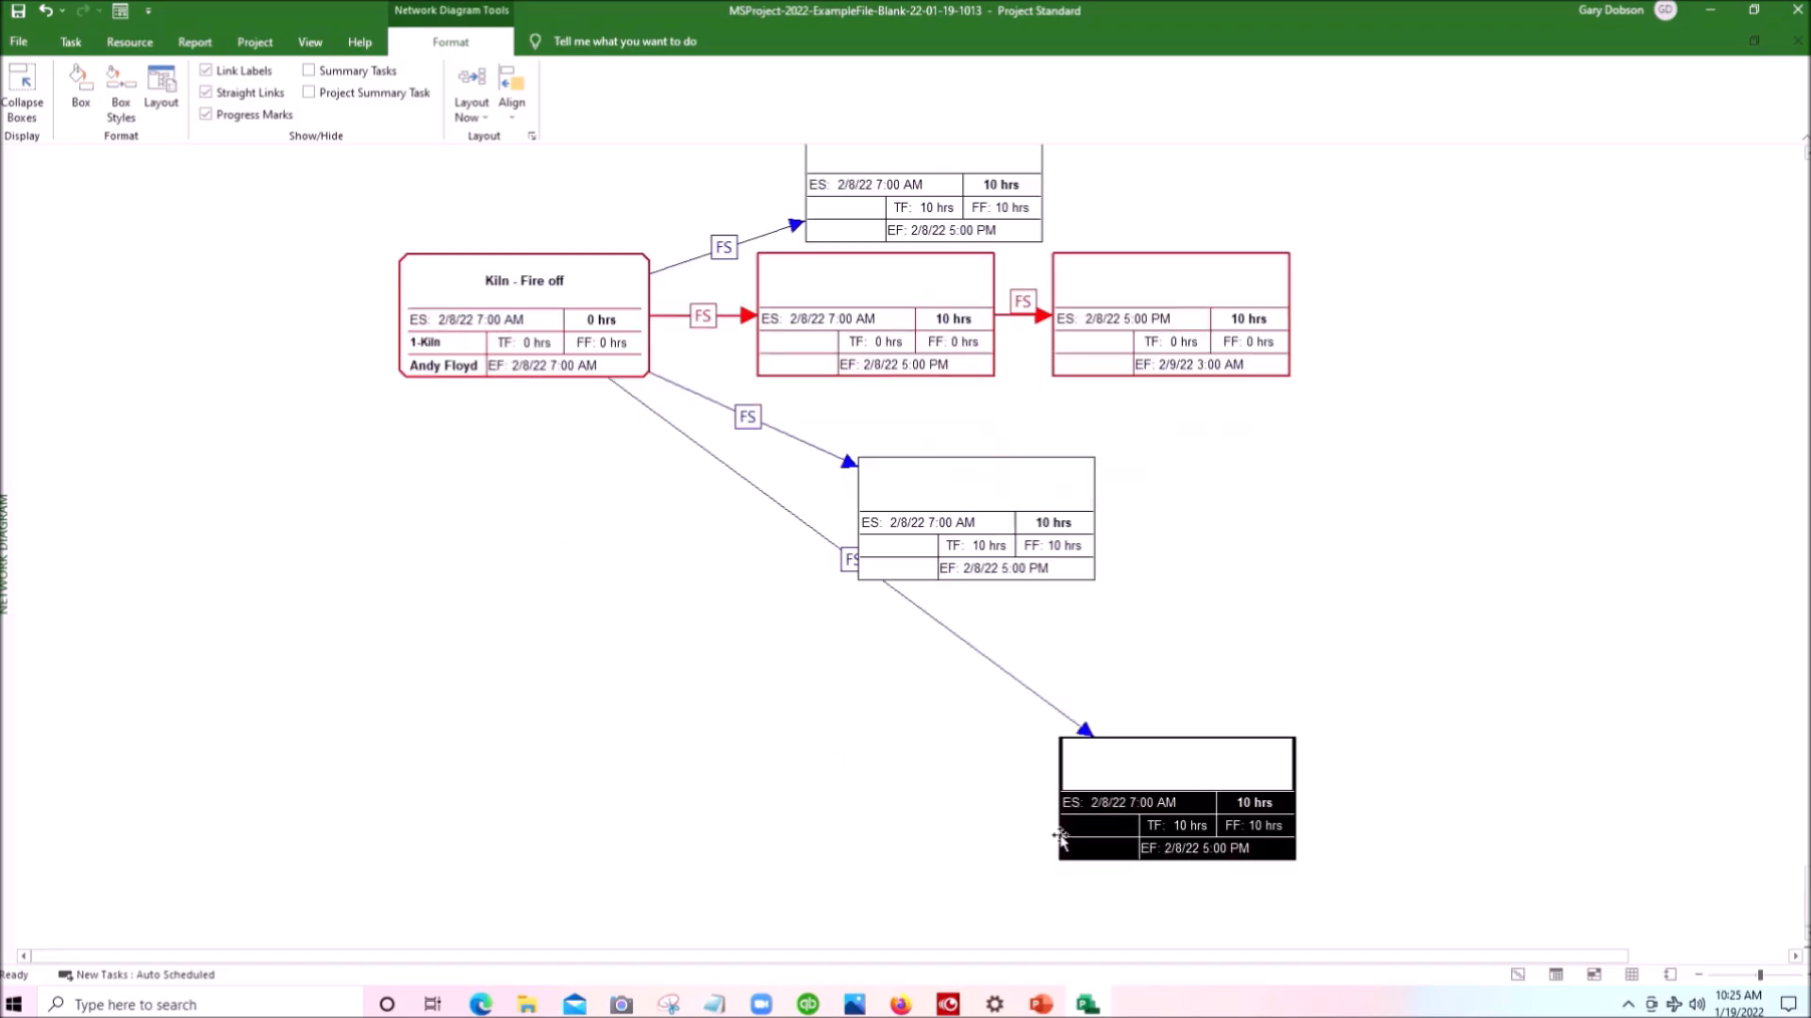
pyautogui.moveTo(1169, 737); pyautogui.dragTo(974, 711)
pyautogui.scroll(1, 1181, 695)
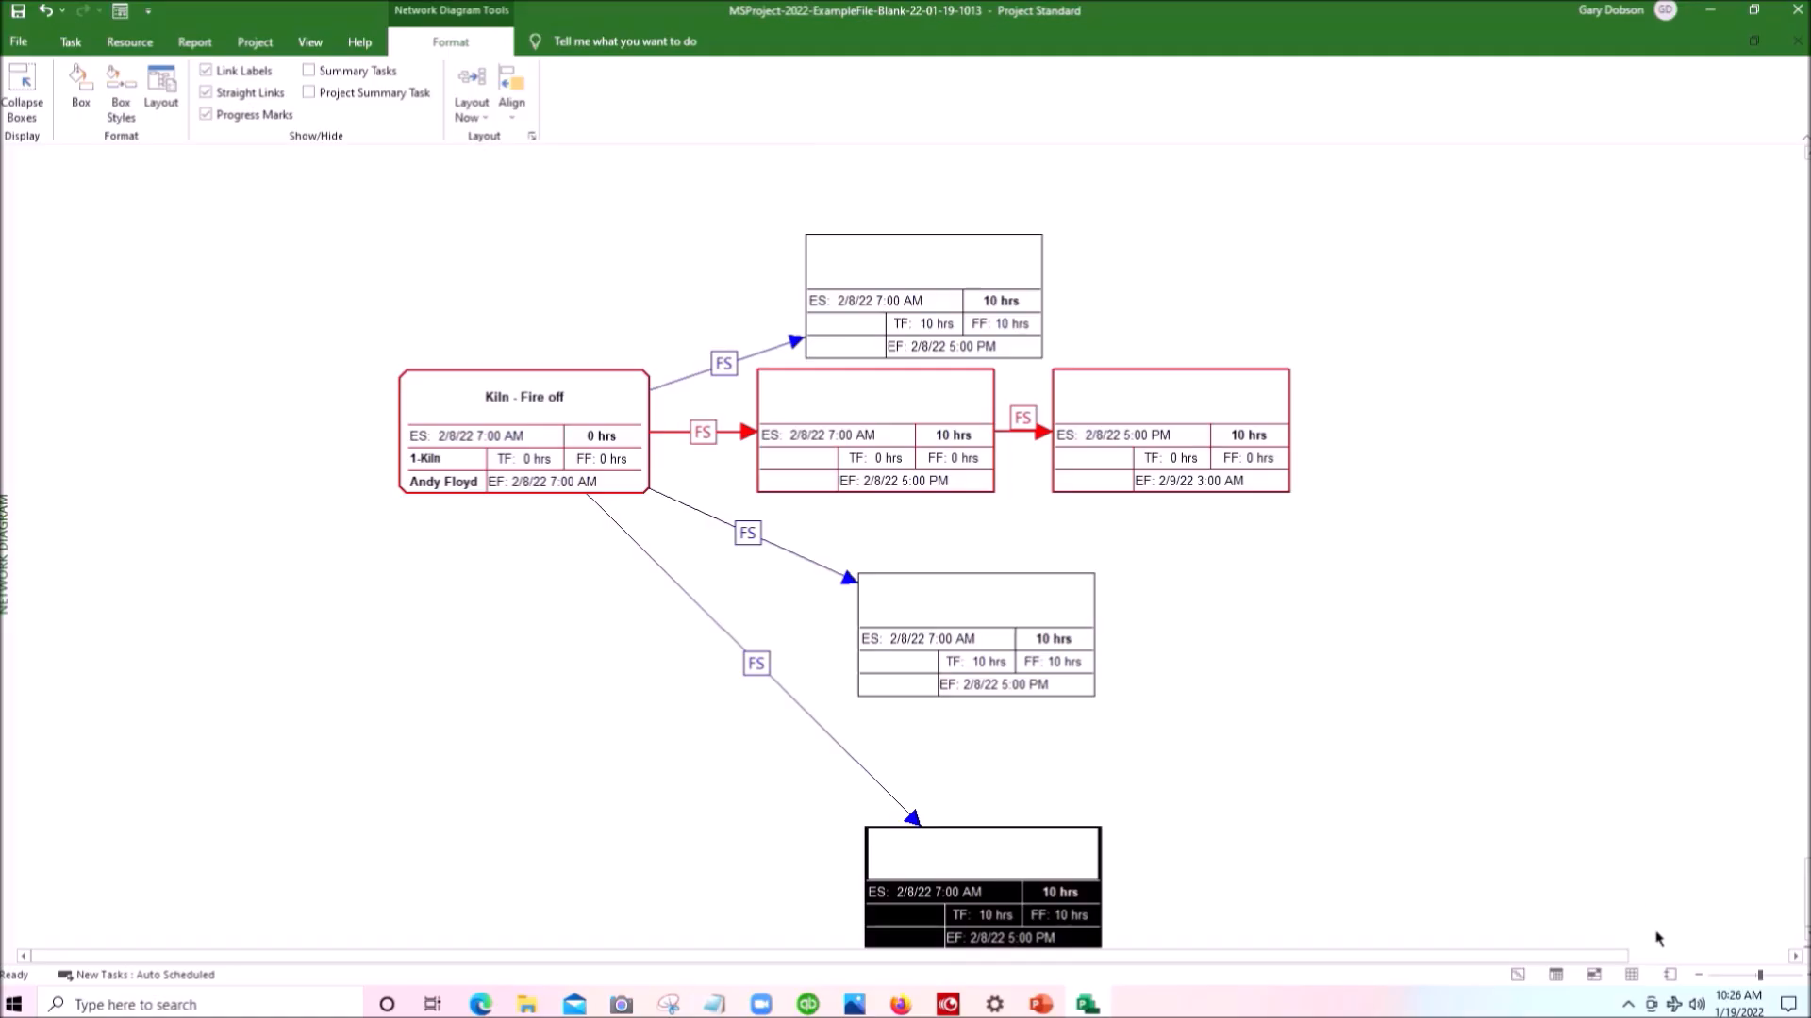
# - Select the four direct successor boxes of Kiln - Fire off together and apply Align Middle to stack them in one column
pyautogui.click(1698, 974)
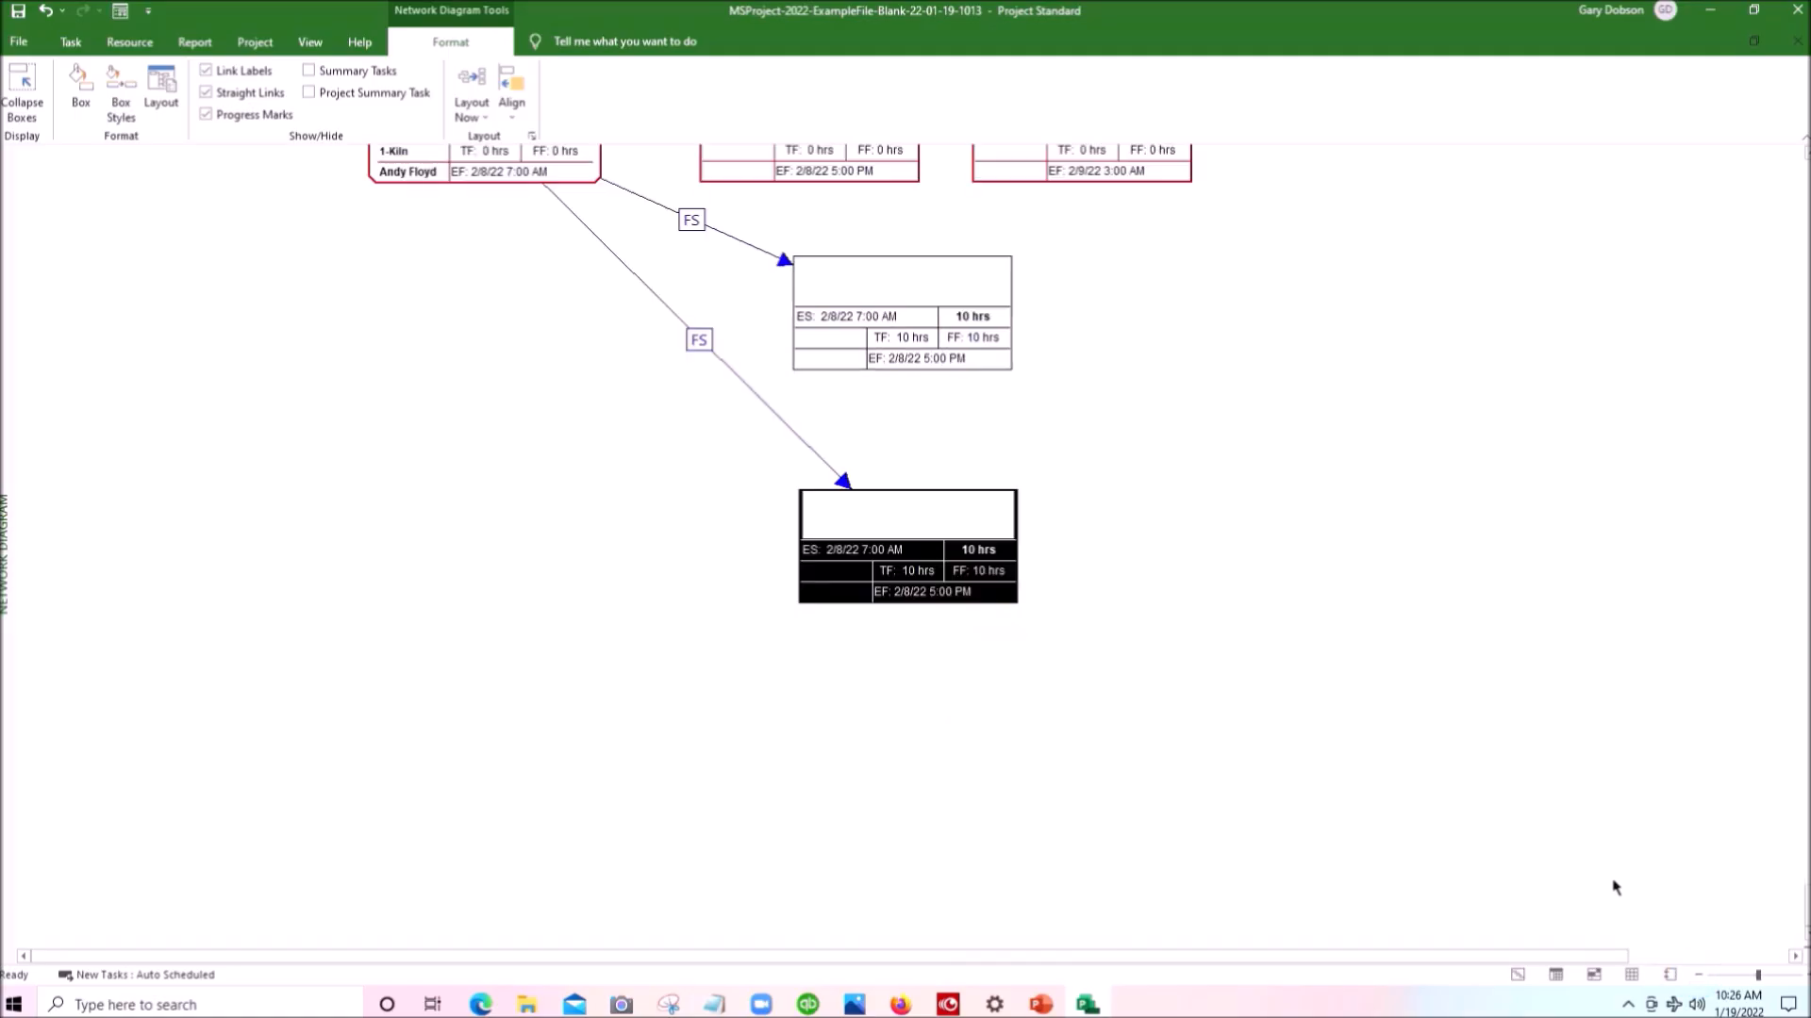
pyautogui.scroll(2, 1603, 868)
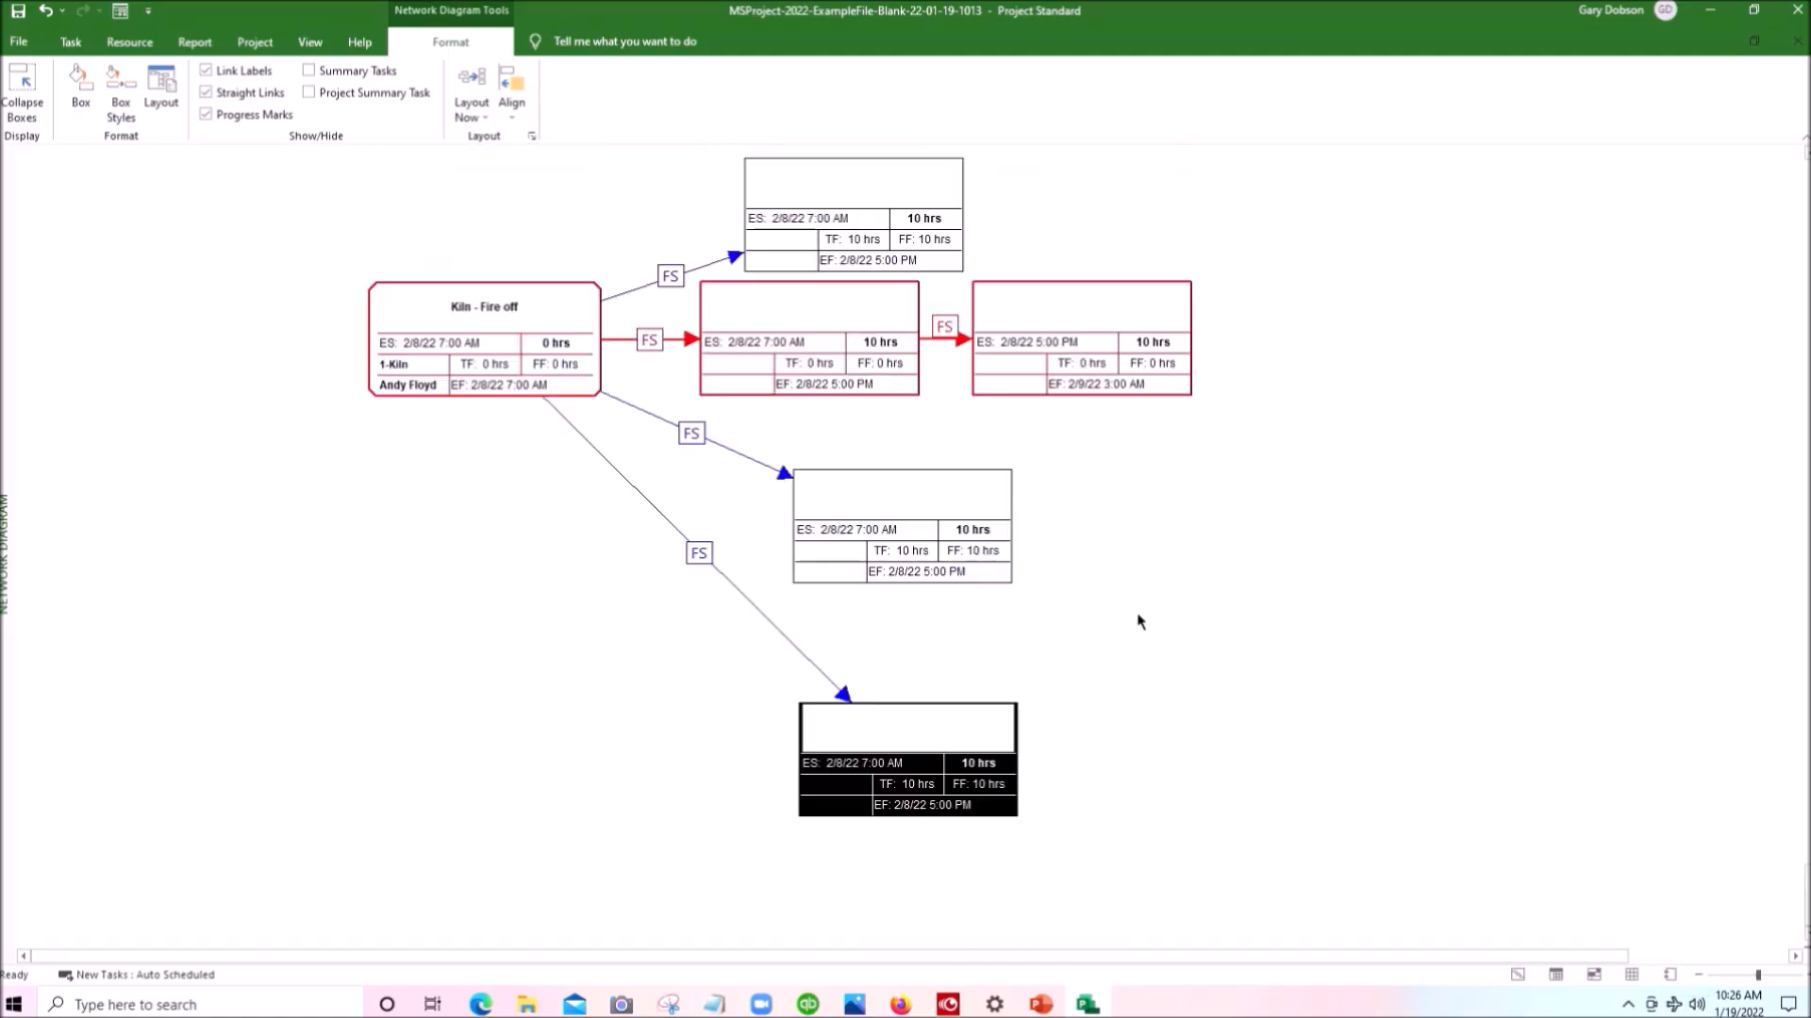
pyautogui.moveTo(704, 147); pyautogui.dragTo(937, 885)
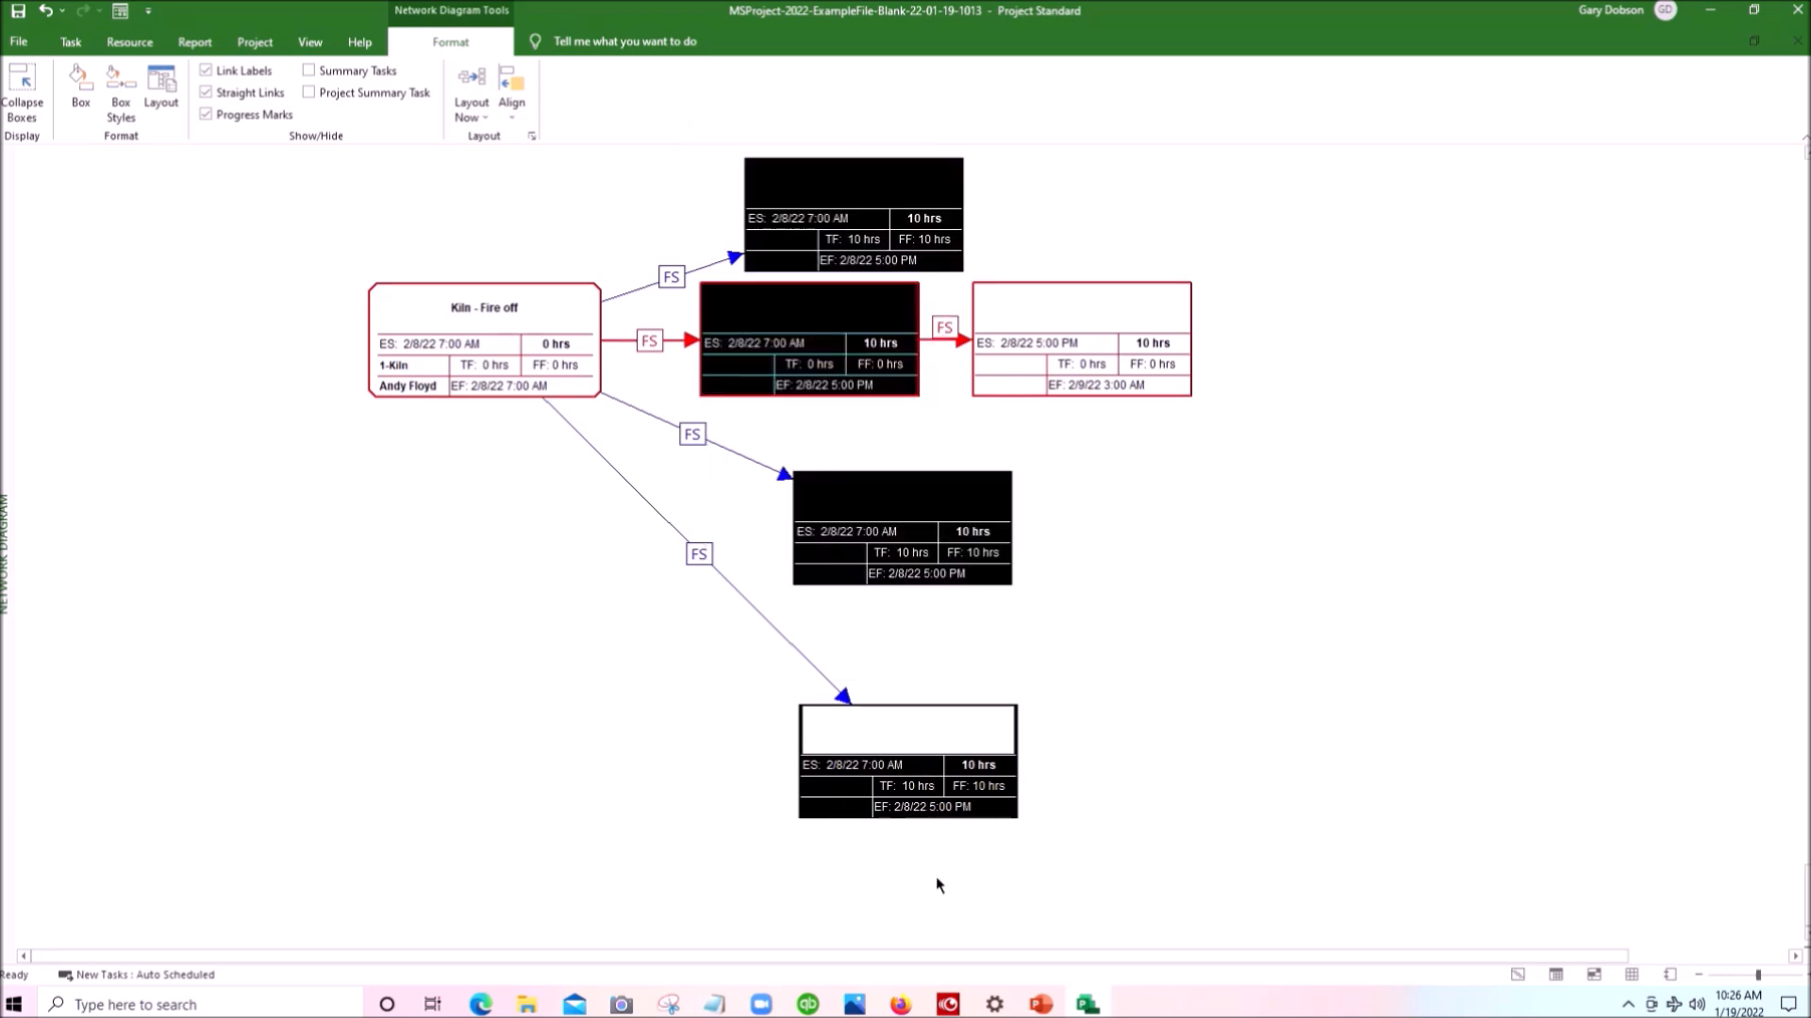
pyautogui.rightClick(806, 335)
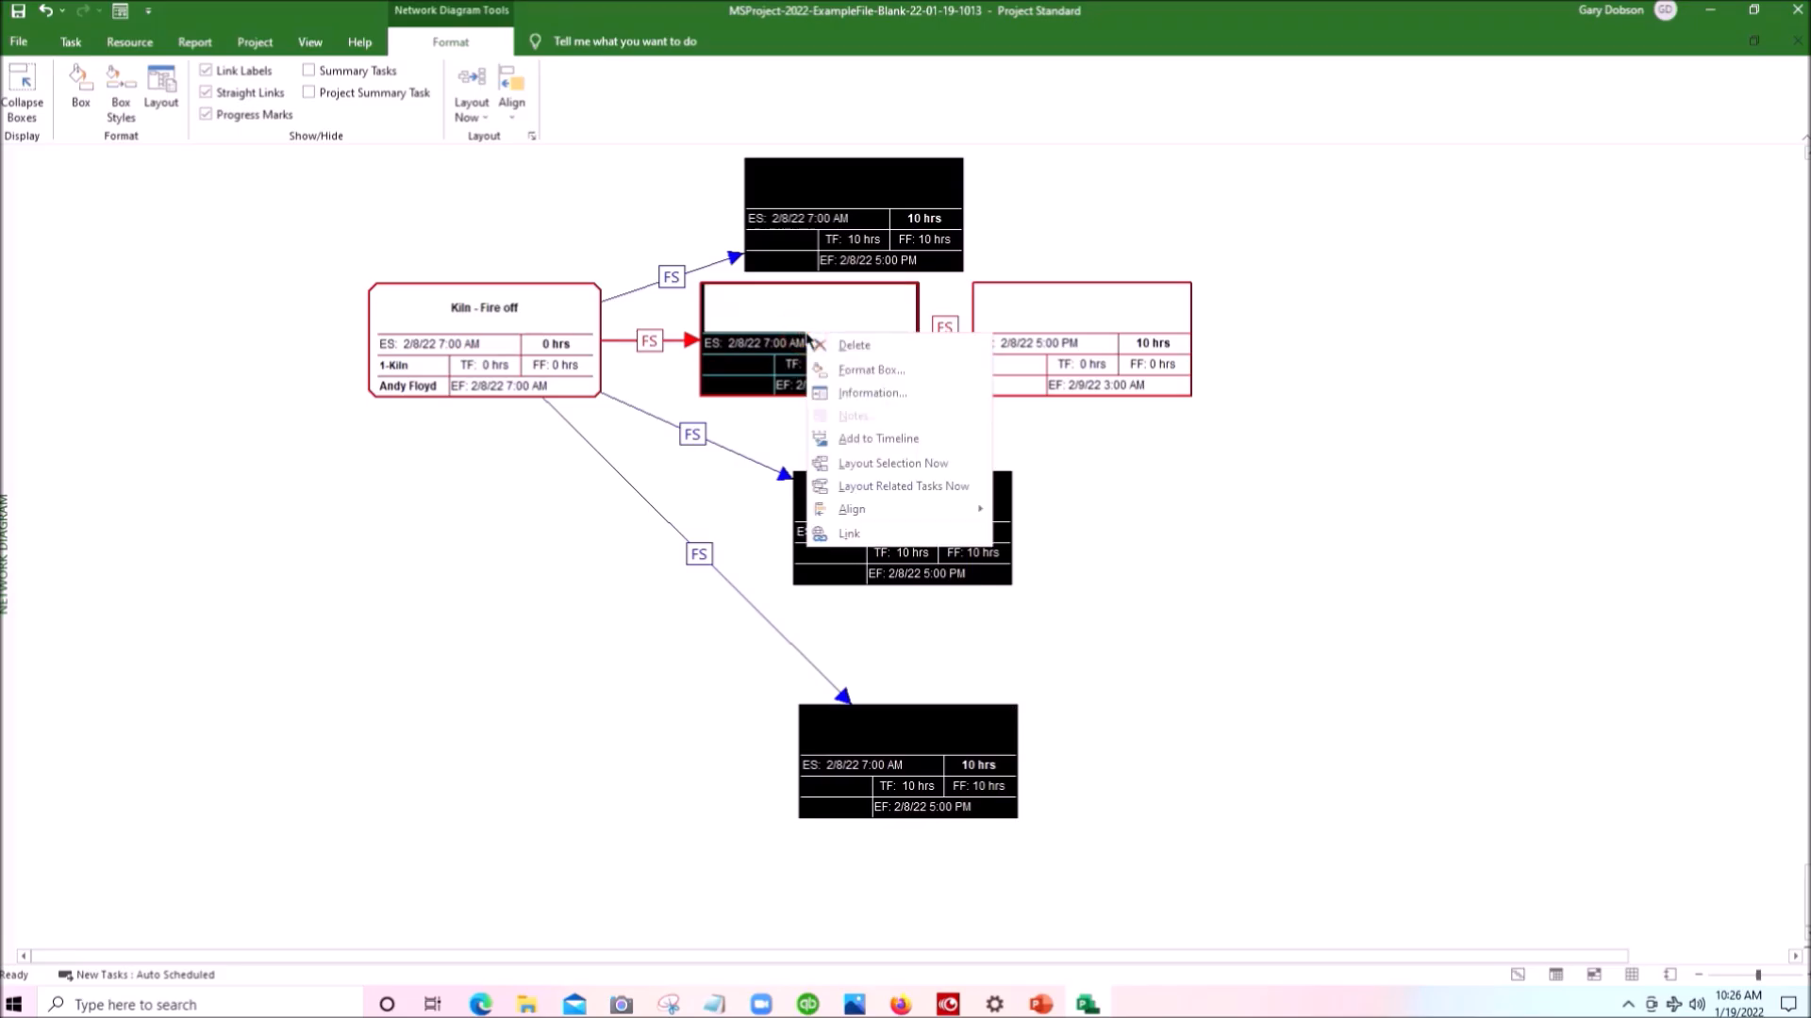
pyautogui.moveTo(982, 510)
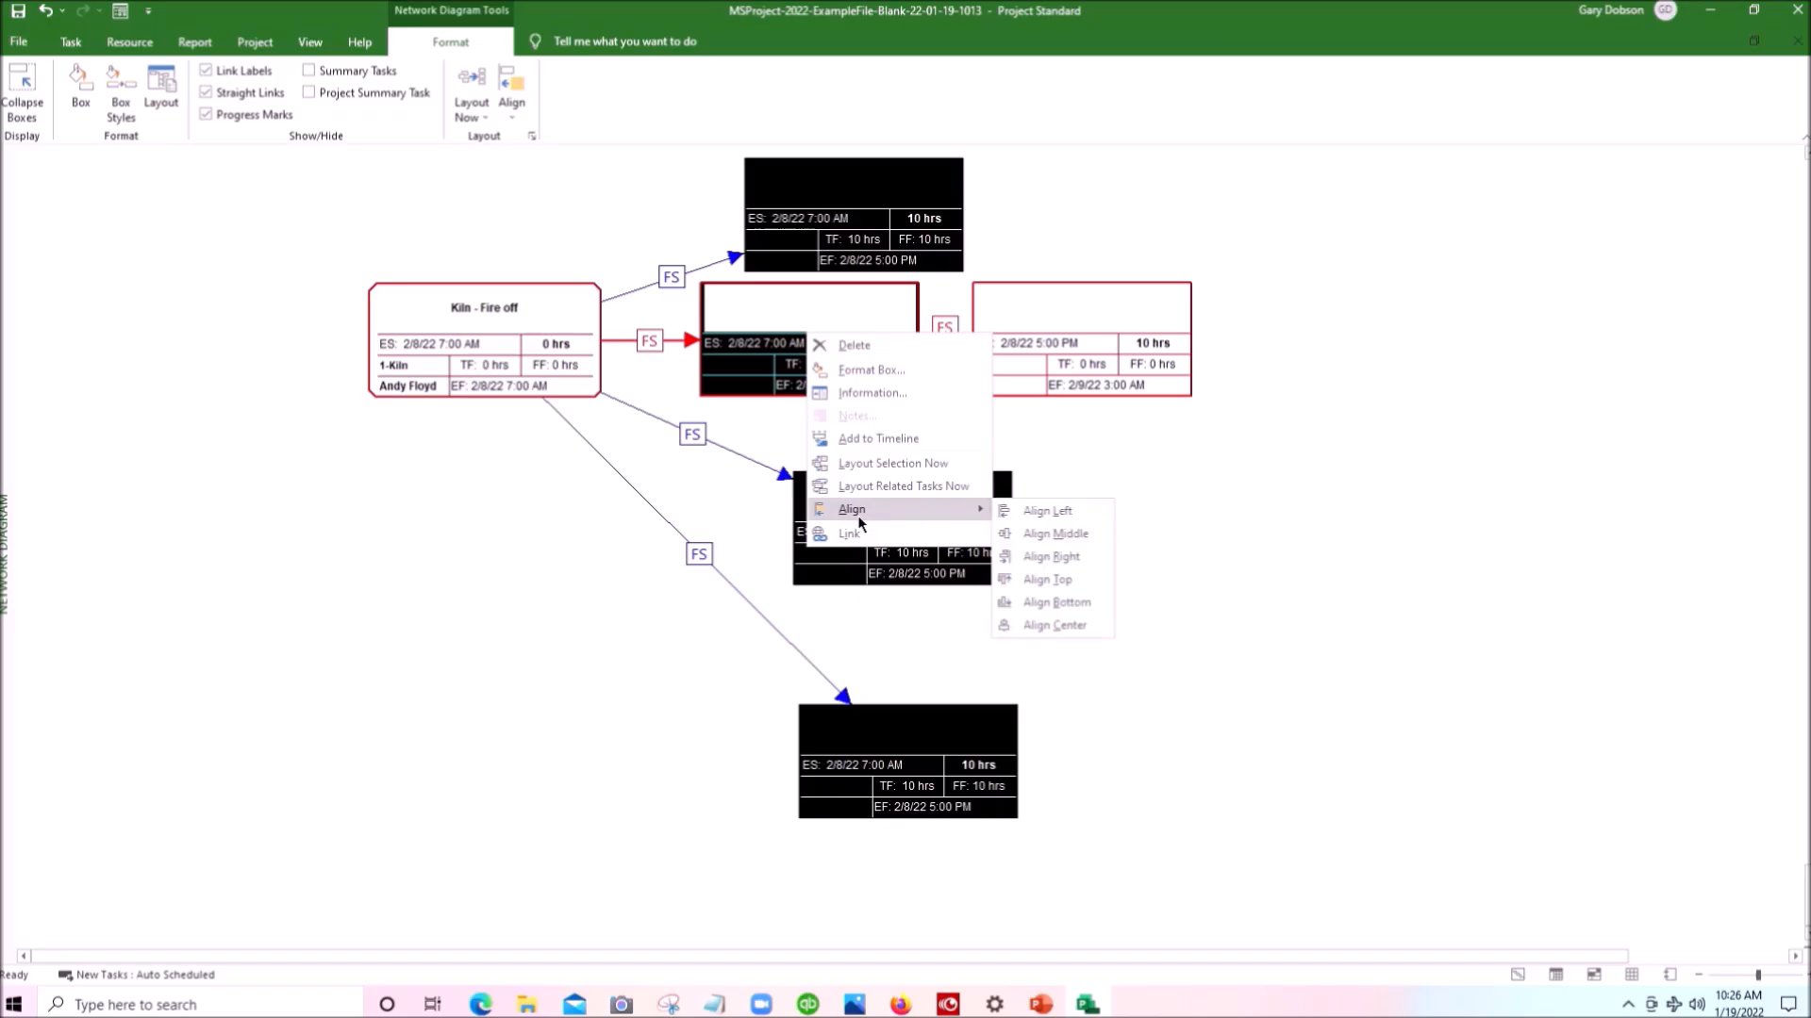
pyautogui.click(1067, 535)
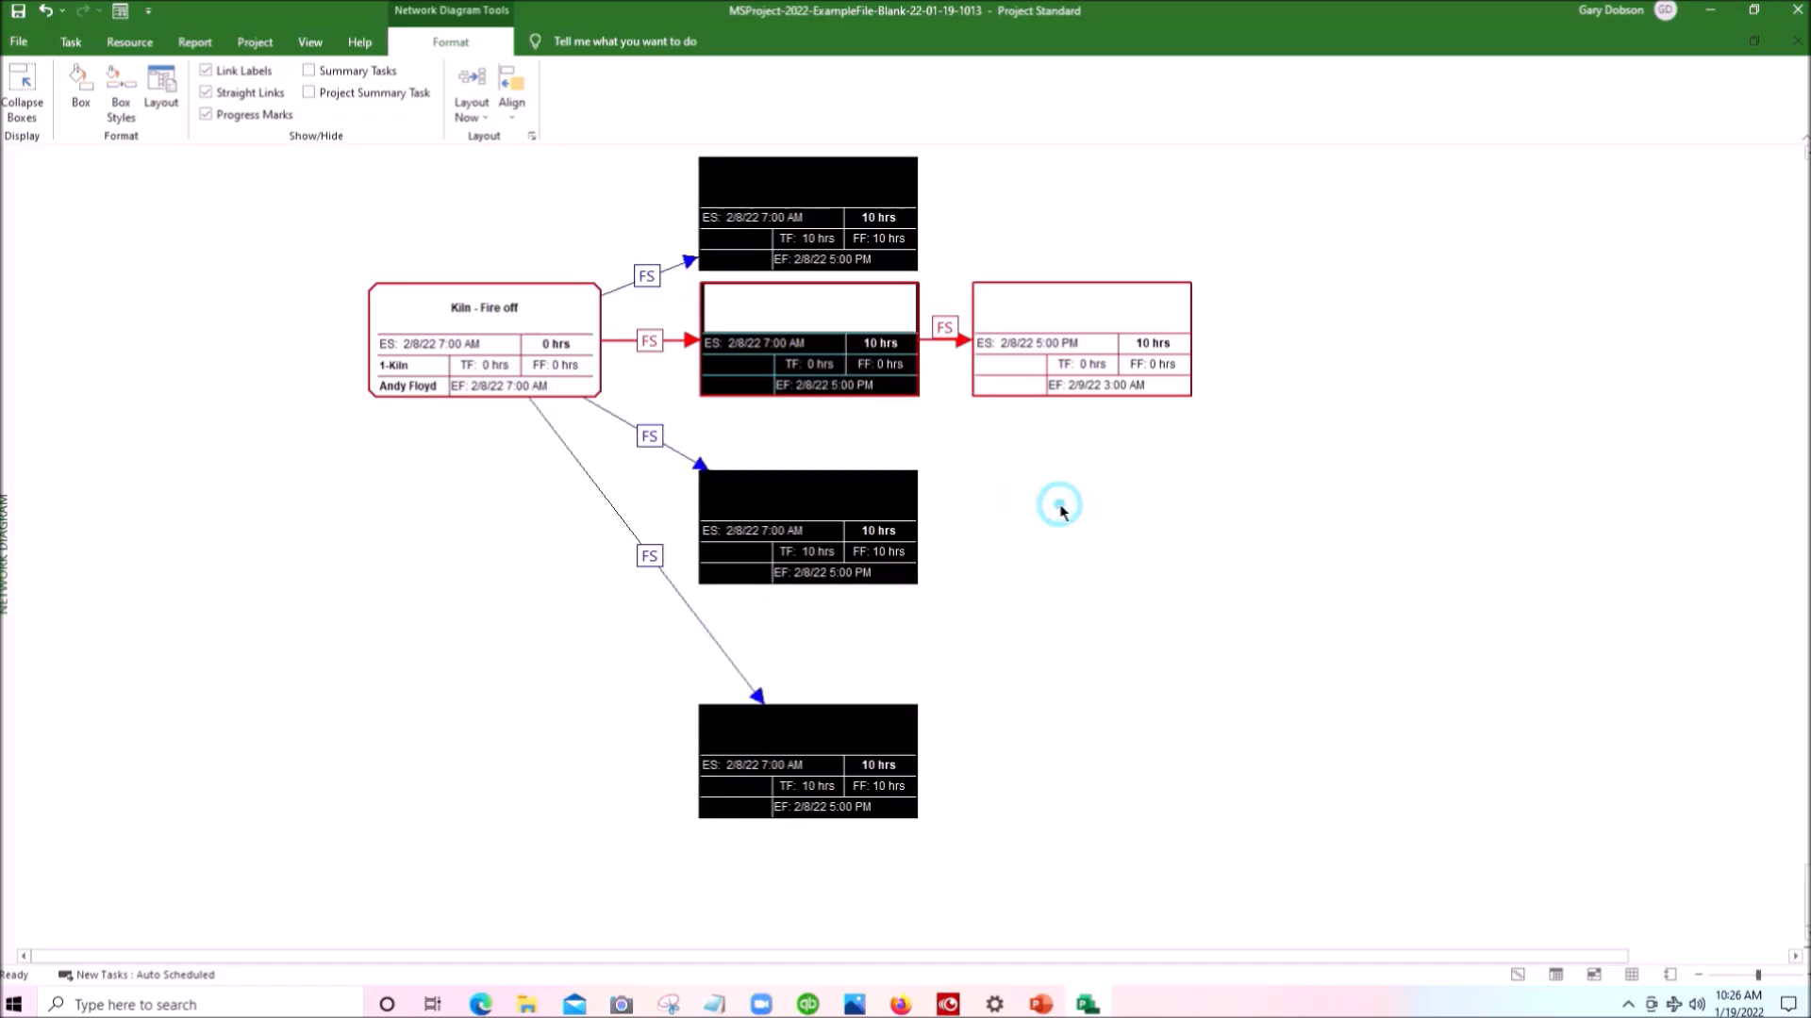
pyautogui.click(1061, 512)
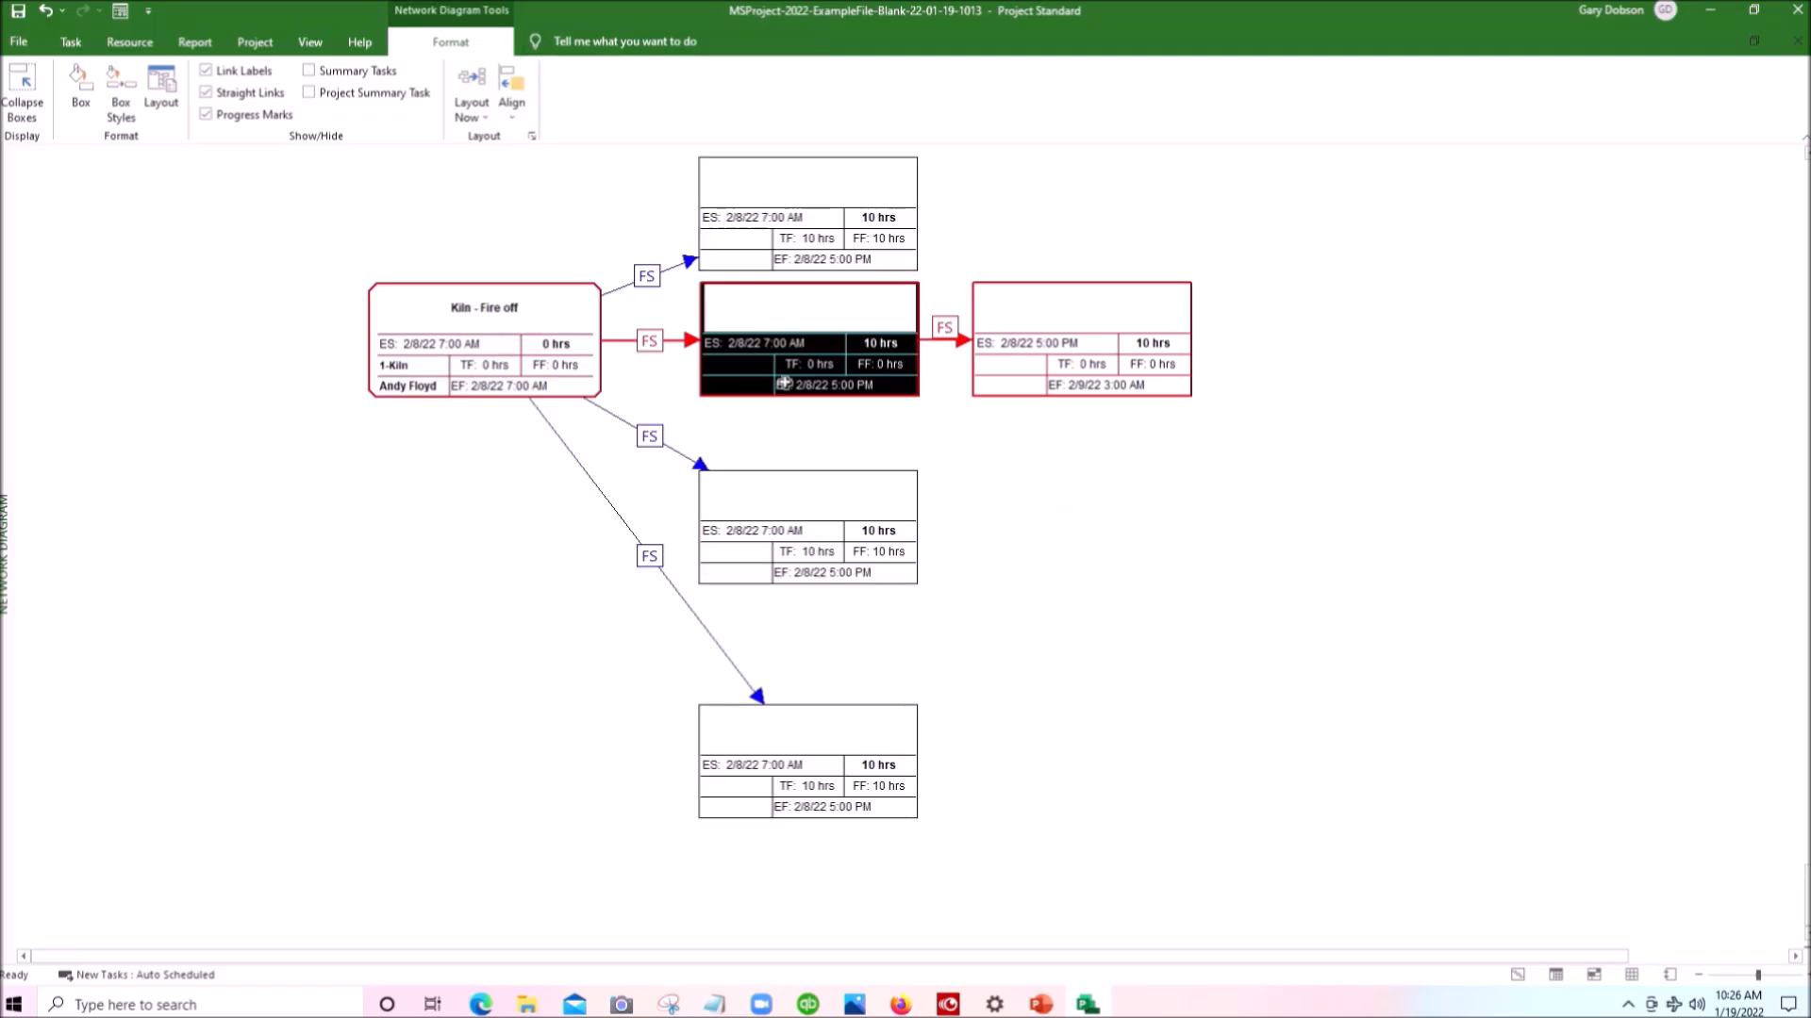
# - Move the third and fourth boxes of the column up to close the gaps beneath the second box
pyautogui.moveTo(830, 579); pyautogui.dragTo(833, 529)
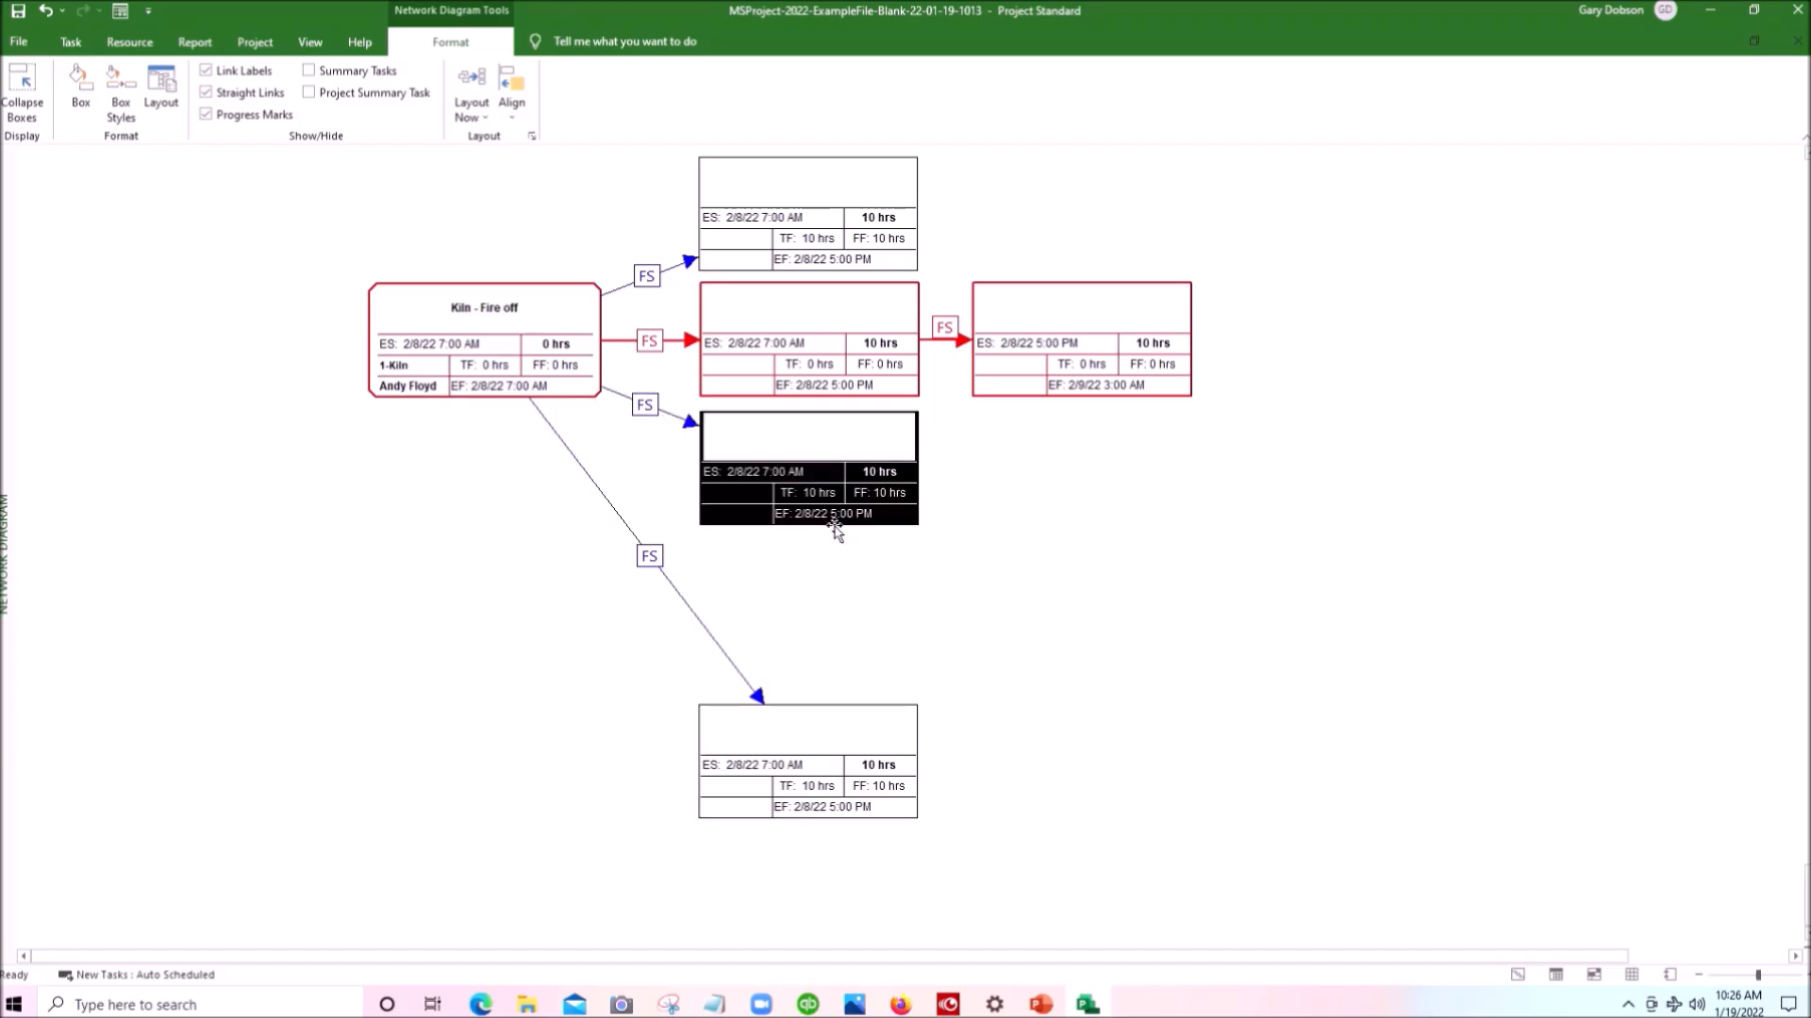
pyautogui.click(813, 811)
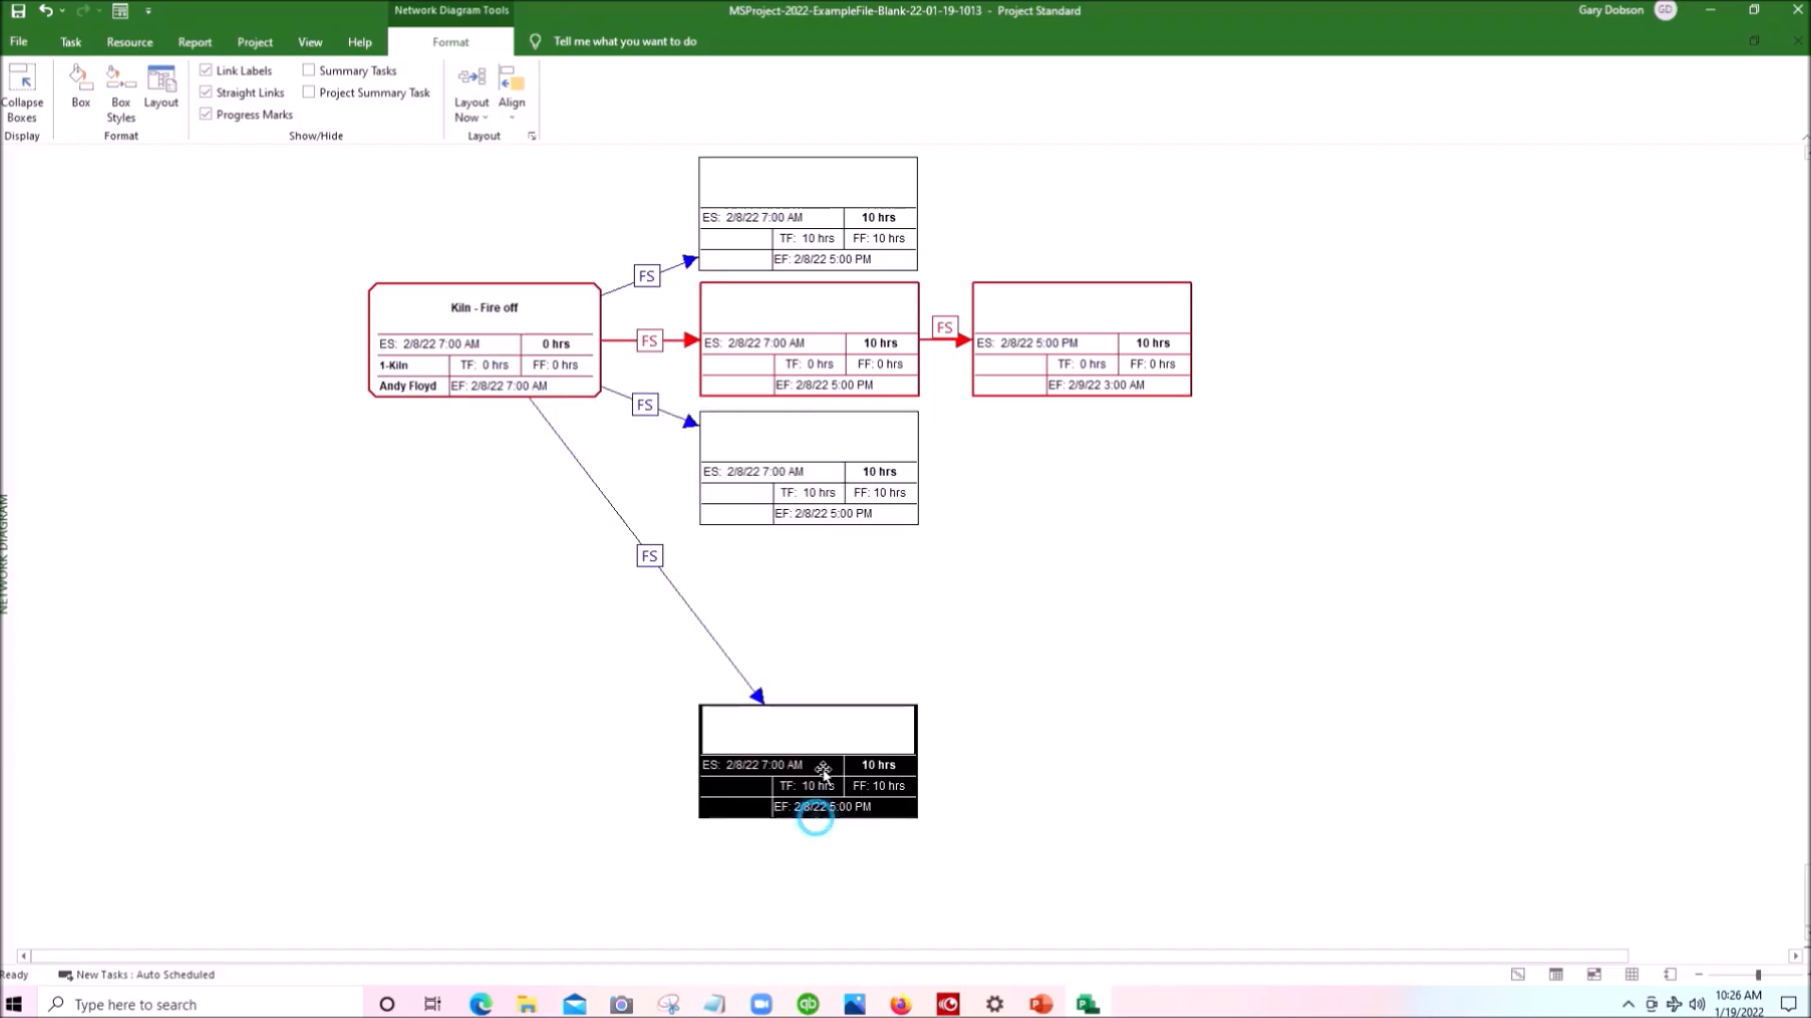
pyautogui.moveTo(823, 676); pyautogui.dragTo(819, 649)
# - Link the first, third and fourth boxes of the column to the final task box, moving that final box further right
pyautogui.scroll(1, 1028, 698)
pyautogui.moveTo(837, 313); pyautogui.dragTo(1018, 448)
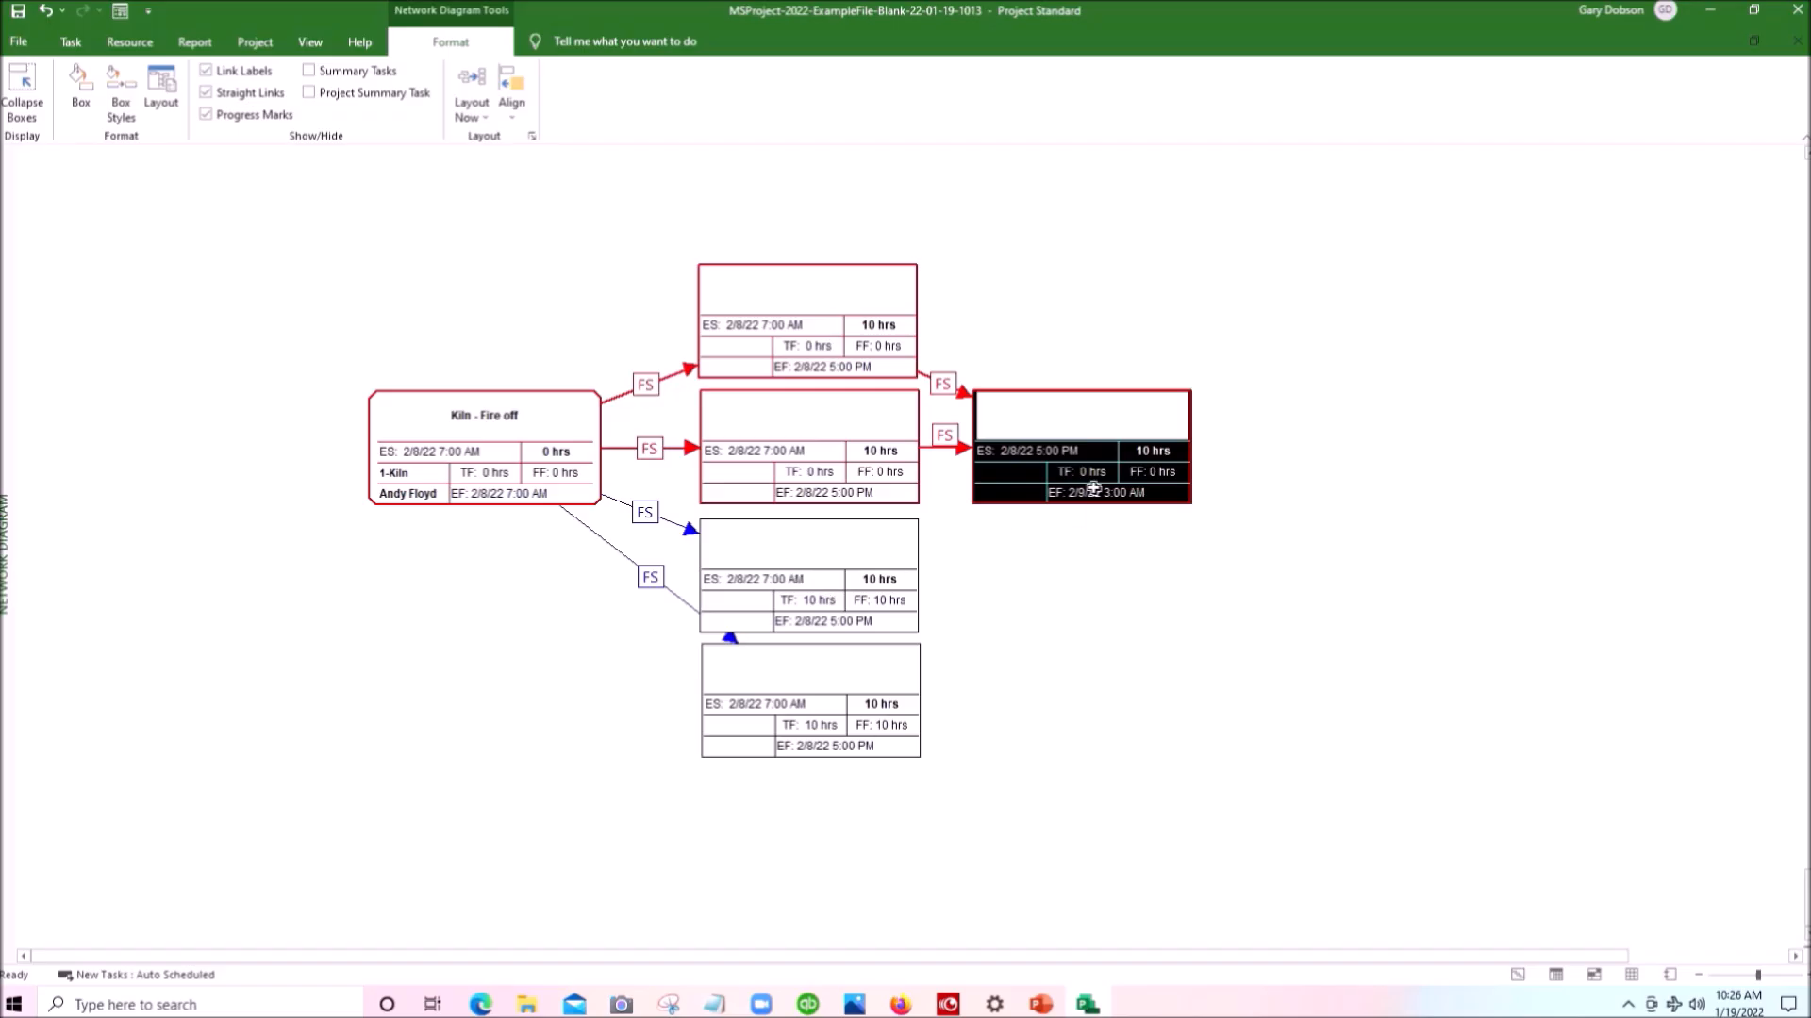
pyautogui.moveTo(1194, 446); pyautogui.dragTo(1308, 449)
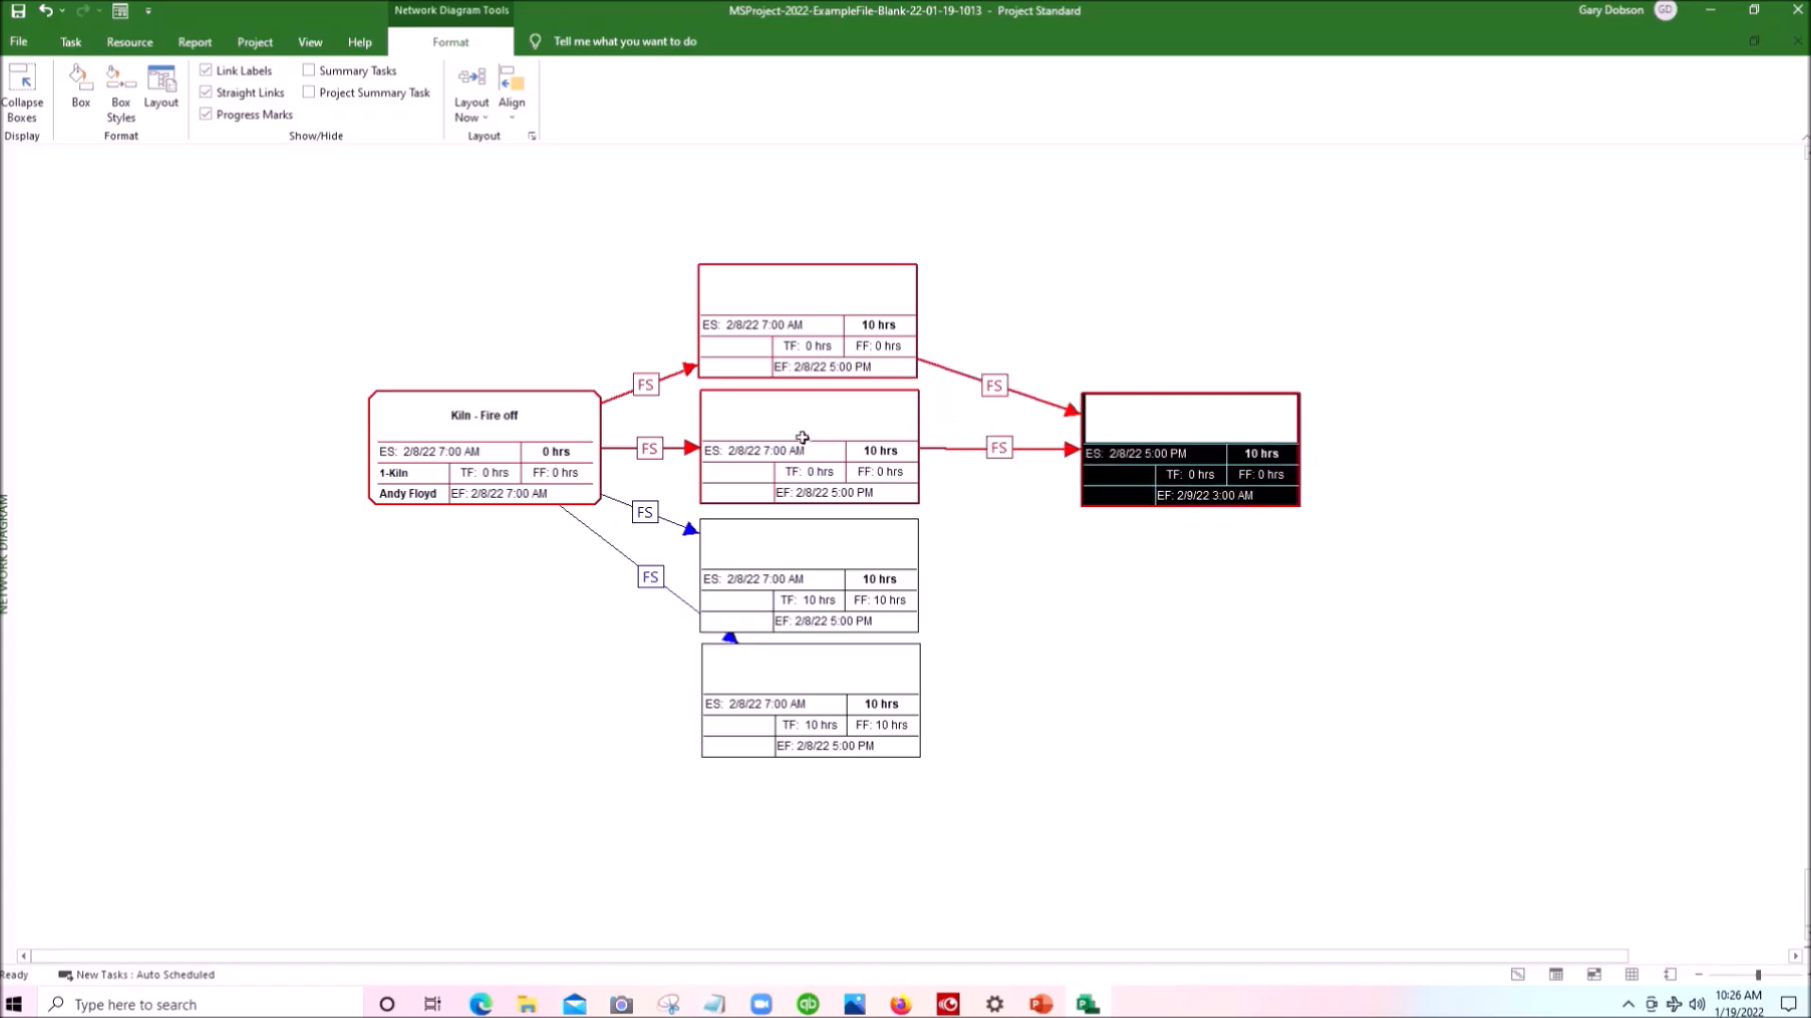
pyautogui.click(802, 570)
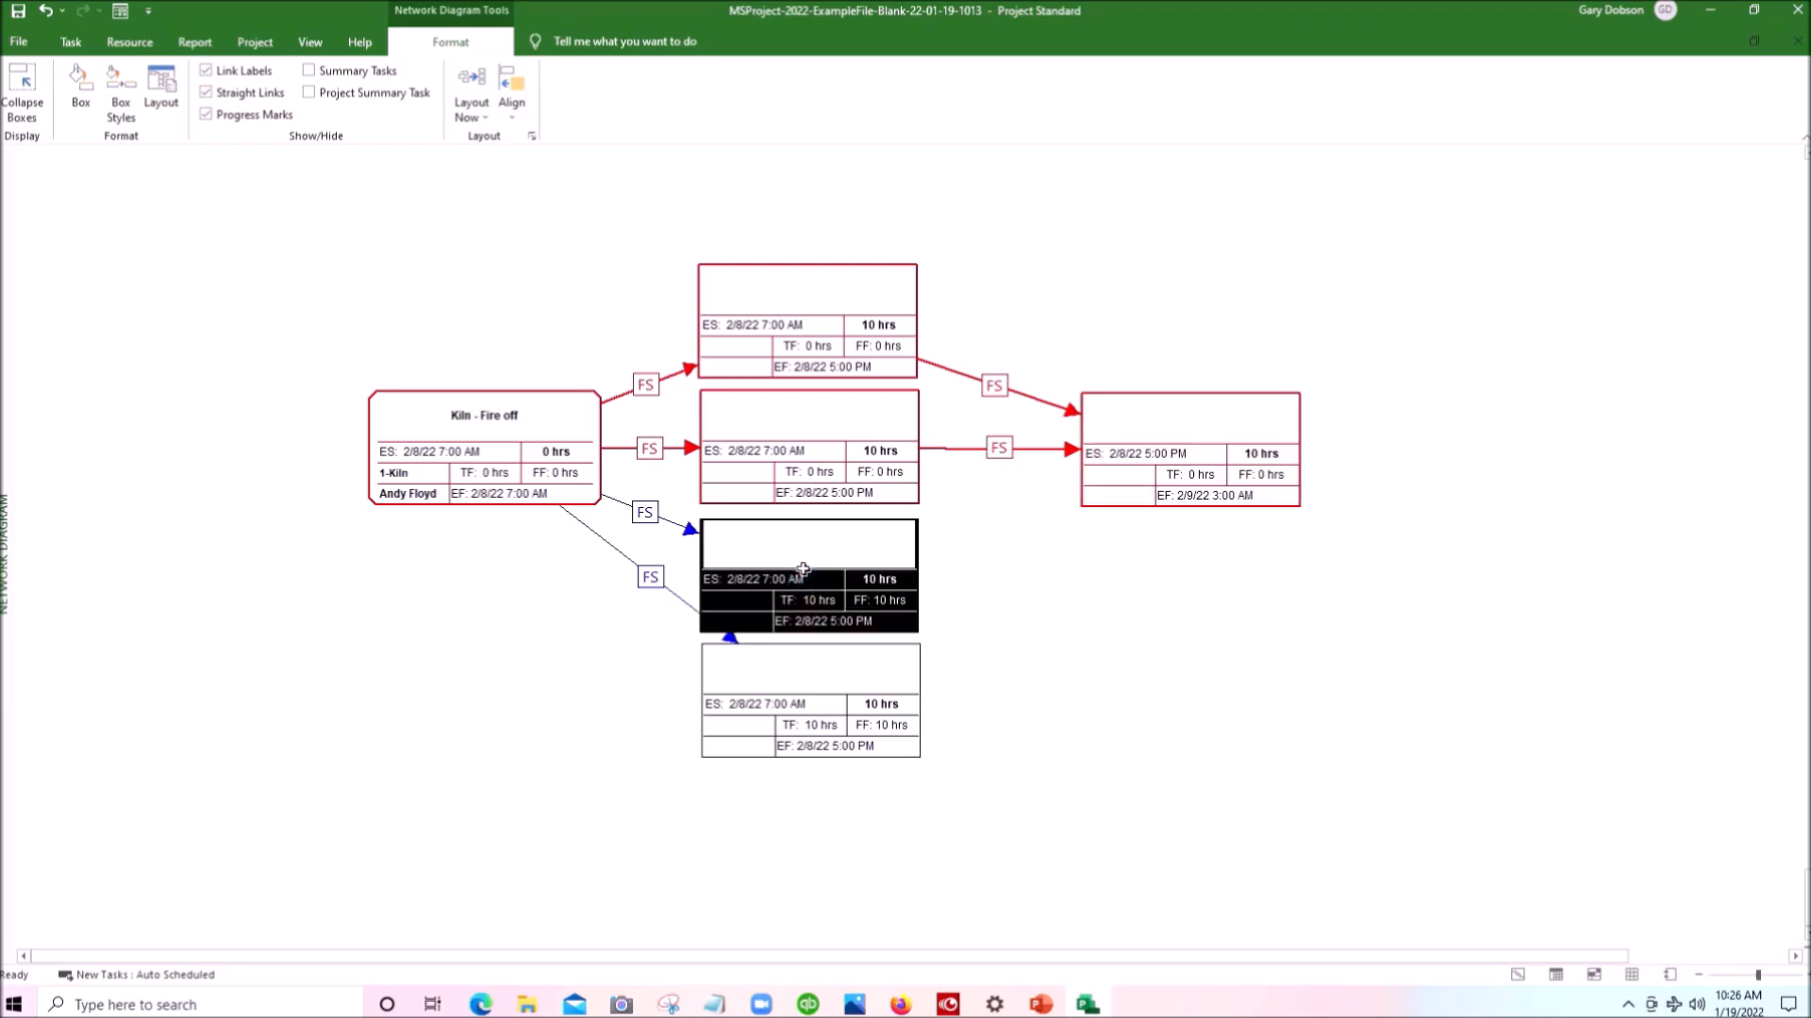
pyautogui.moveTo(1072, 507); pyautogui.dragTo(1170, 435)
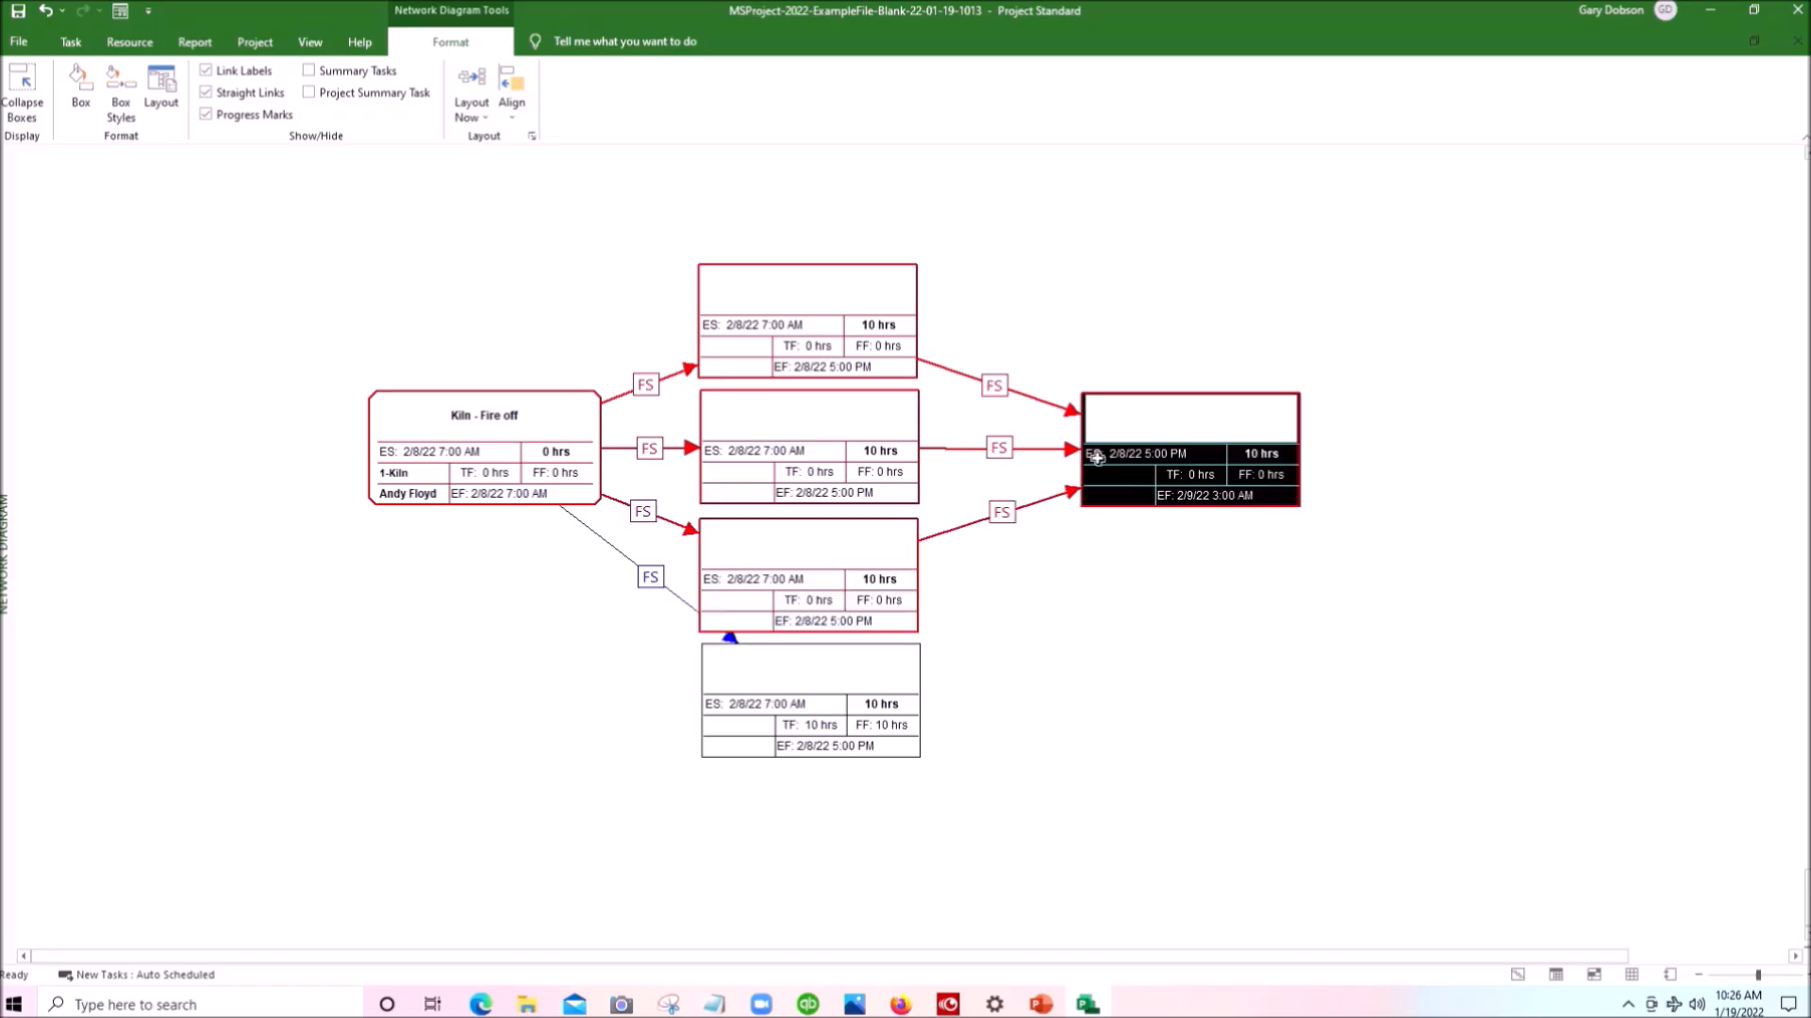
pyautogui.click(807, 701)
pyautogui.moveTo(806, 702); pyautogui.dragTo(1193, 462)
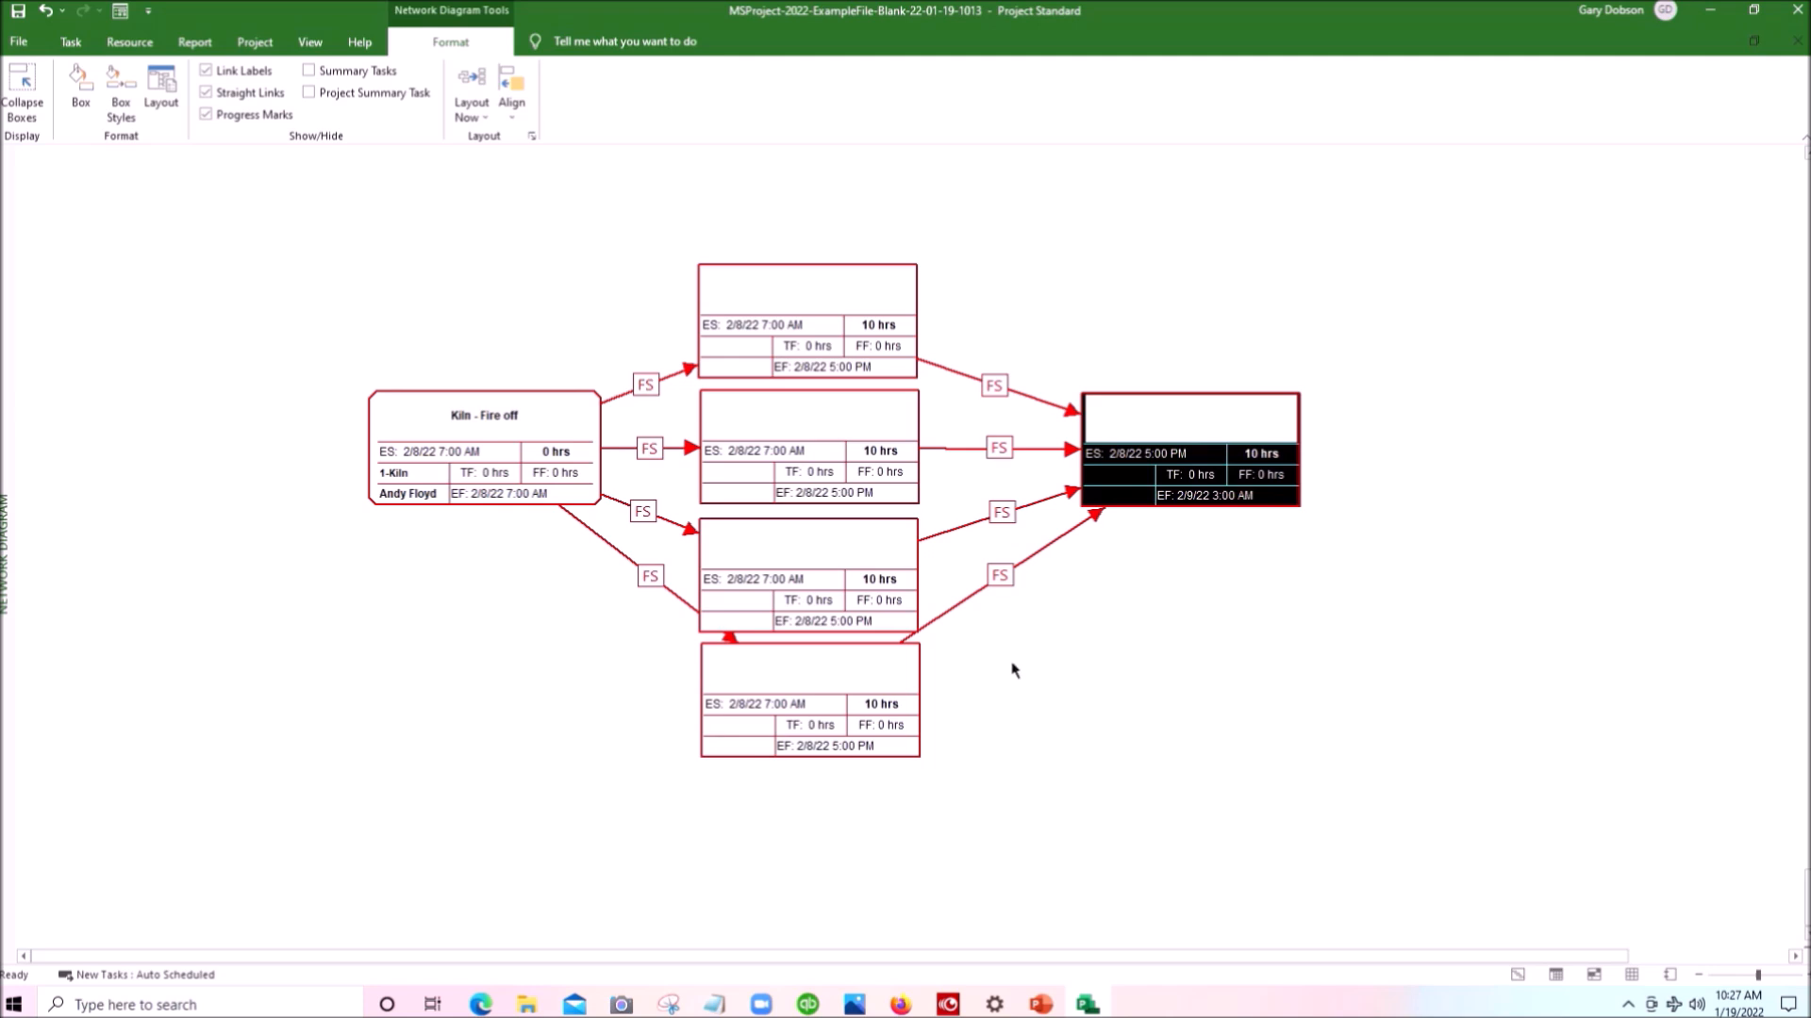
# - Delete the Finish-to-Start link between the column's third box and the final box, and link the two boxes again
pyautogui.doubleClick(947, 532)
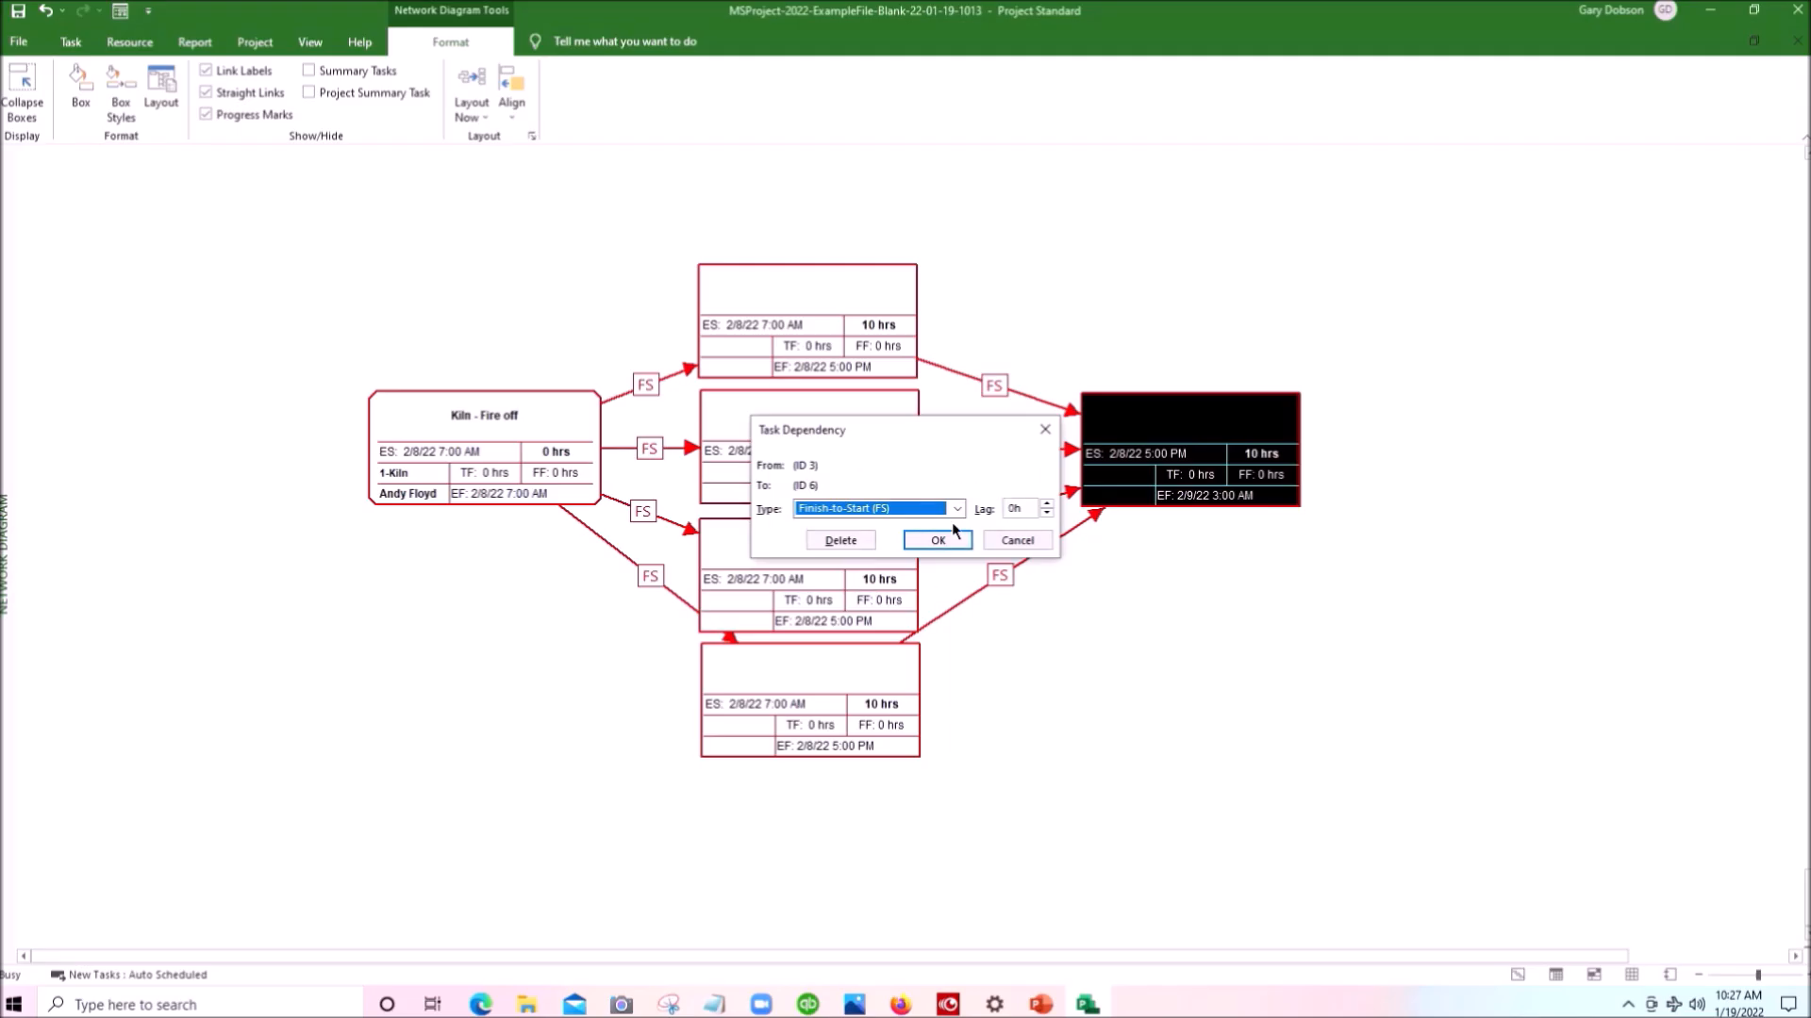
pyautogui.click(840, 542)
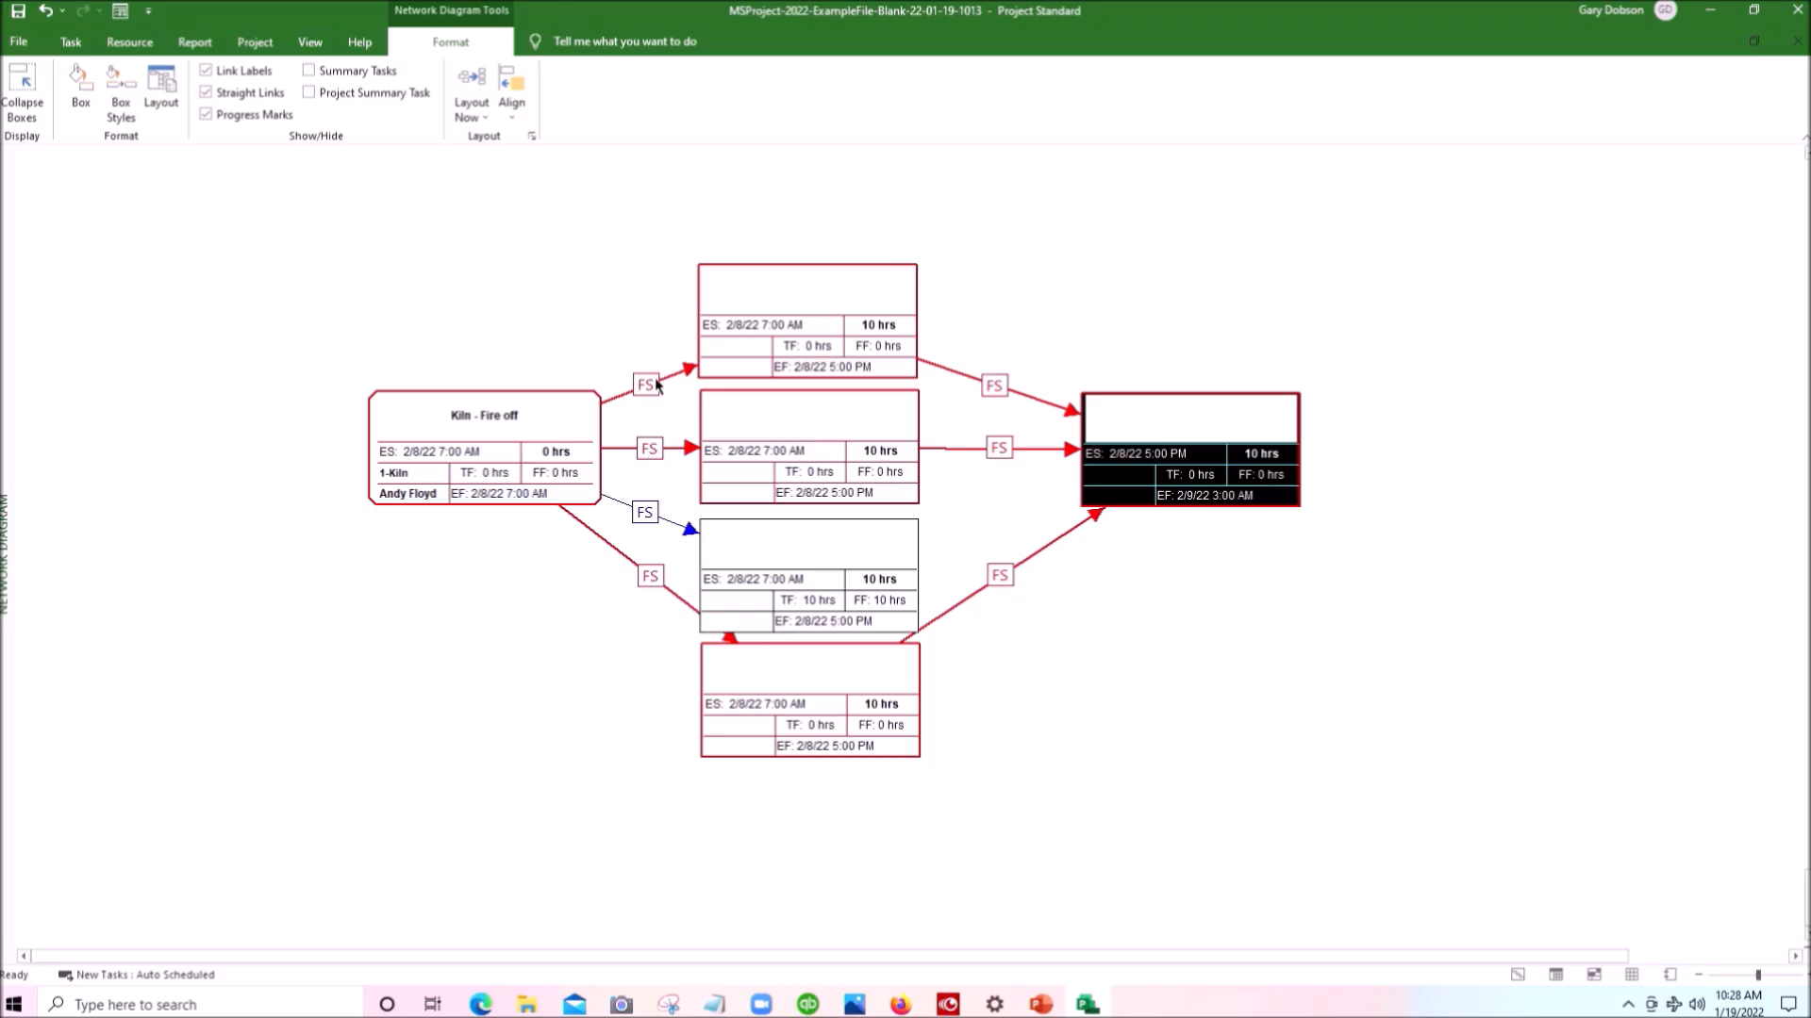
pyautogui.click(791, 564)
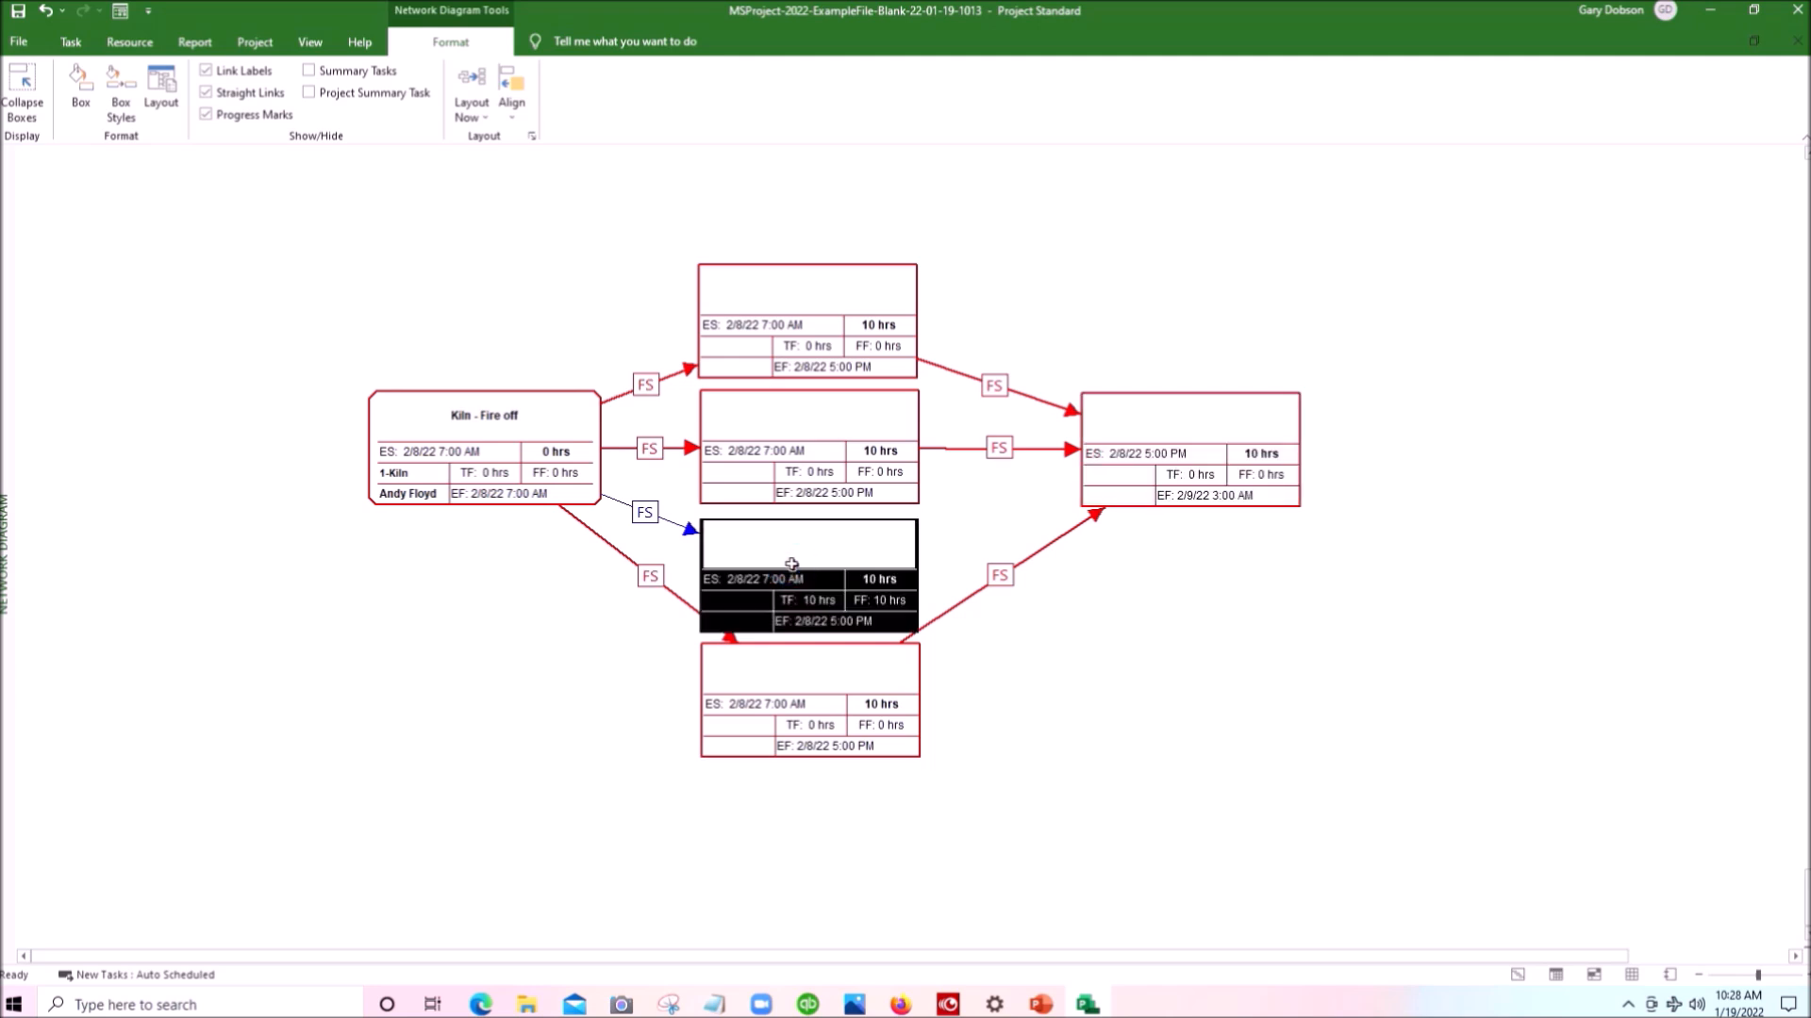
pyautogui.moveTo(791, 564); pyautogui.dragTo(1199, 451)
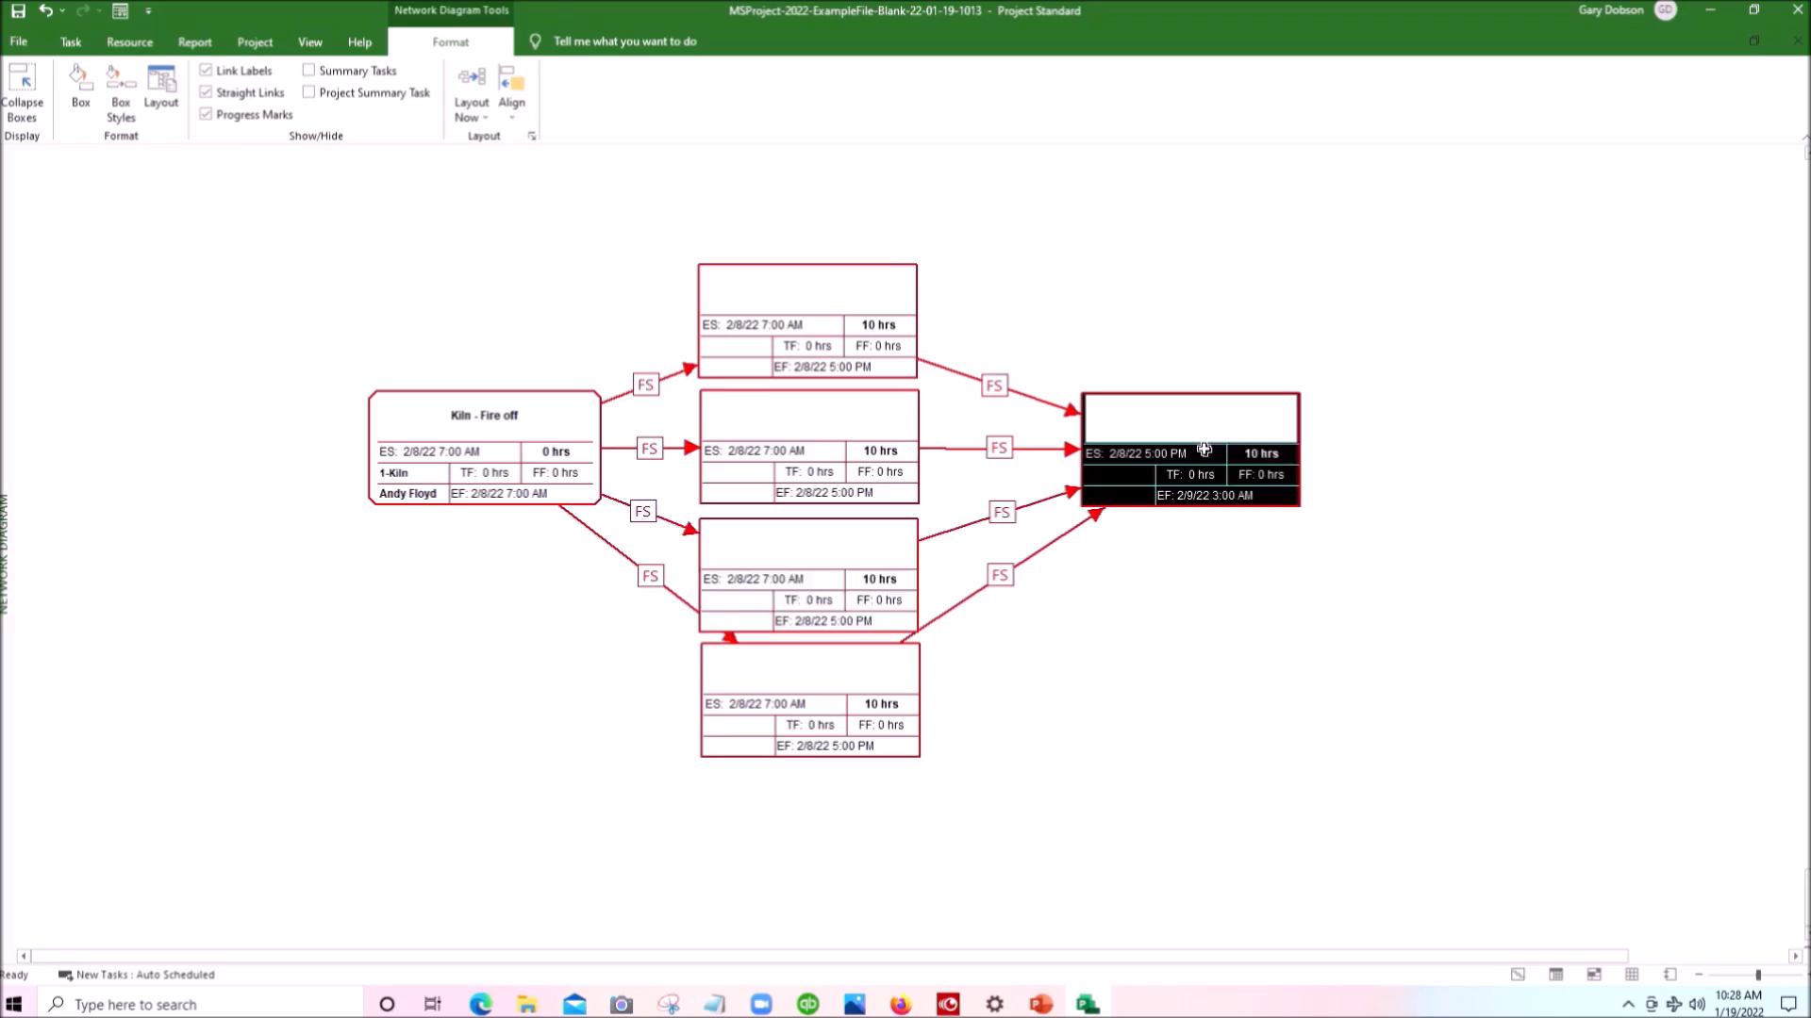
# - Select Kiln - Fire off, the column's second box and the final box, and align their tops
pyautogui.scroll(-3, 1146, 679)
pyautogui.scroll(3, 1146, 679)
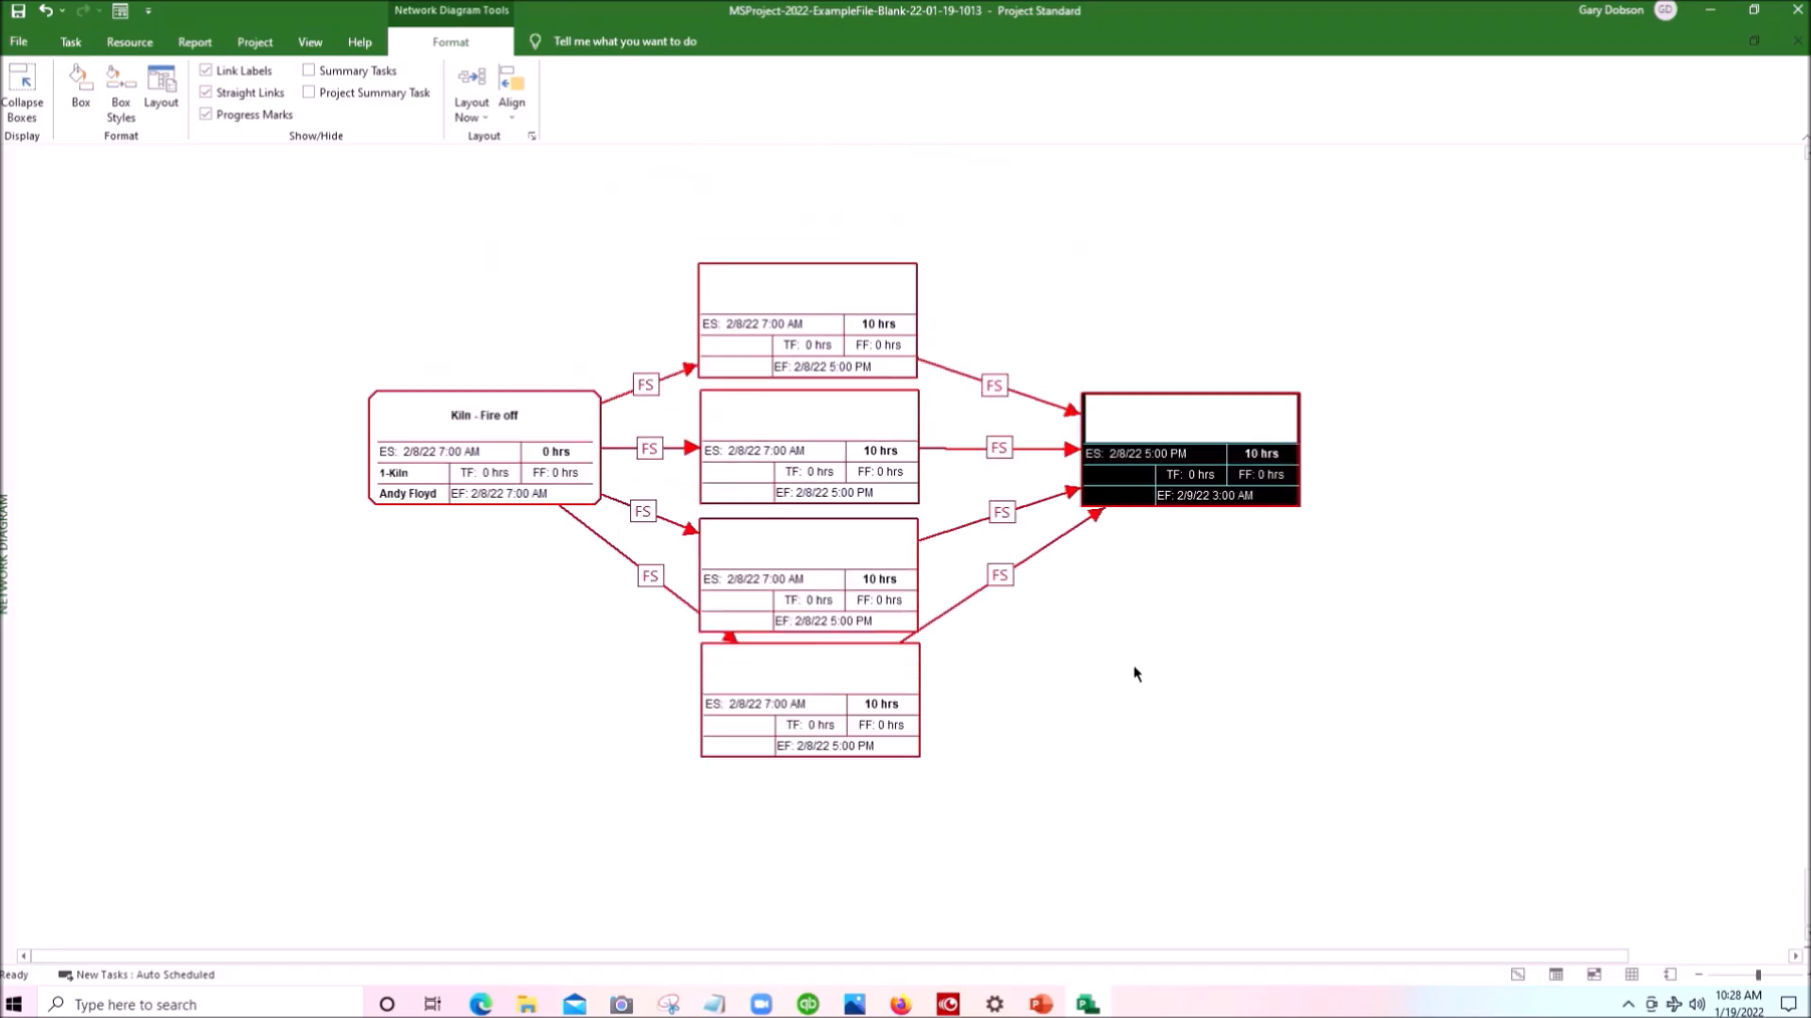
pyautogui.moveTo(193, 422); pyautogui.dragTo(1382, 465)
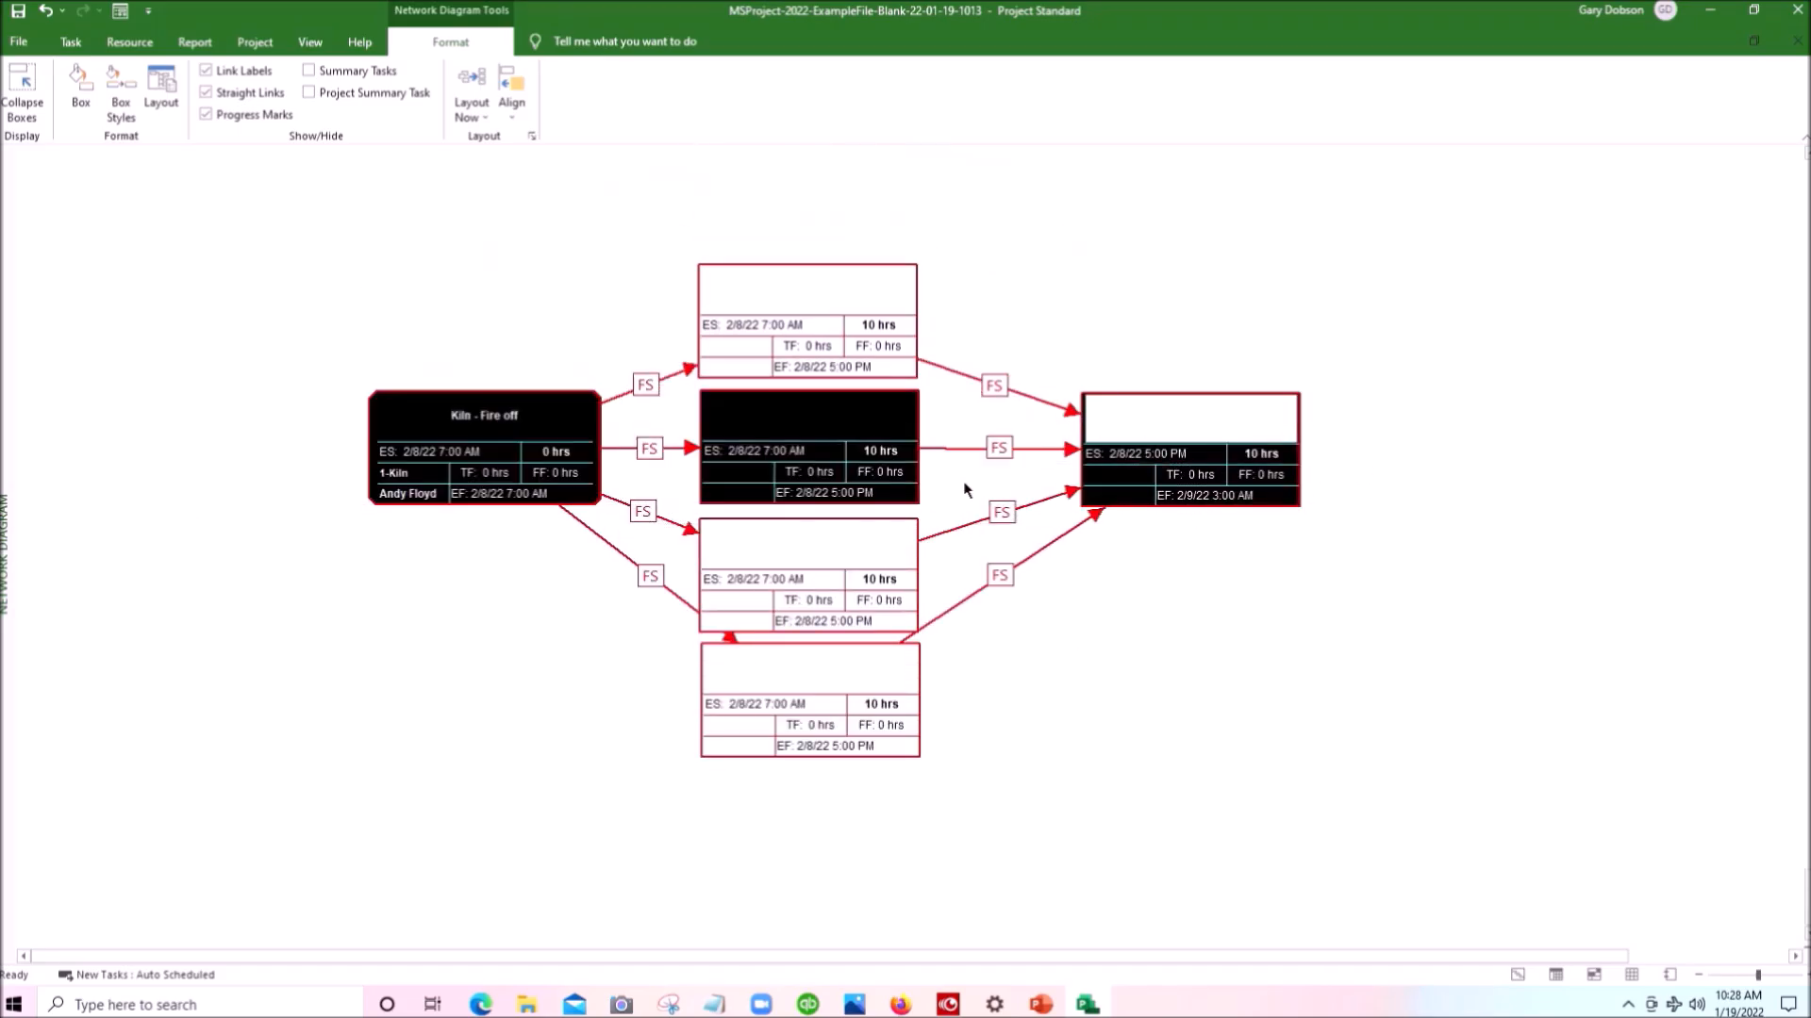
pyautogui.rightClick(803, 433)
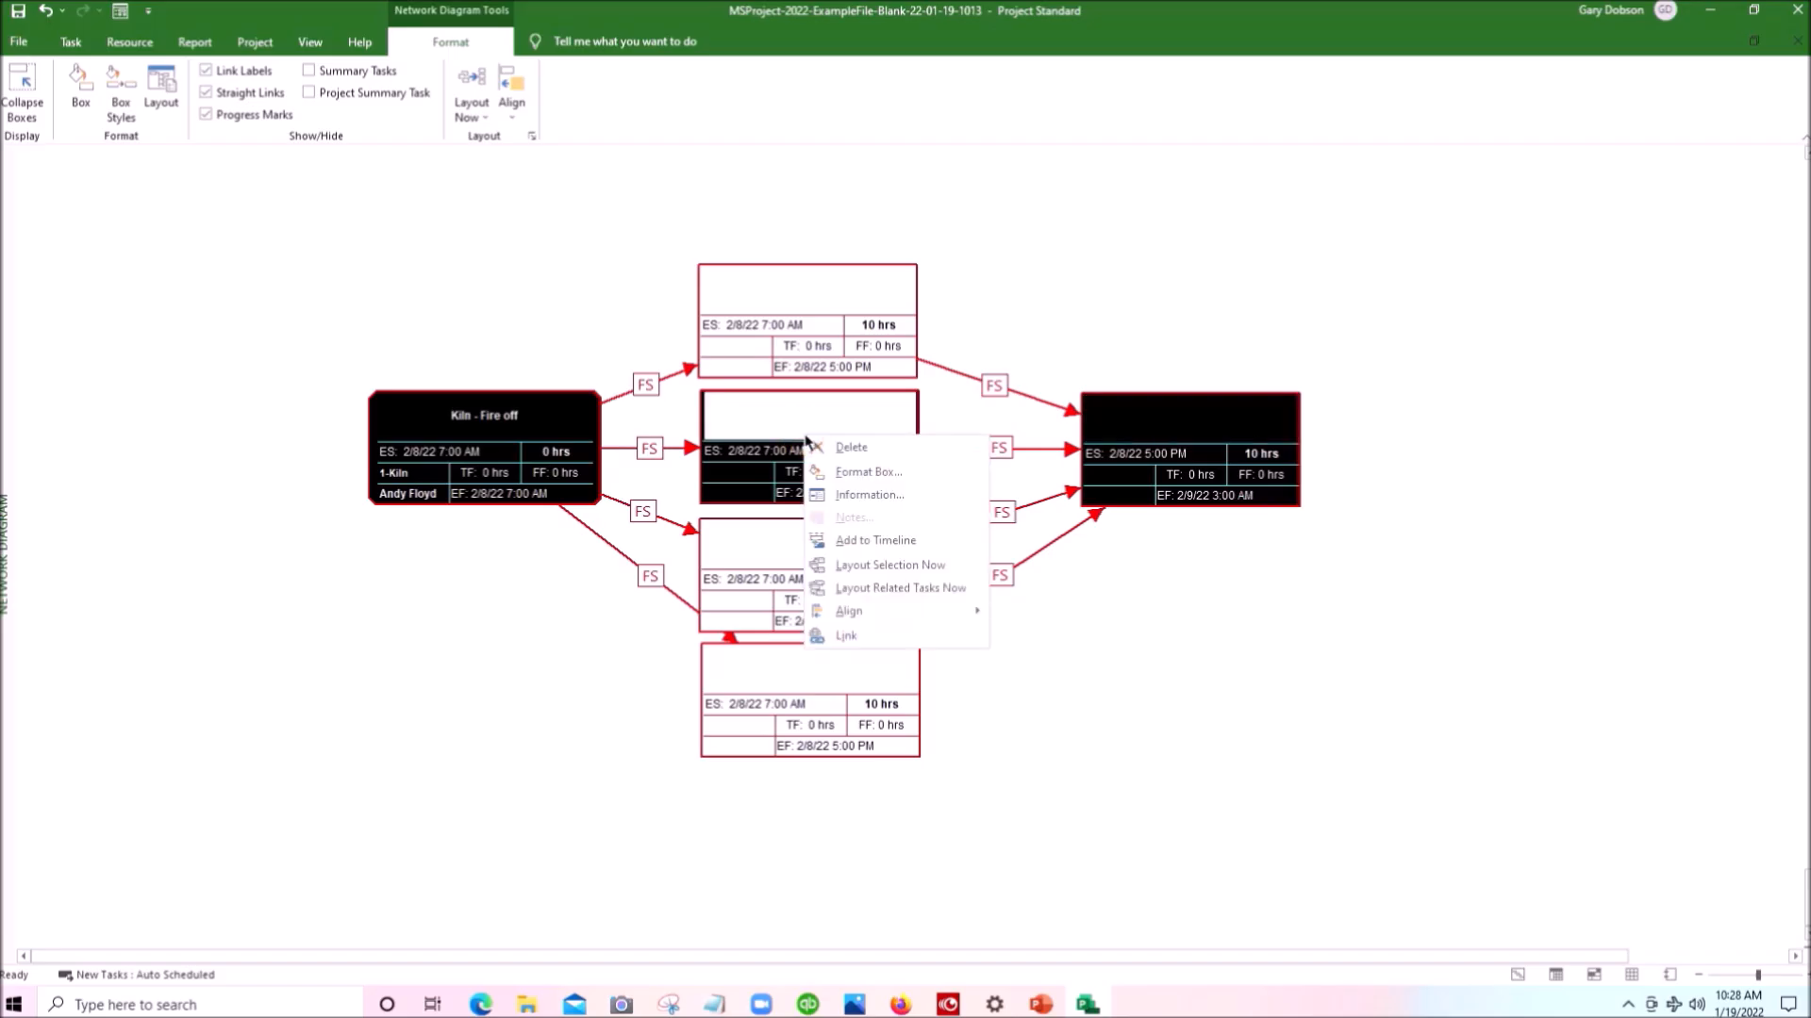
pyautogui.moveTo(877, 612)
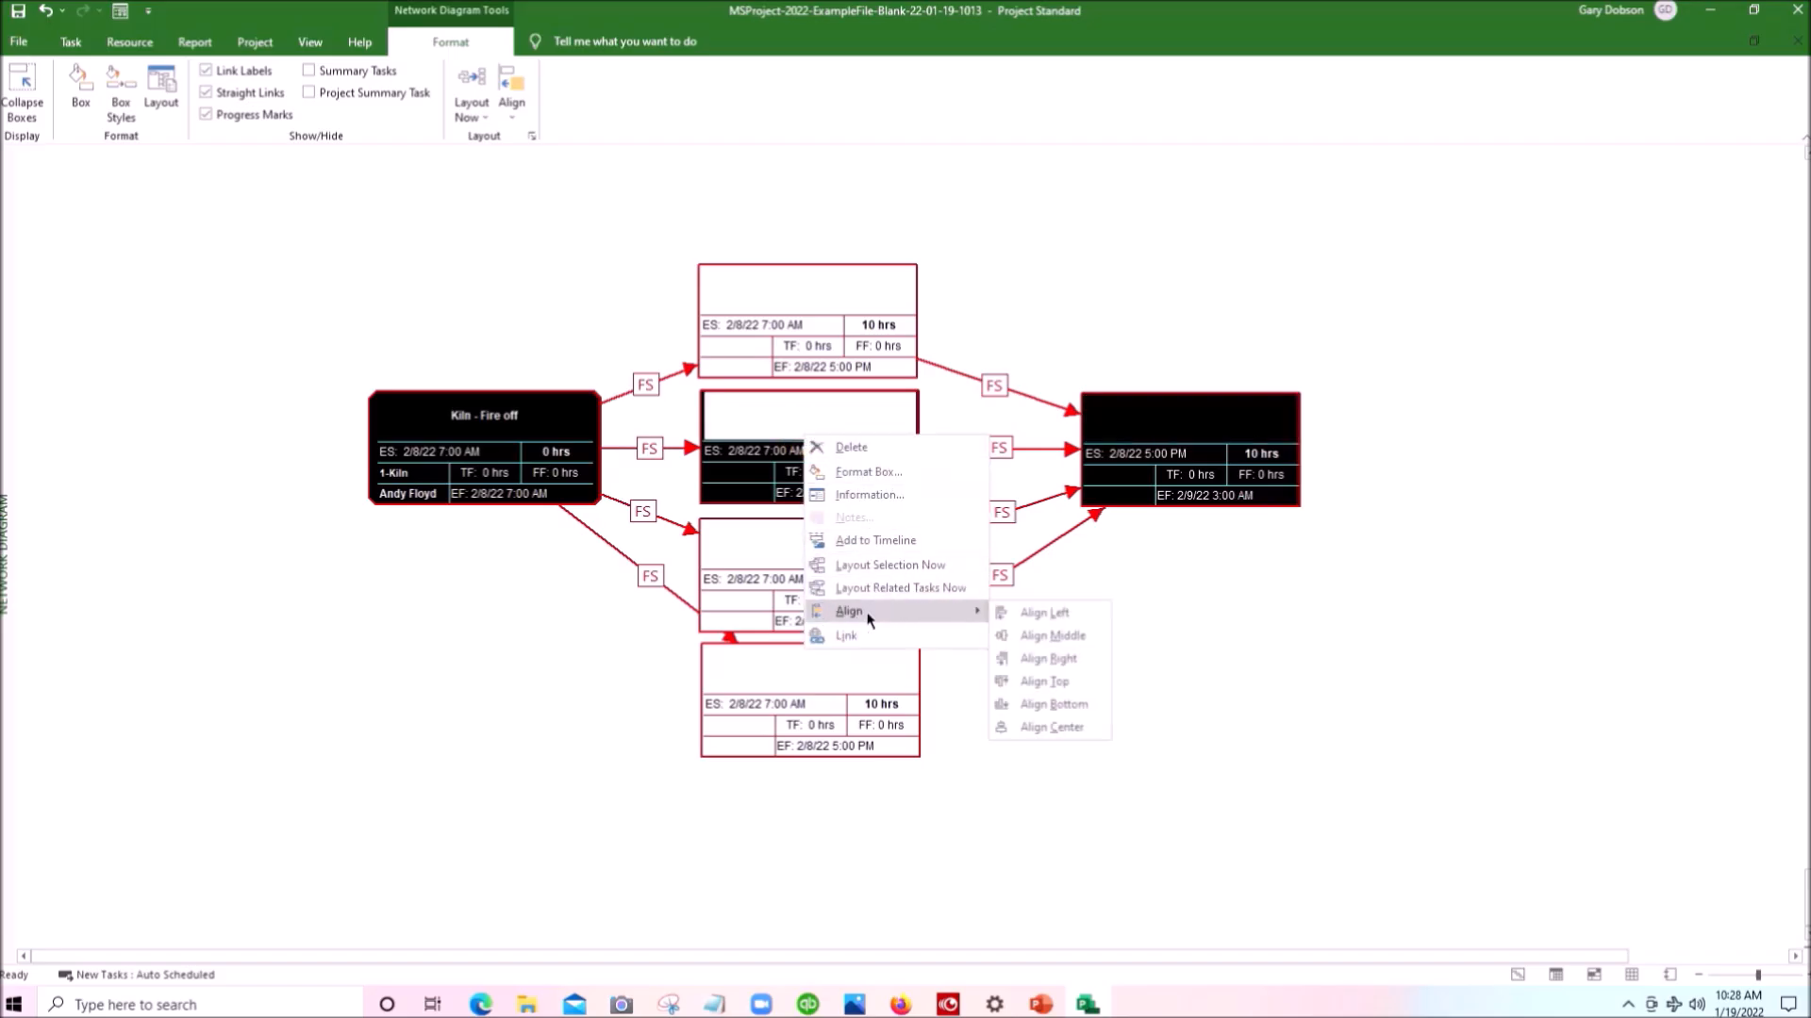
pyautogui.click(1044, 680)
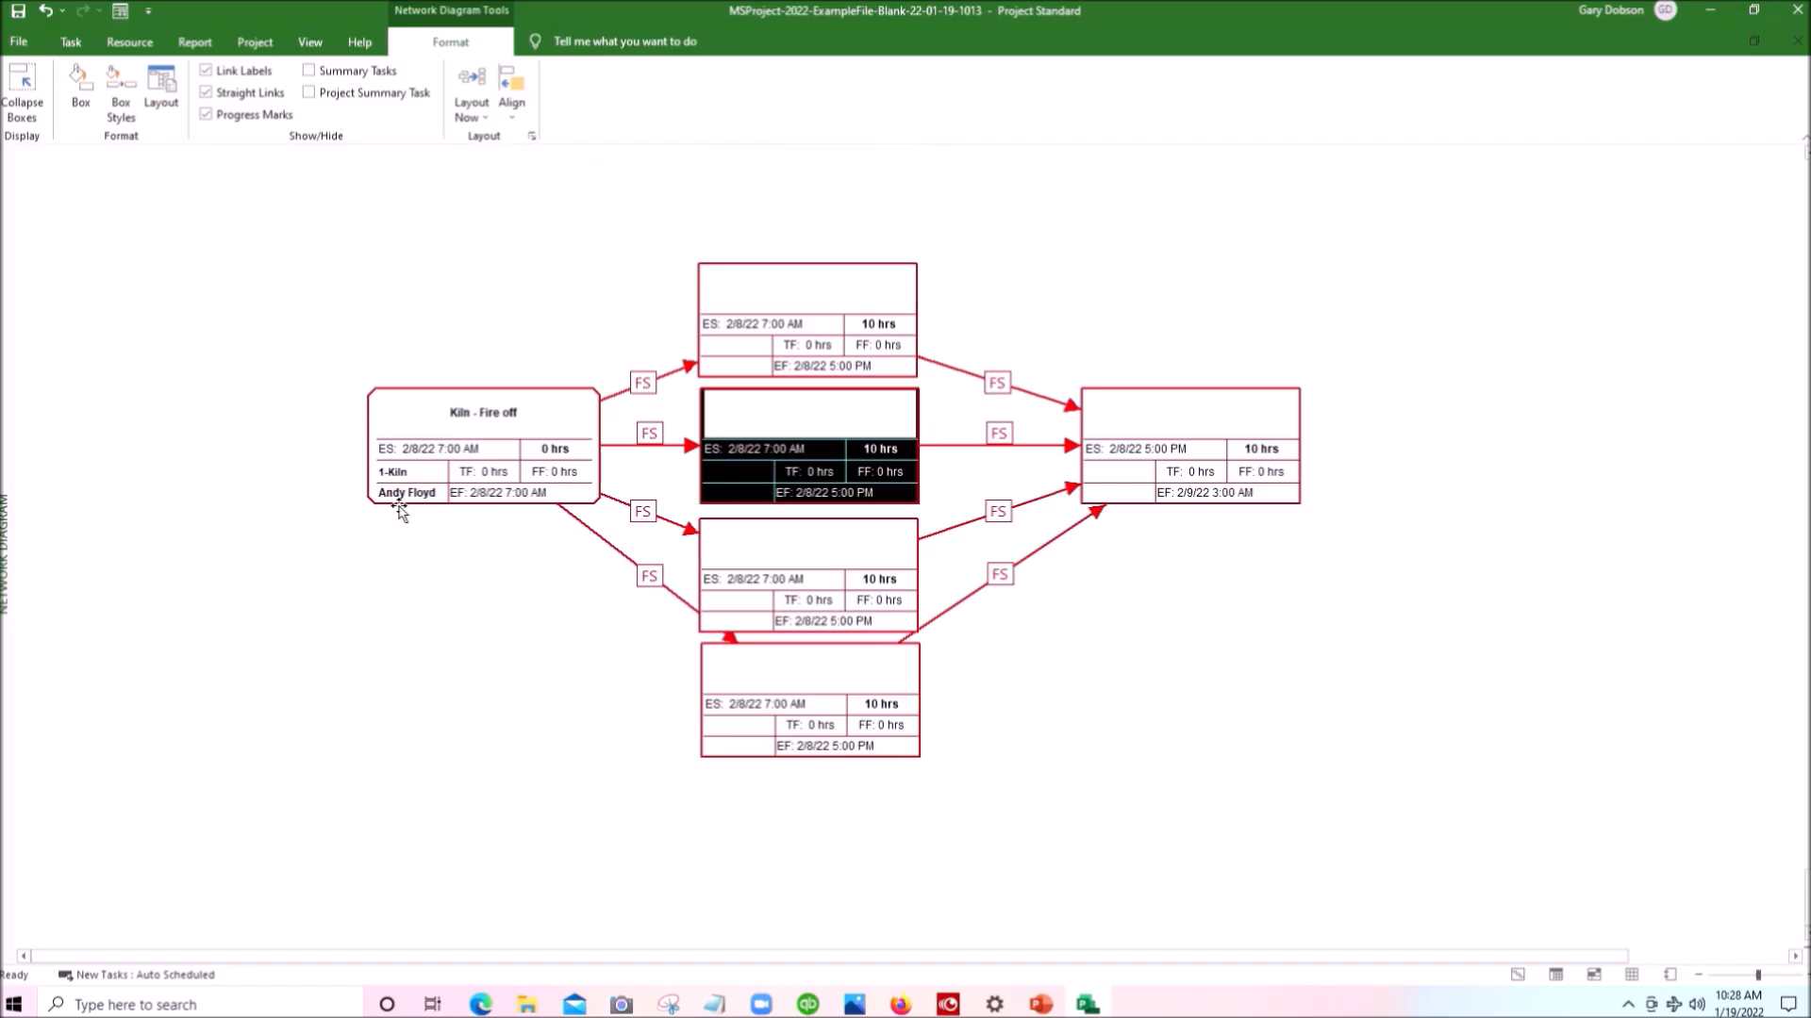
# - Select Kiln - Fire off with its whole chain of linked successors and move all six boxes down and slightly left
pyautogui.click(408, 451)
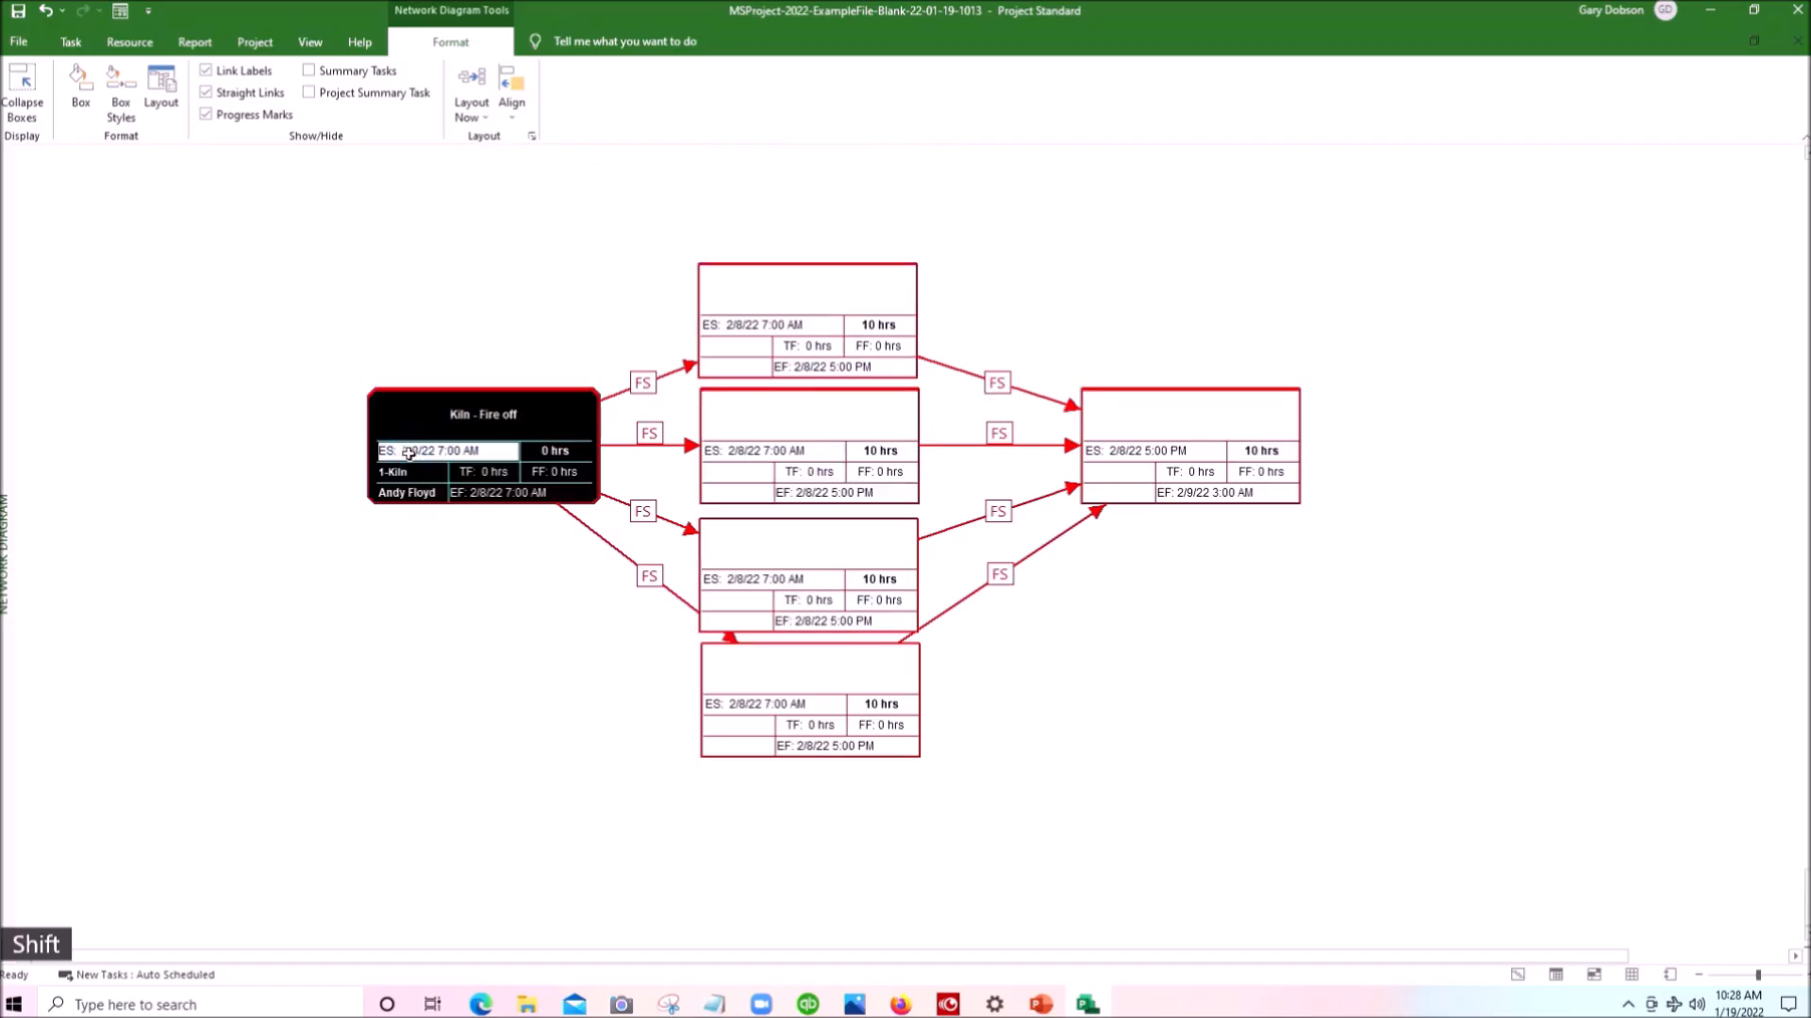
pyautogui.keyDown('shift'); pyautogui.click(409, 453); pyautogui.keyUp('shift')
pyautogui.moveTo(437, 511); pyautogui.dragTo(422, 616)
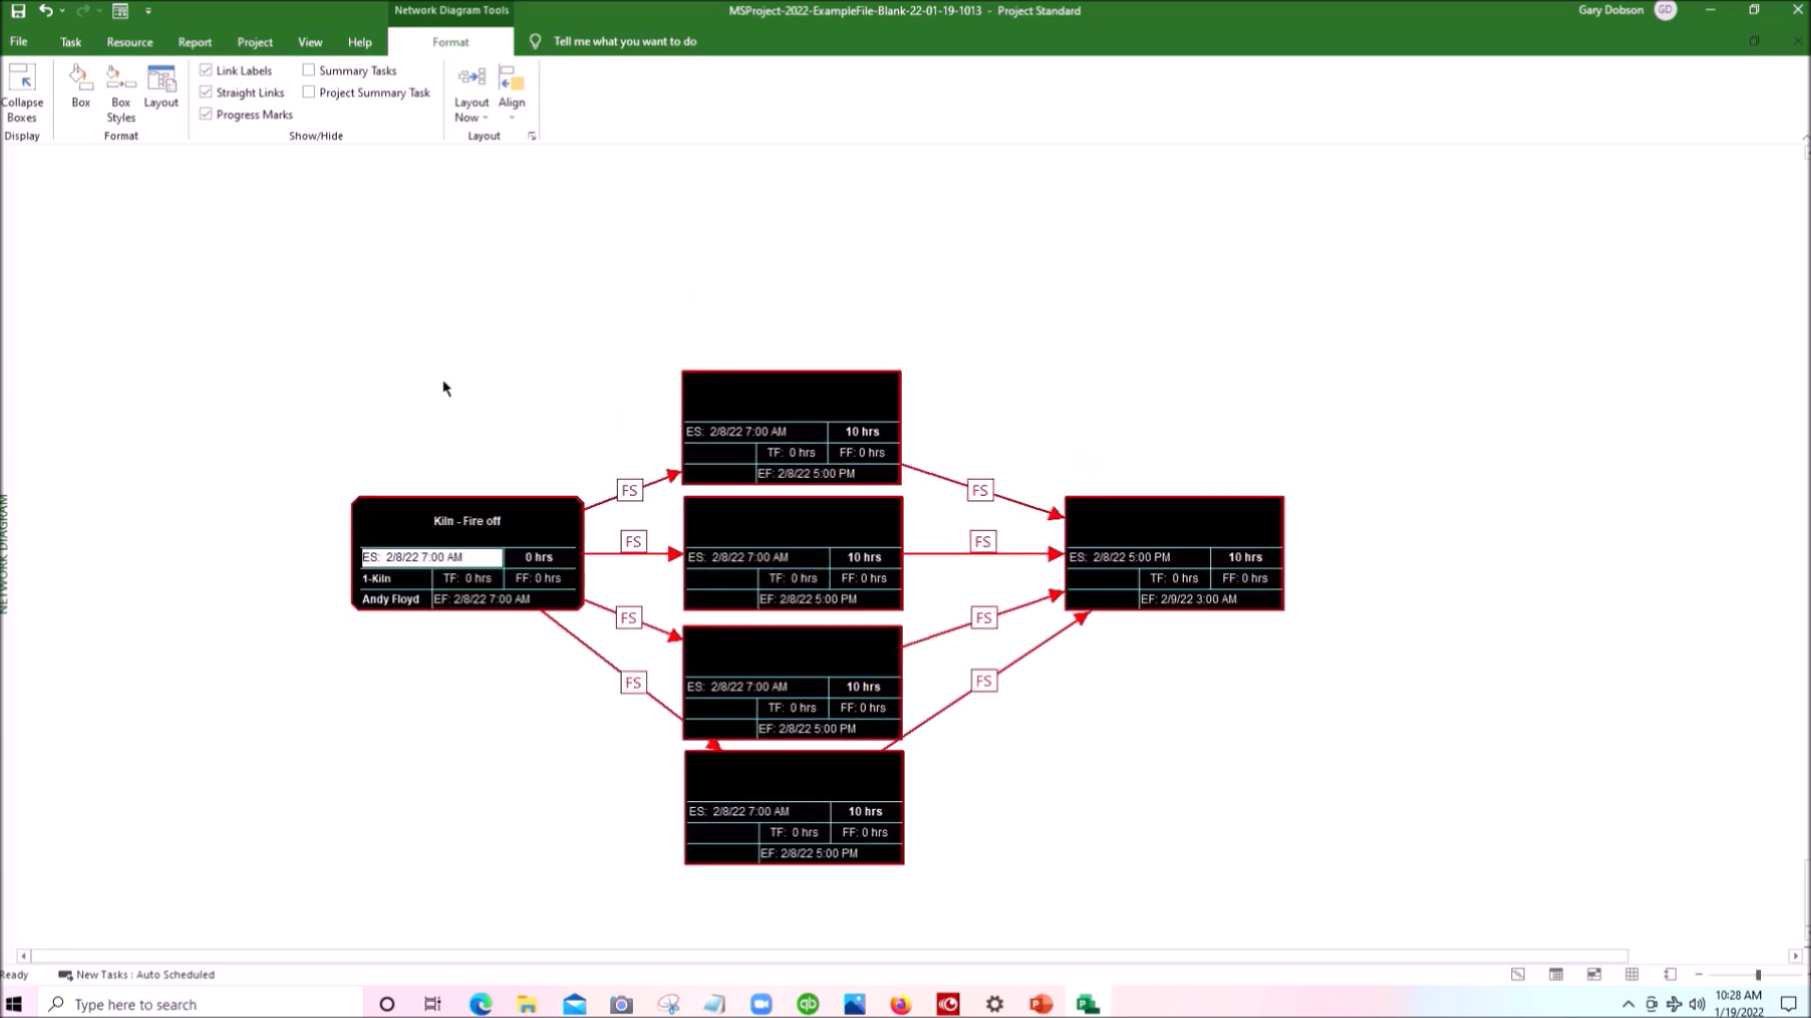
# - Name the column's first task box A and set its duration to 5 hours
pyautogui.scroll(-2, 446, 389)
pyautogui.scroll(1, 446, 388)
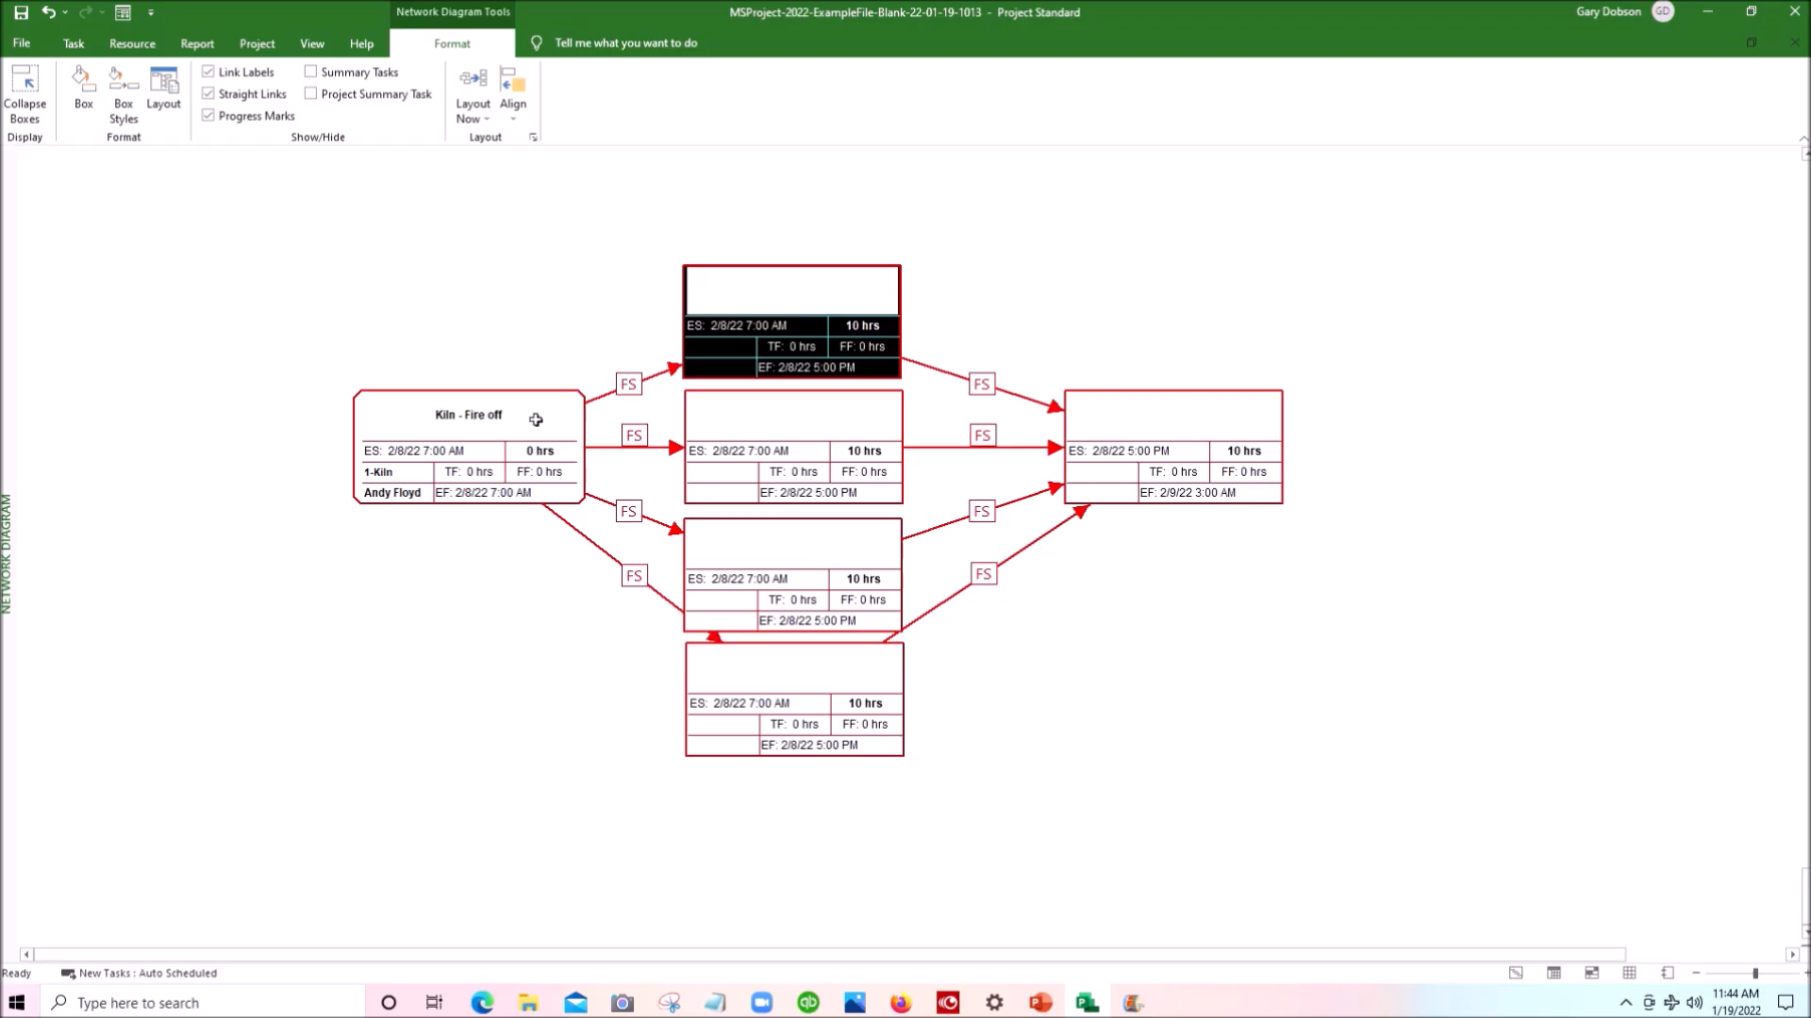
pyautogui.doubleClick(762, 297)
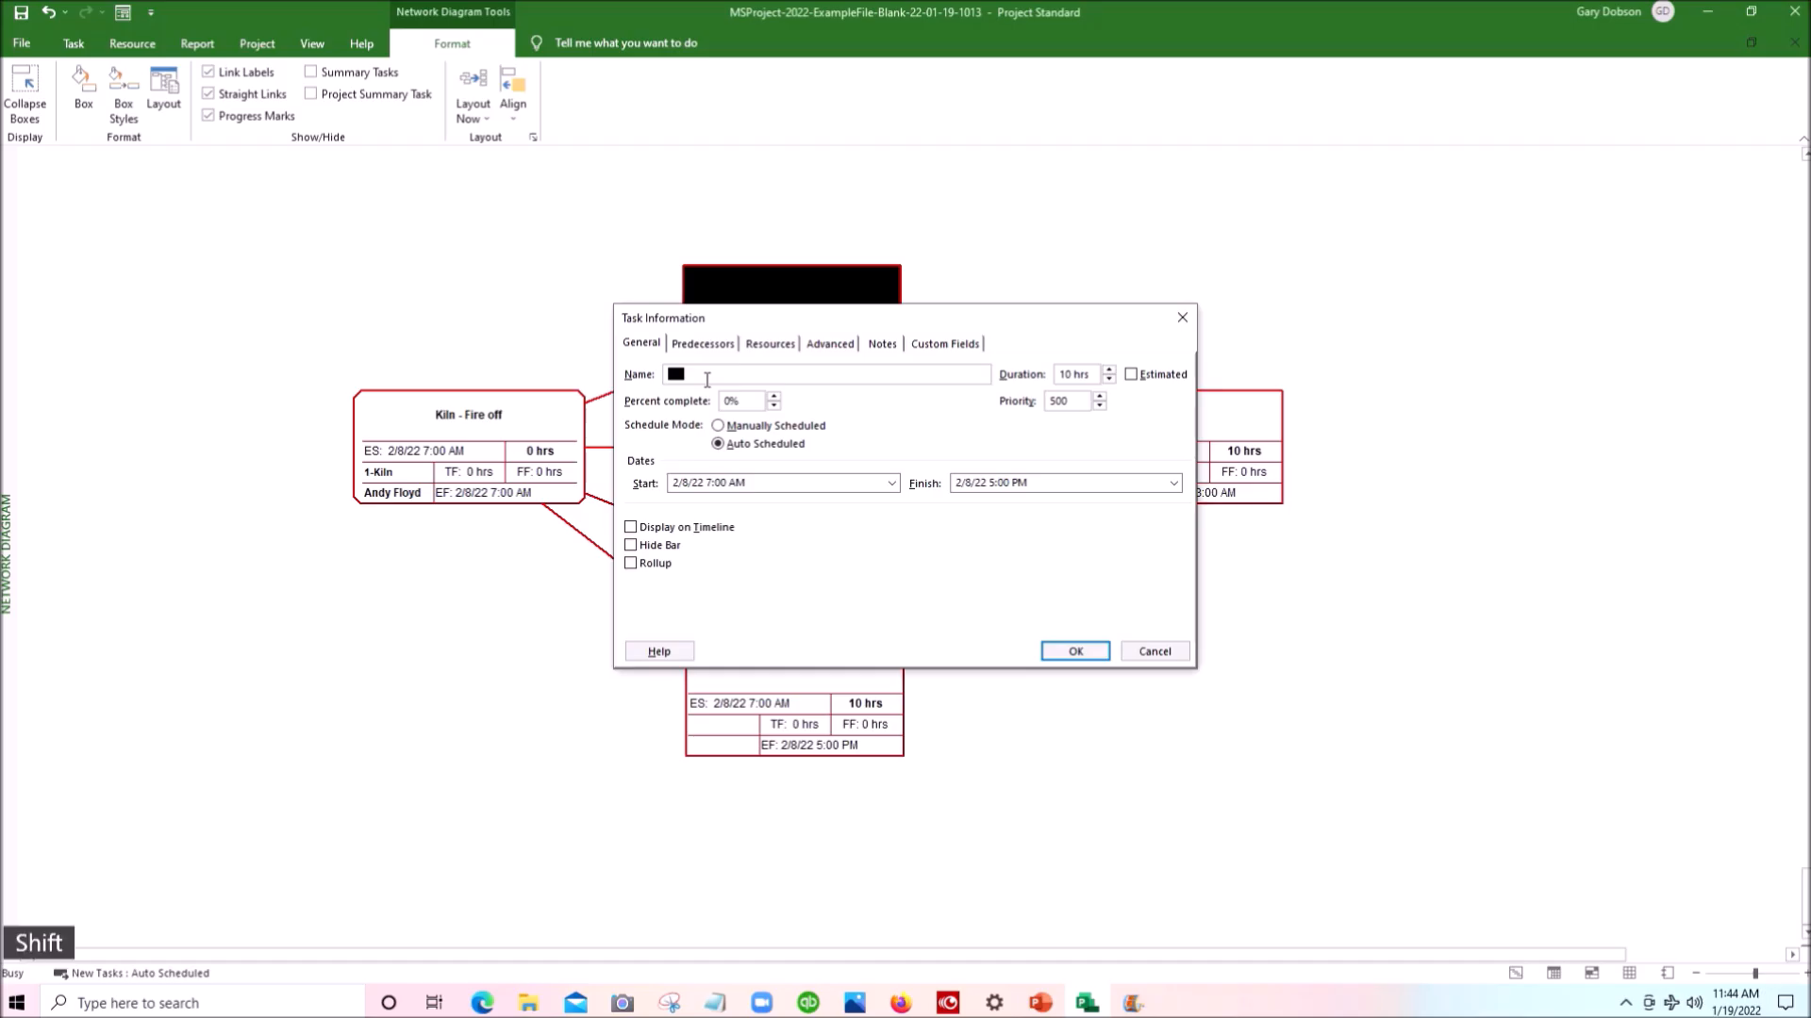
pyautogui.write('Name')
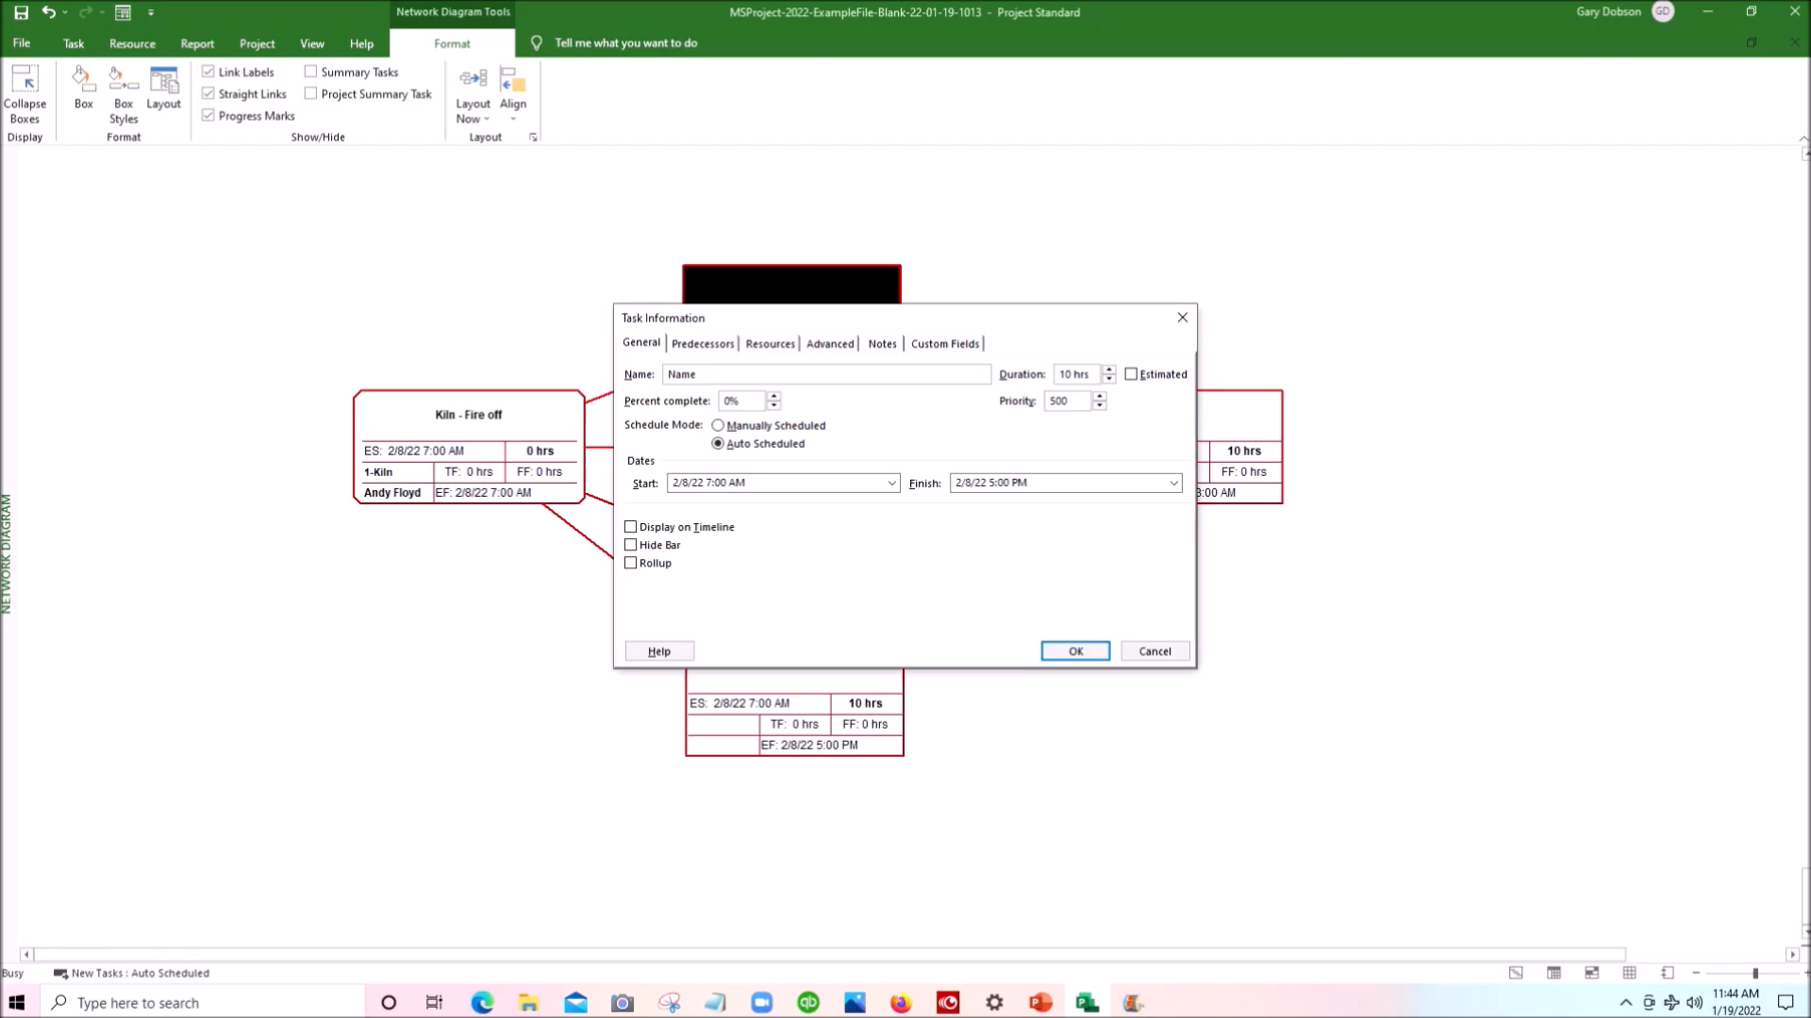
pyautogui.press('BackSpace')
pyautogui.press('BackSpace')
pyautogui.press('BackSpace')
pyautogui.press('BackSpace')
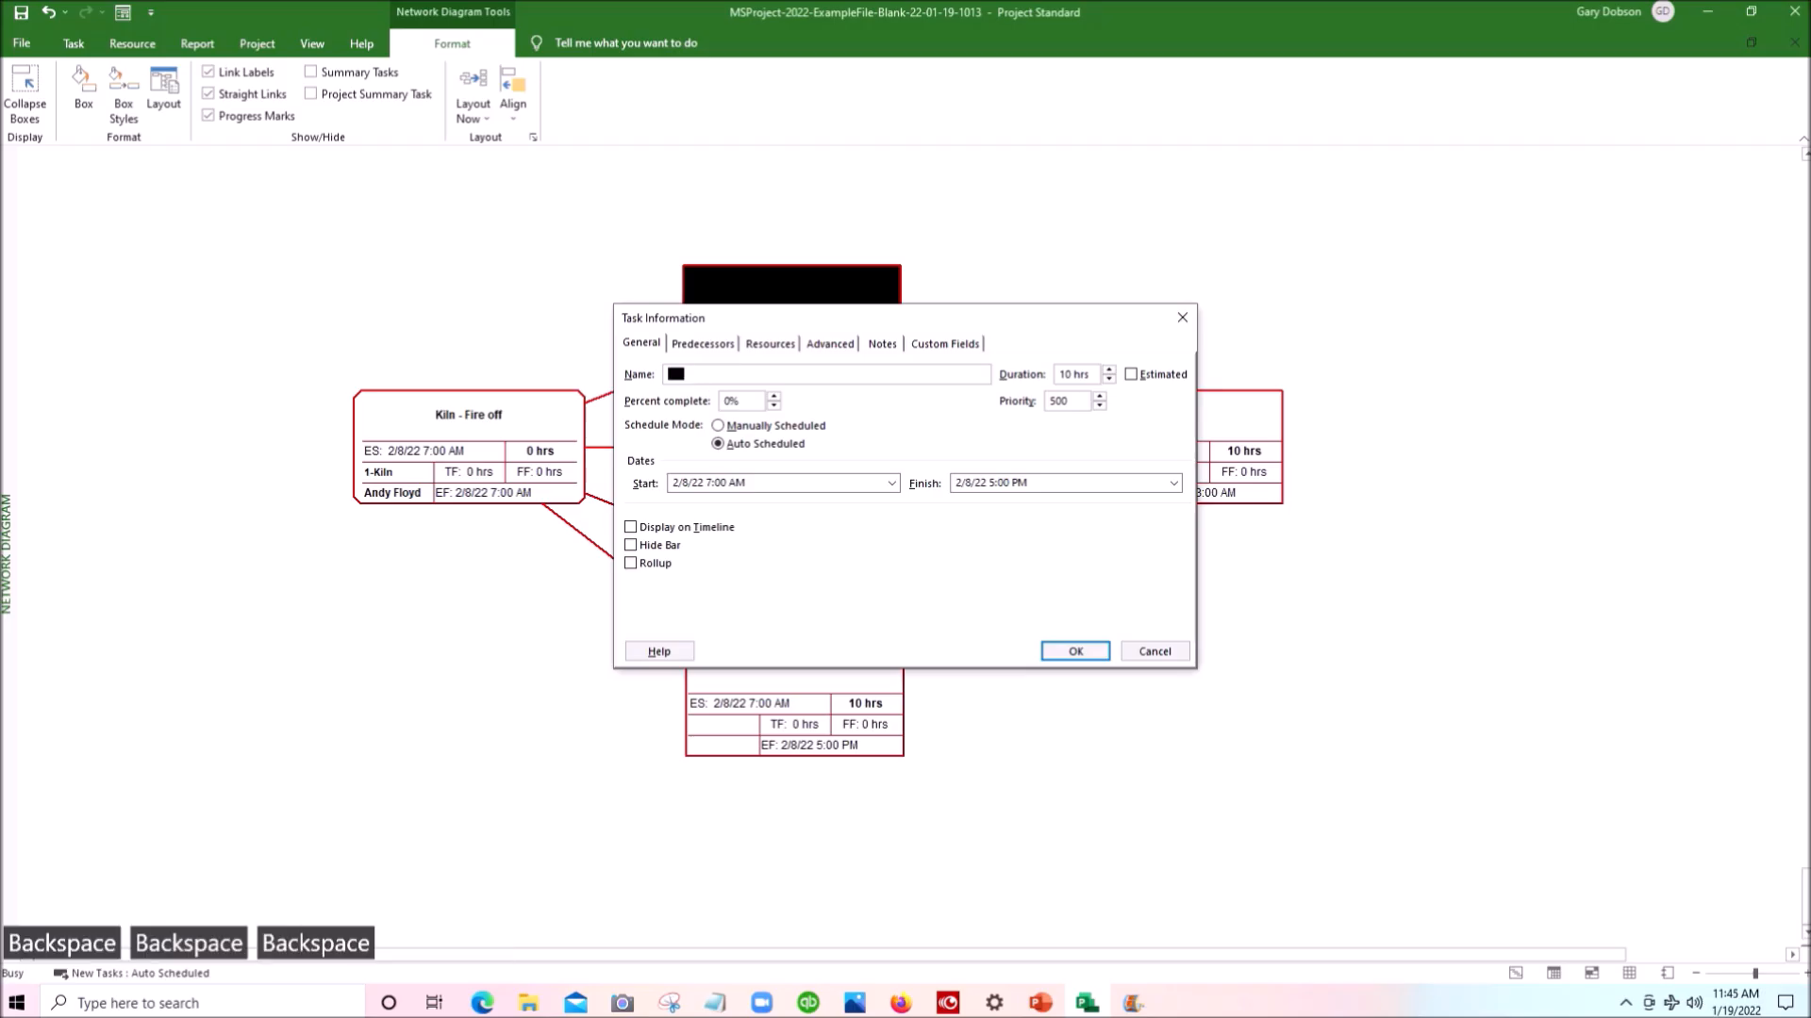
pyautogui.write('A')
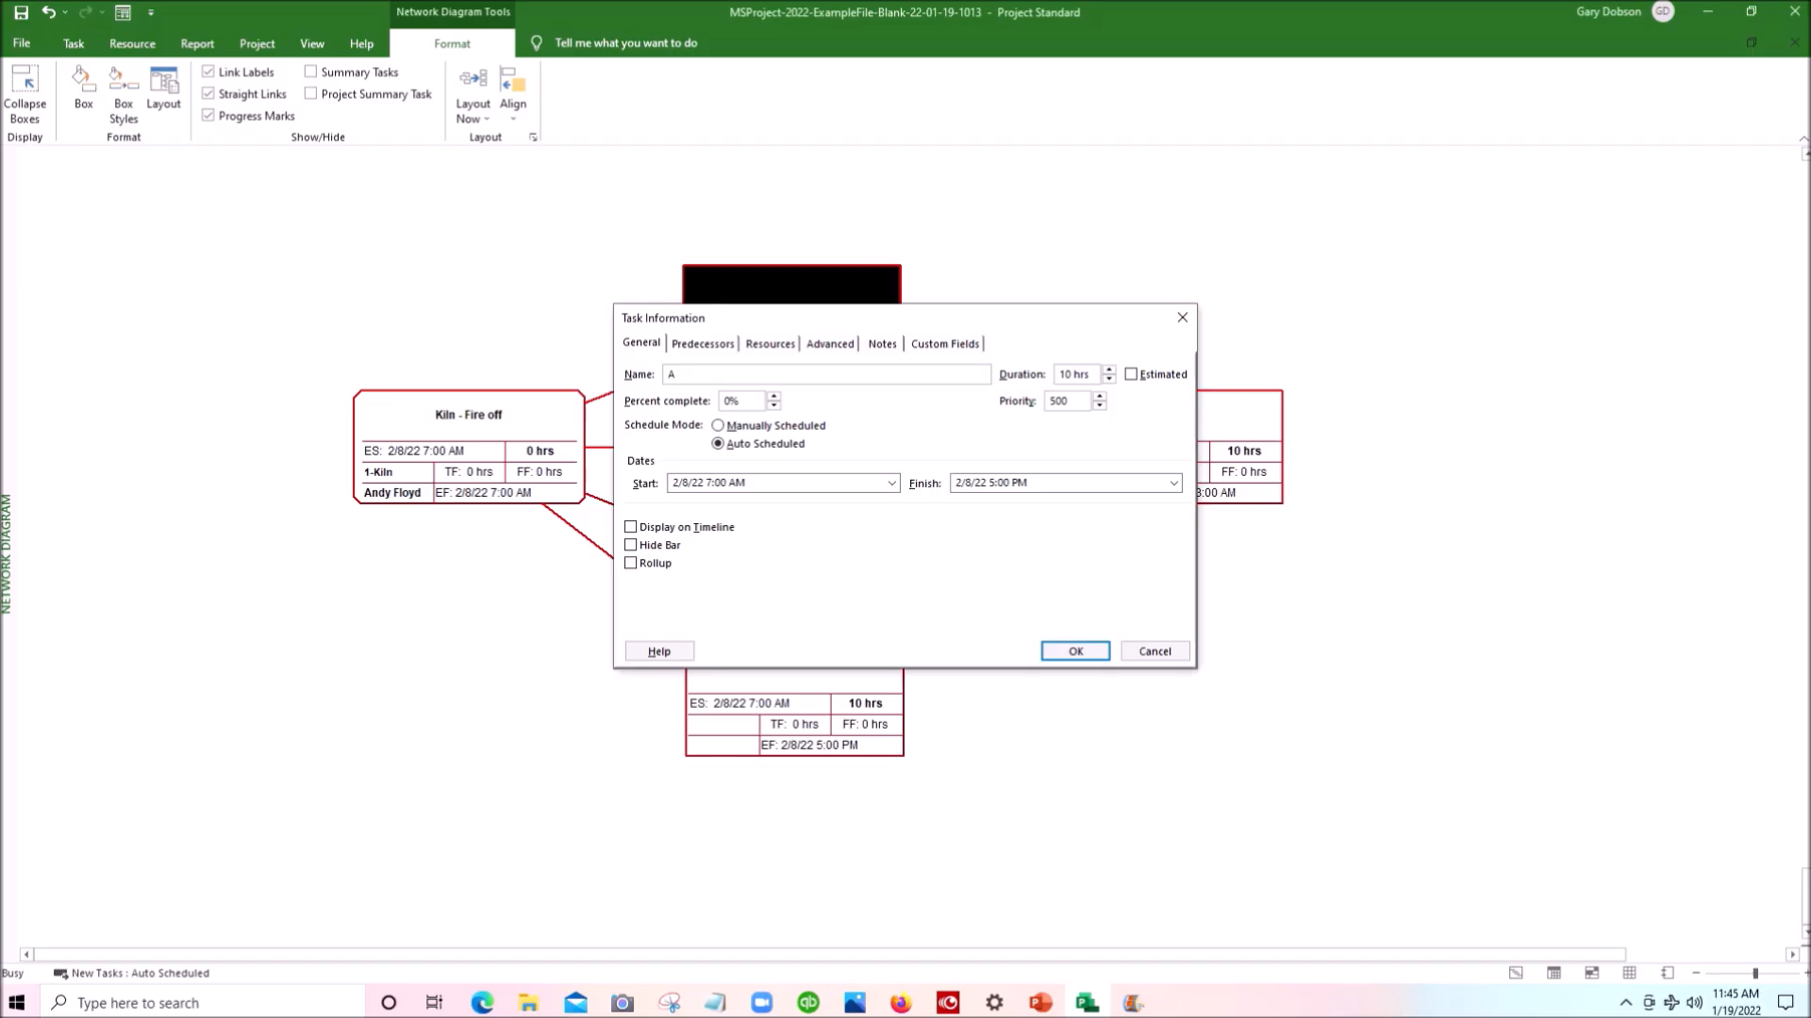
pyautogui.click(686, 375)
pyautogui.press('Tab')
pyautogui.write('5')
pyautogui.press('Return')
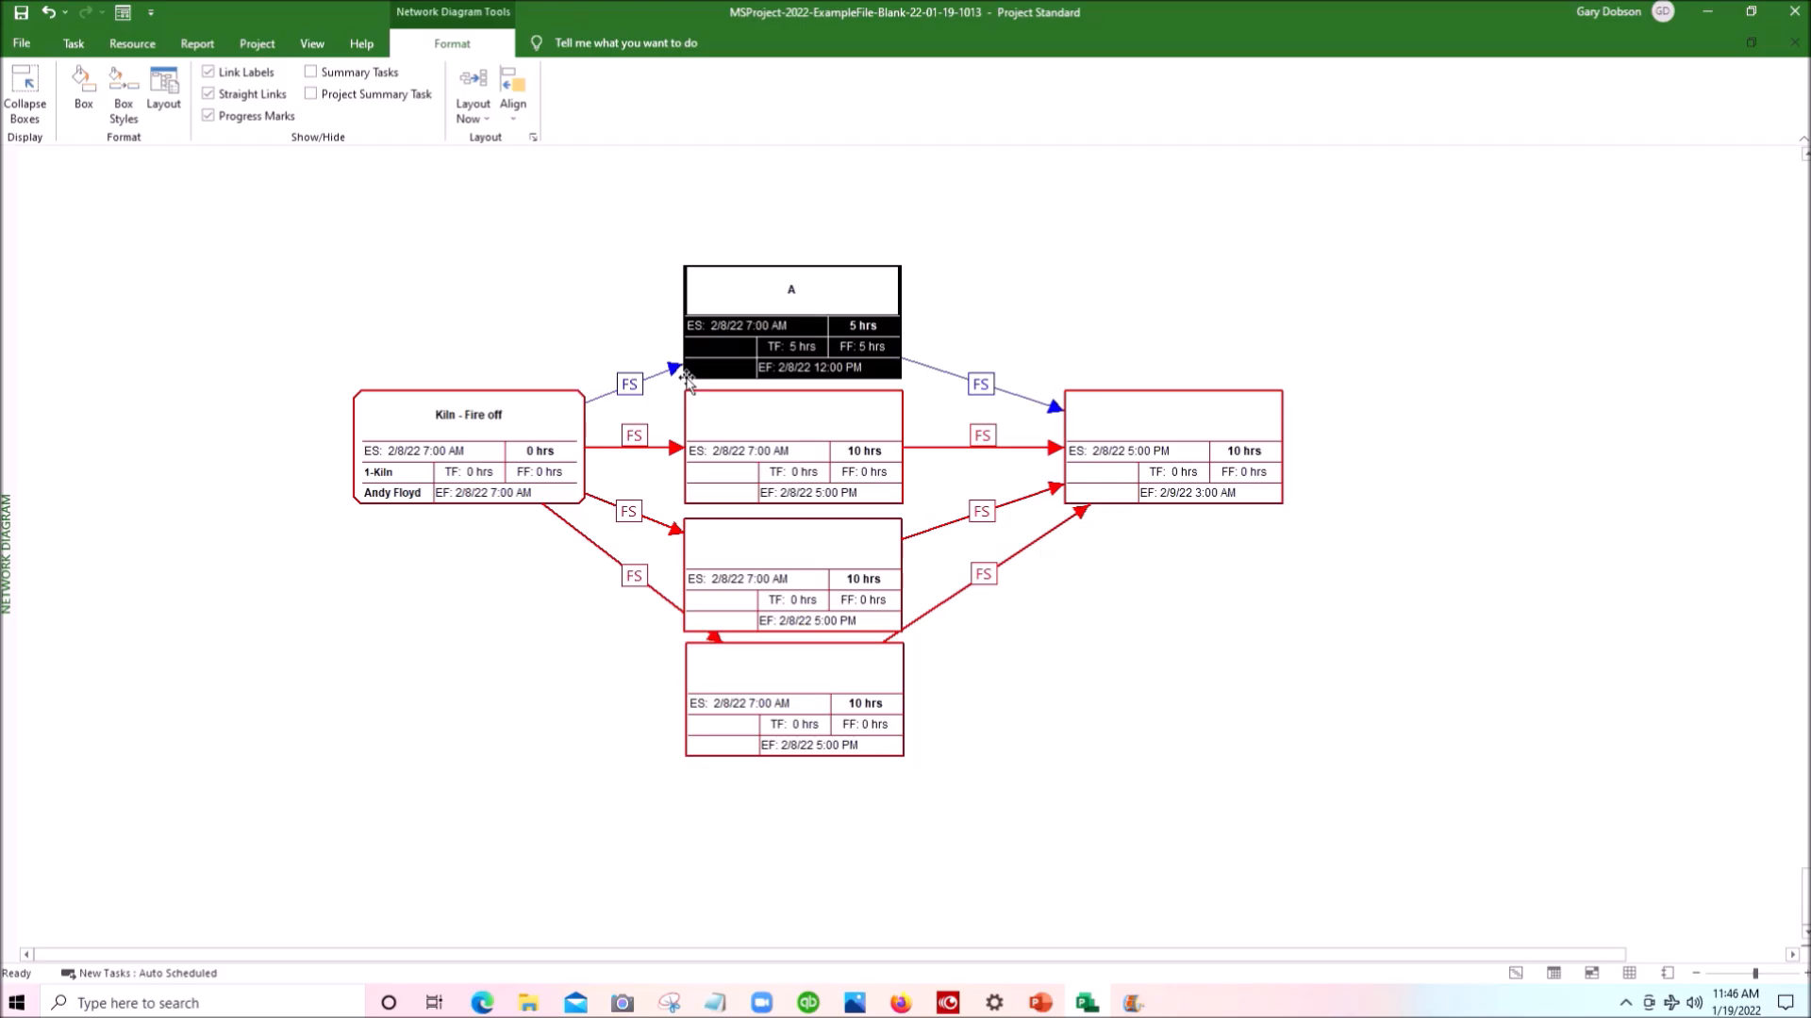
# - Name the column's second task box B and set its duration to 3 hours
pyautogui.doubleClick(791, 422)
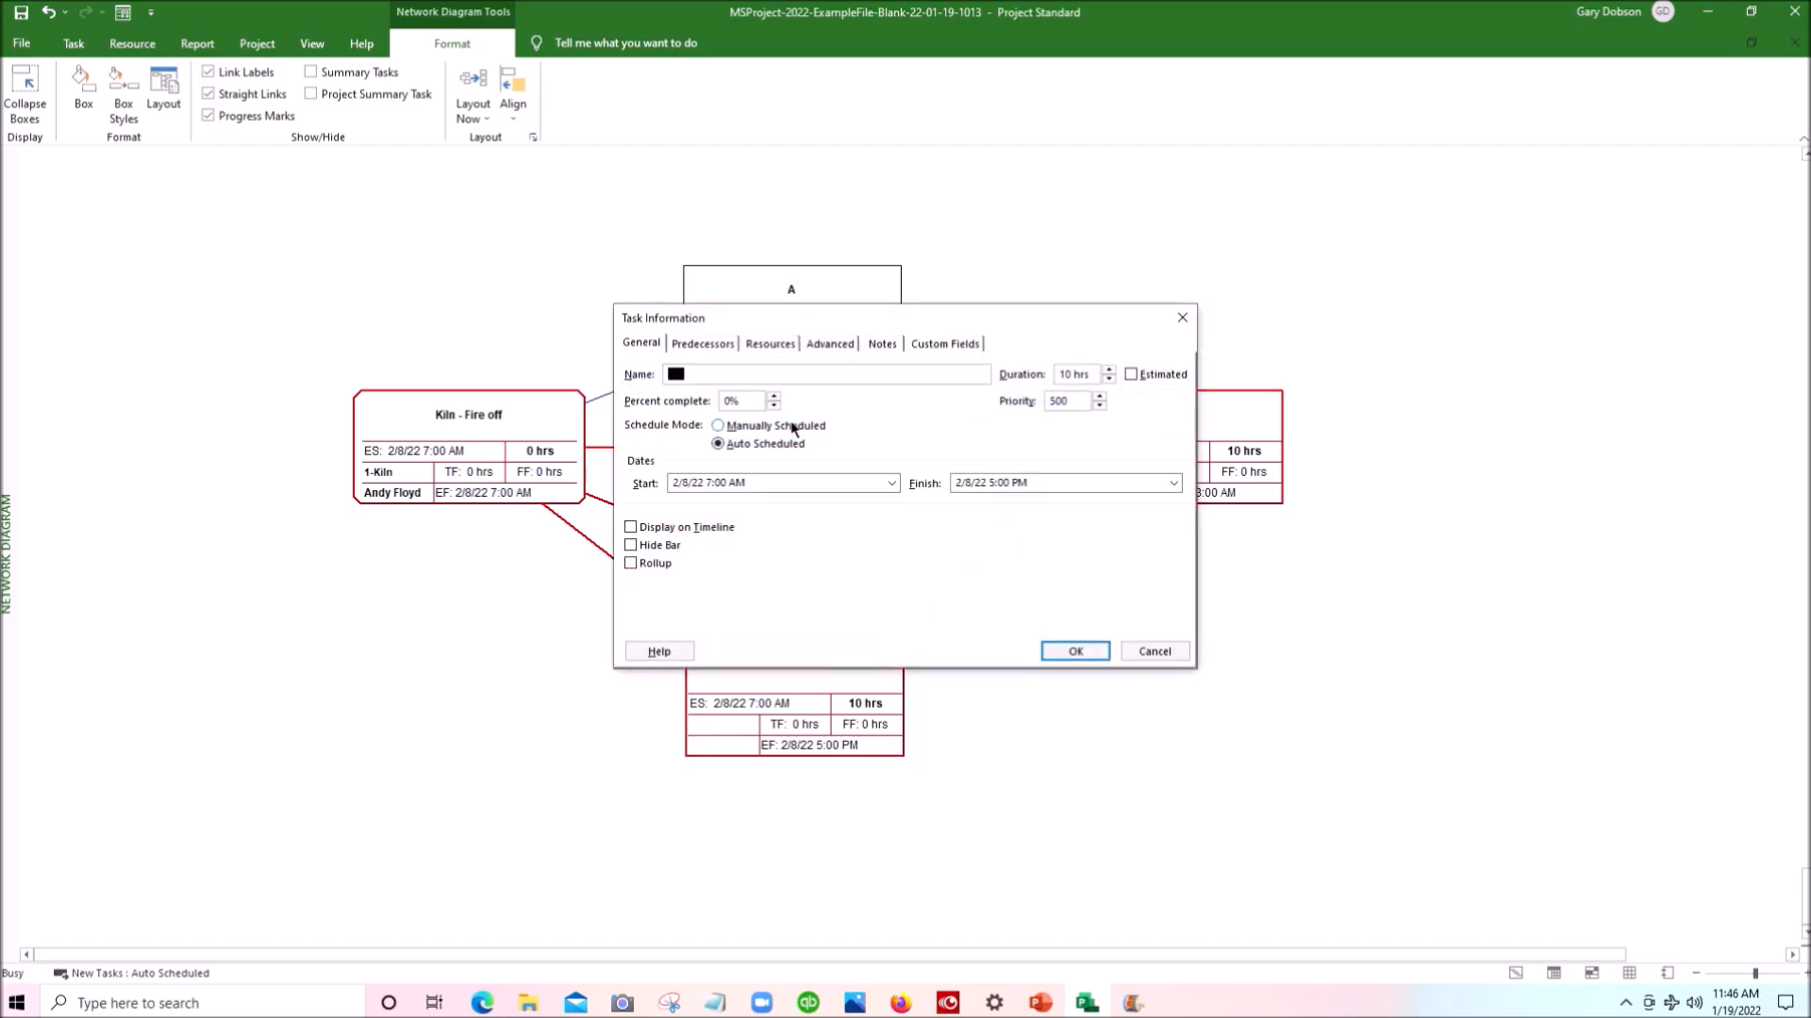
pyautogui.write('B')
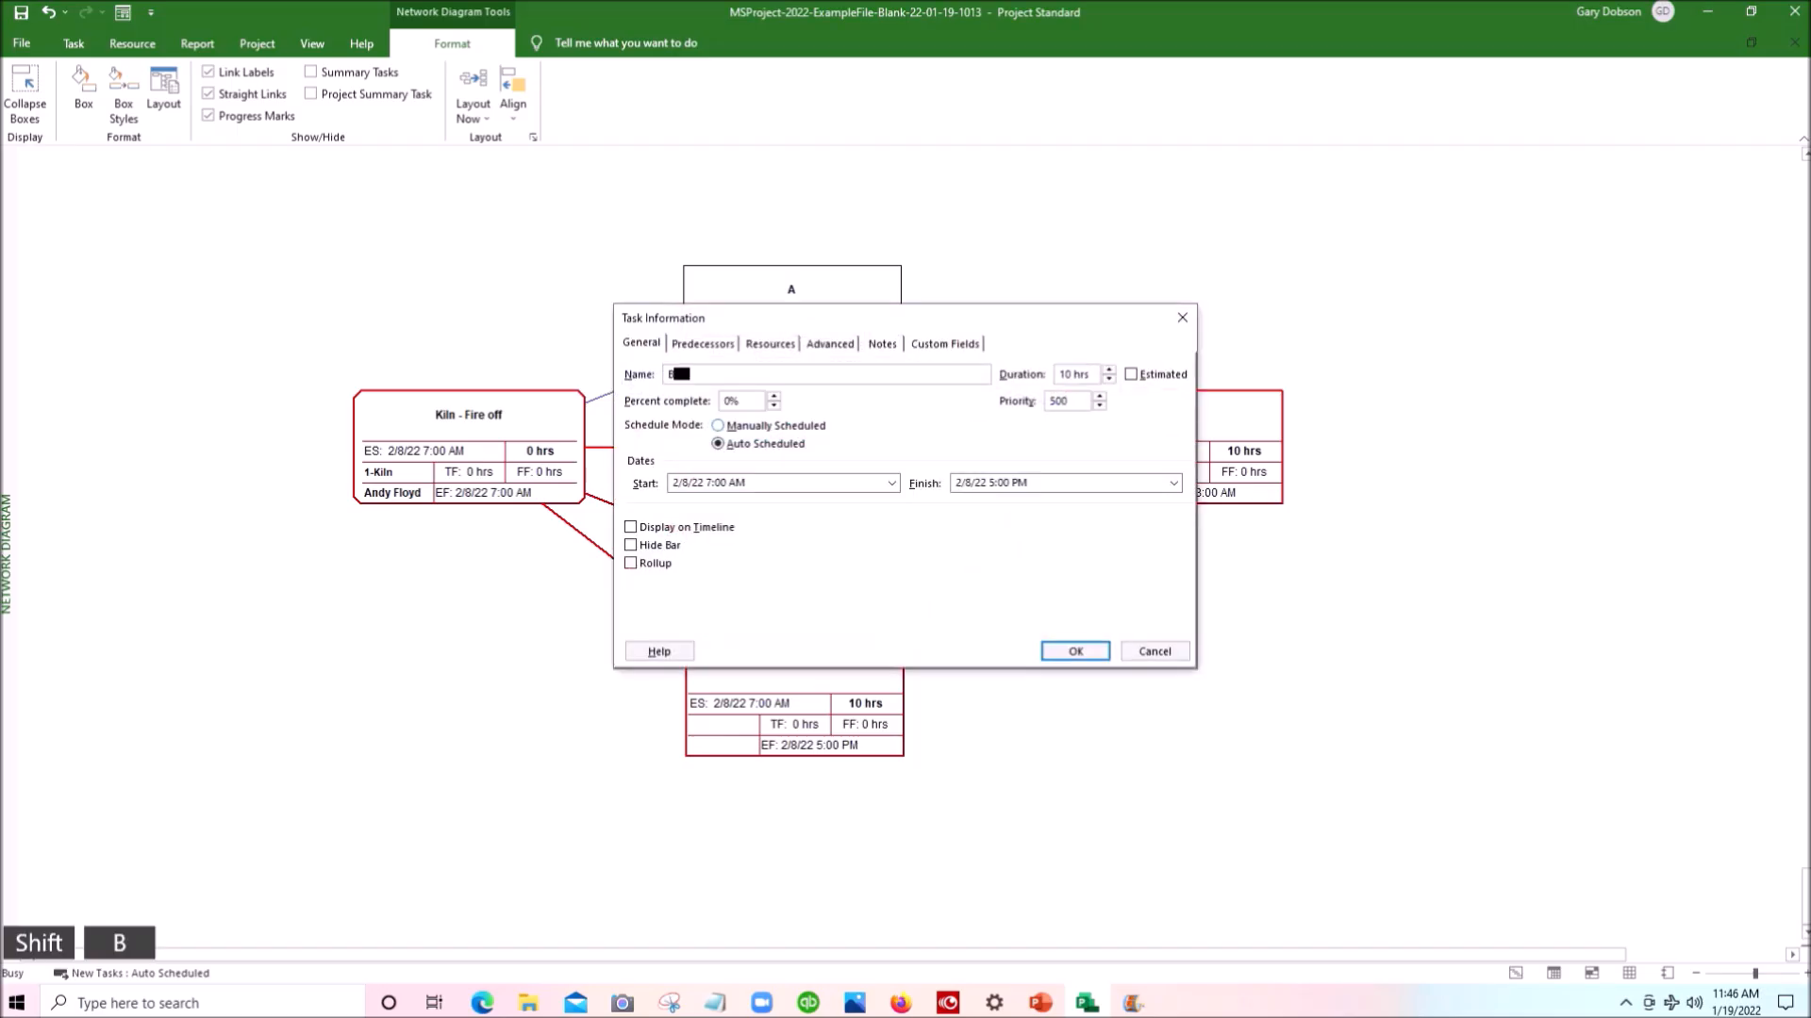
pyautogui.press('Tab')
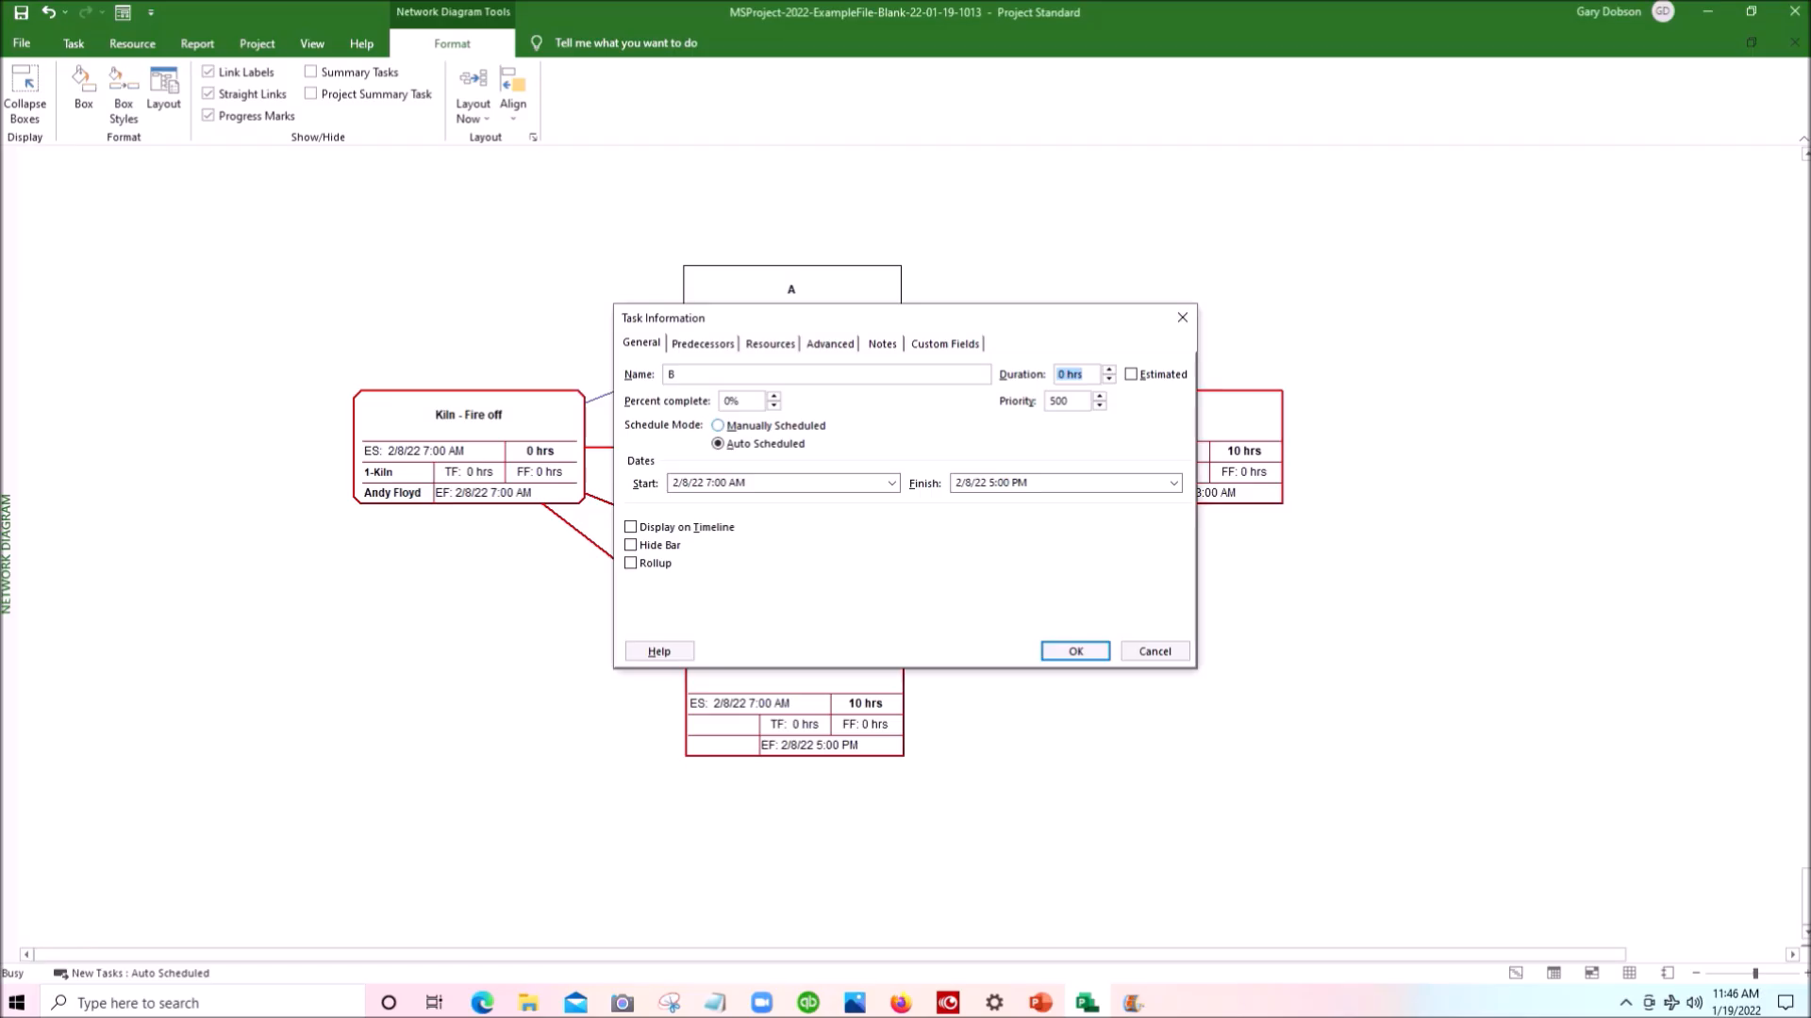
pyautogui.write('3')
pyautogui.press('Return')
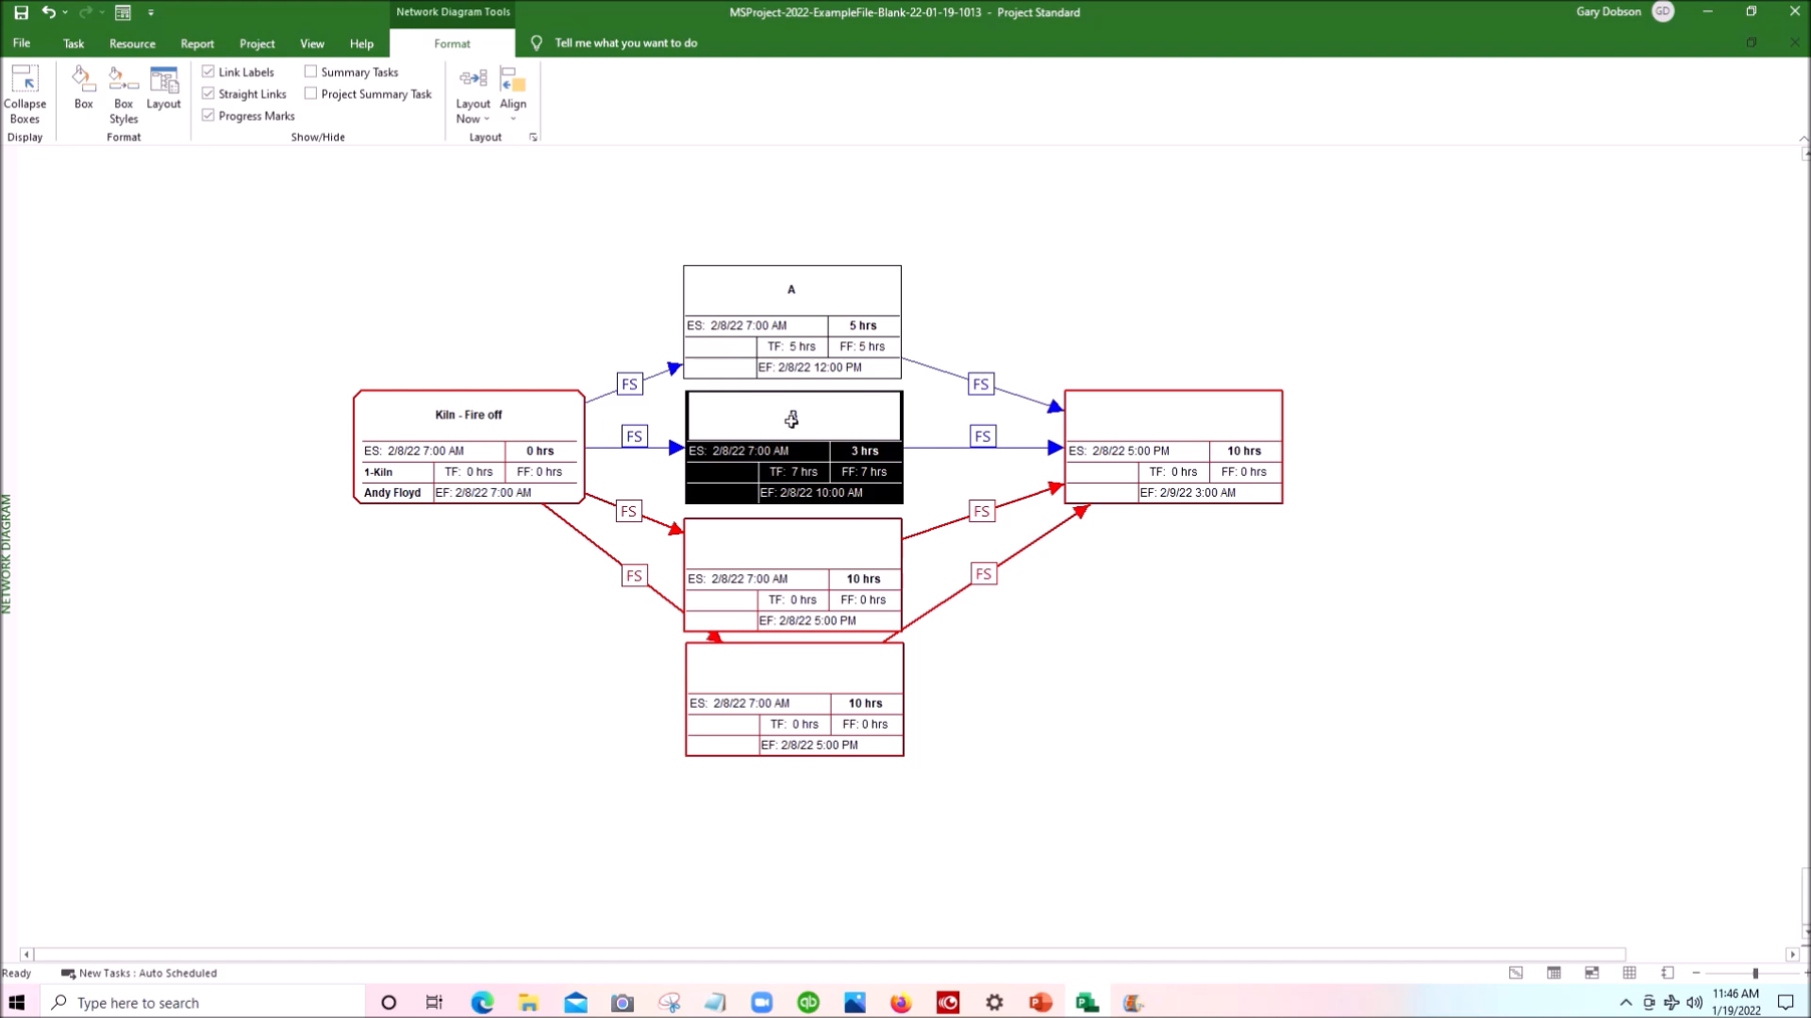
# - Name the column's third task box C and set its duration to 4 hours
pyautogui.doubleClick(783, 553)
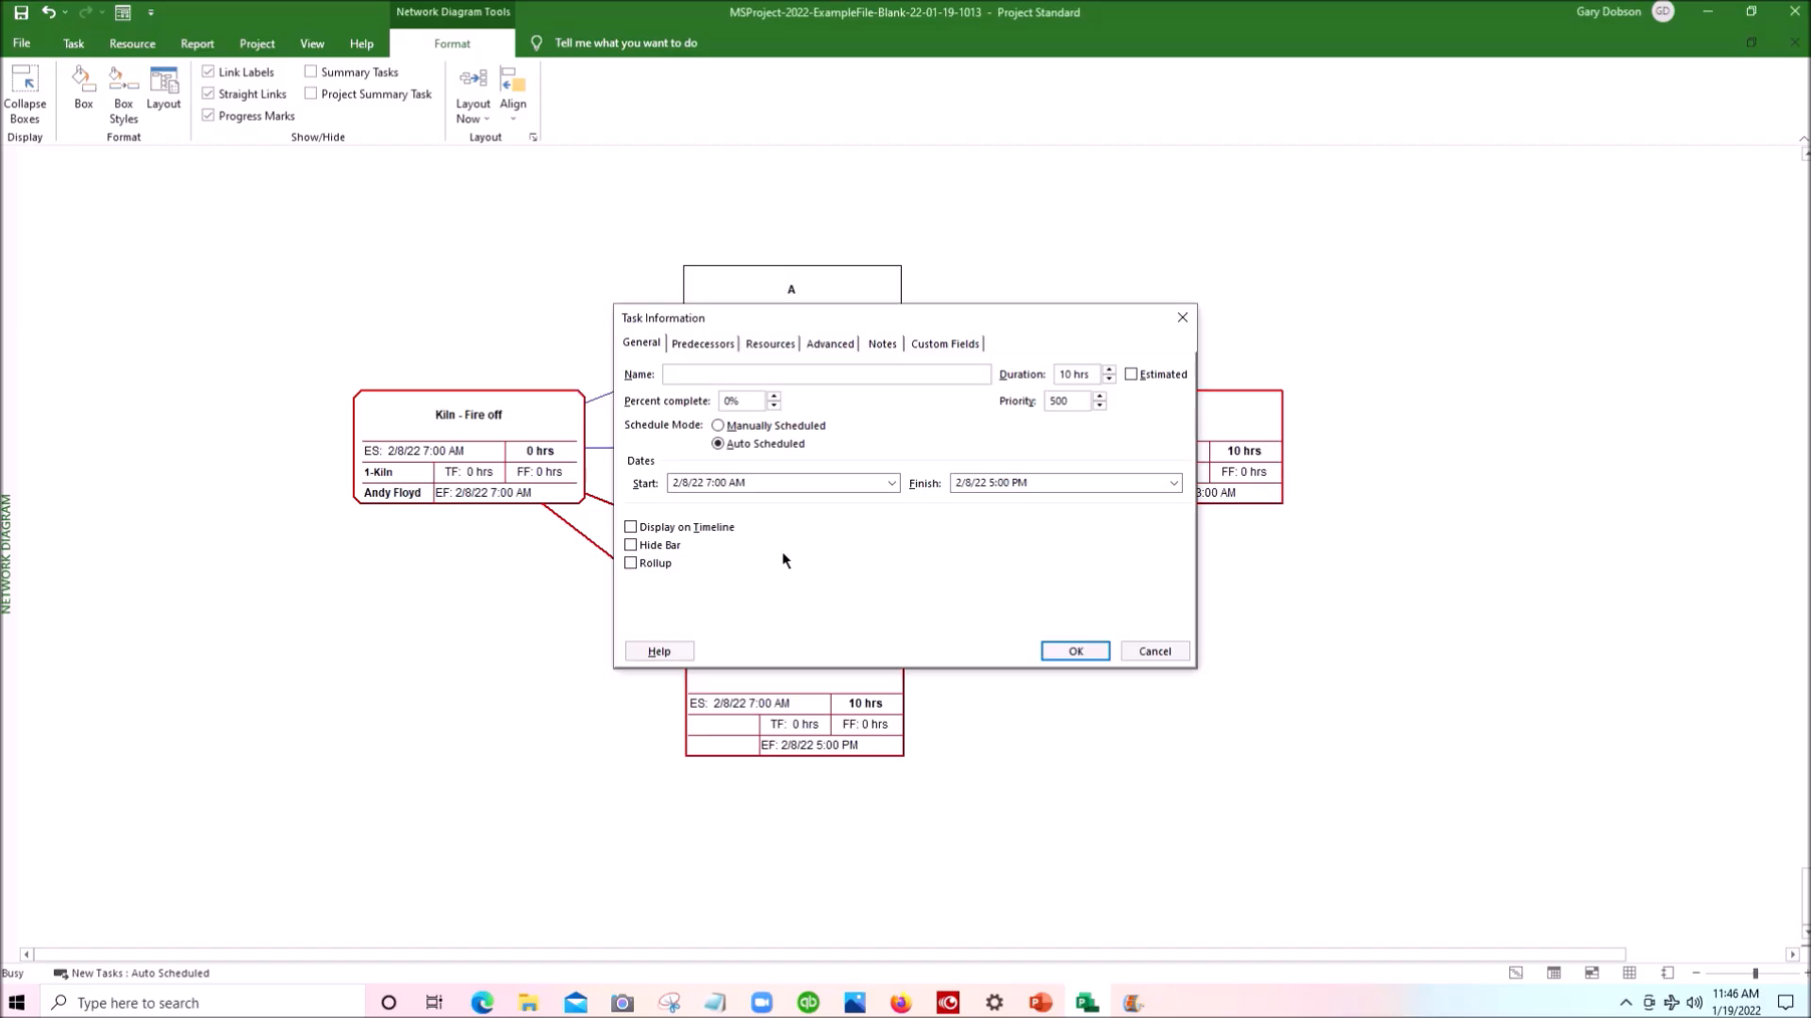
pyautogui.write('C')
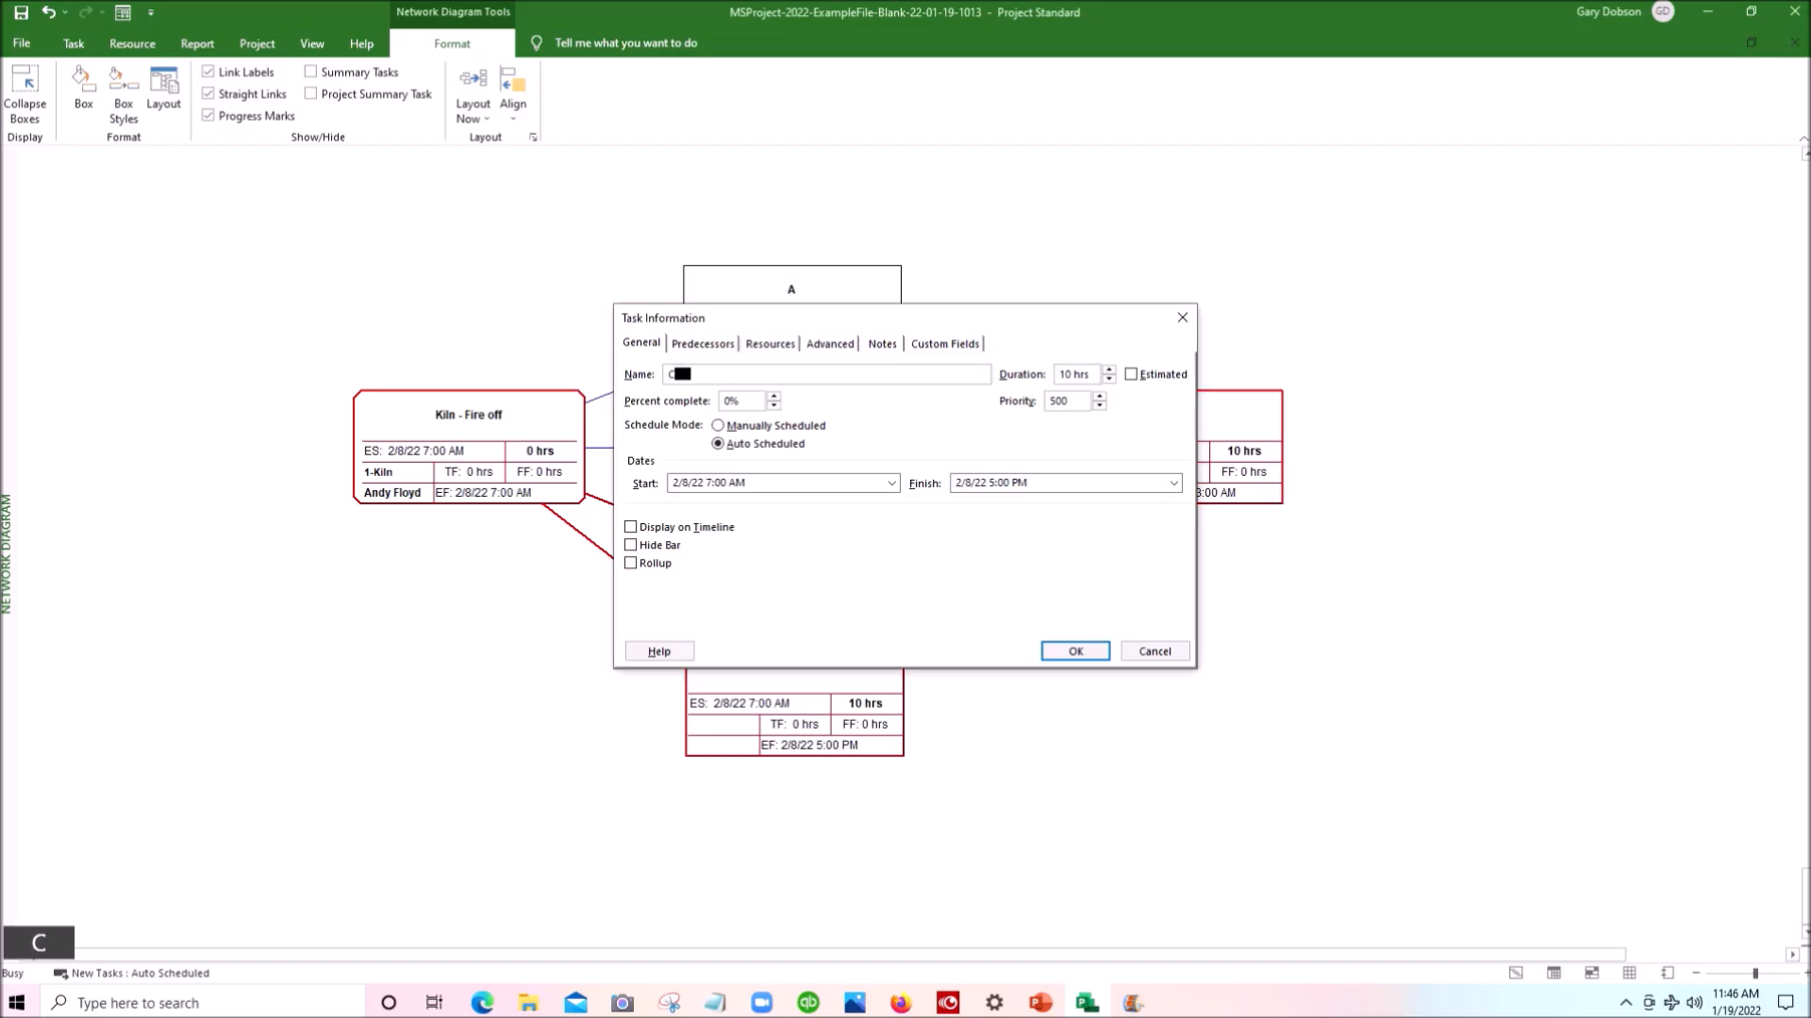
pyautogui.press('Tab')
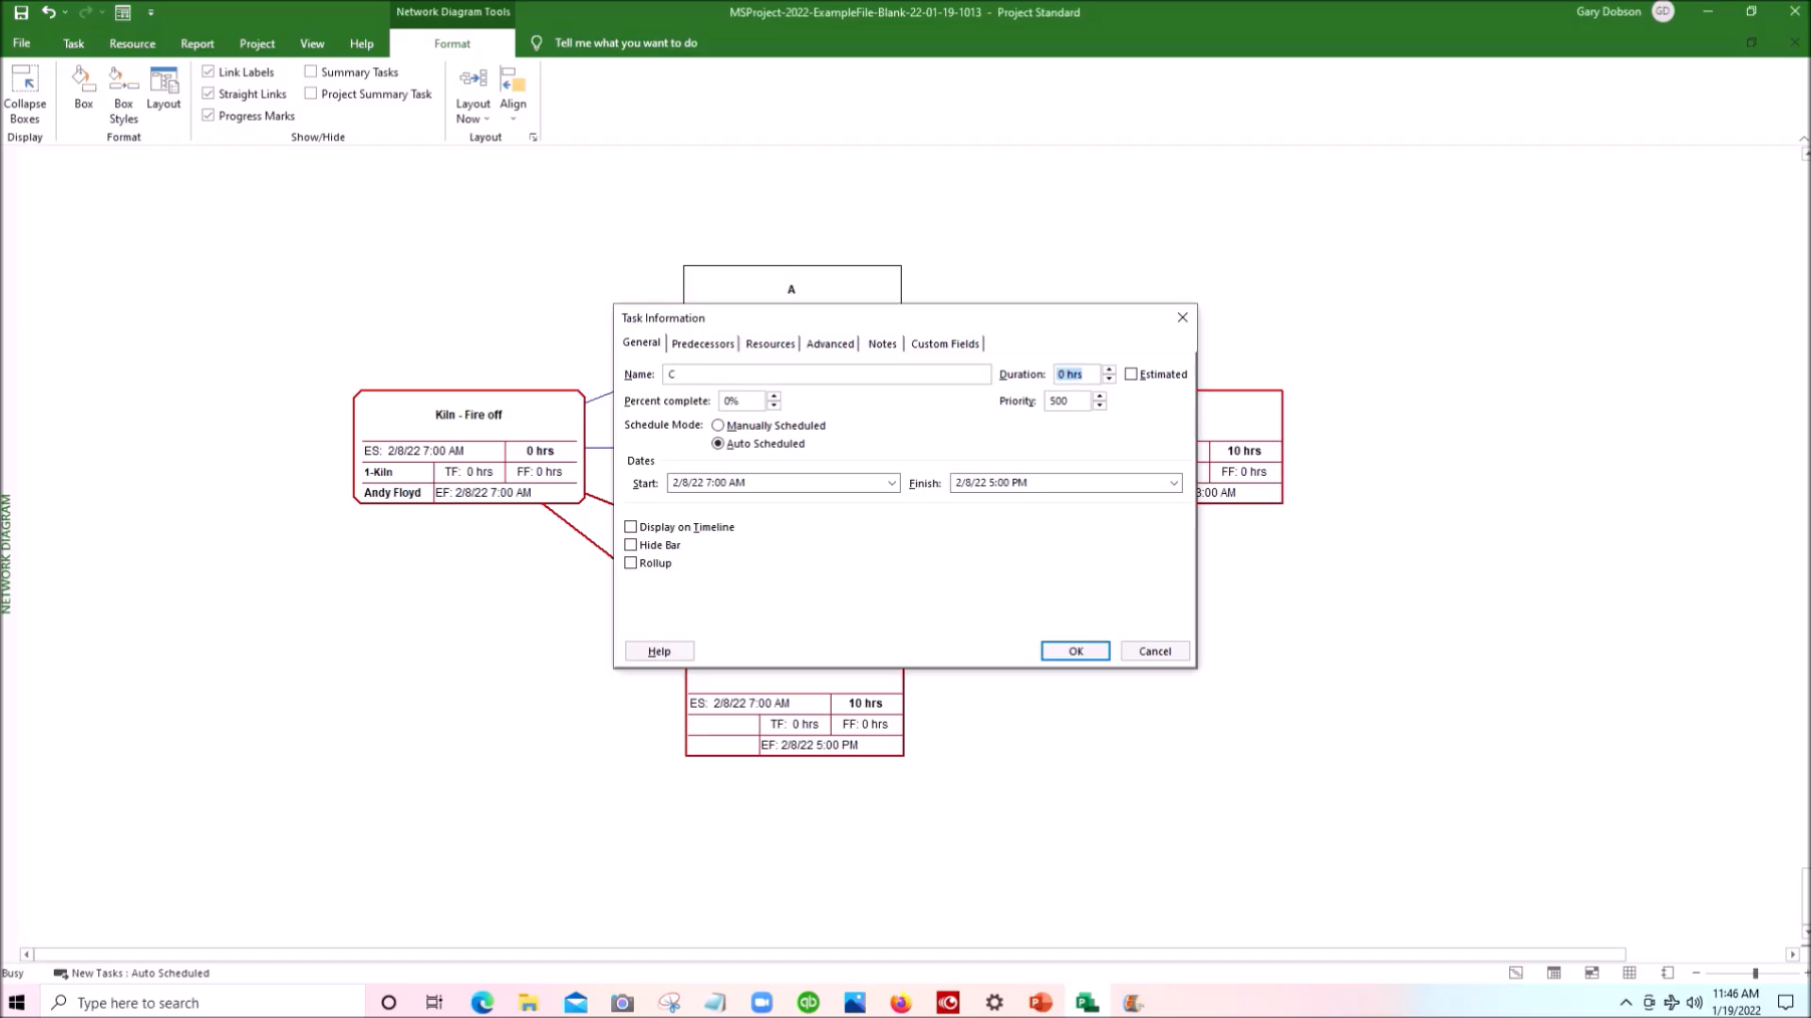
pyautogui.write('4')
pyautogui.press('Return')
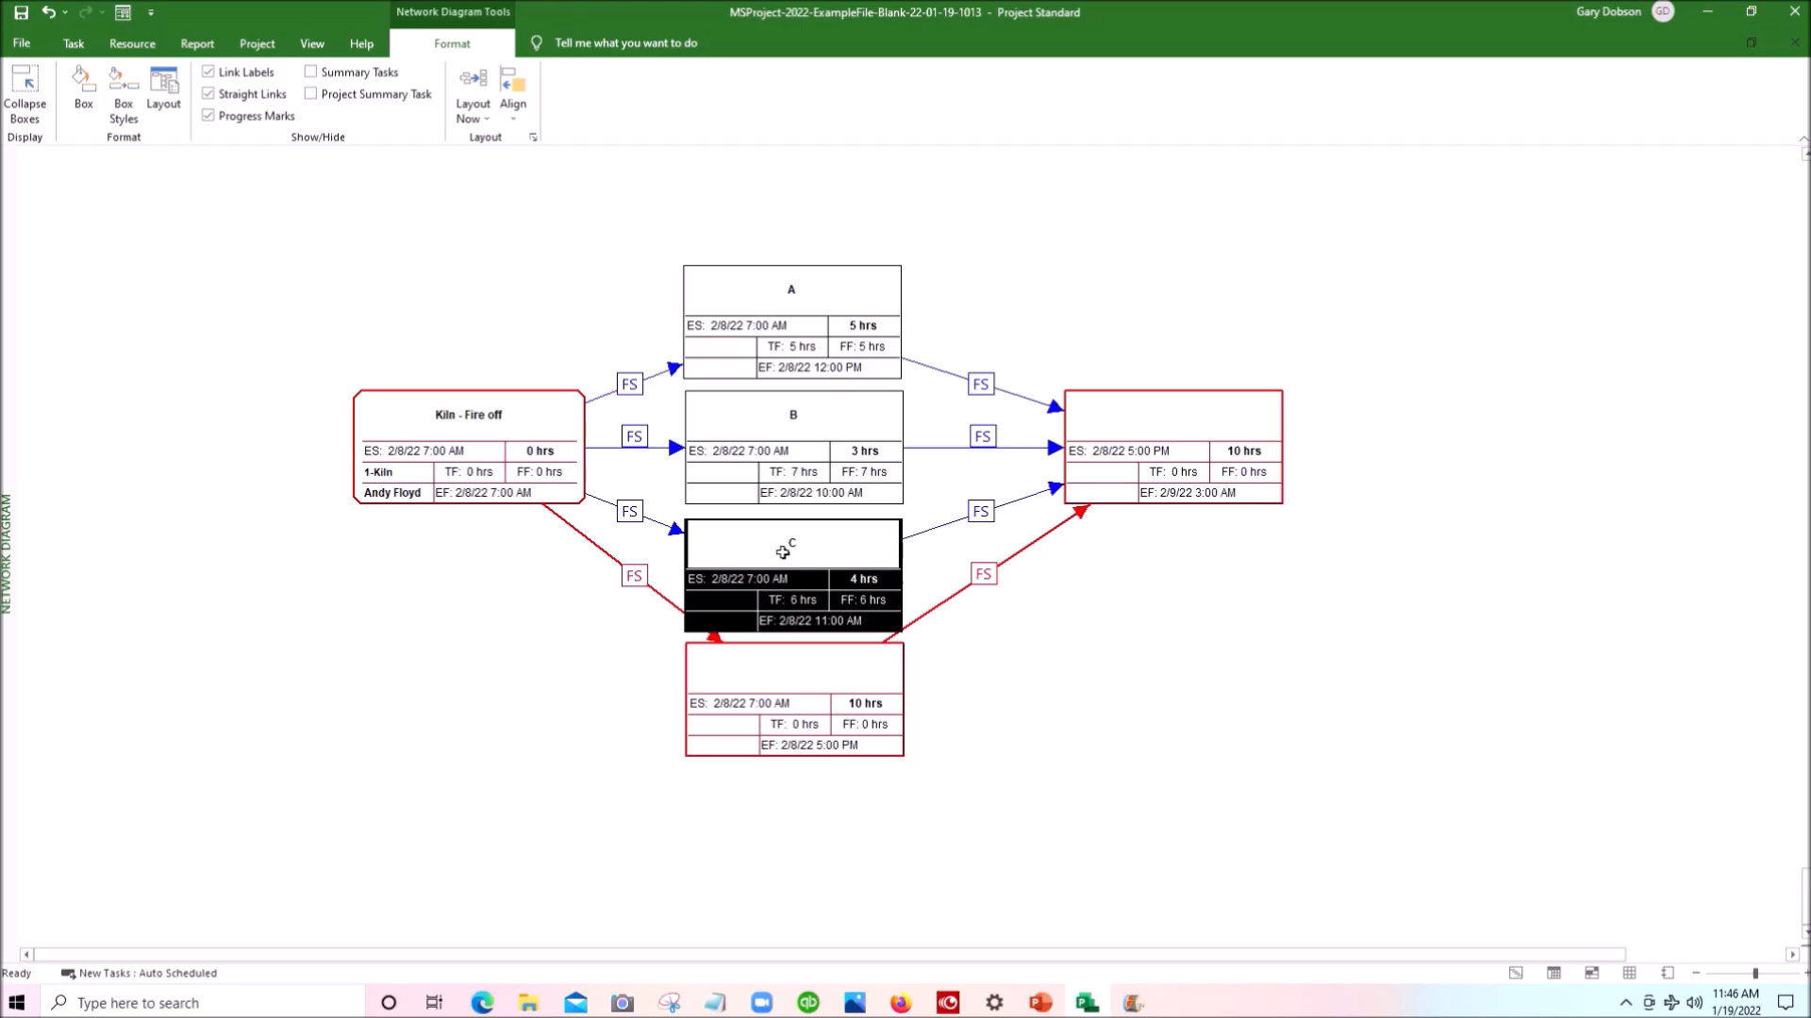
# - Name the column's fourth task box D and set its duration to 6 hours
pyautogui.doubleClick(801, 671)
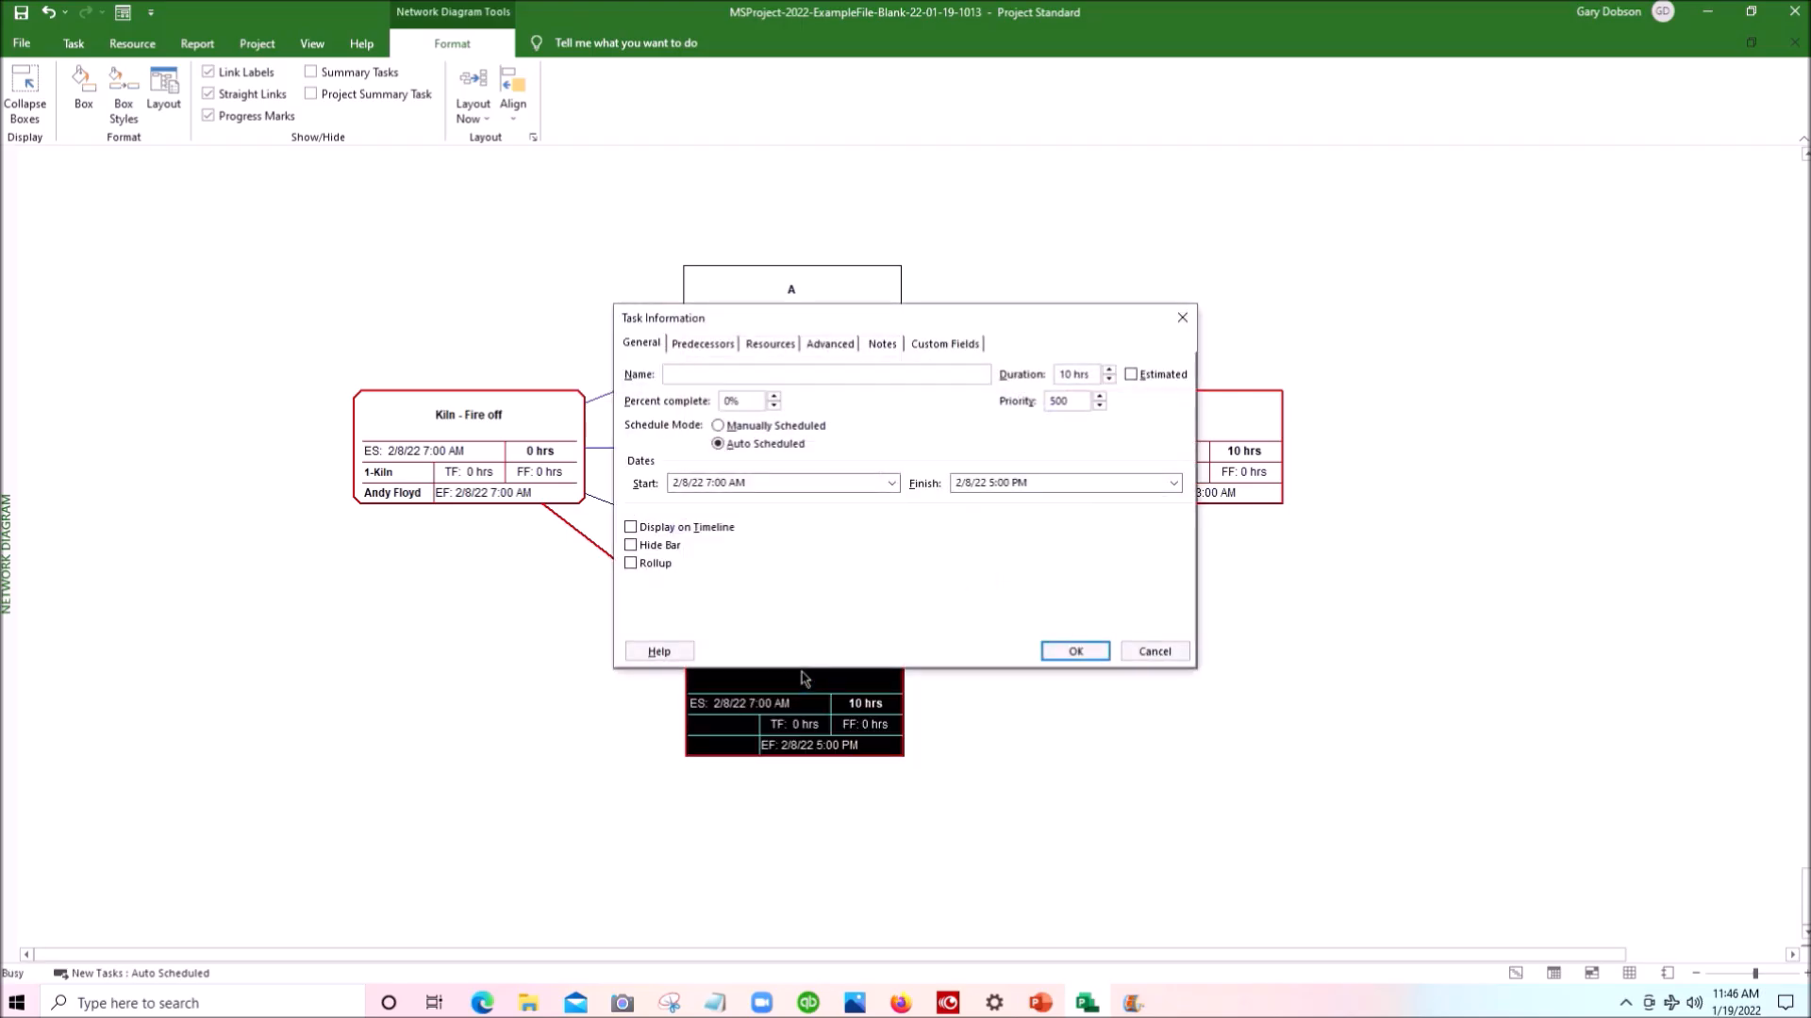
pyautogui.press('shift')
pyautogui.press('shift')
pyautogui.write('D')
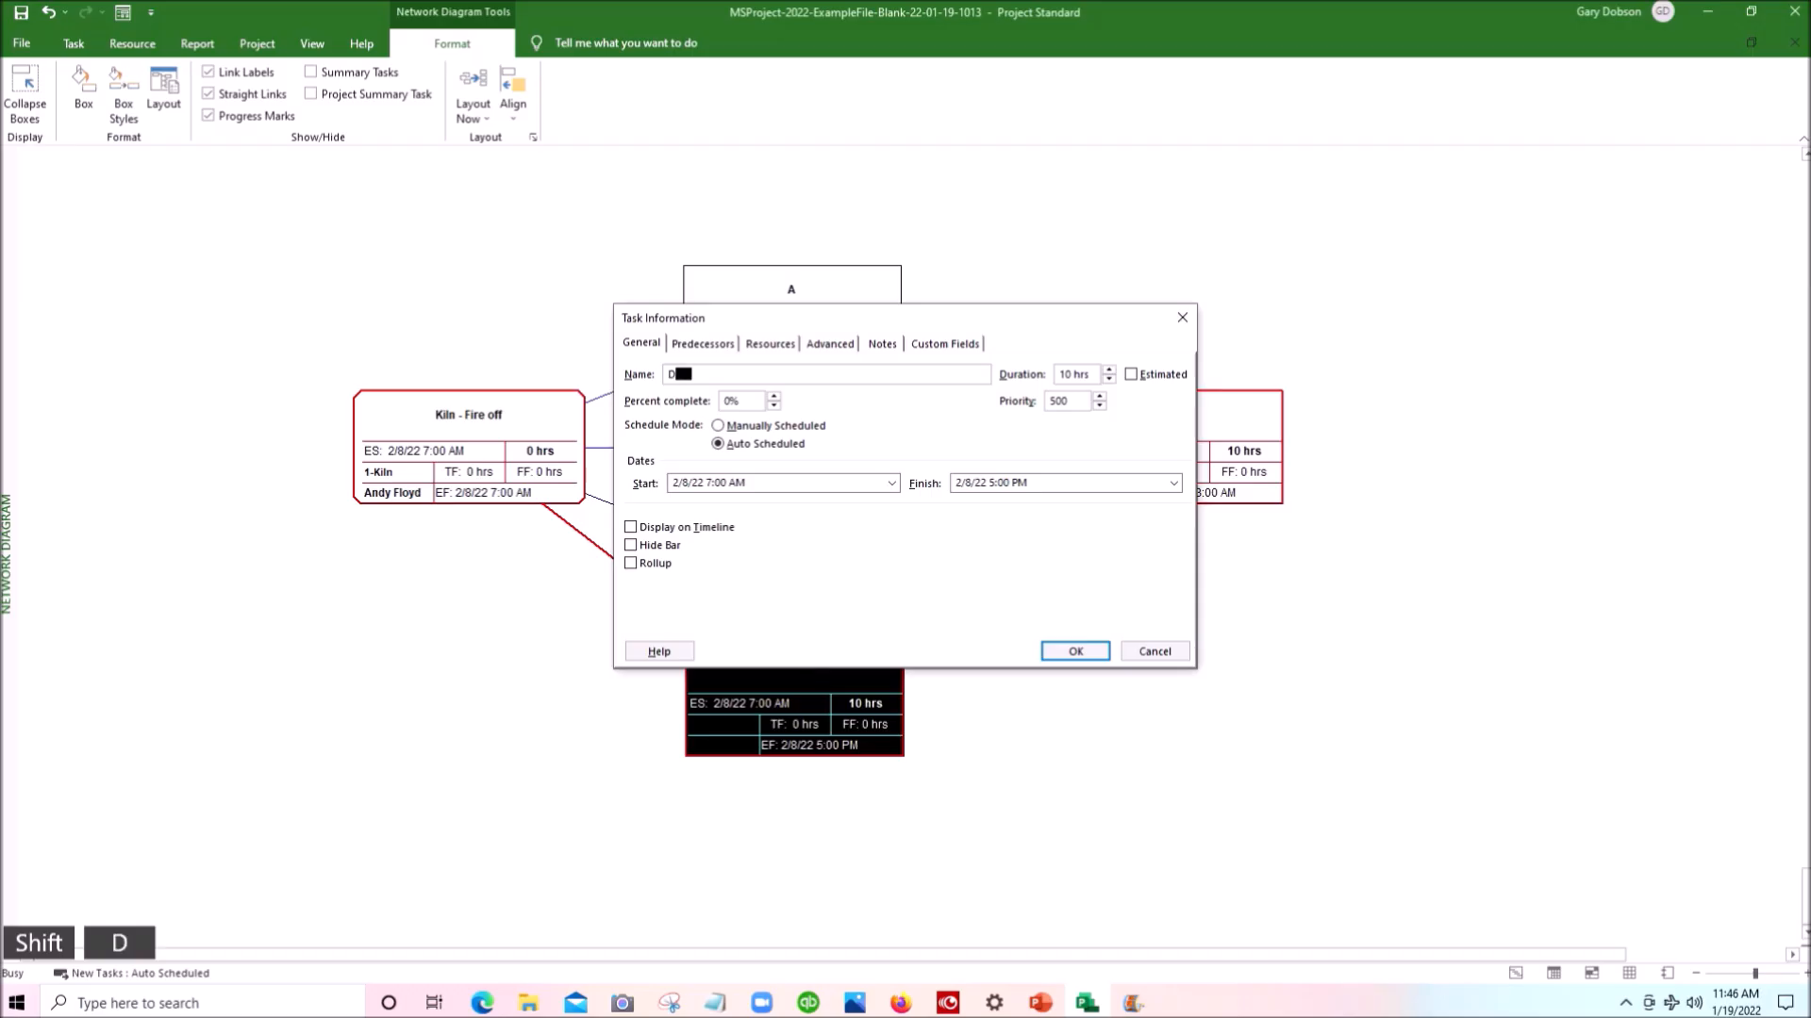
pyautogui.press('Tab')
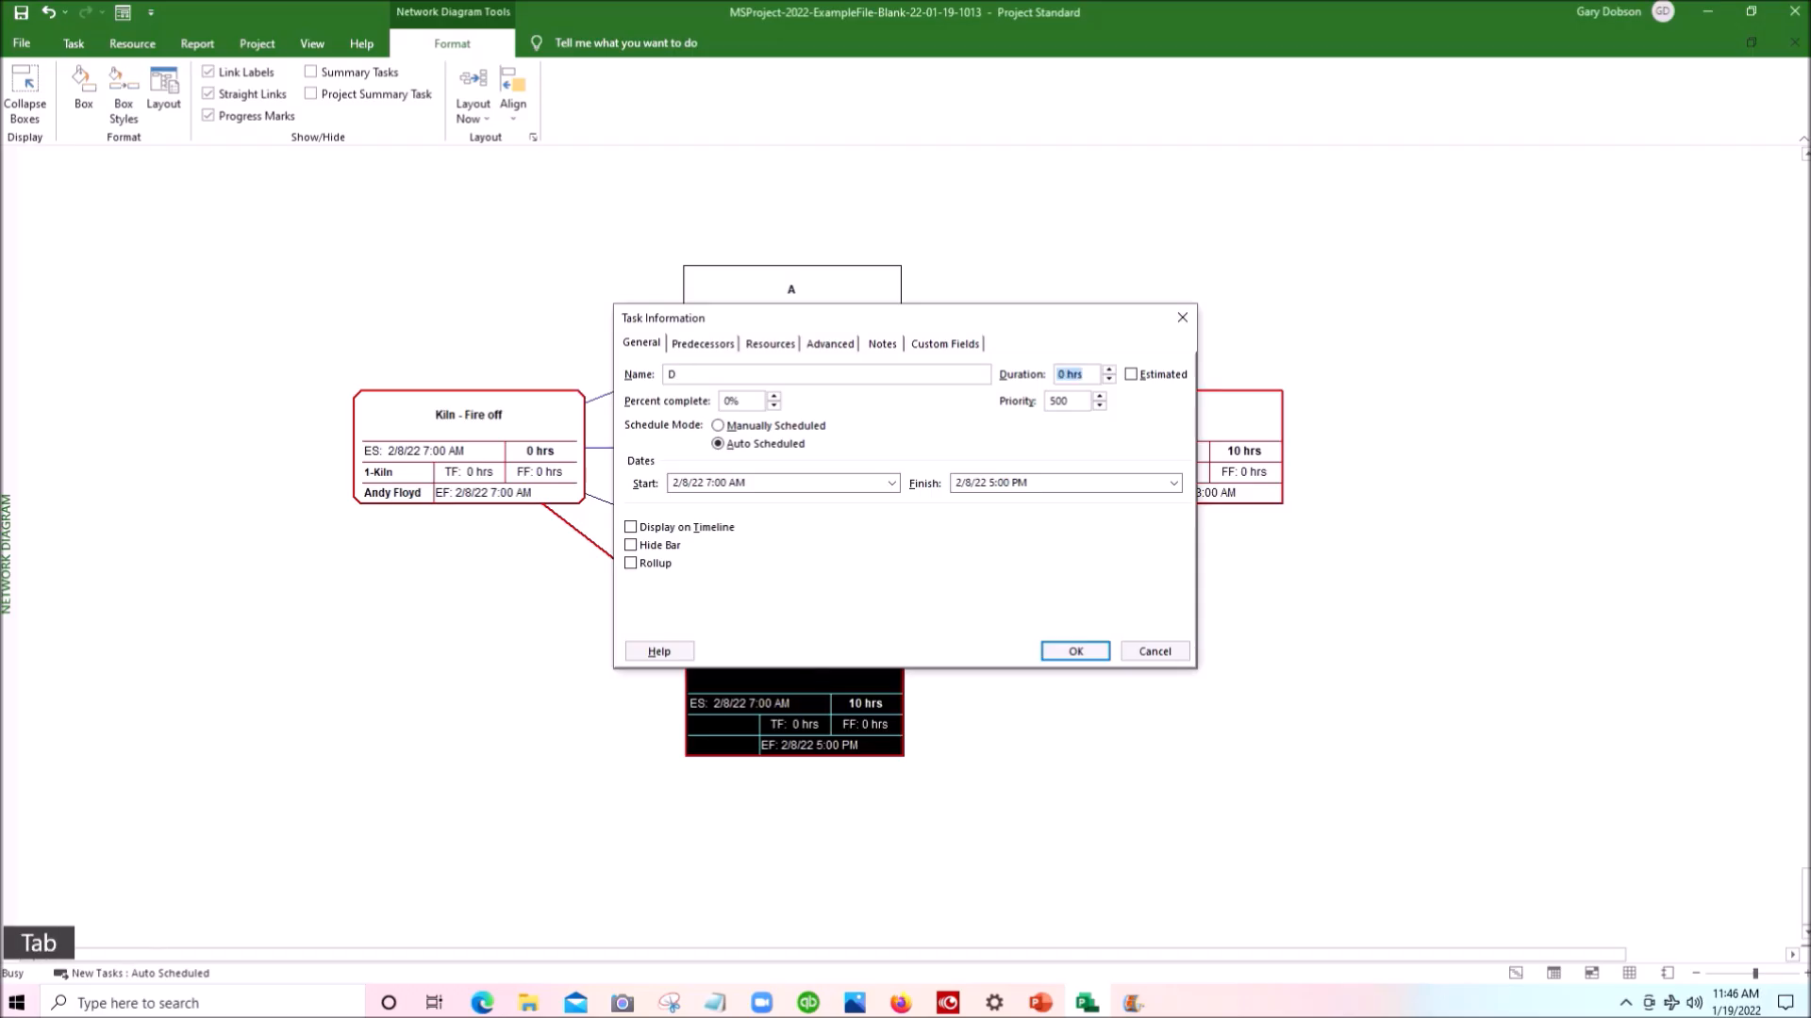
pyautogui.write('6')
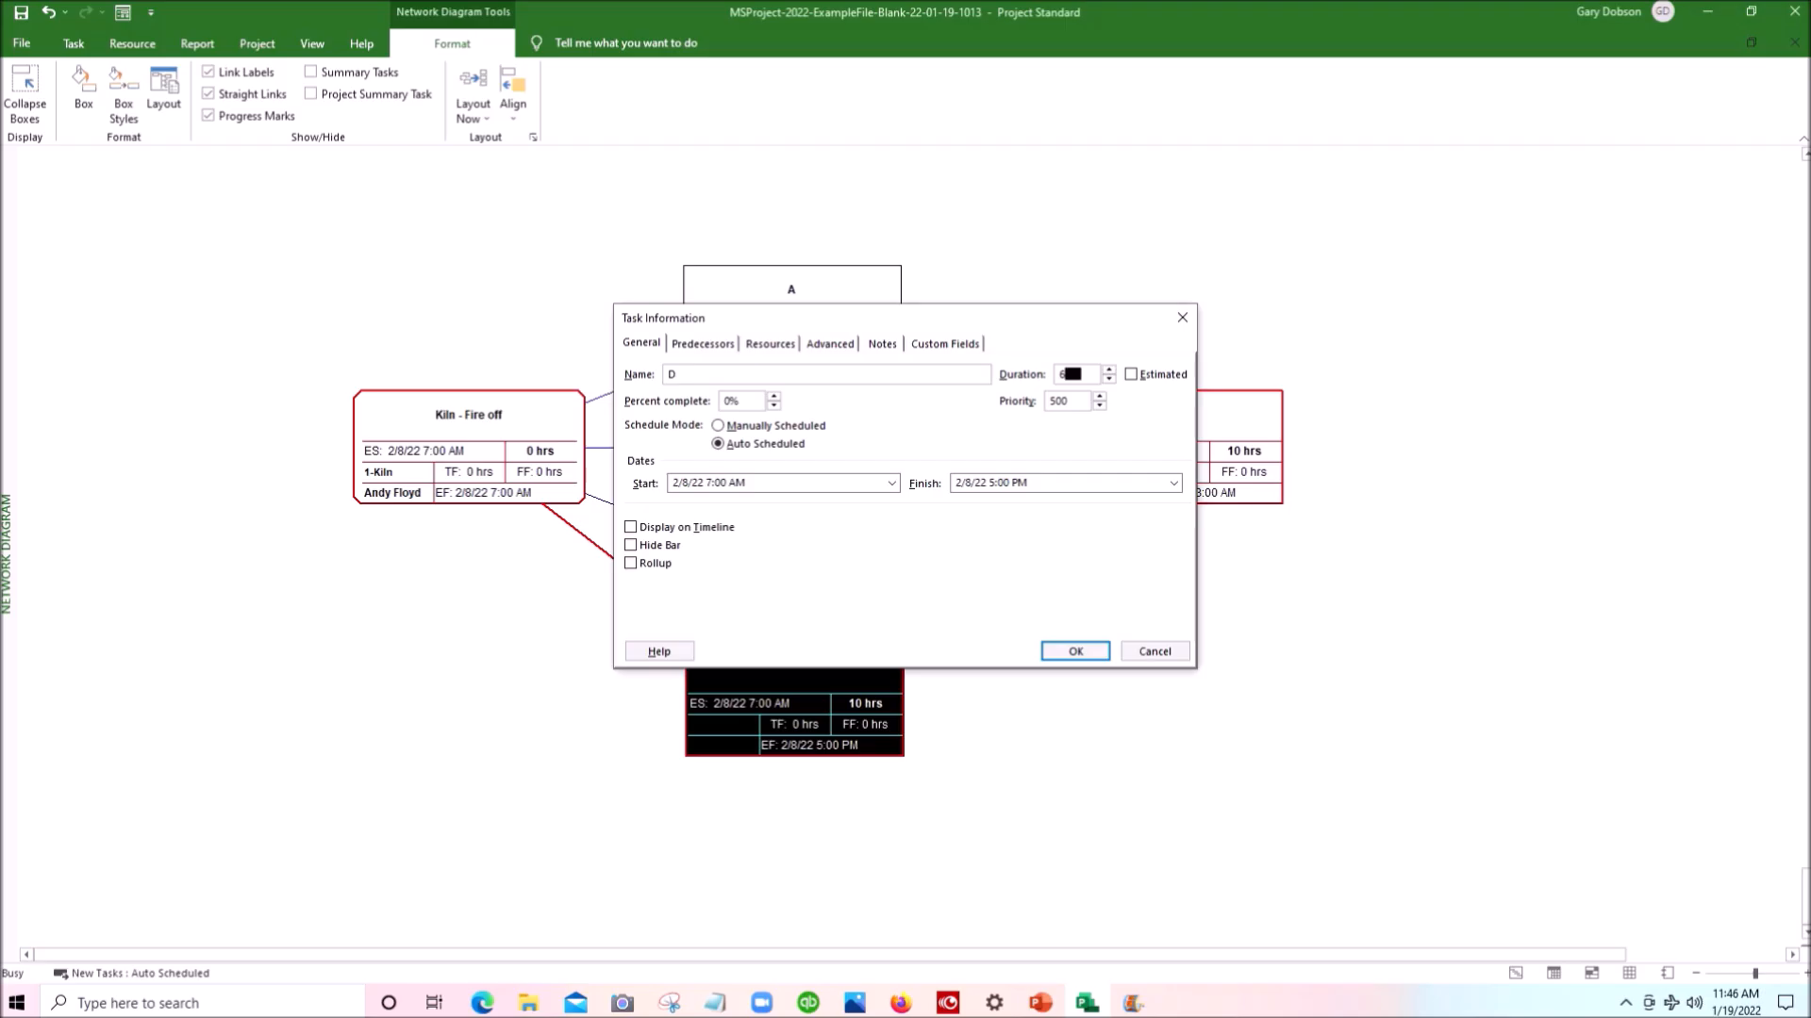
pyautogui.press('Return')
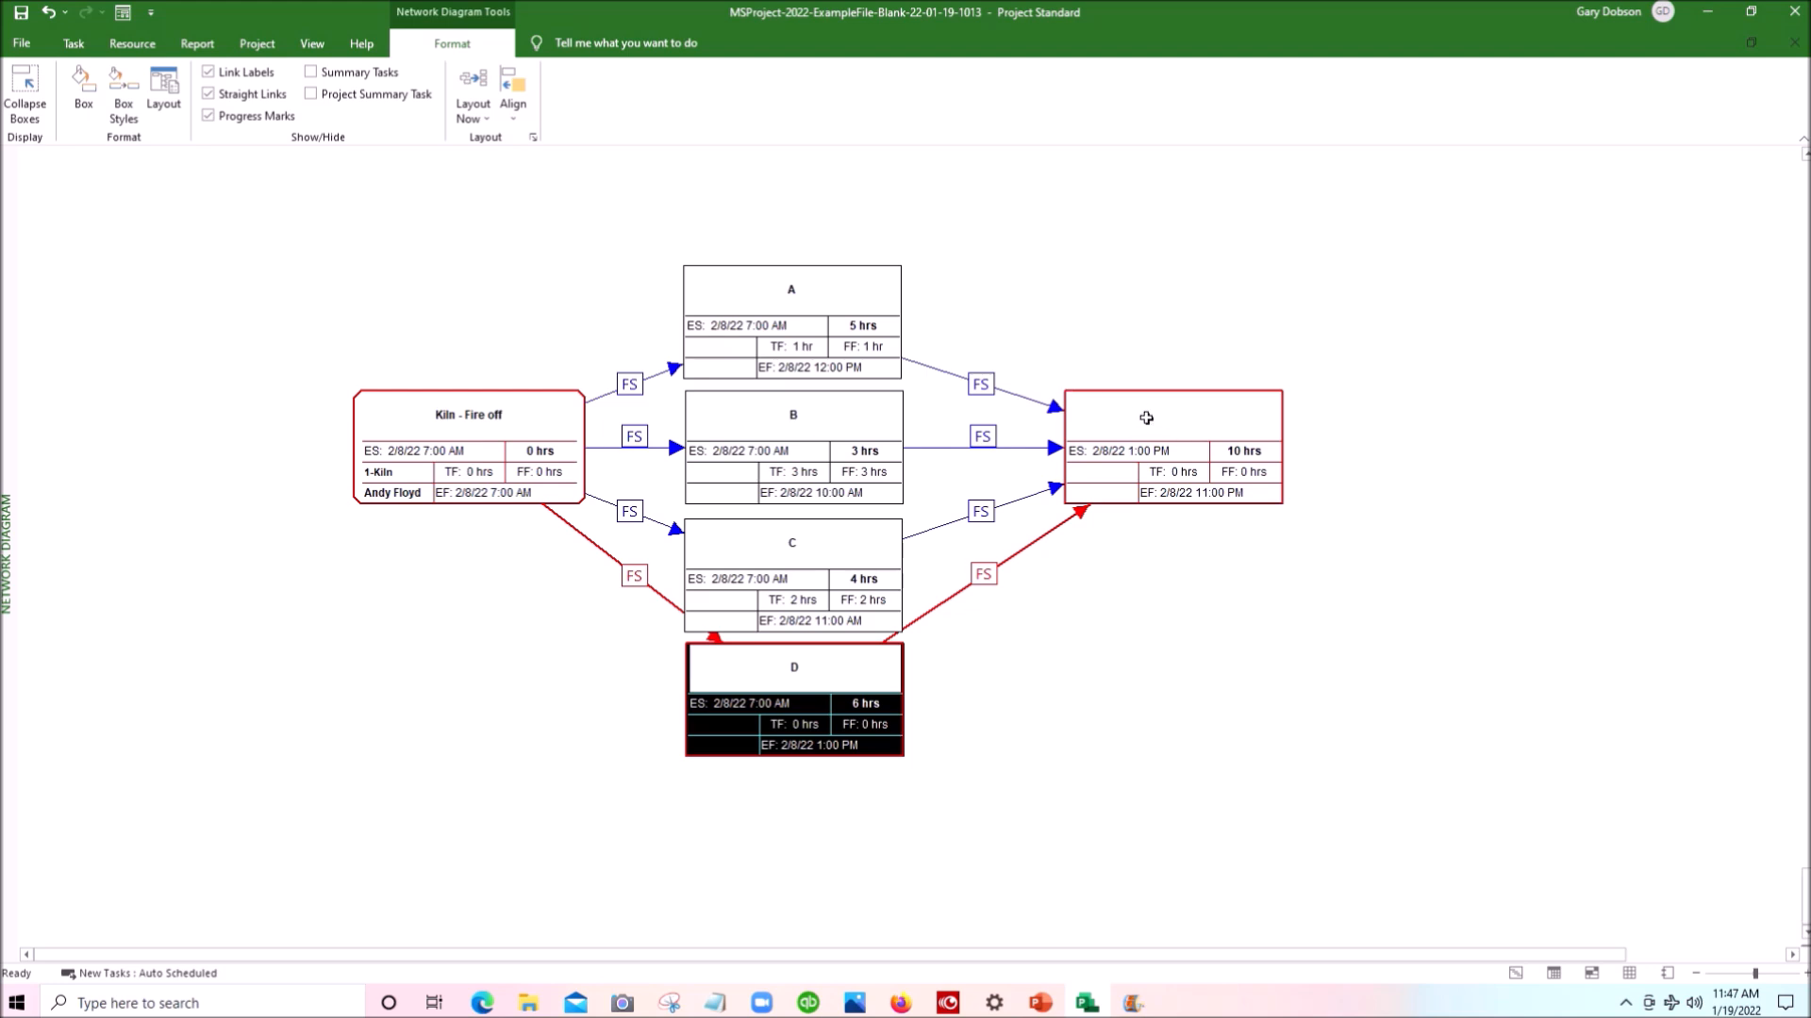
# - Name the final task box END and set its duration to 0 hours
pyautogui.doubleClick(1146, 418)
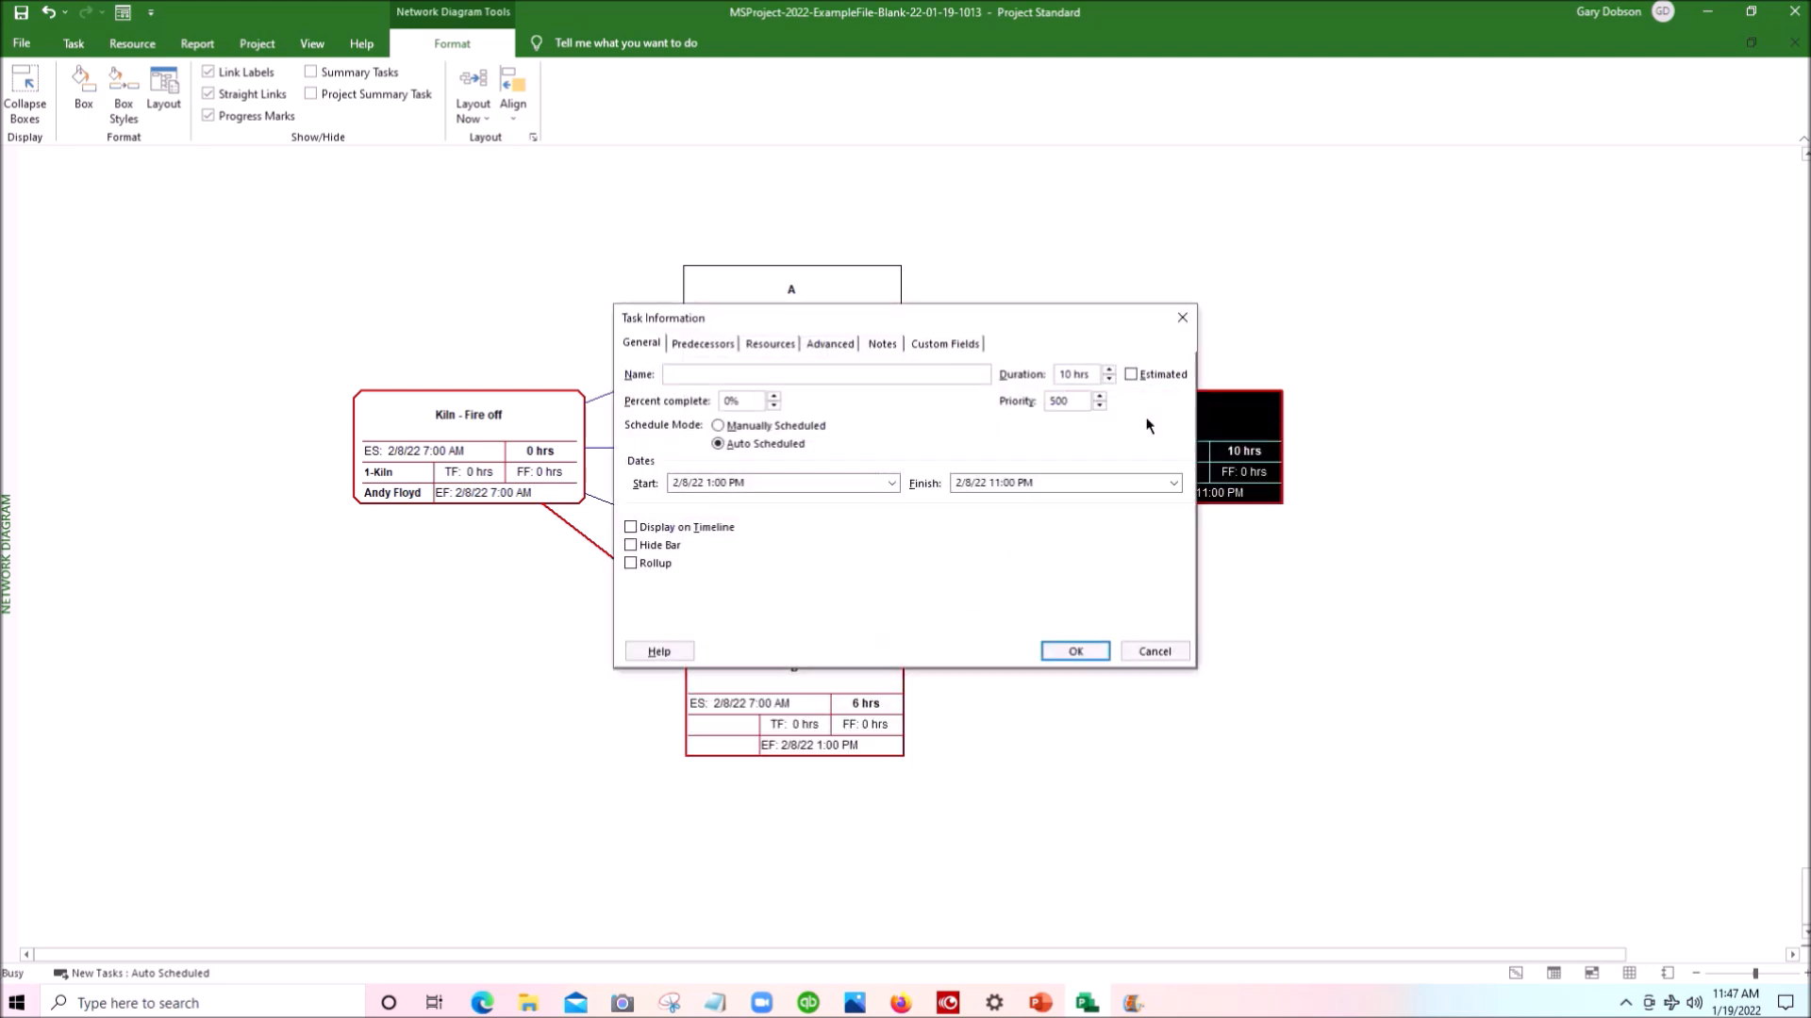
pyautogui.write('E')
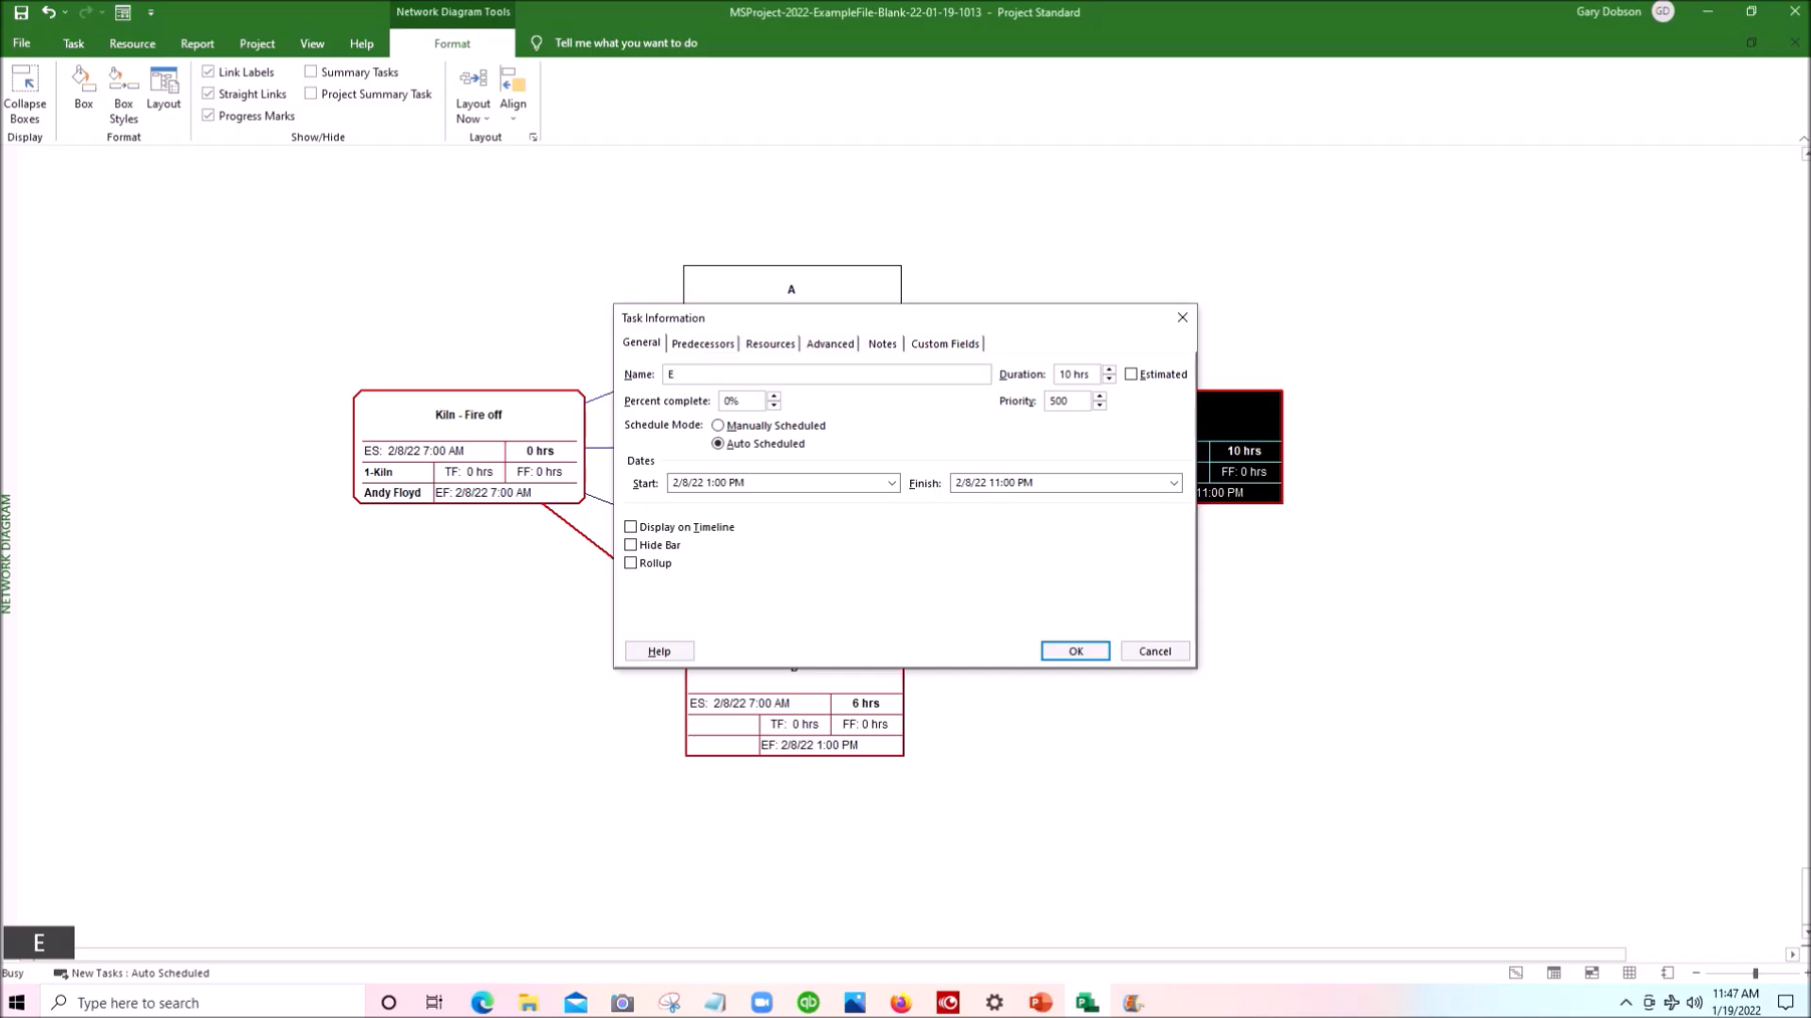
pyautogui.write('ND')
pyautogui.press('Tab')
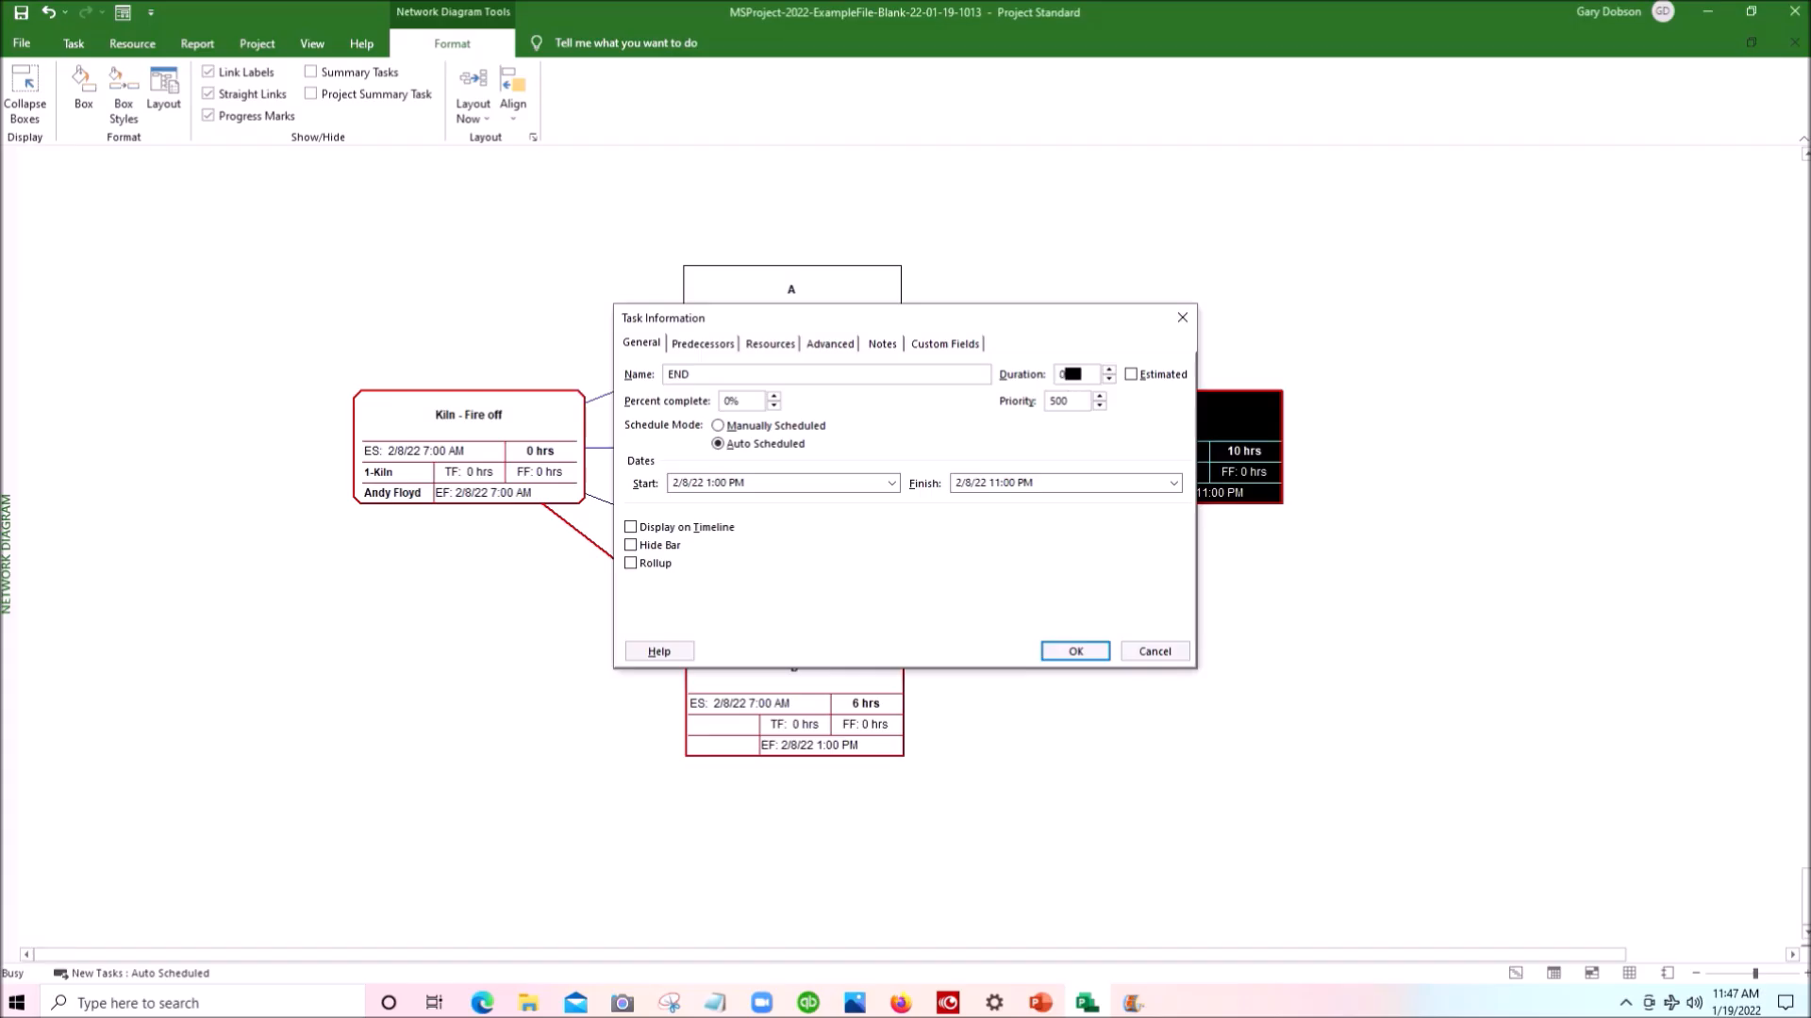
pyautogui.press('Return')
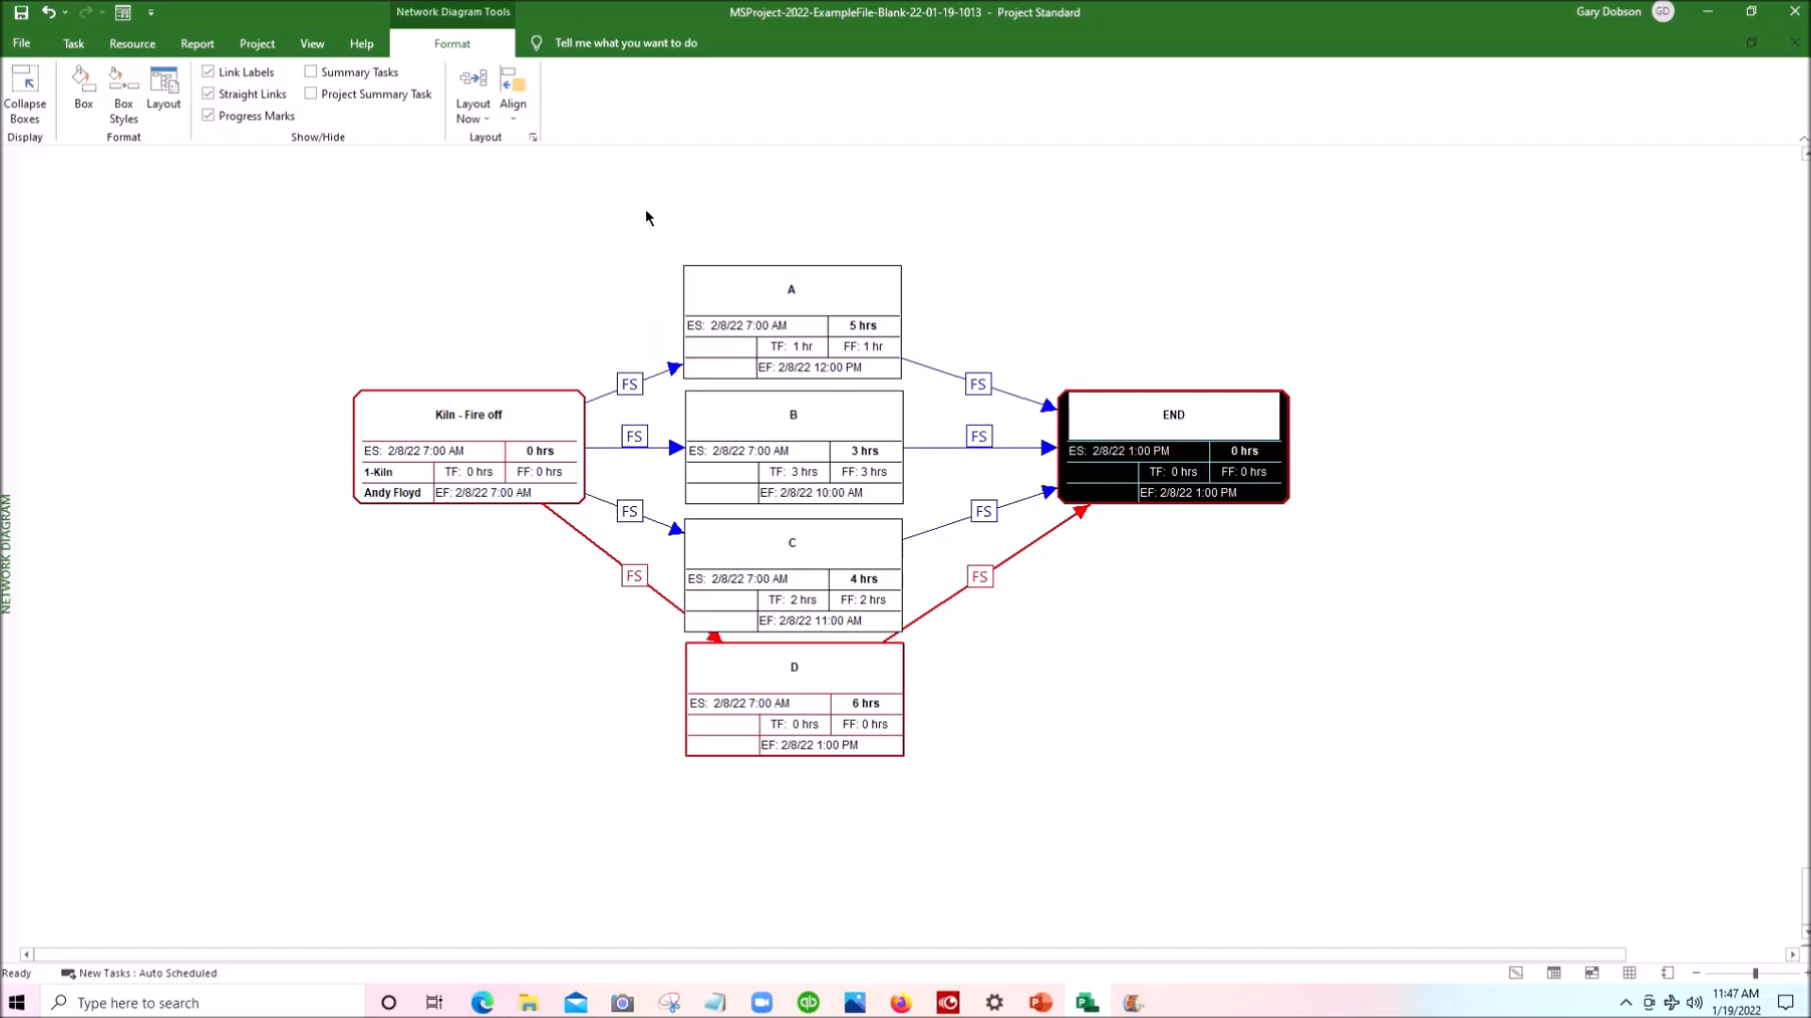
# - Delete task boxes A, B, C, D and END together, and move the Kiln - Fire off box further left
pyautogui.moveTo(656, 219); pyautogui.dragTo(1333, 833)
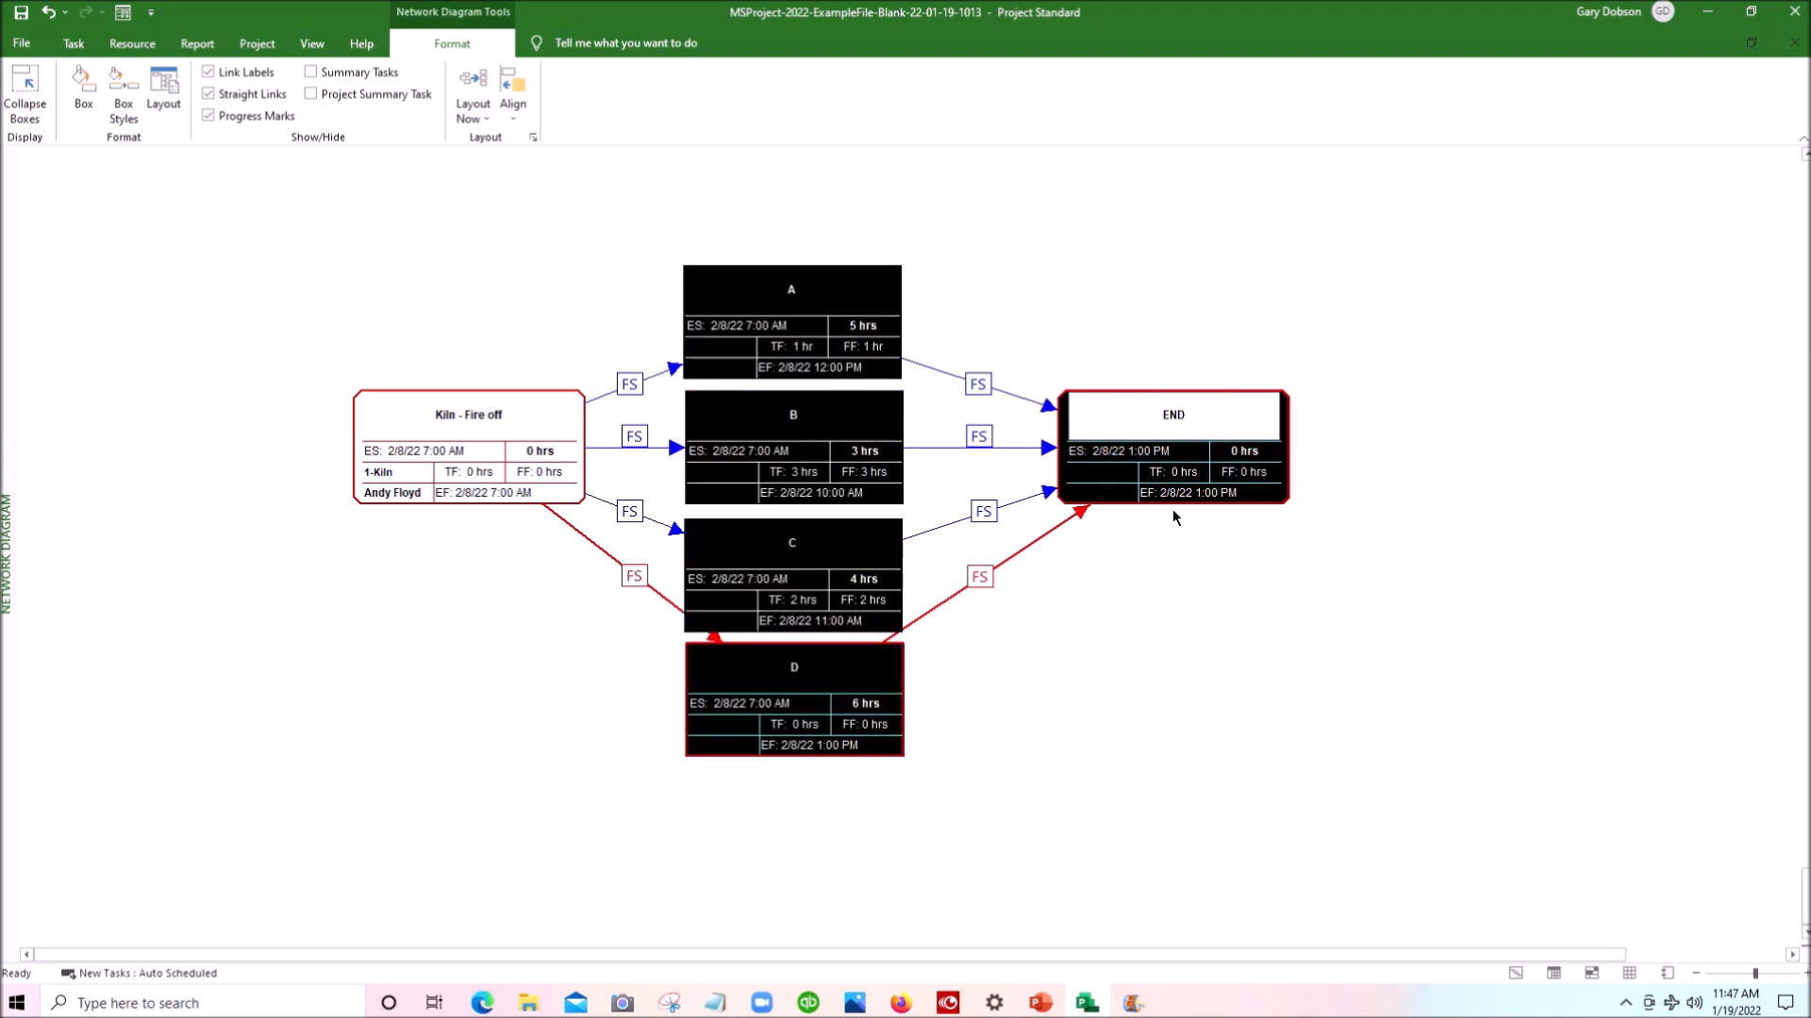
pyautogui.rightClick(830, 418)
pyautogui.click(853, 424)
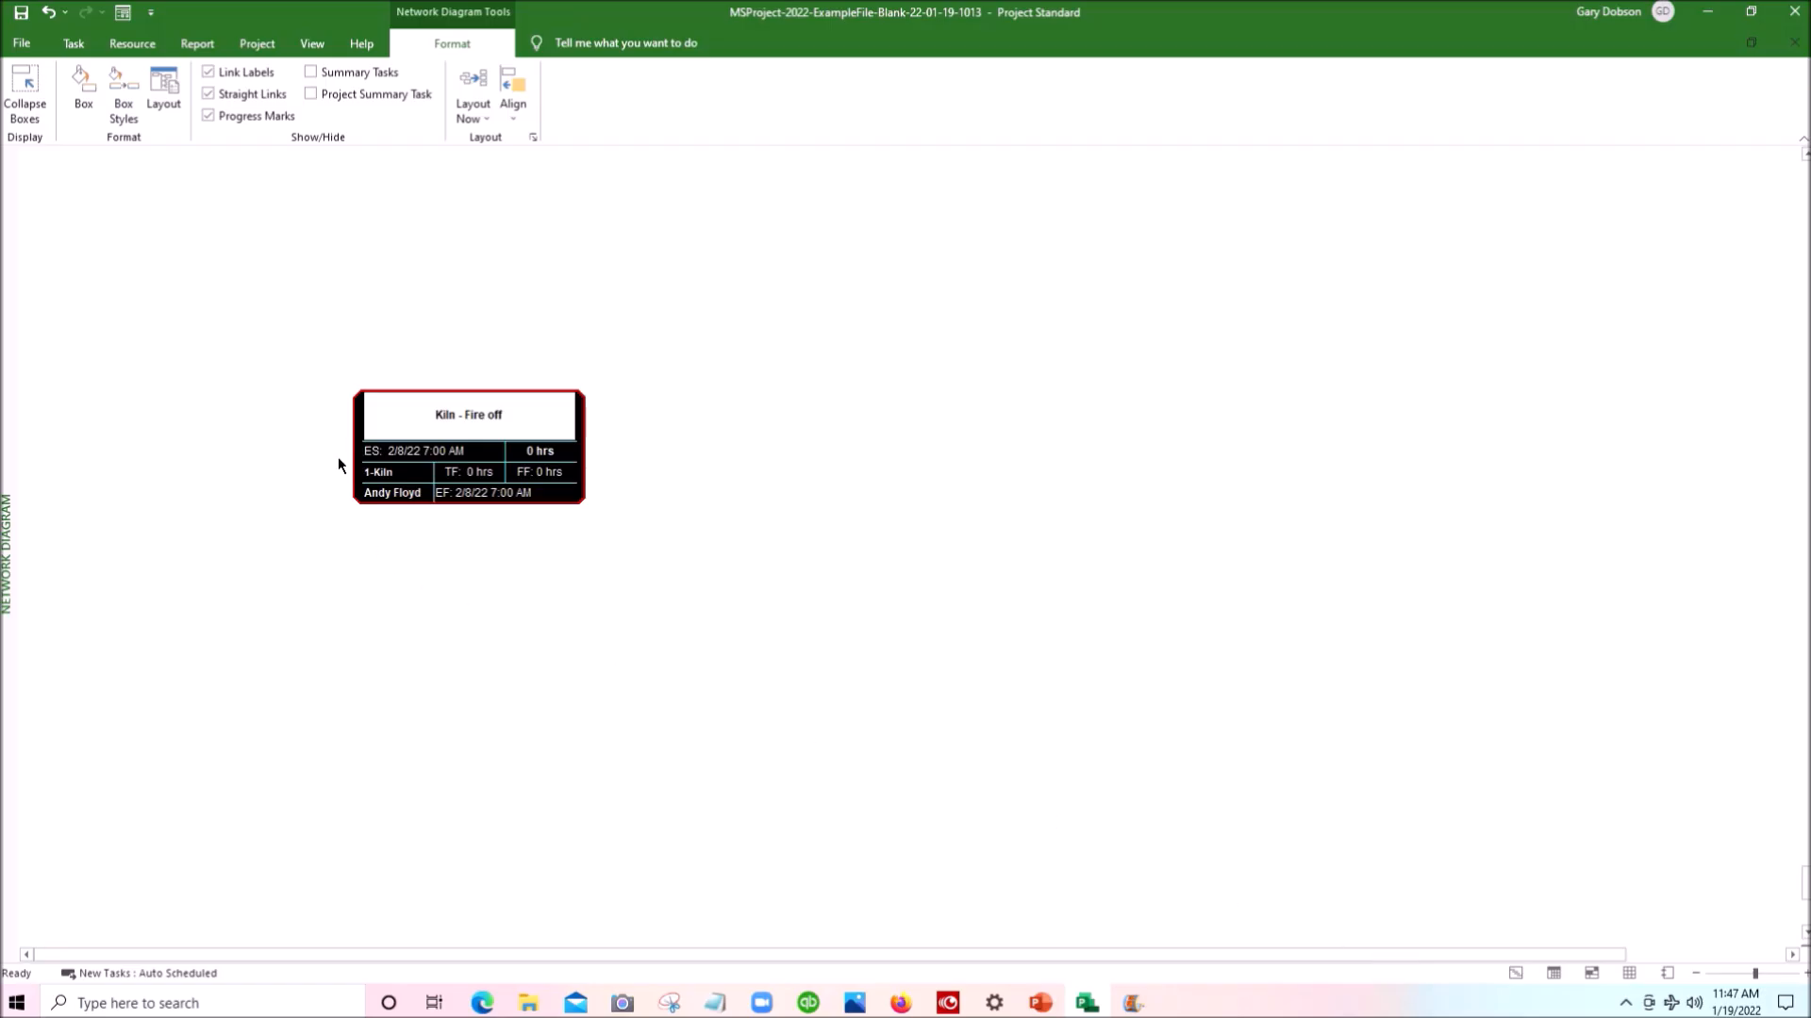
pyautogui.moveTo(356, 465); pyautogui.dragTo(199, 460)
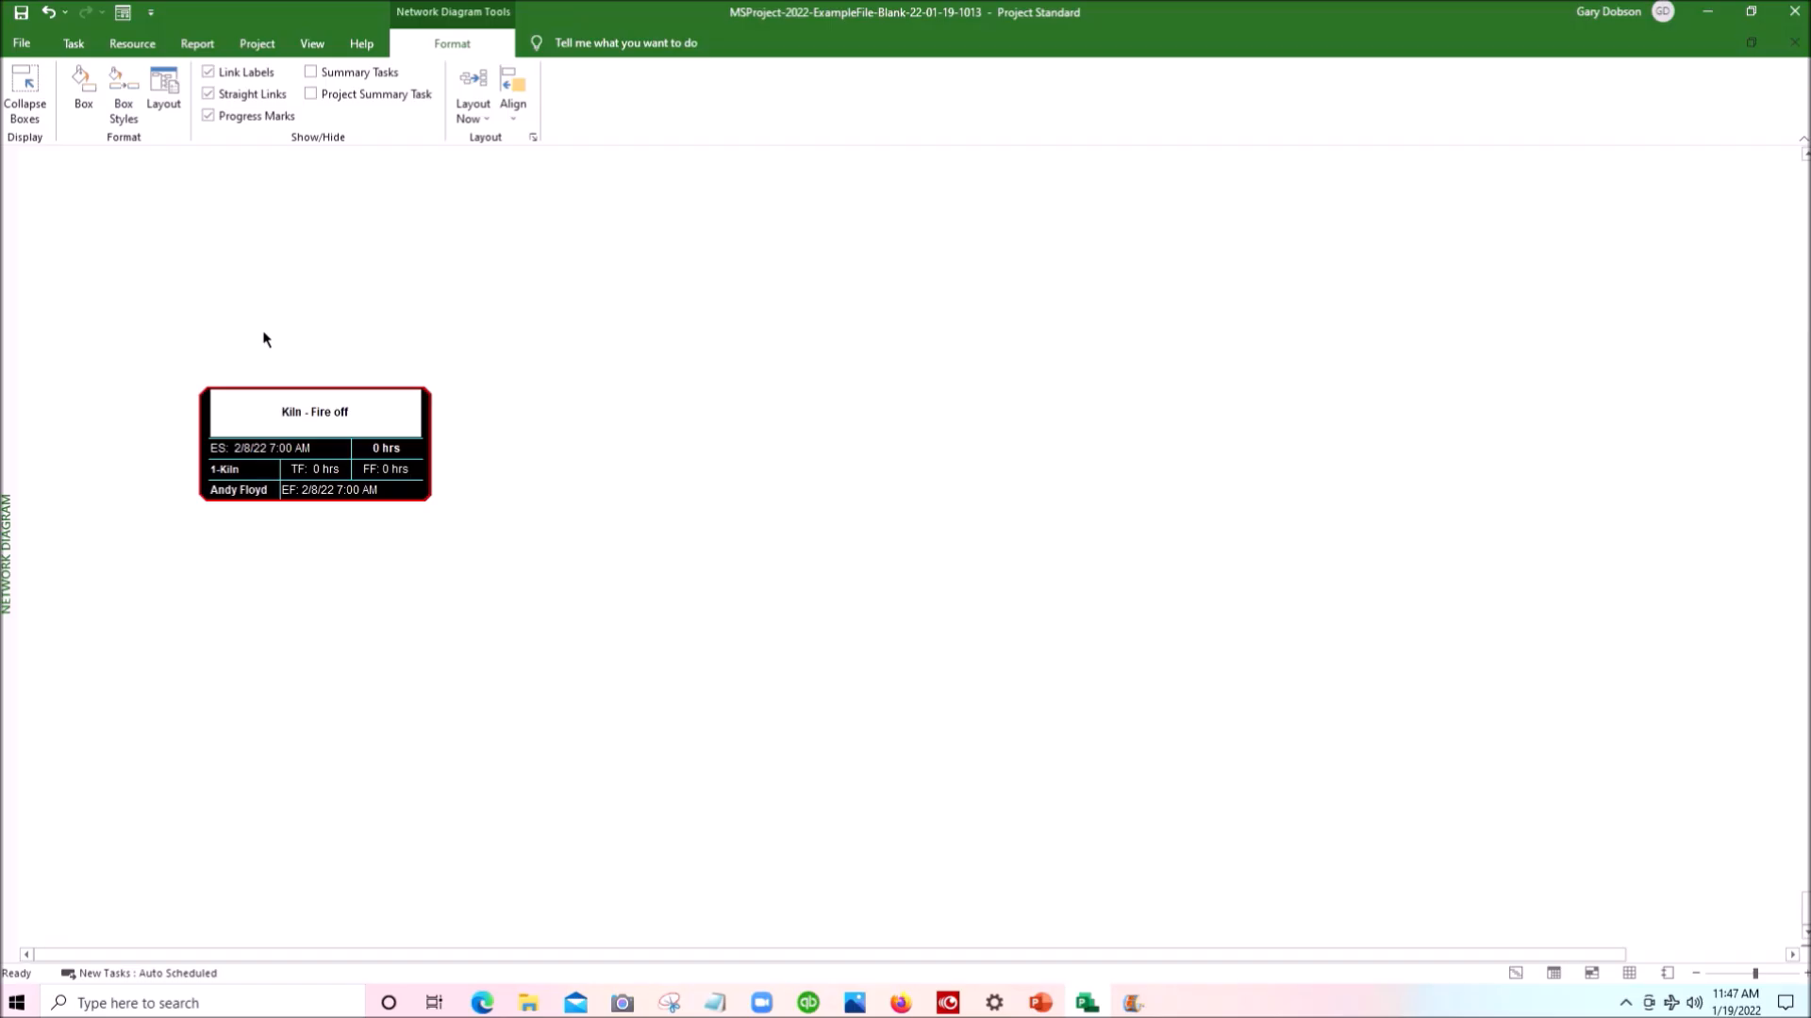
# - Create task A with a 2-hour duration as a linked successor of Kiln - Fire off, and move it close beside that box
pyautogui.click(297, 445)
pyautogui.moveTo(642, 443); pyautogui.dragTo(642, 436)
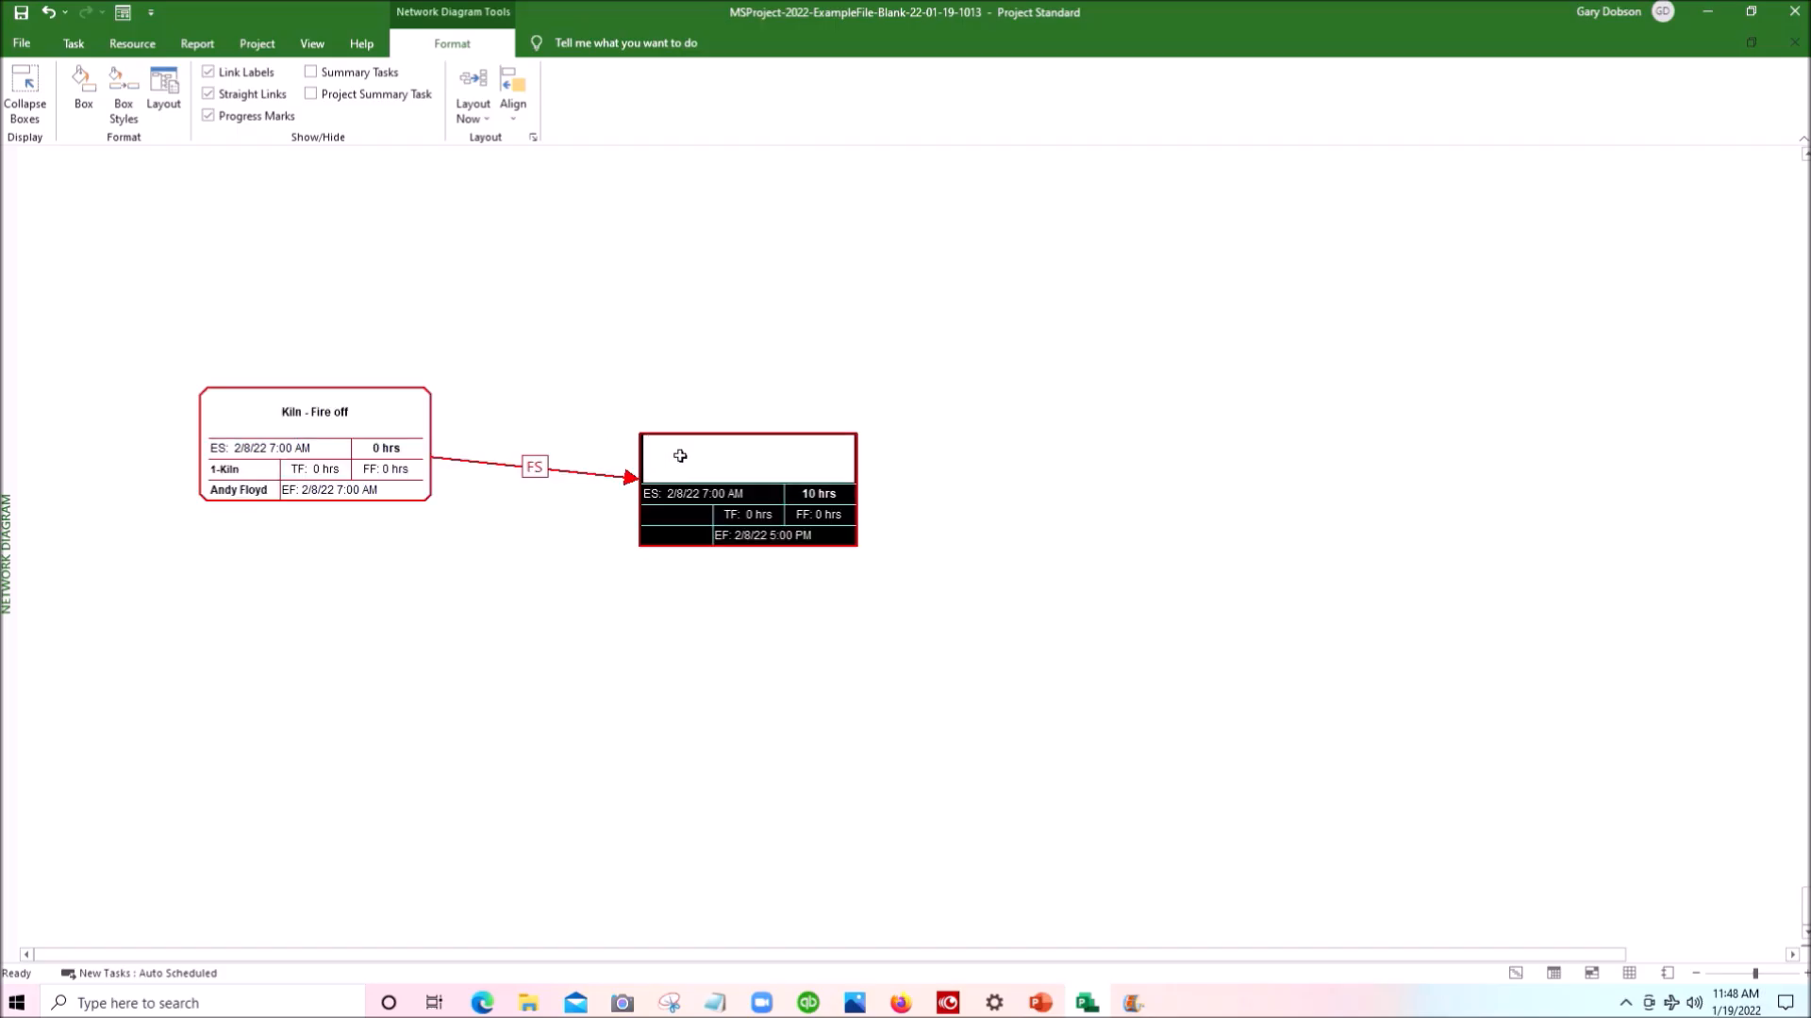
pyautogui.doubleClick(679, 455)
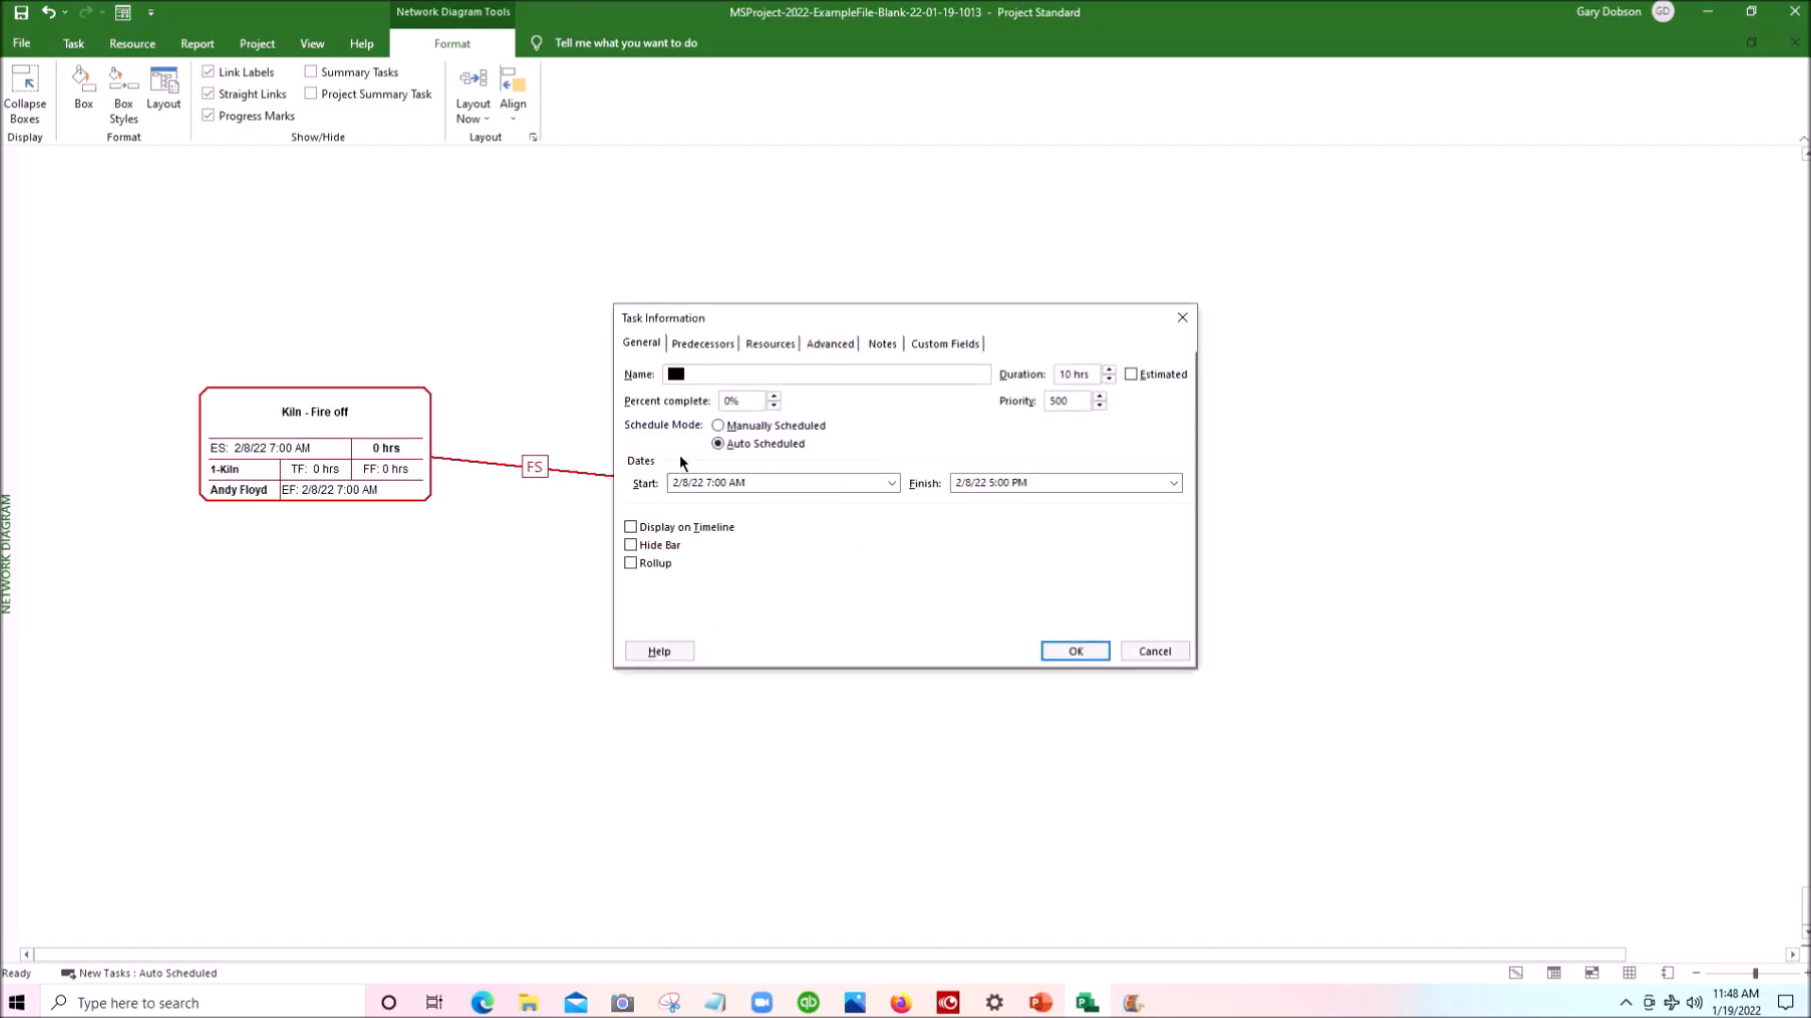
pyautogui.write('A')
pyautogui.press('Tab')
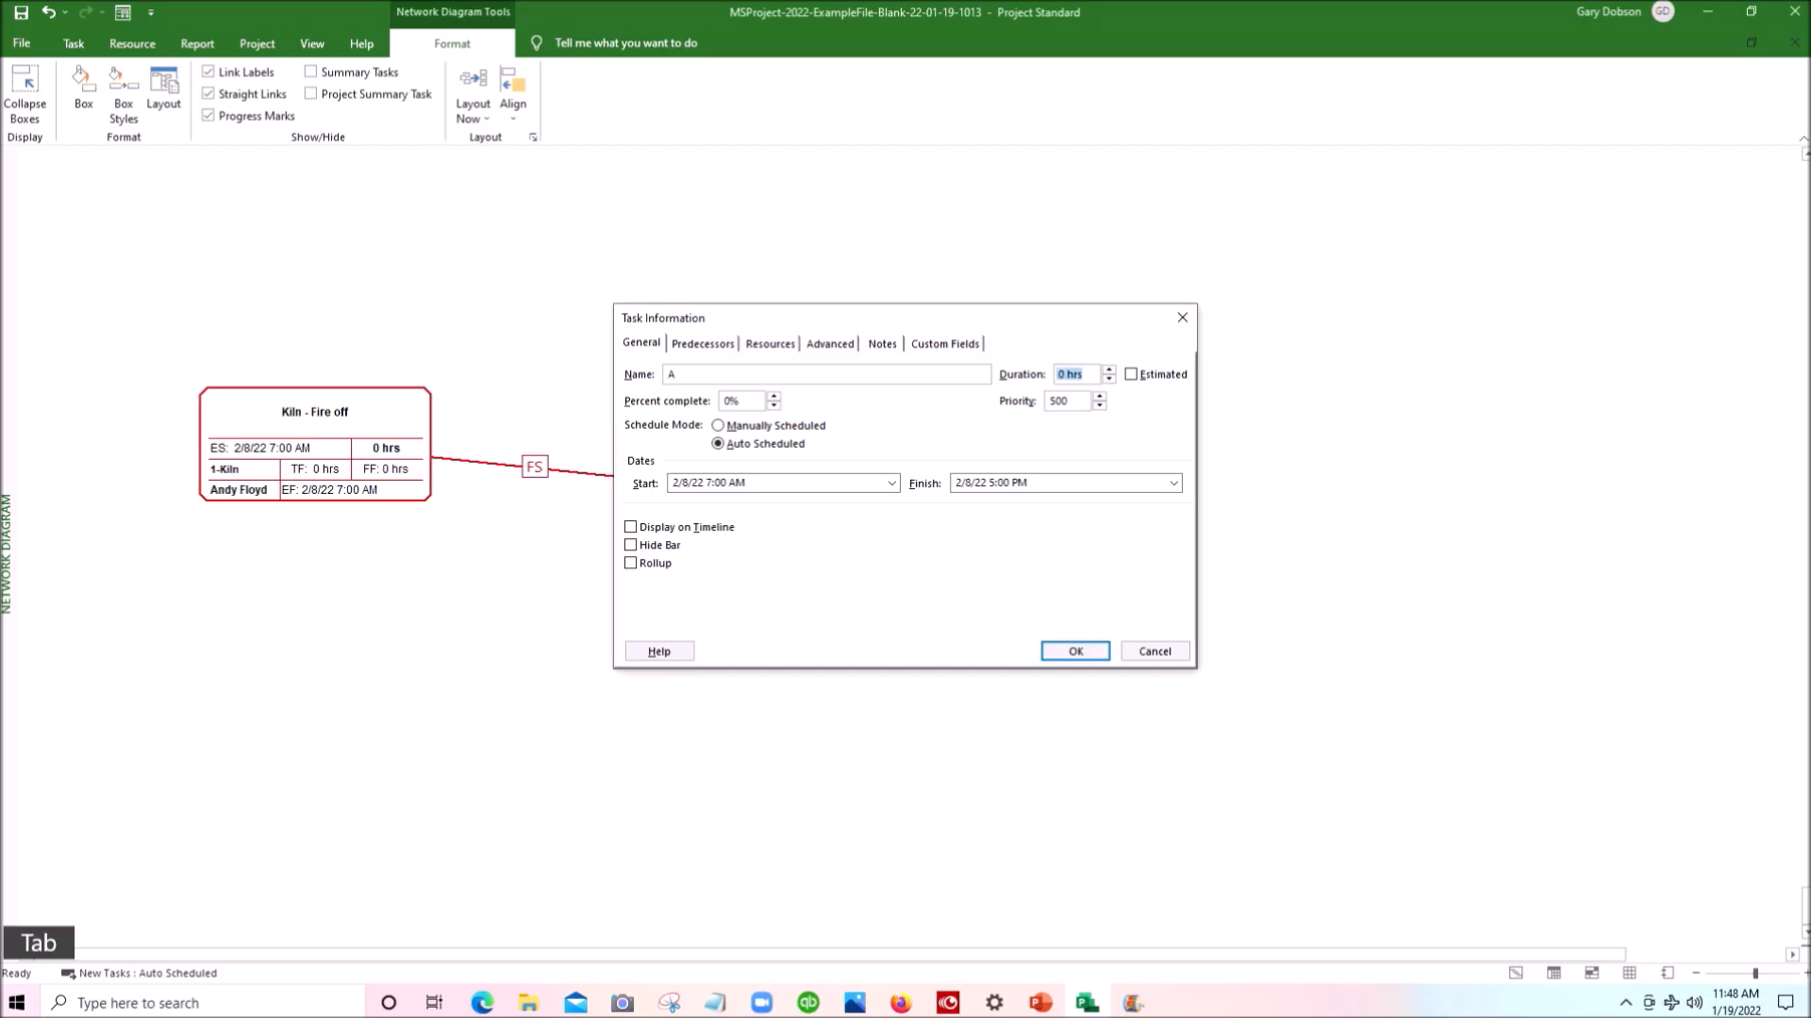
pyautogui.write('10')
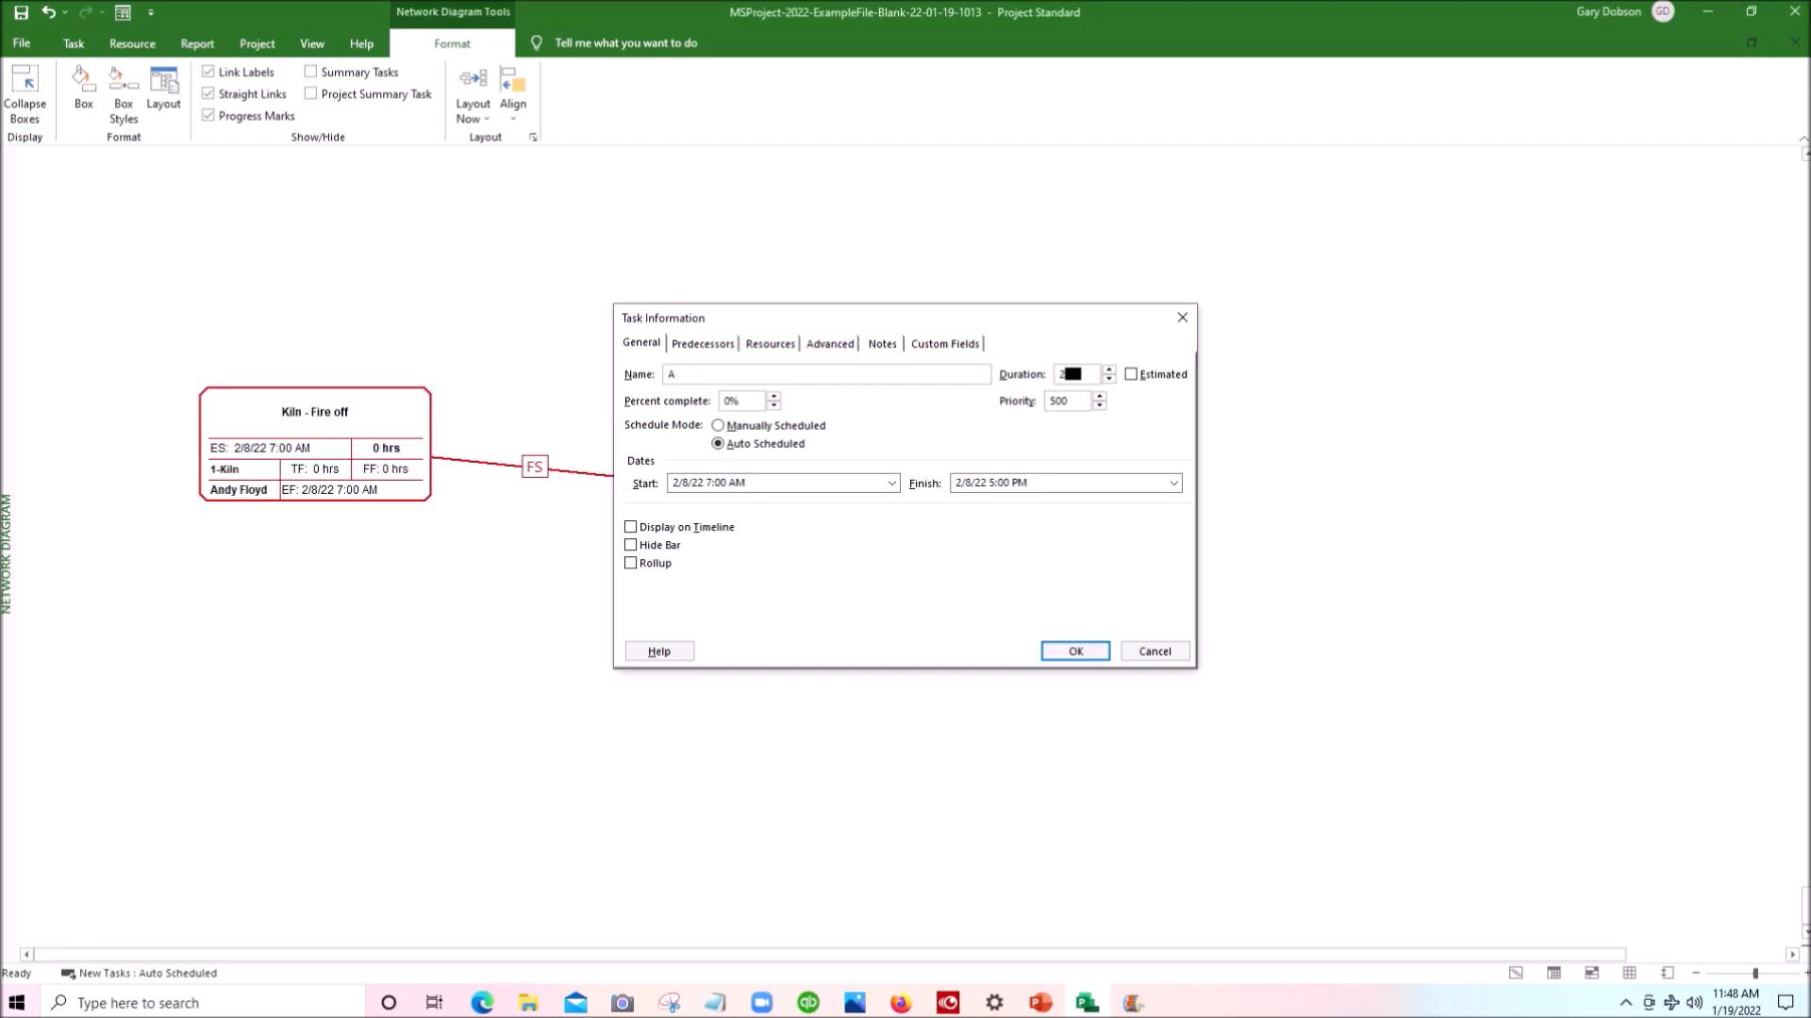
pyautogui.press('Return')
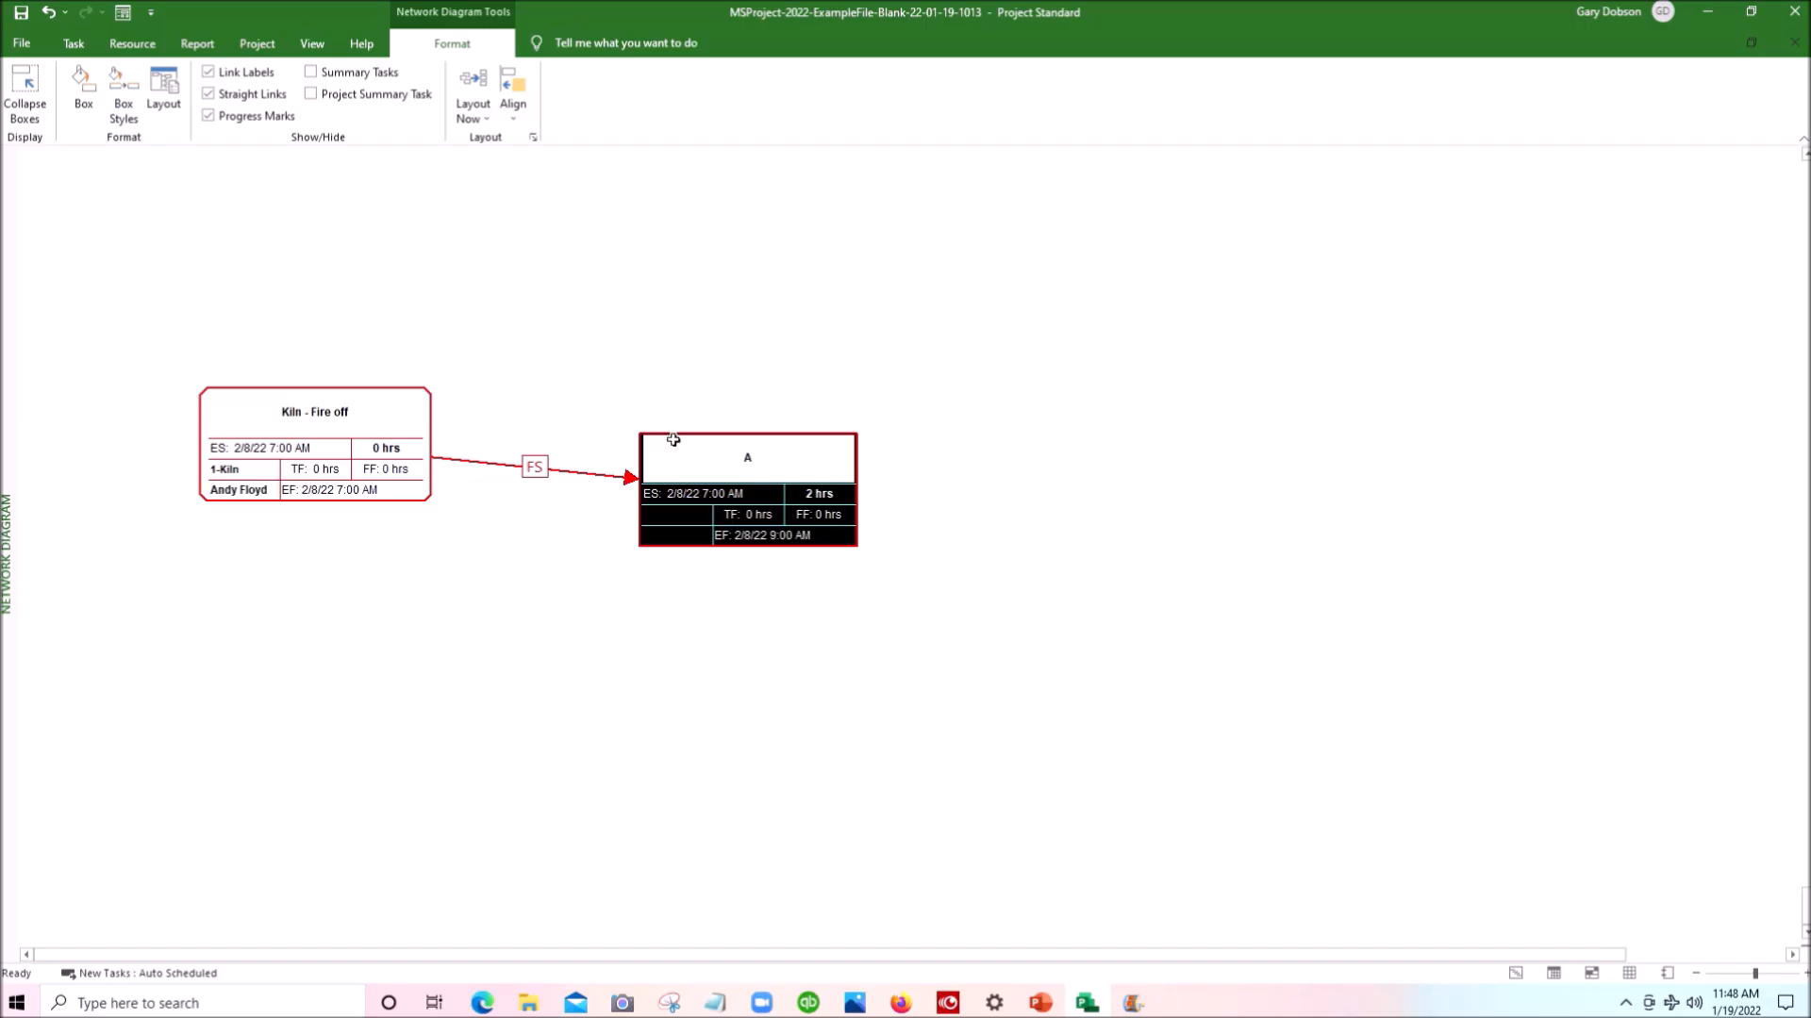
pyautogui.click(674, 433)
pyautogui.moveTo(674, 433); pyautogui.dragTo(558, 393)
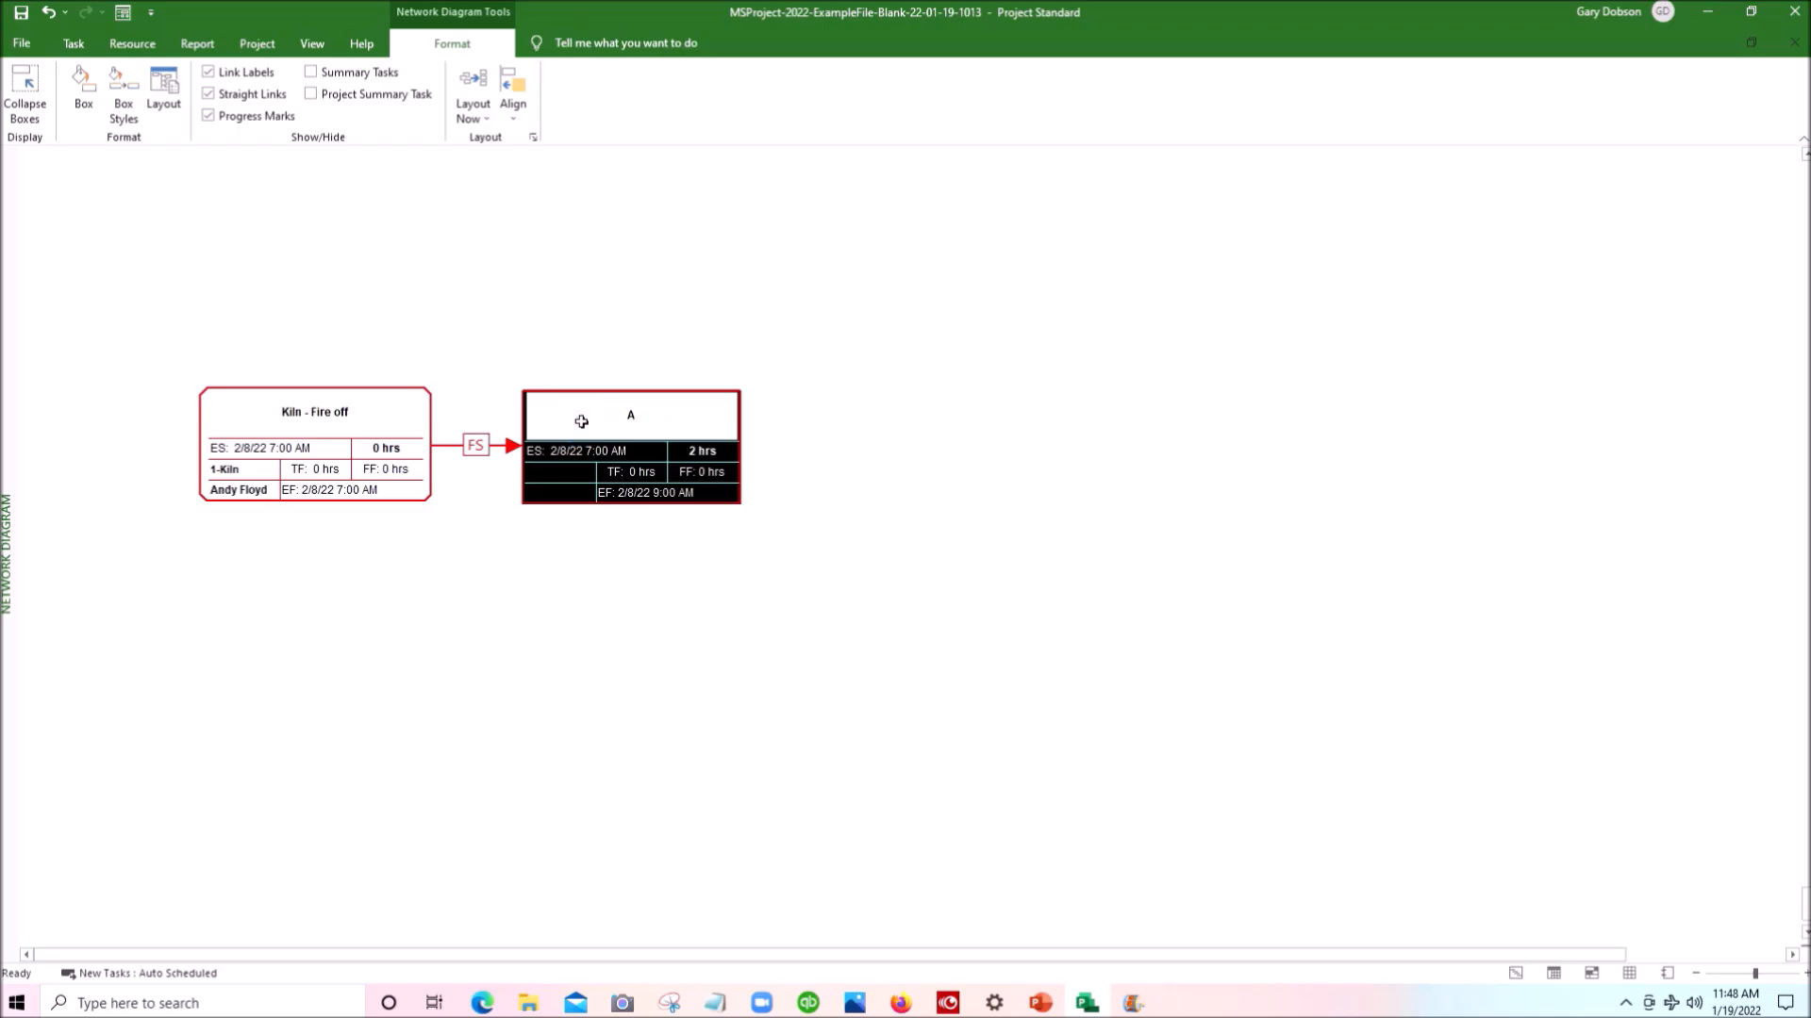
# - Create task B with a 5-hour duration as a linked successor of A, and move it close beside A
pyautogui.moveTo(581, 422); pyautogui.dragTo(1002, 415)
pyautogui.doubleClick(1028, 434)
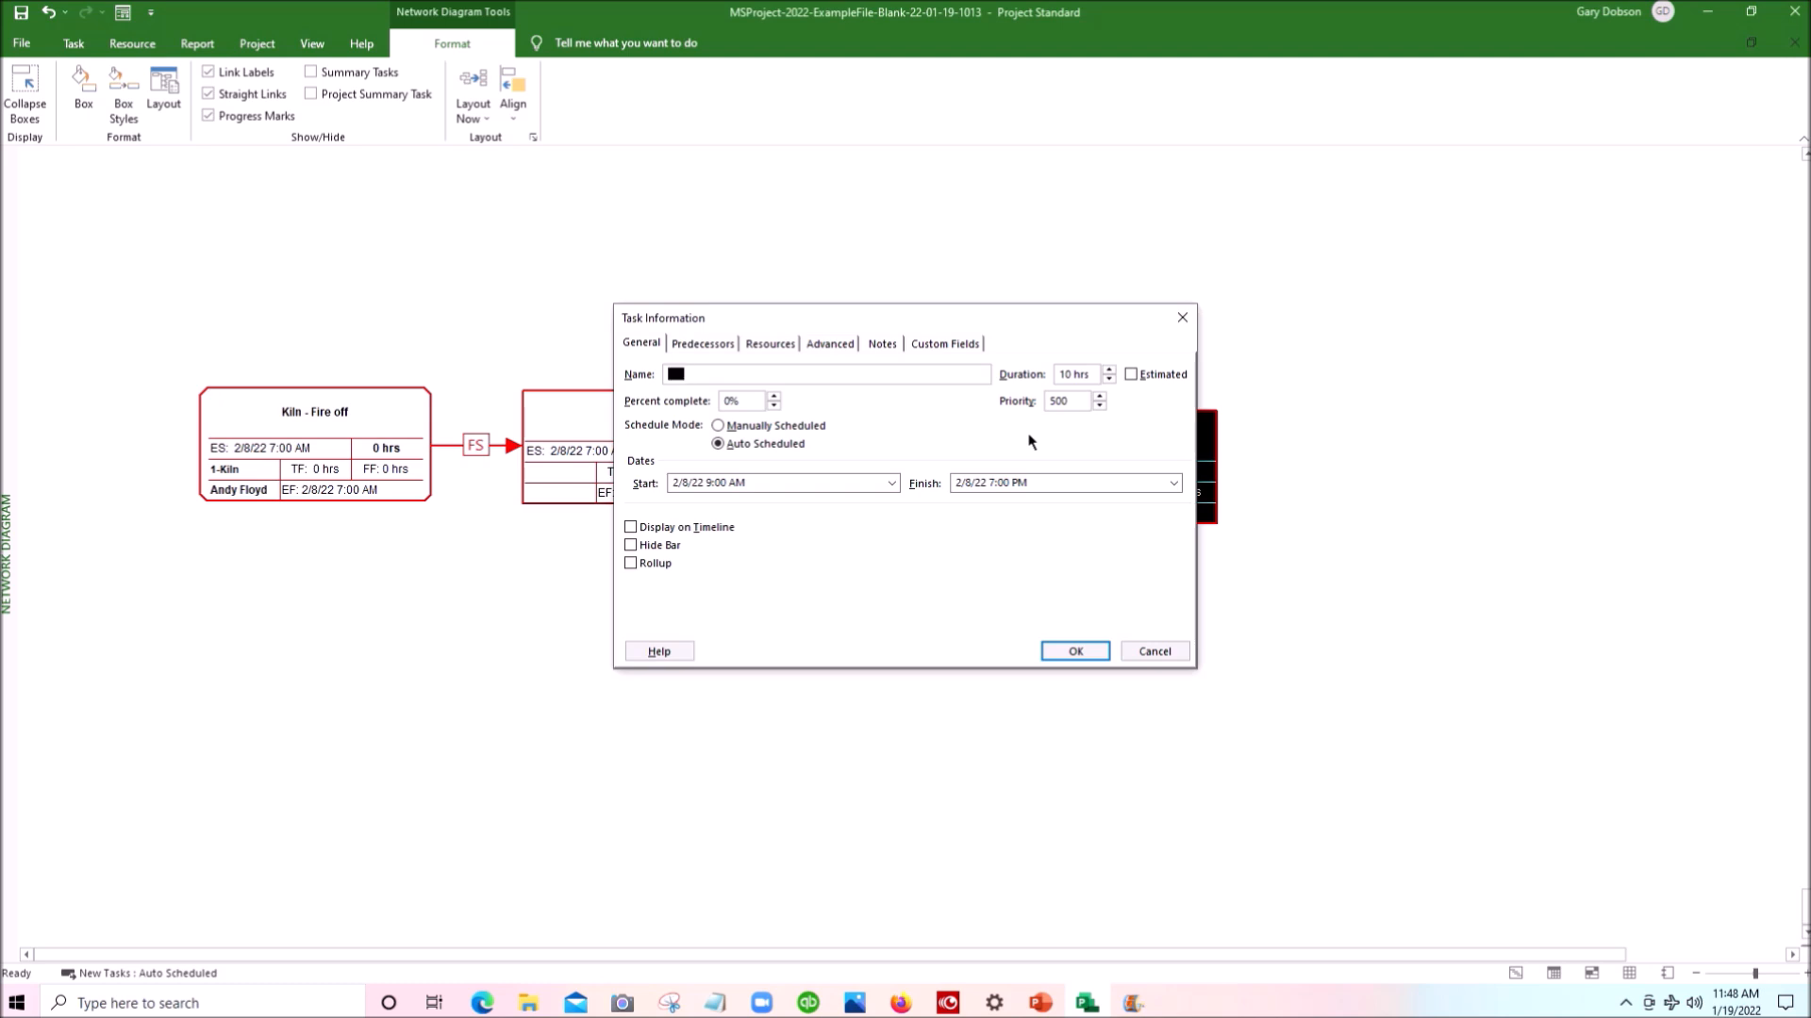
pyautogui.press('shift')
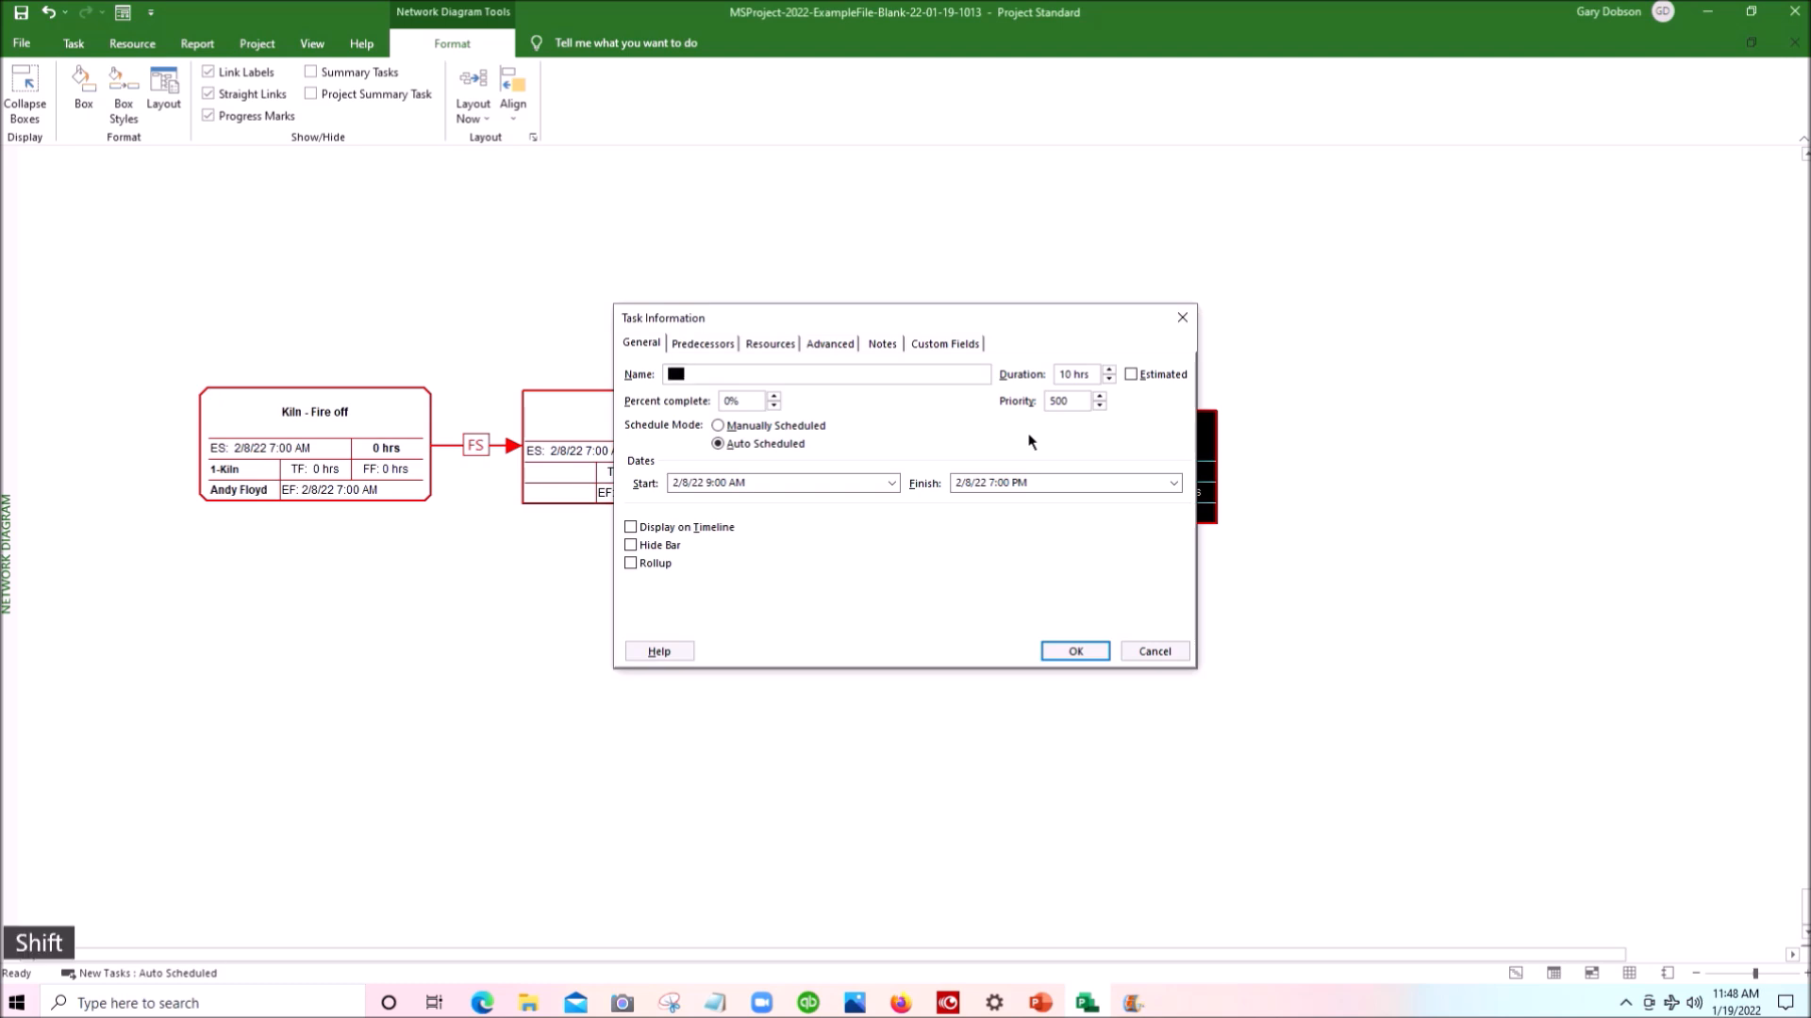
pyautogui.write('B')
pyautogui.press('Tab')
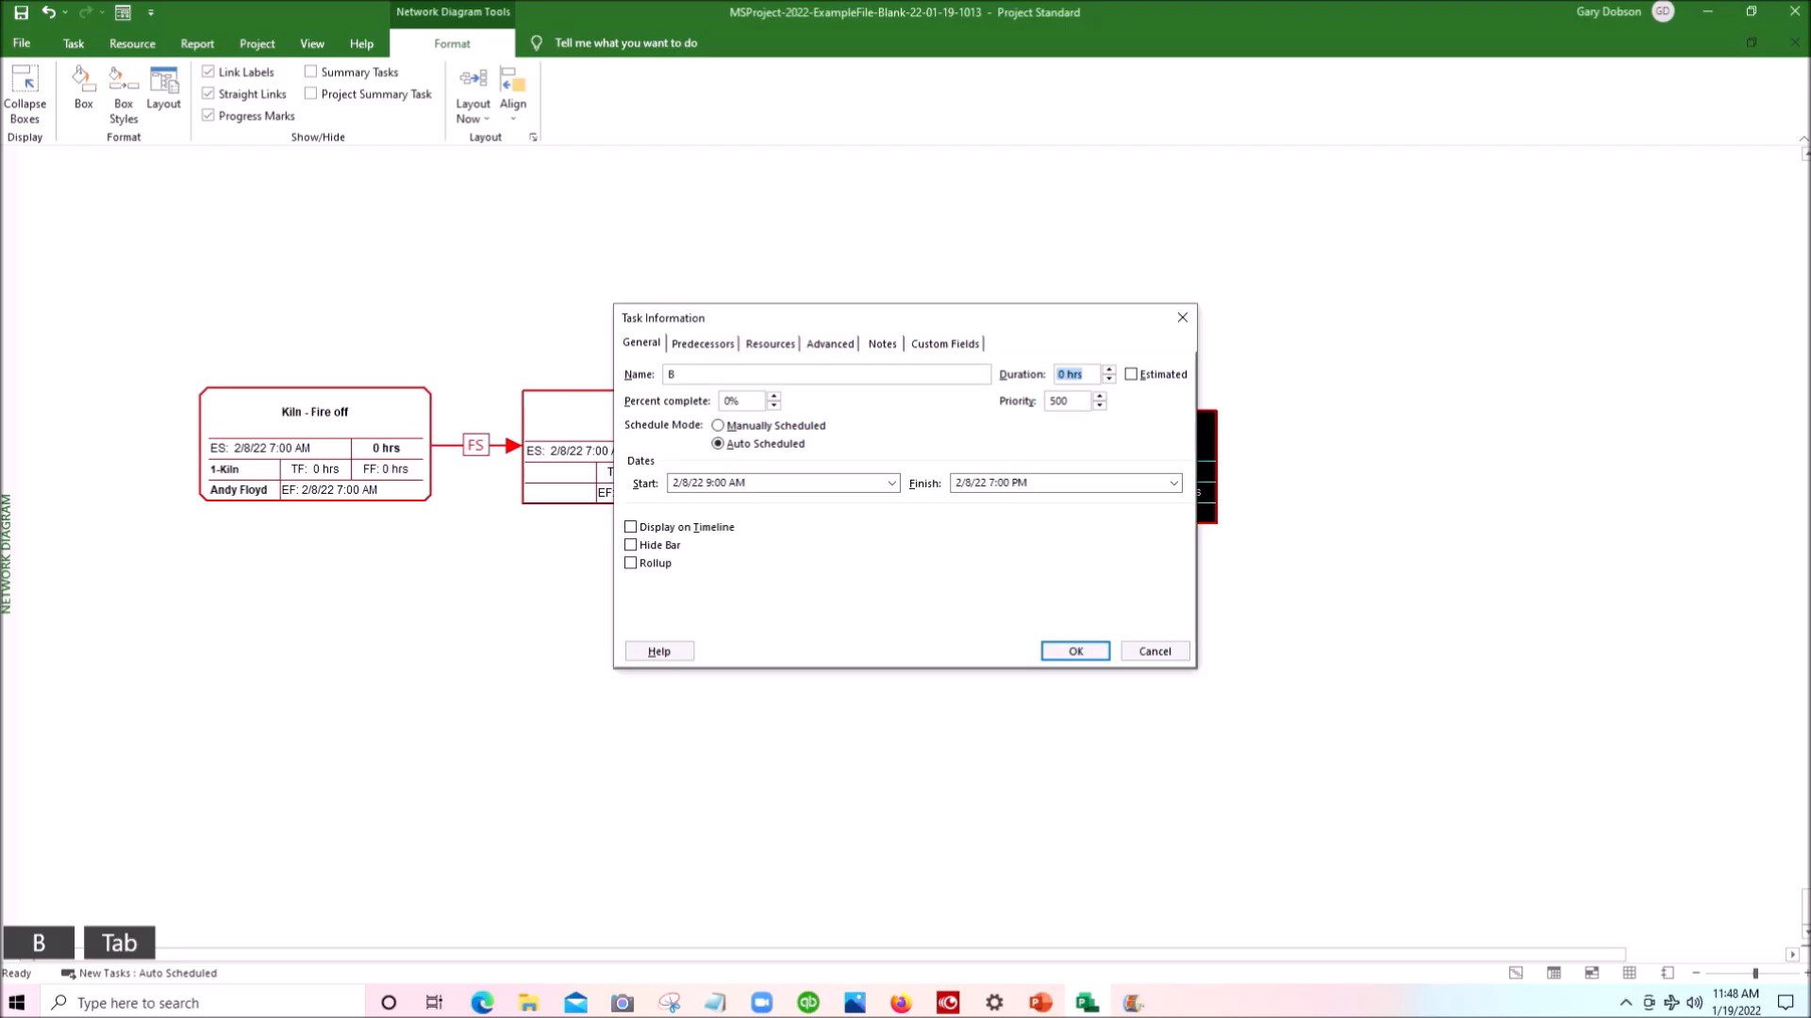
pyautogui.write('5')
pyautogui.press('Return')
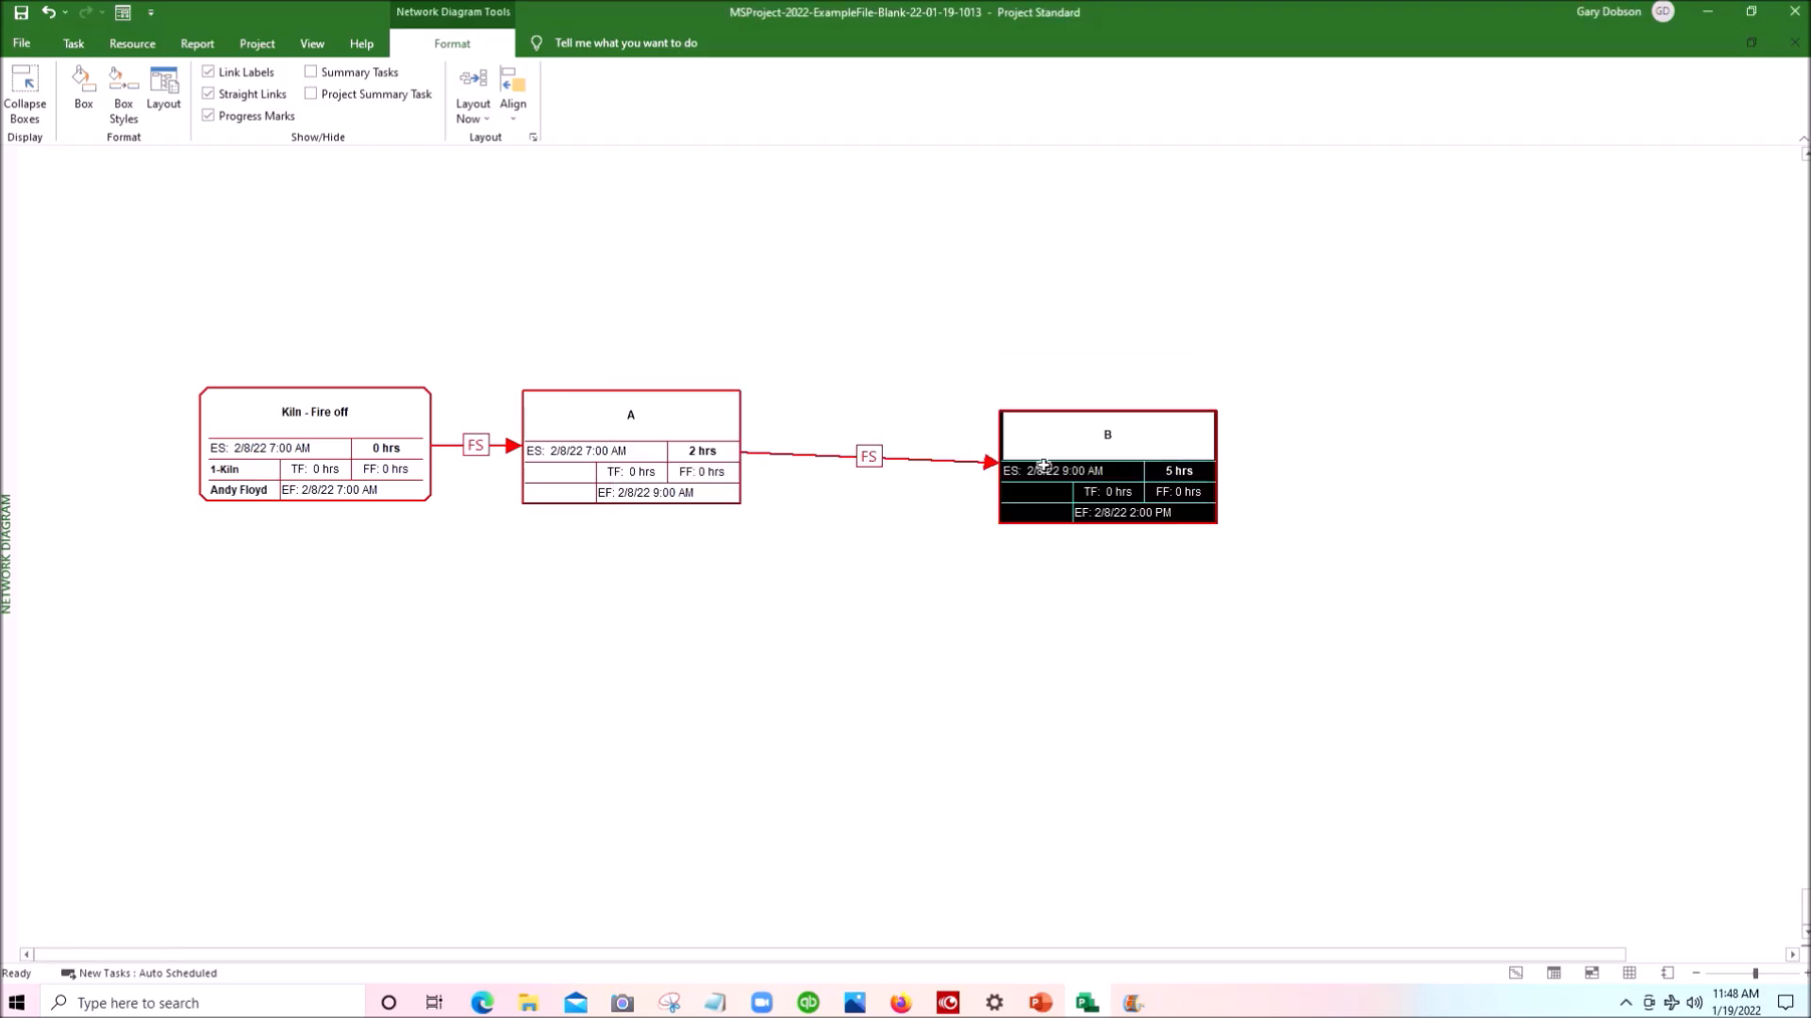
pyautogui.moveTo(1039, 523); pyautogui.dragTo(857, 498)
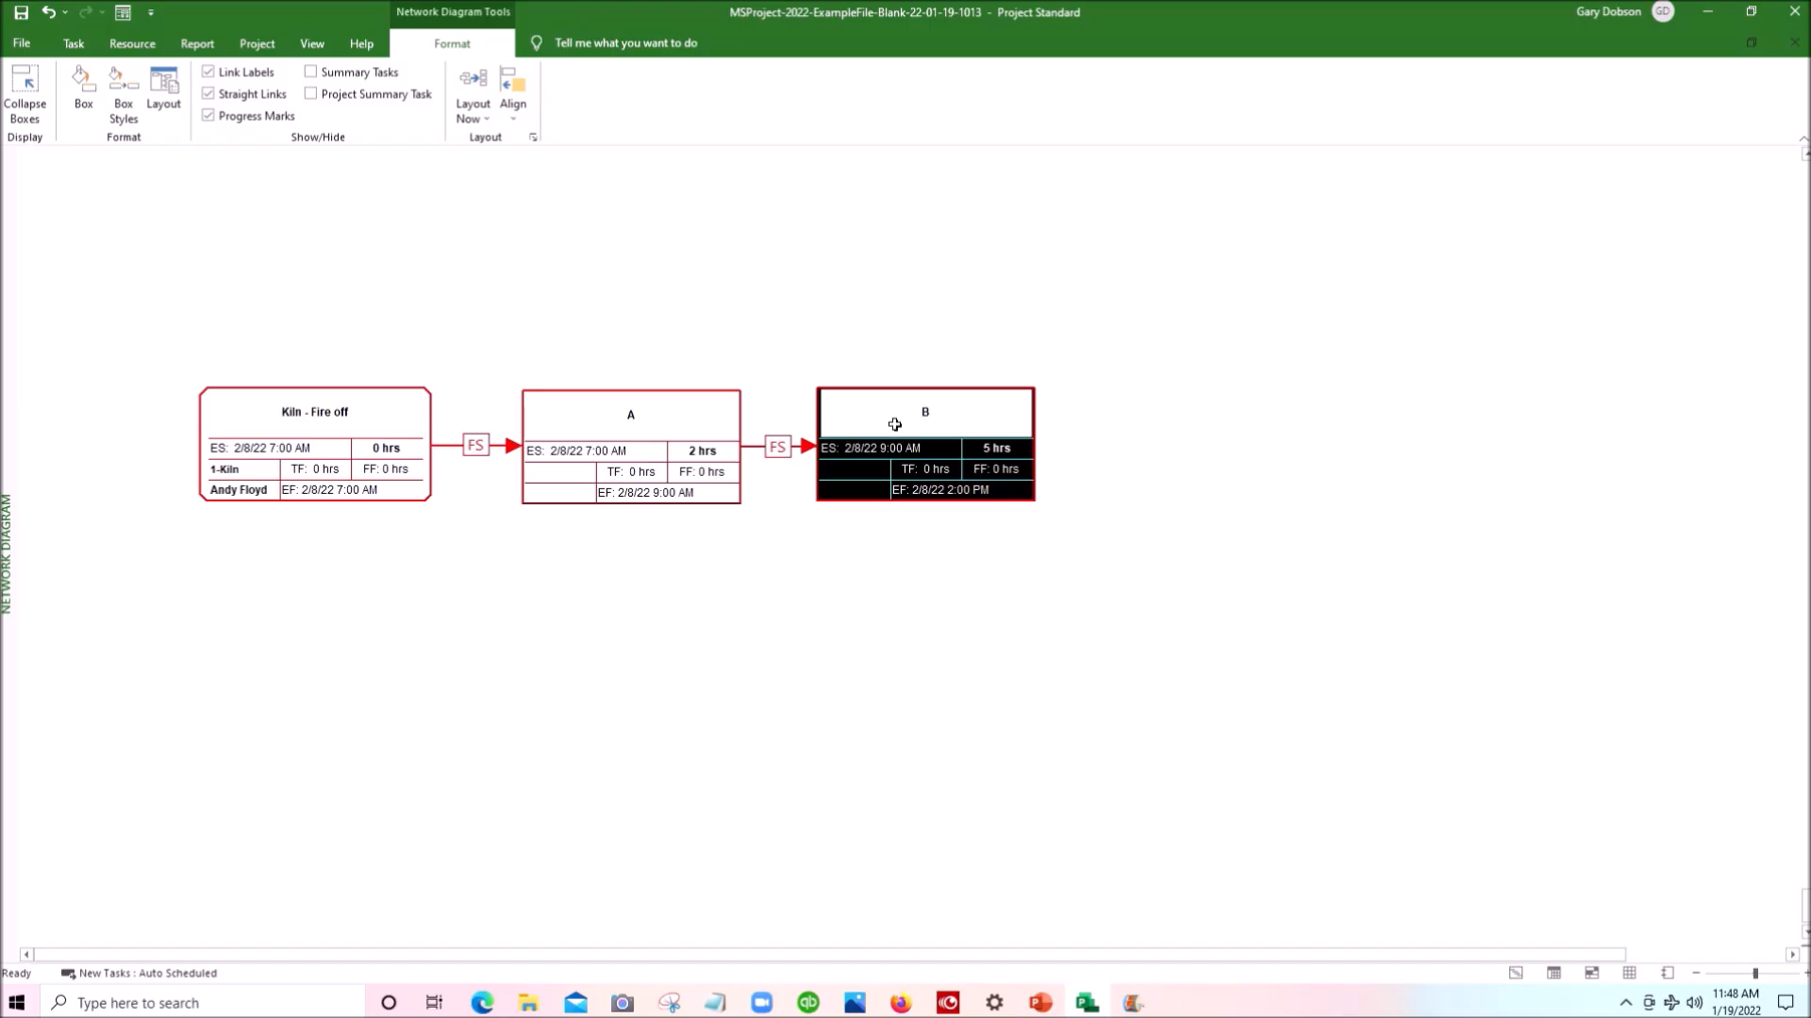
# - Create task C with a 7-hour duration as a linked successor of B, and move it into the row beside B
pyautogui.moveTo(894, 424); pyautogui.dragTo(1267, 429)
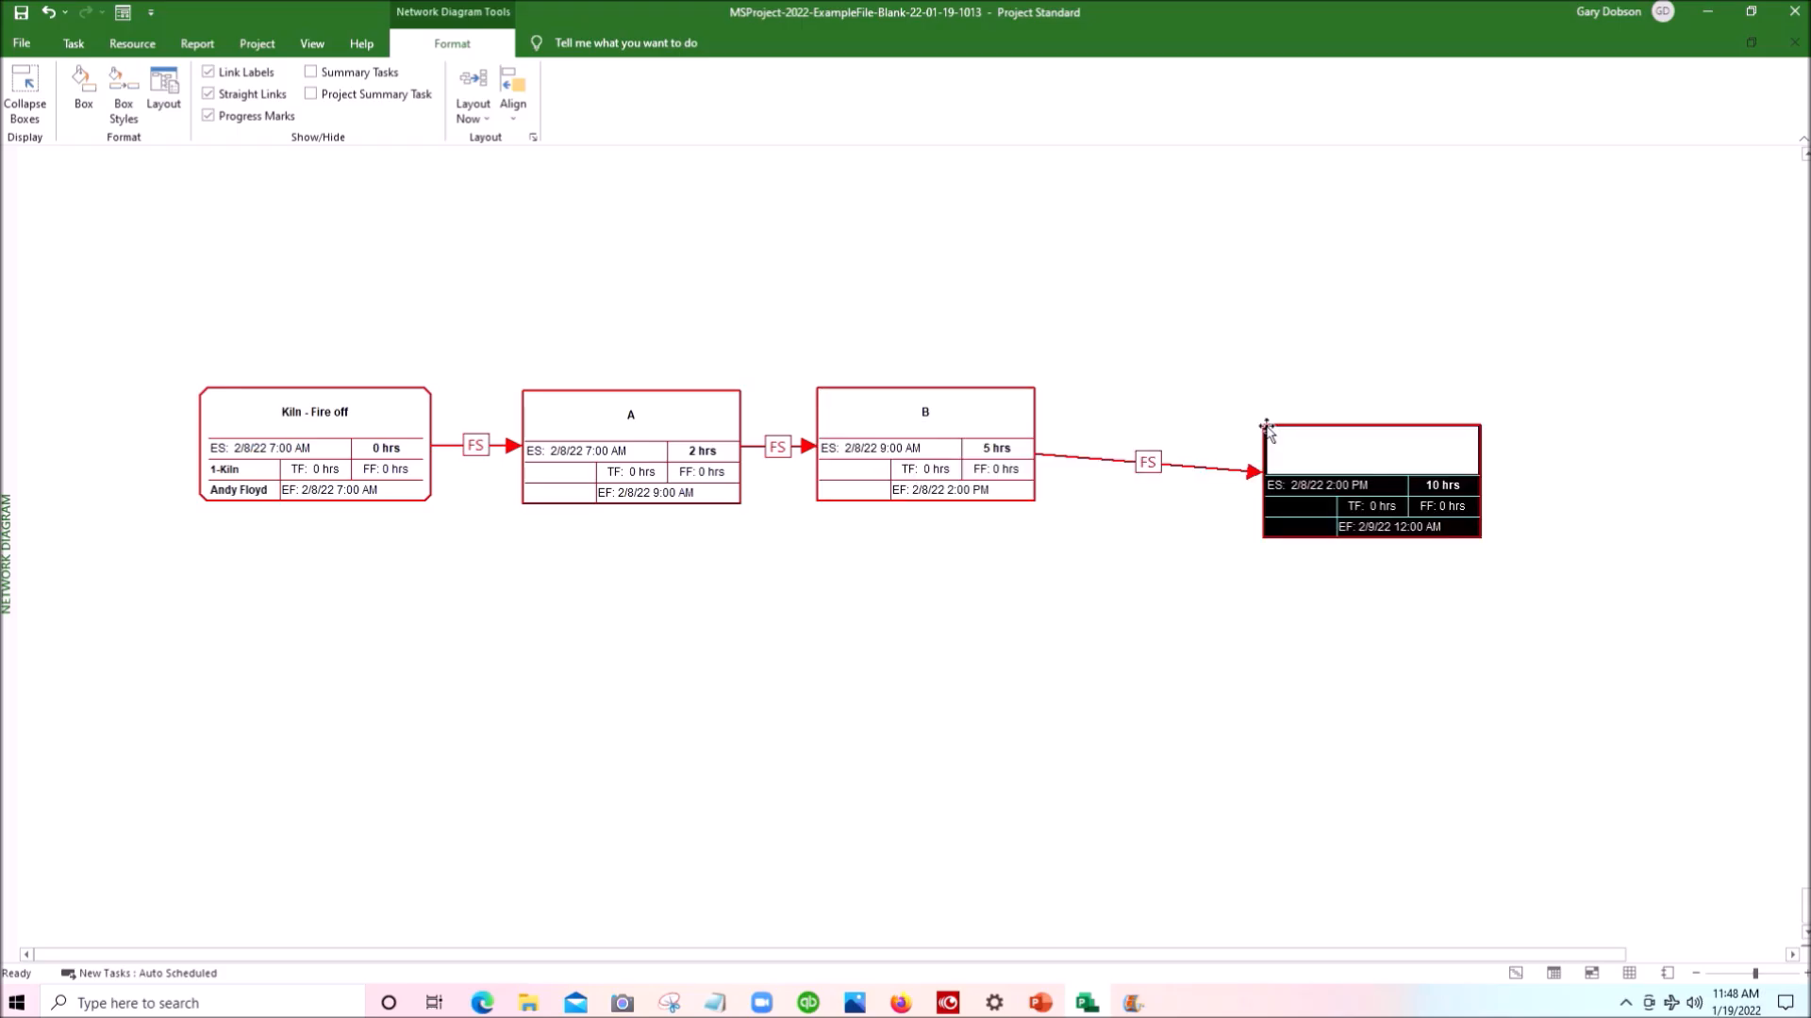
pyautogui.doubleClick(1331, 450)
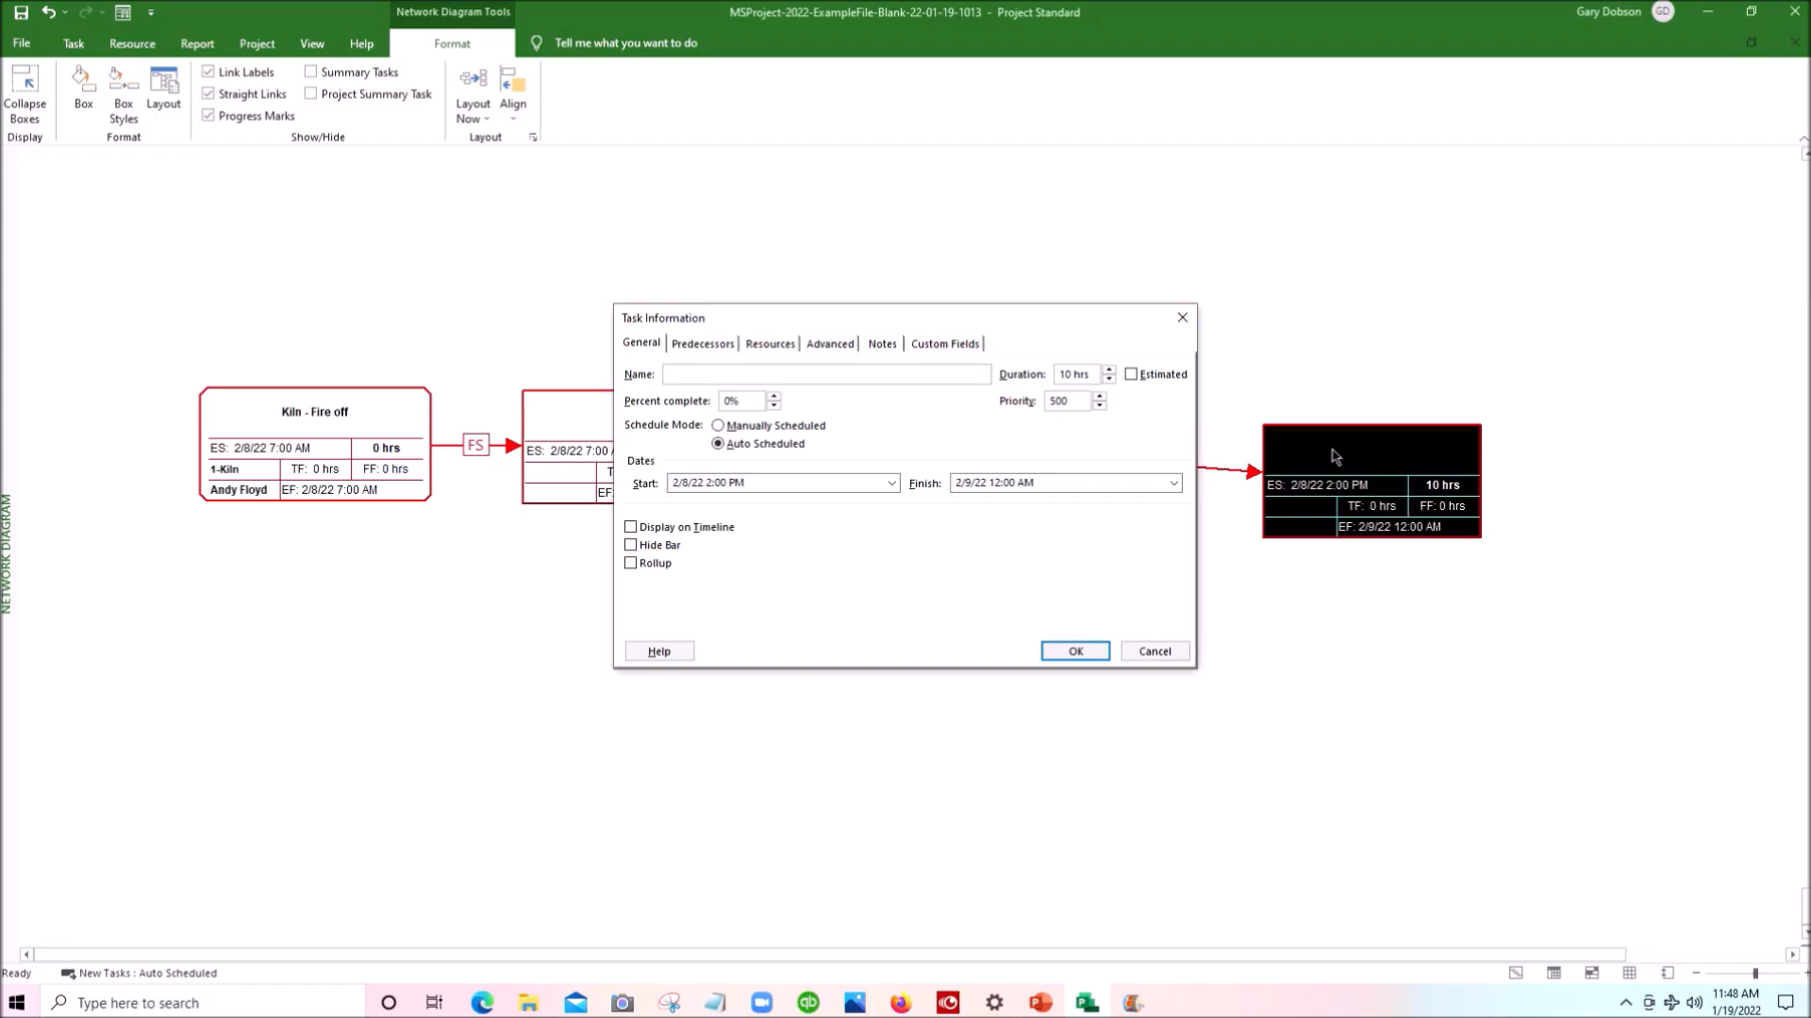
pyautogui.press('shift')
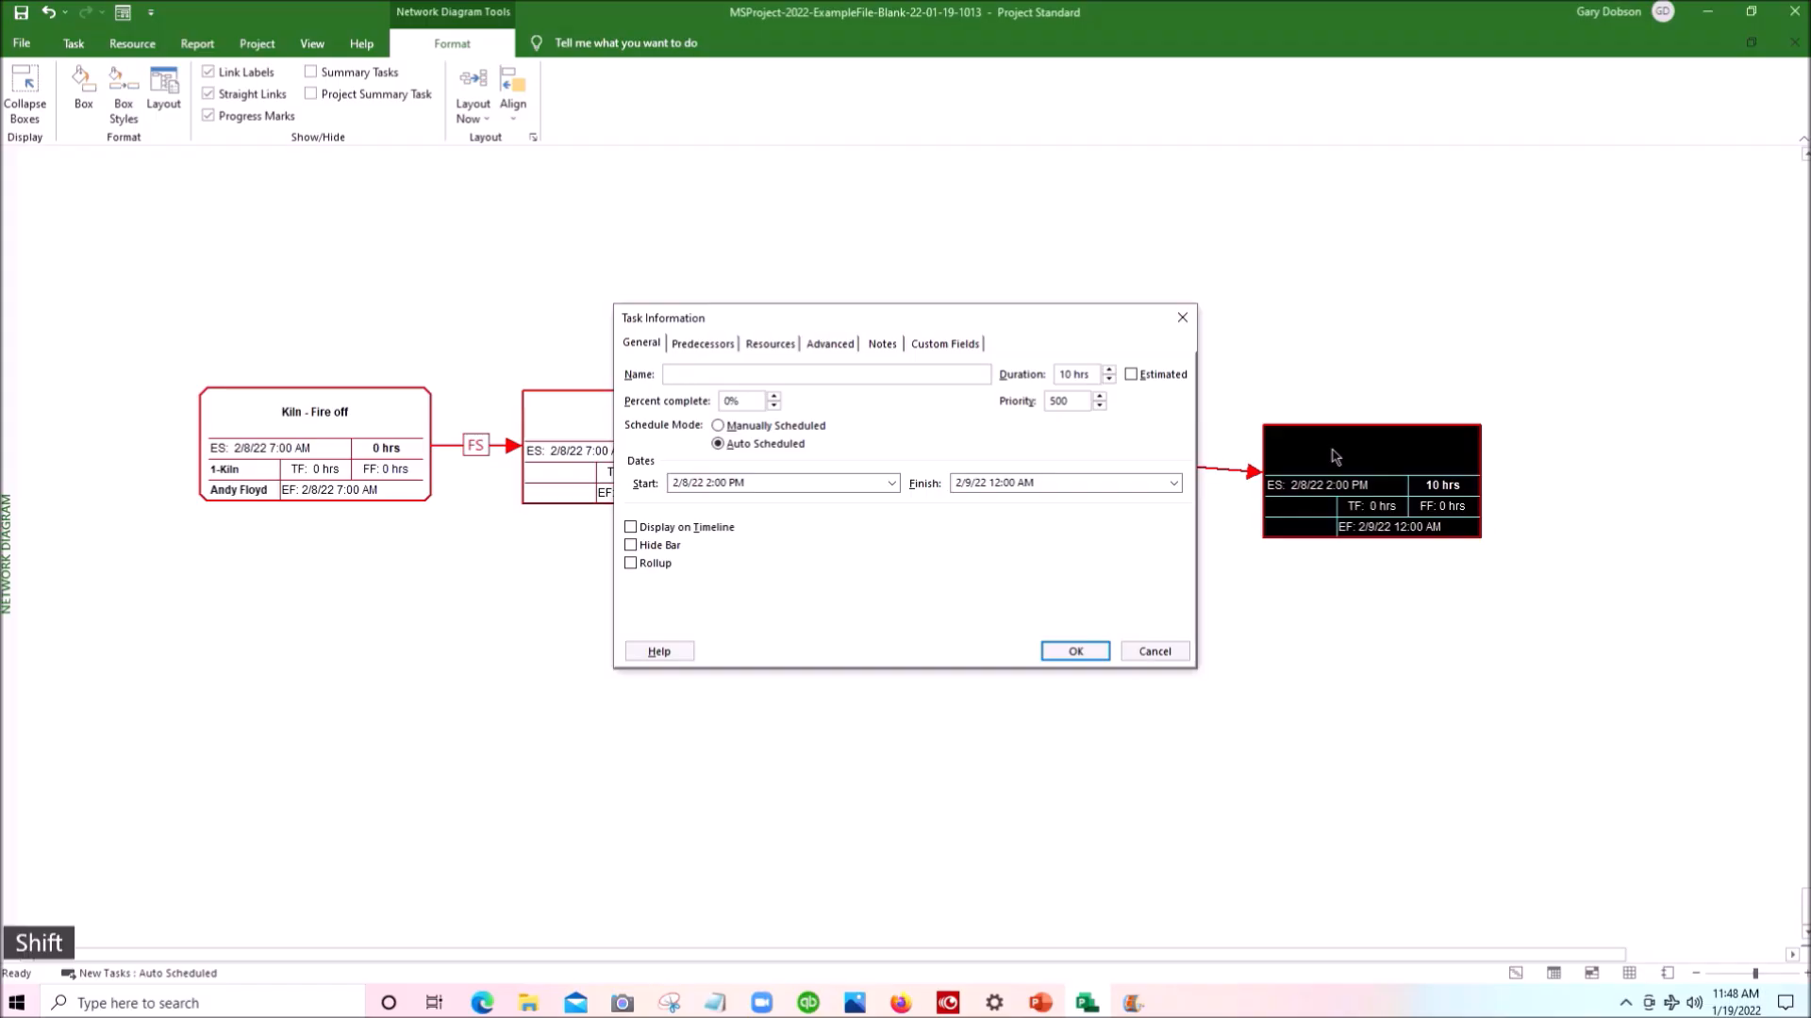
pyautogui.write('C')
pyautogui.press('Tab')
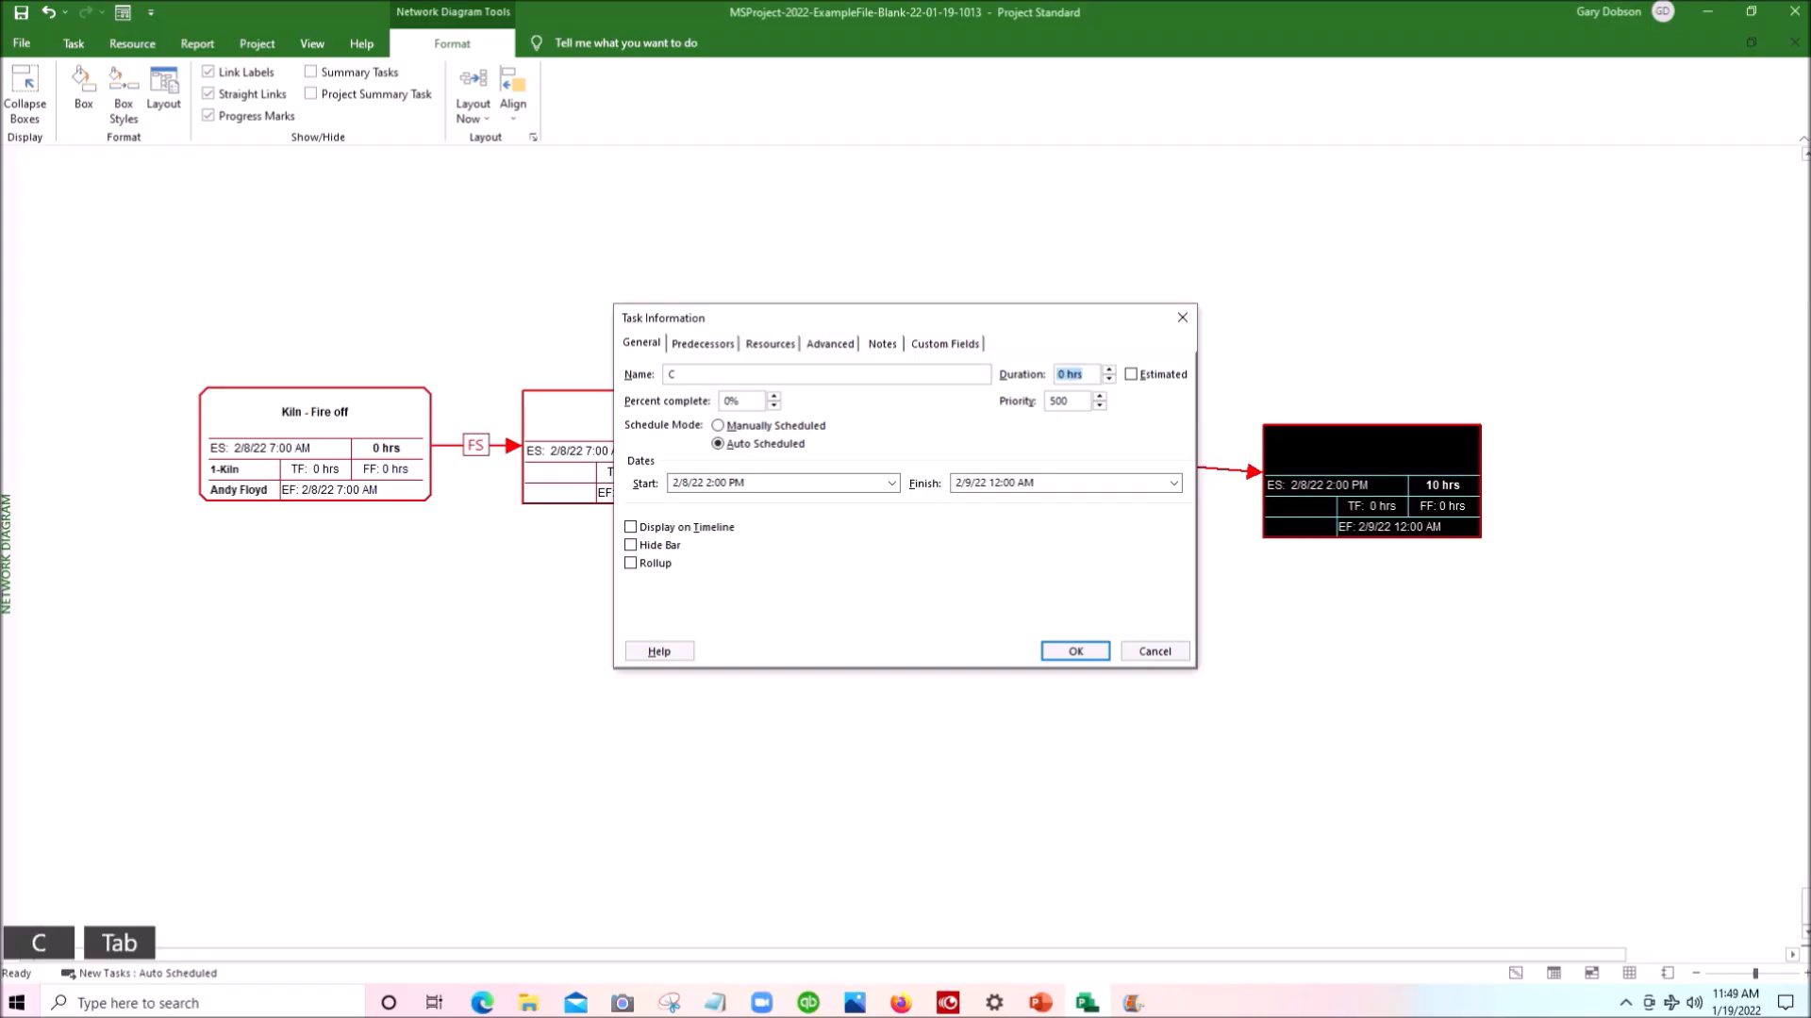
pyautogui.write('7')
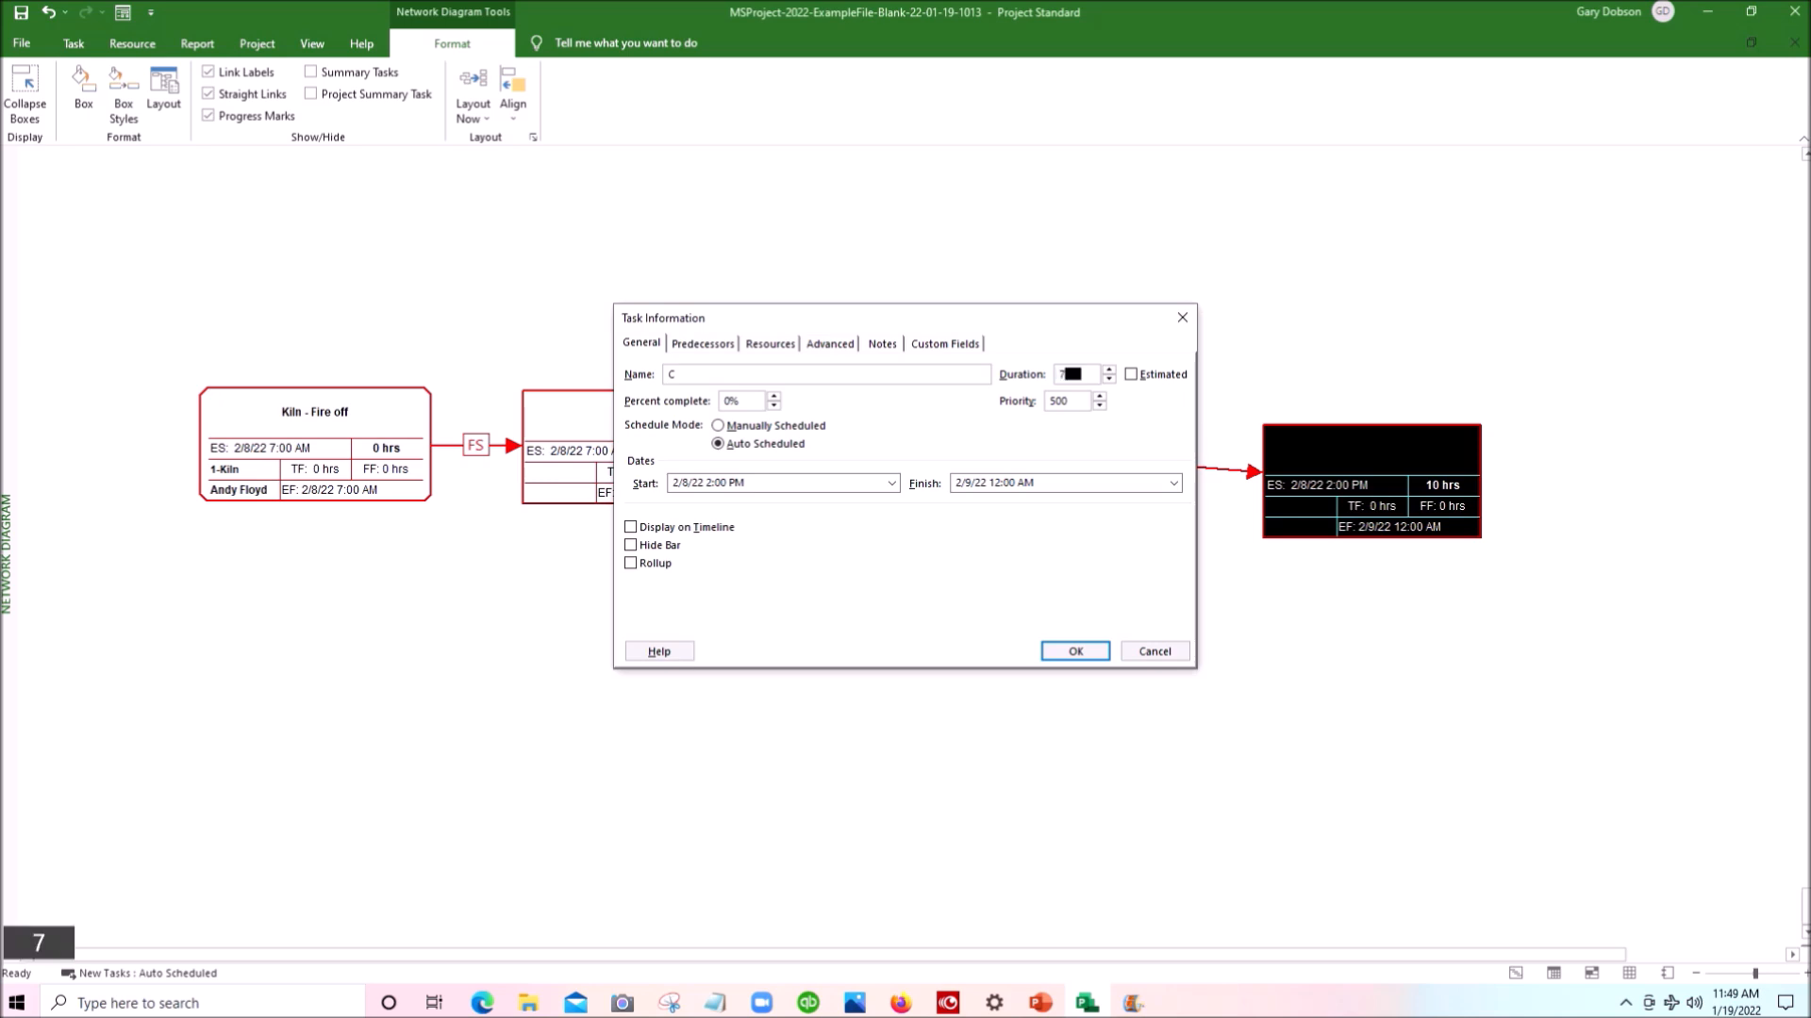
pyautogui.press('Return')
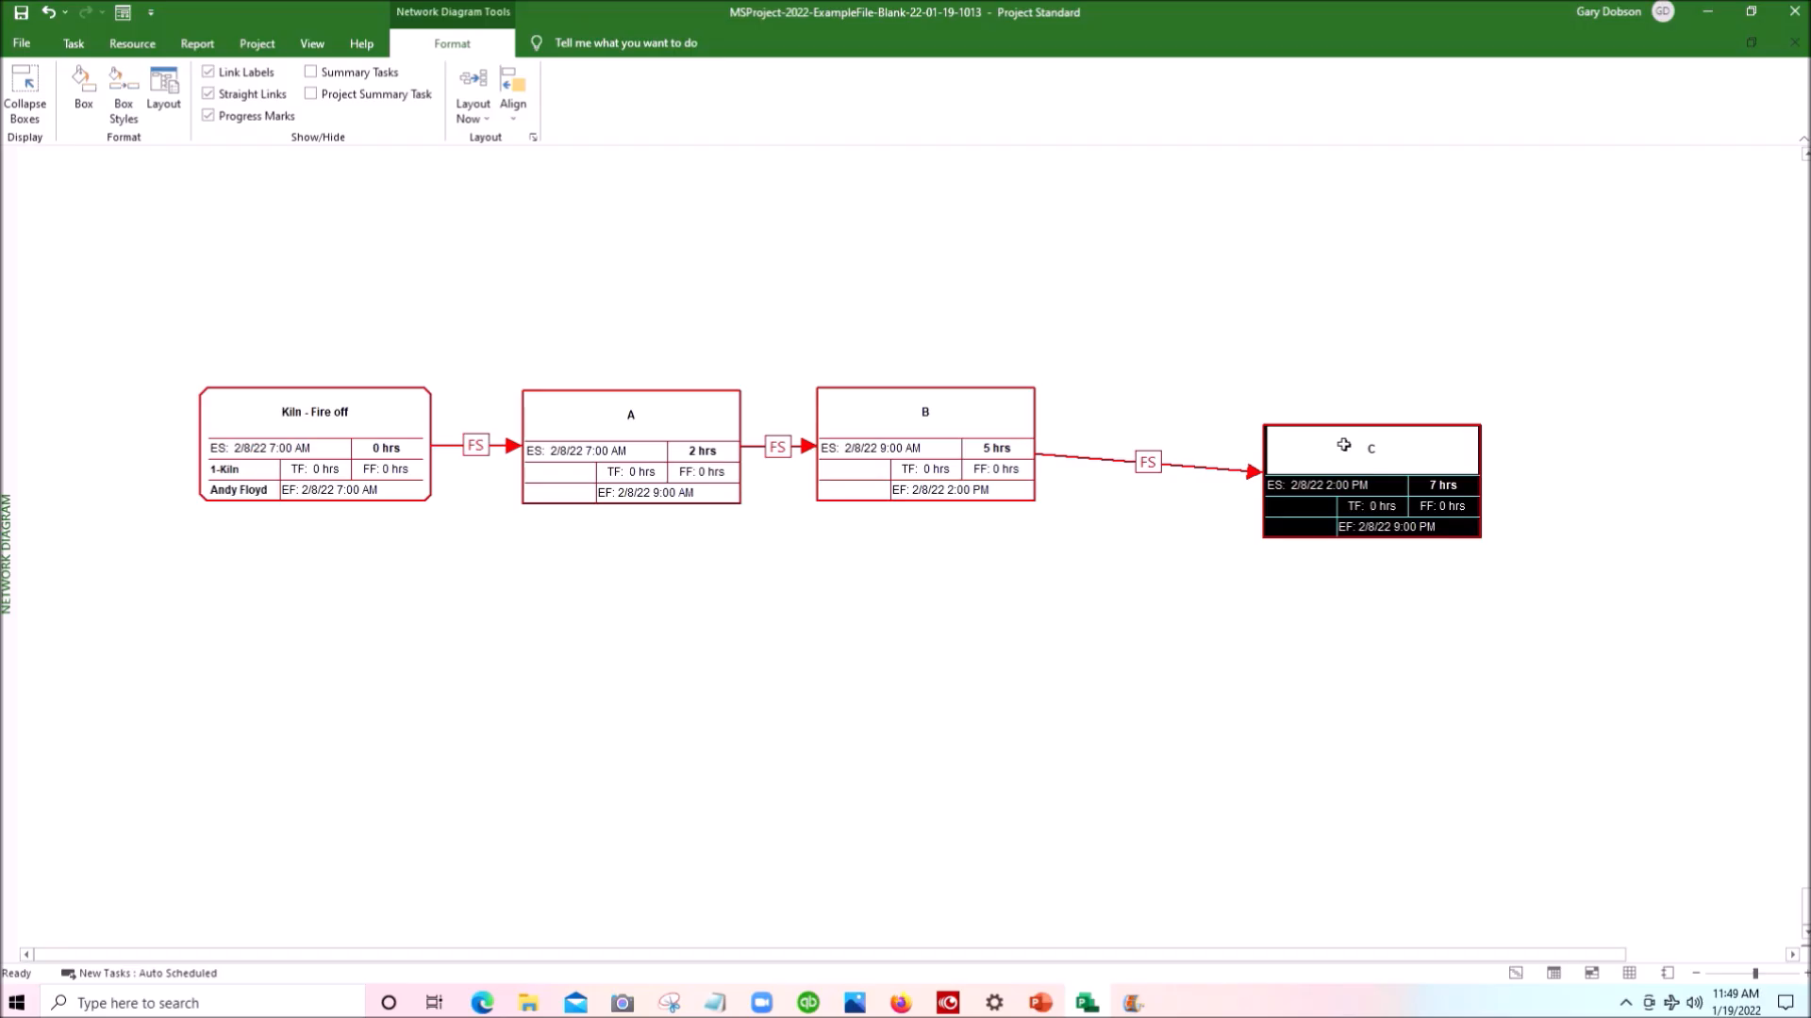
pyautogui.moveTo(1340, 429); pyautogui.dragTo(1181, 390)
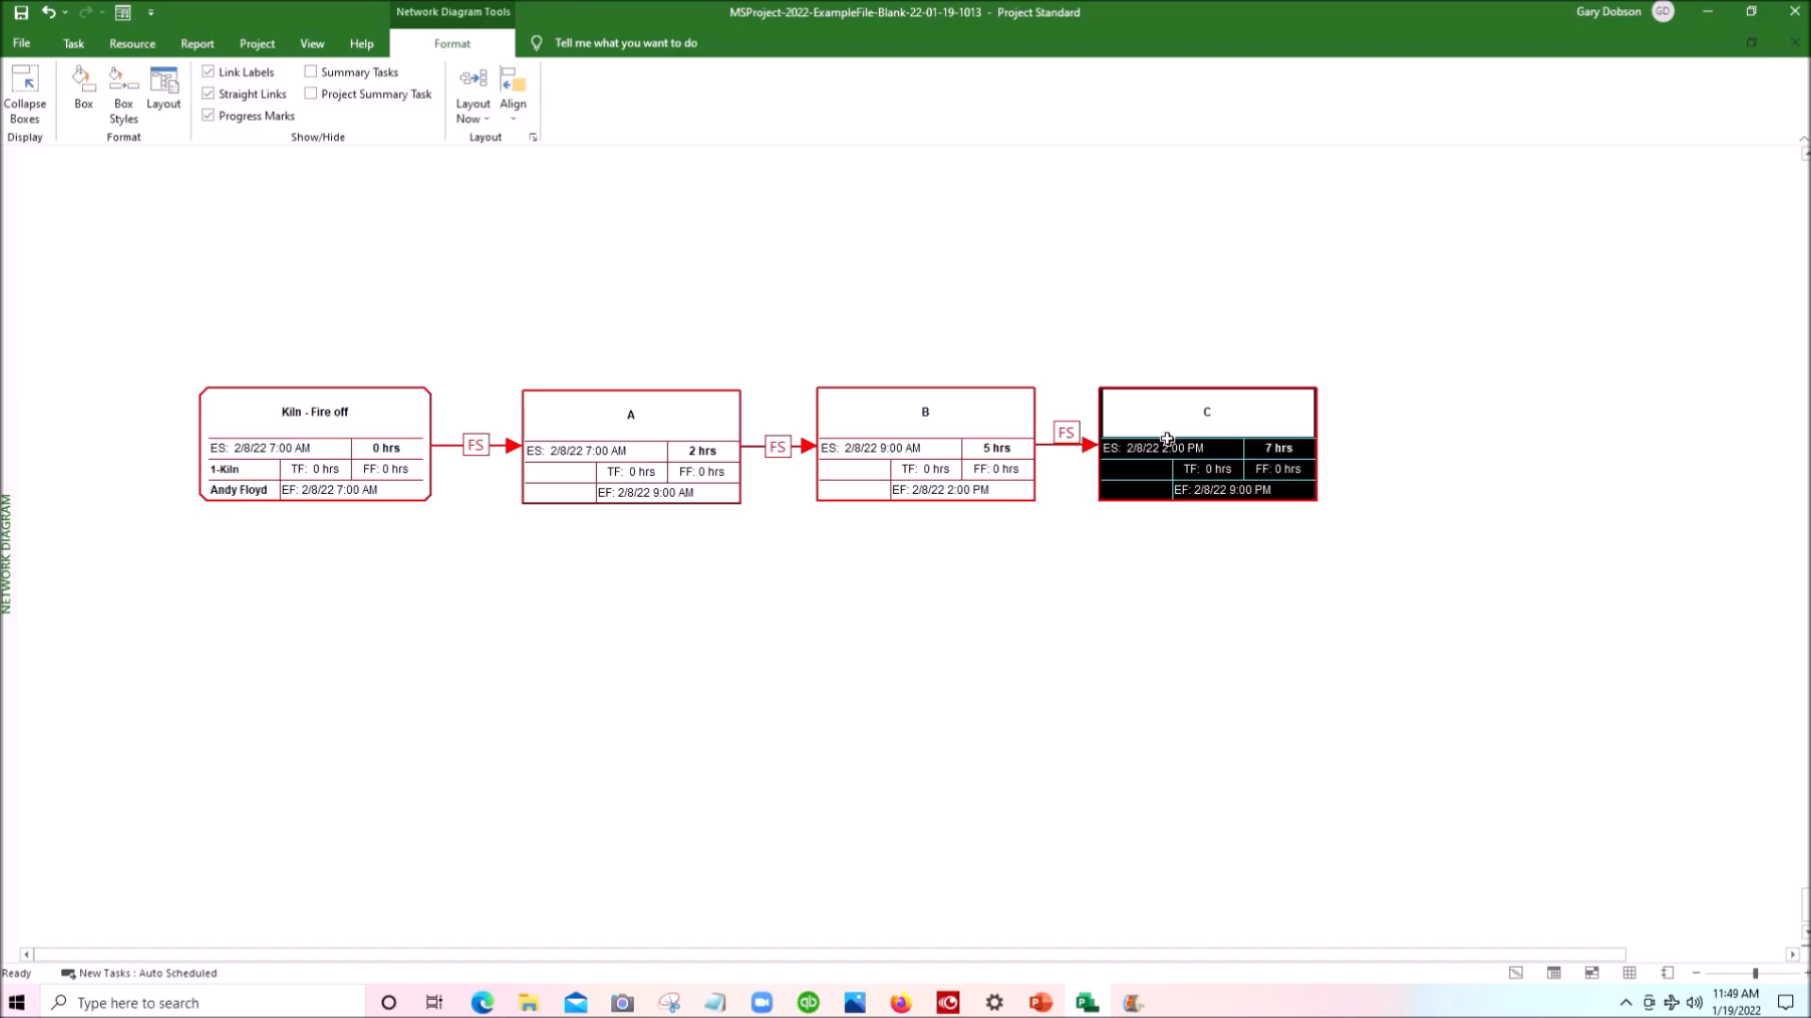
# - Create task D with a 2-hour duration as a linked successor of C, and line it up beside C
pyautogui.moveTo(1167, 439); pyautogui.dragTo(1515, 440)
pyautogui.doubleClick(1537, 455)
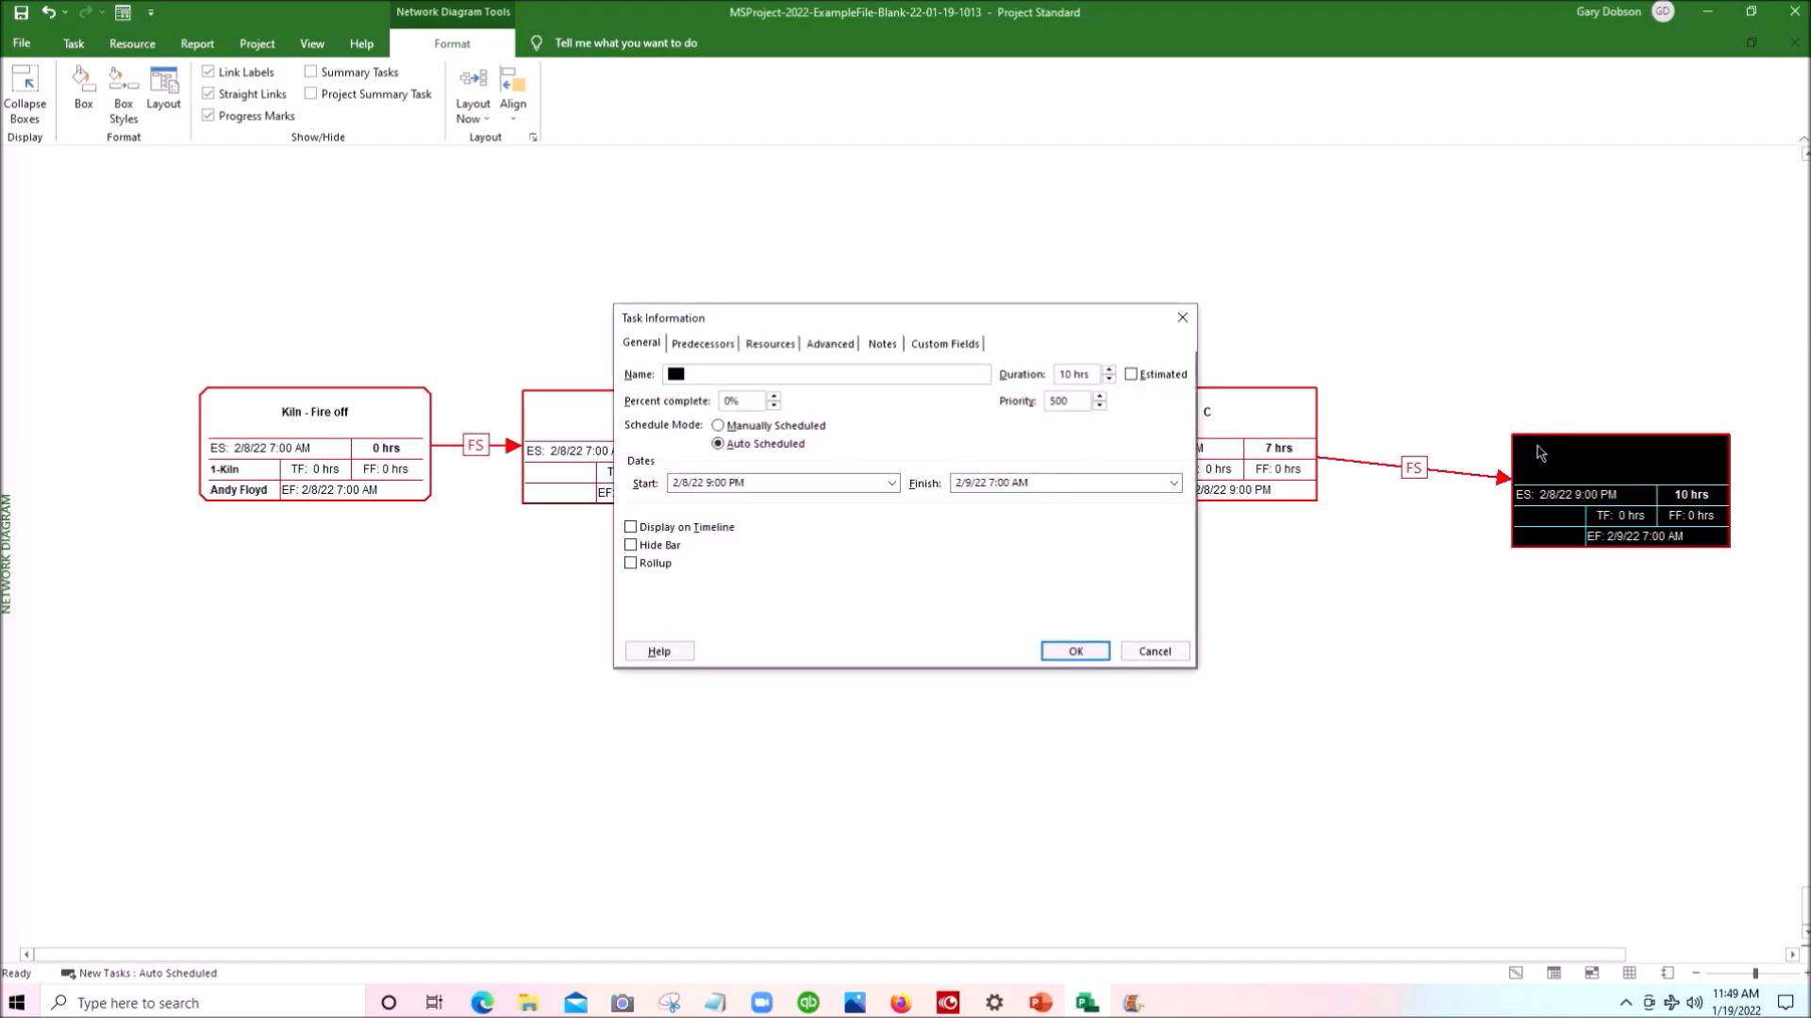
pyautogui.write('D')
pyautogui.press('Tab')
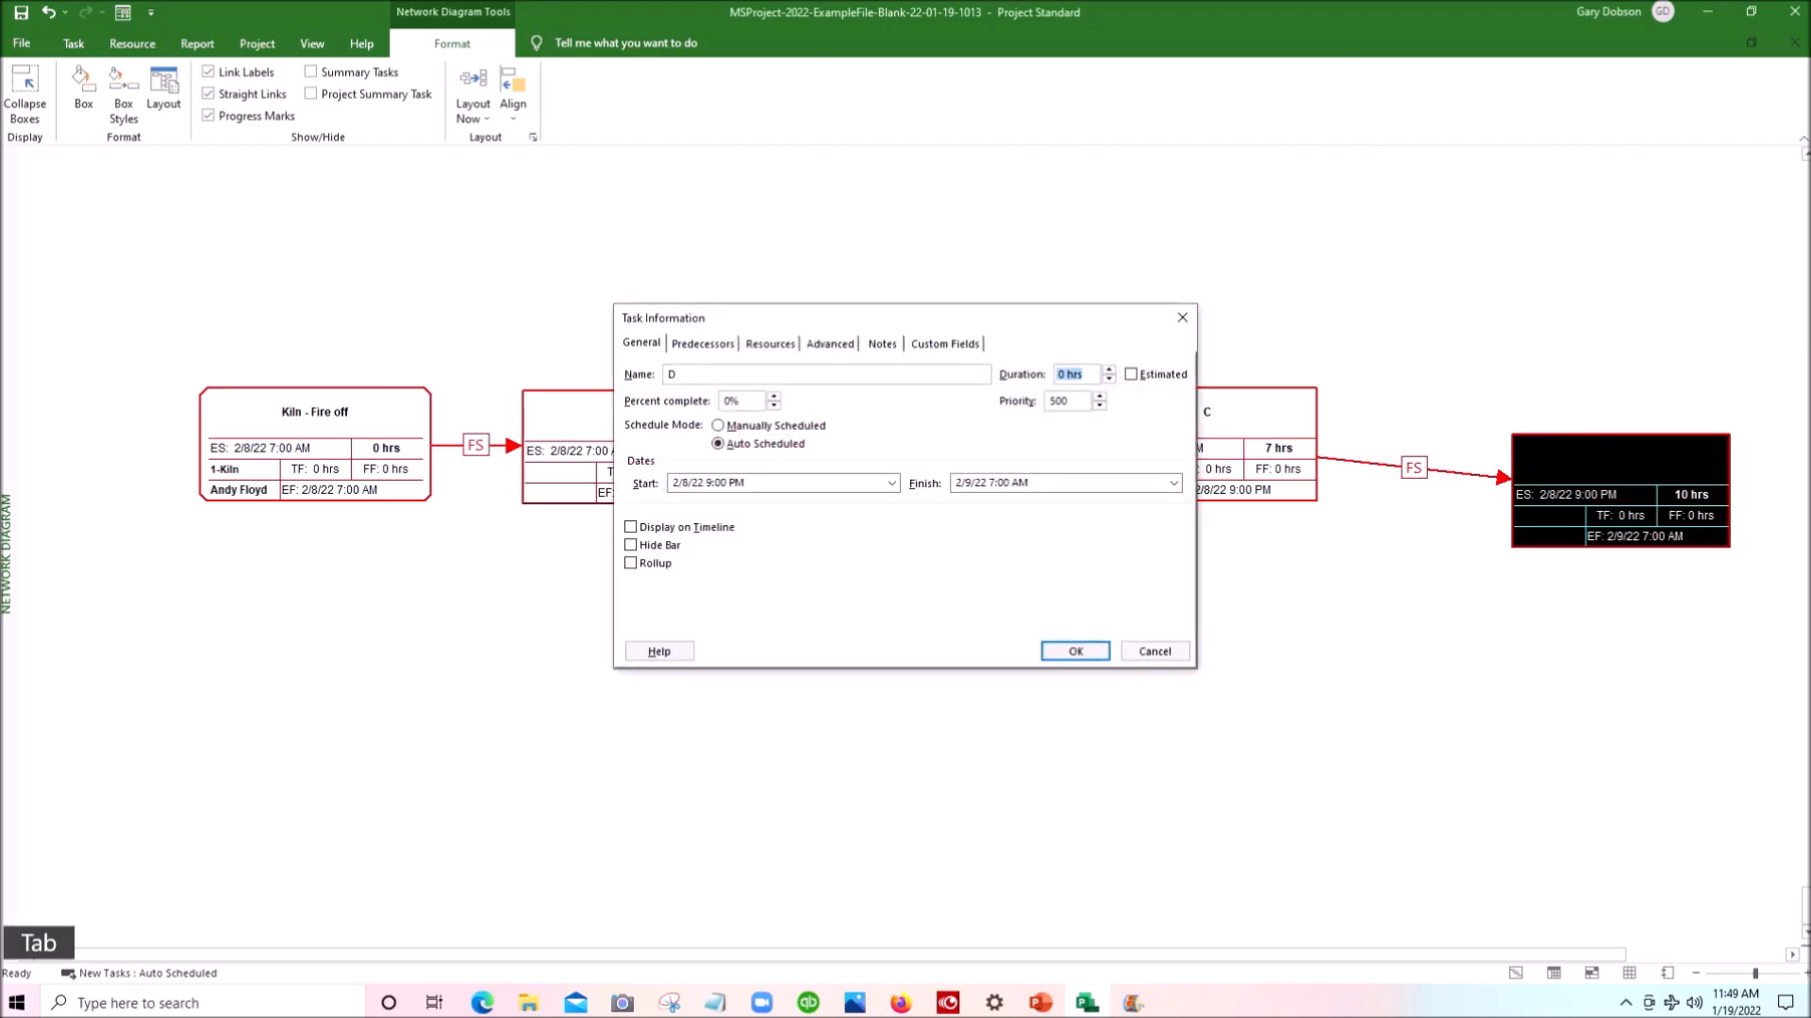
pyautogui.write('2')
pyautogui.press('Return')
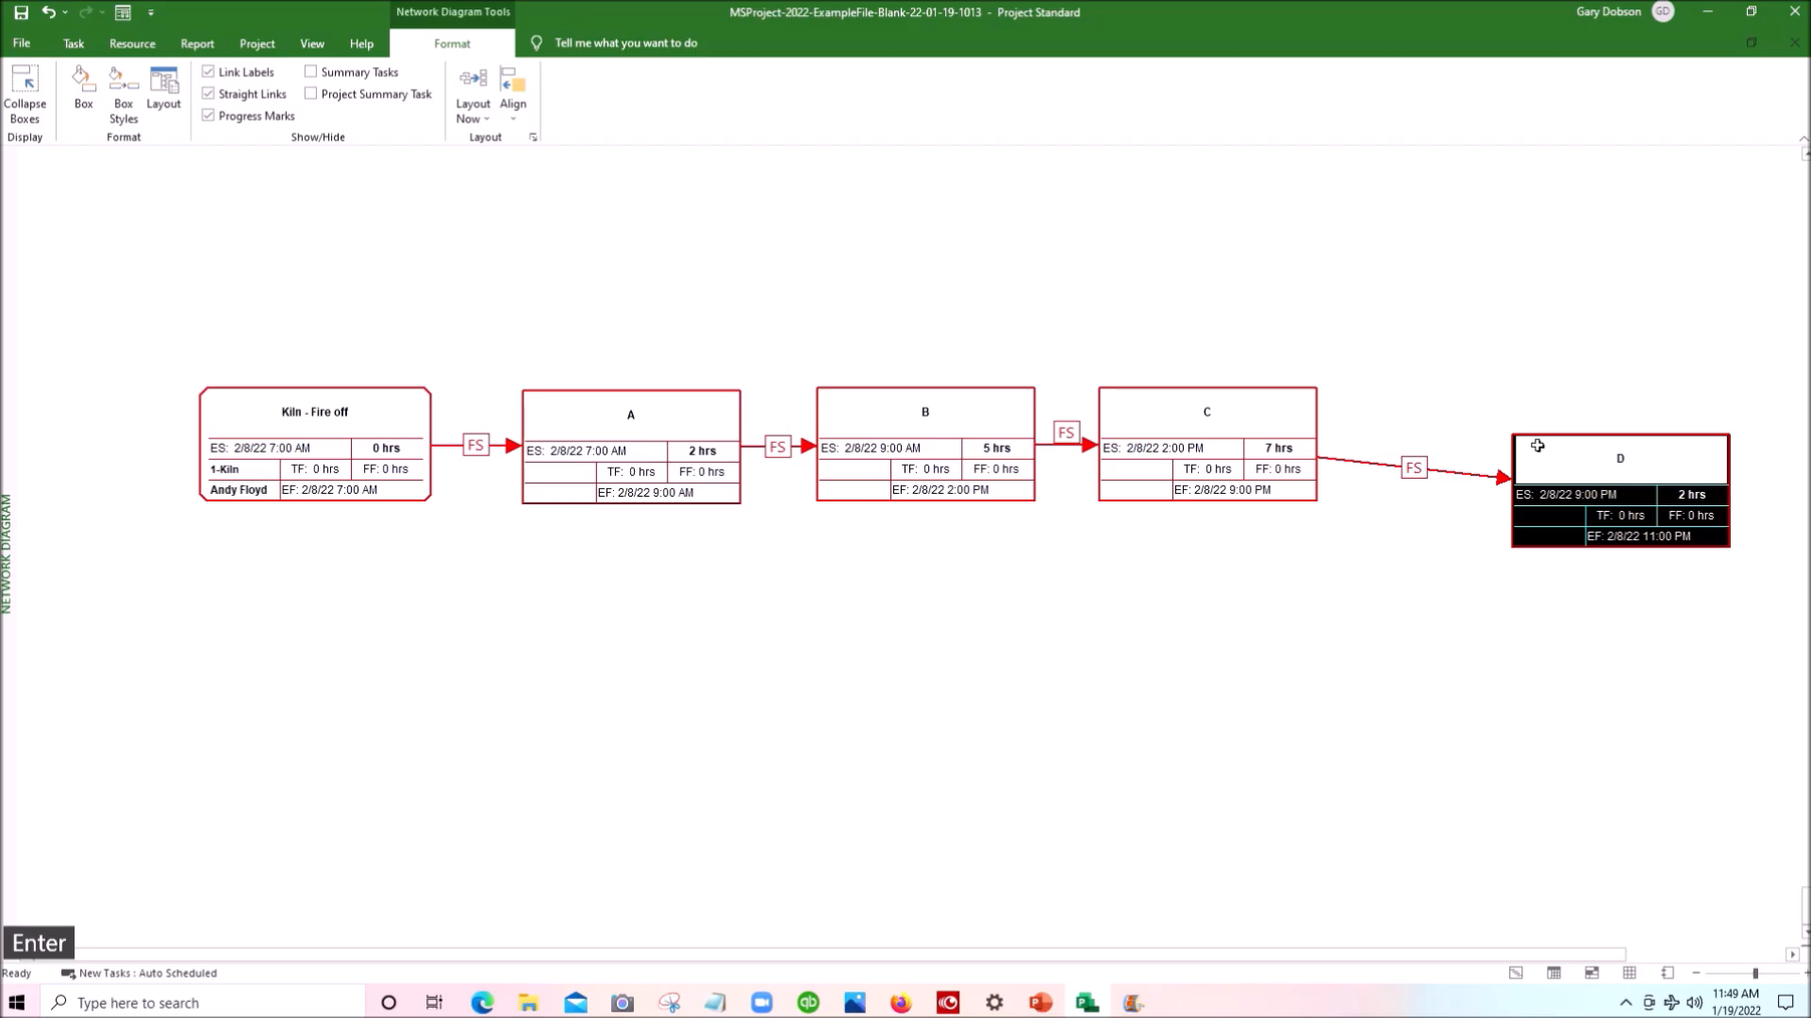
pyautogui.moveTo(1548, 546); pyautogui.dragTo(1419, 508)
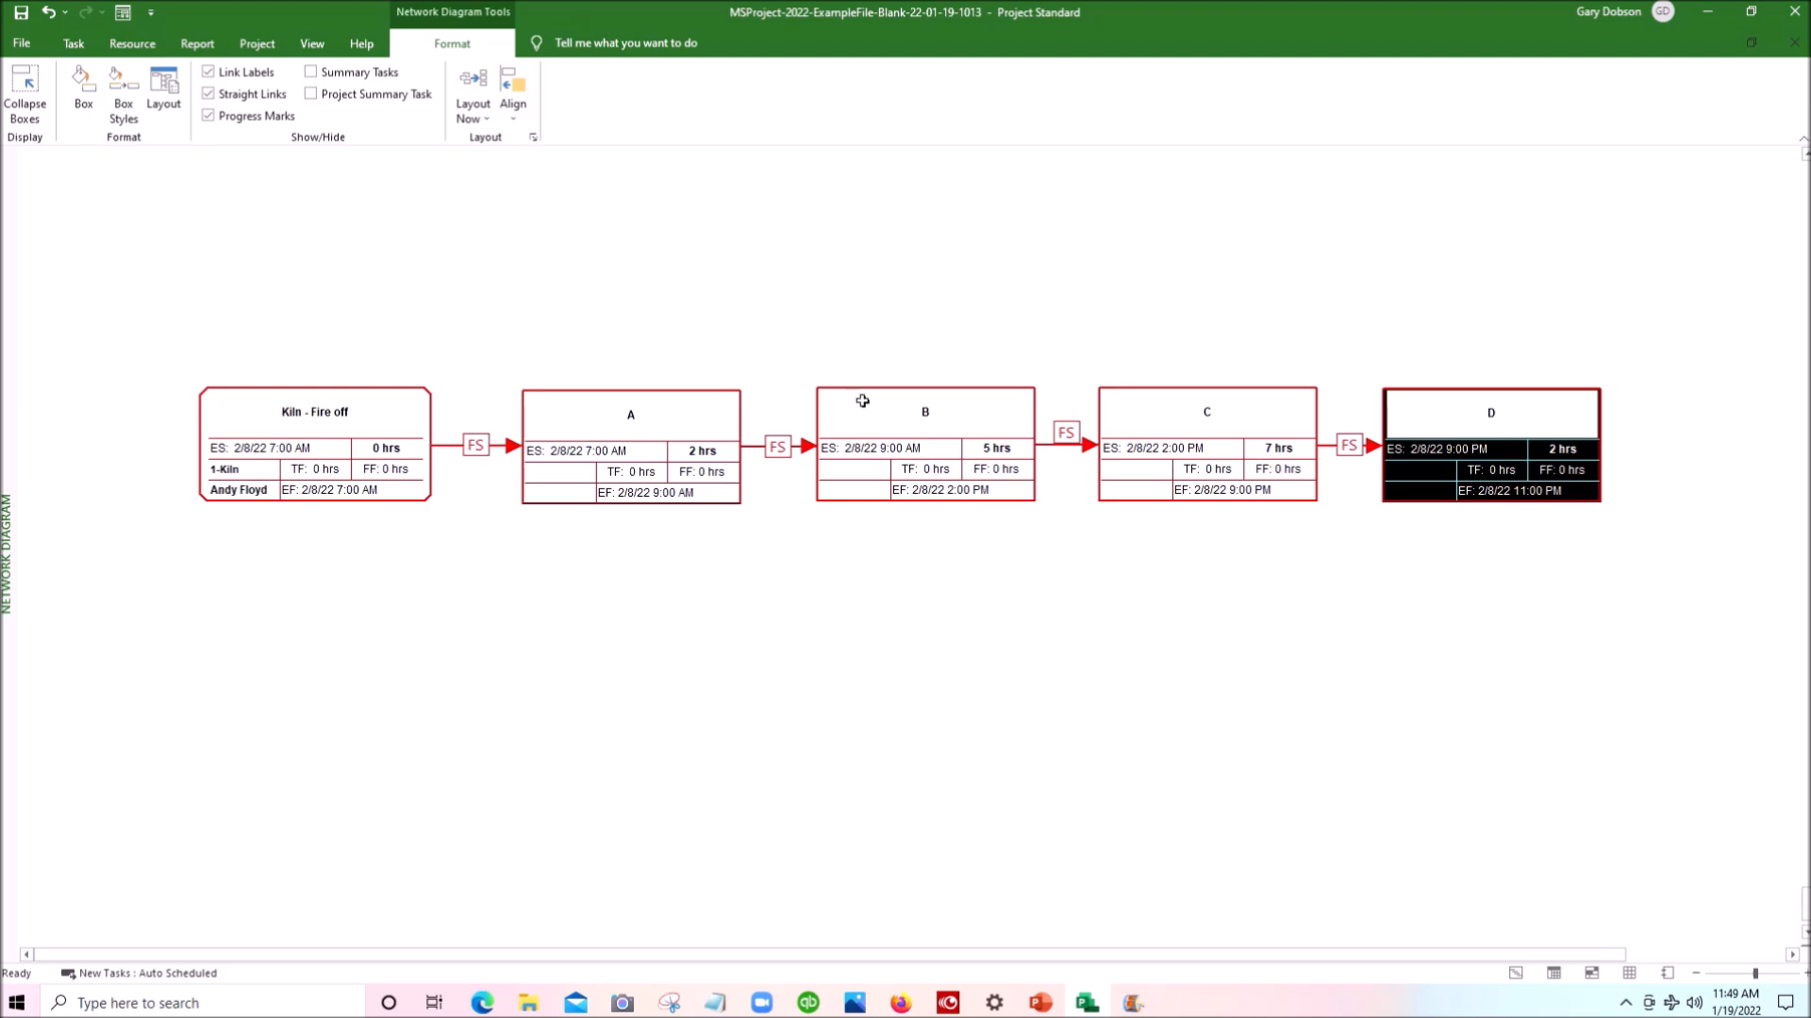
# - Create task E with a 5-hour duration as a second linked successor of A, placed above box B
pyautogui.moveTo(590, 430); pyautogui.dragTo(870, 231)
pyautogui.doubleClick(954, 244)
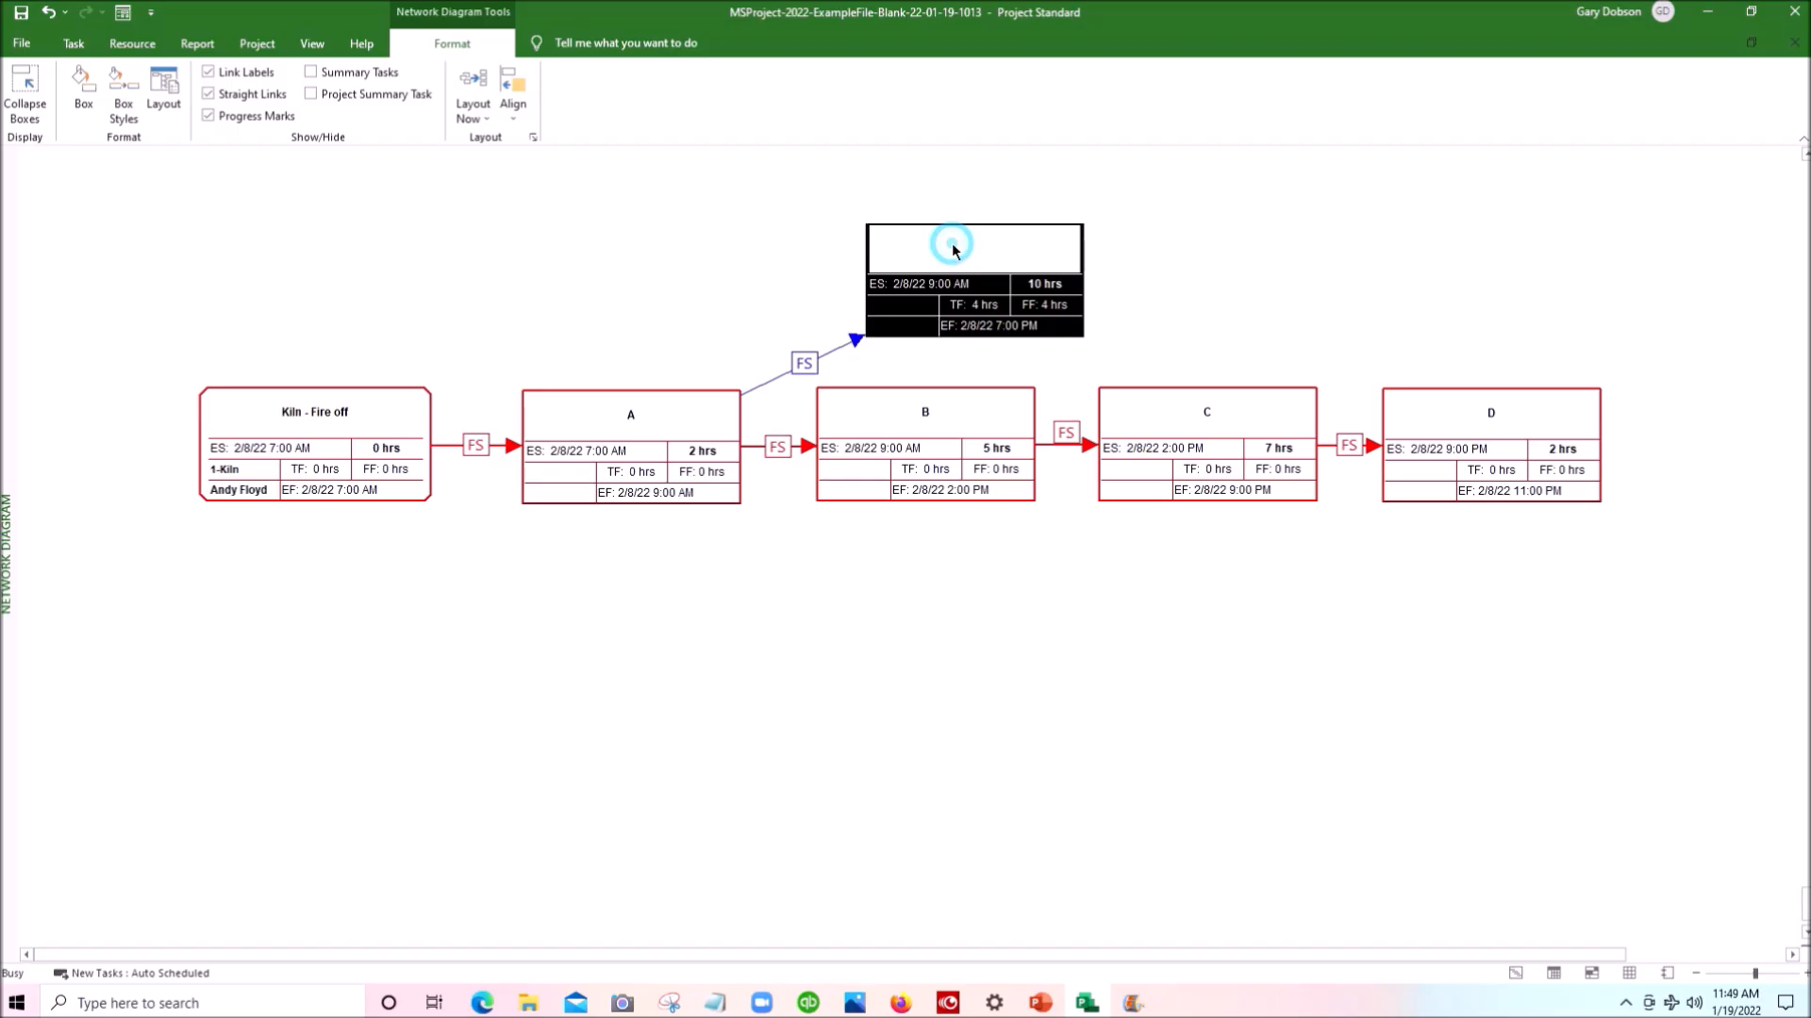
pyautogui.write('E')
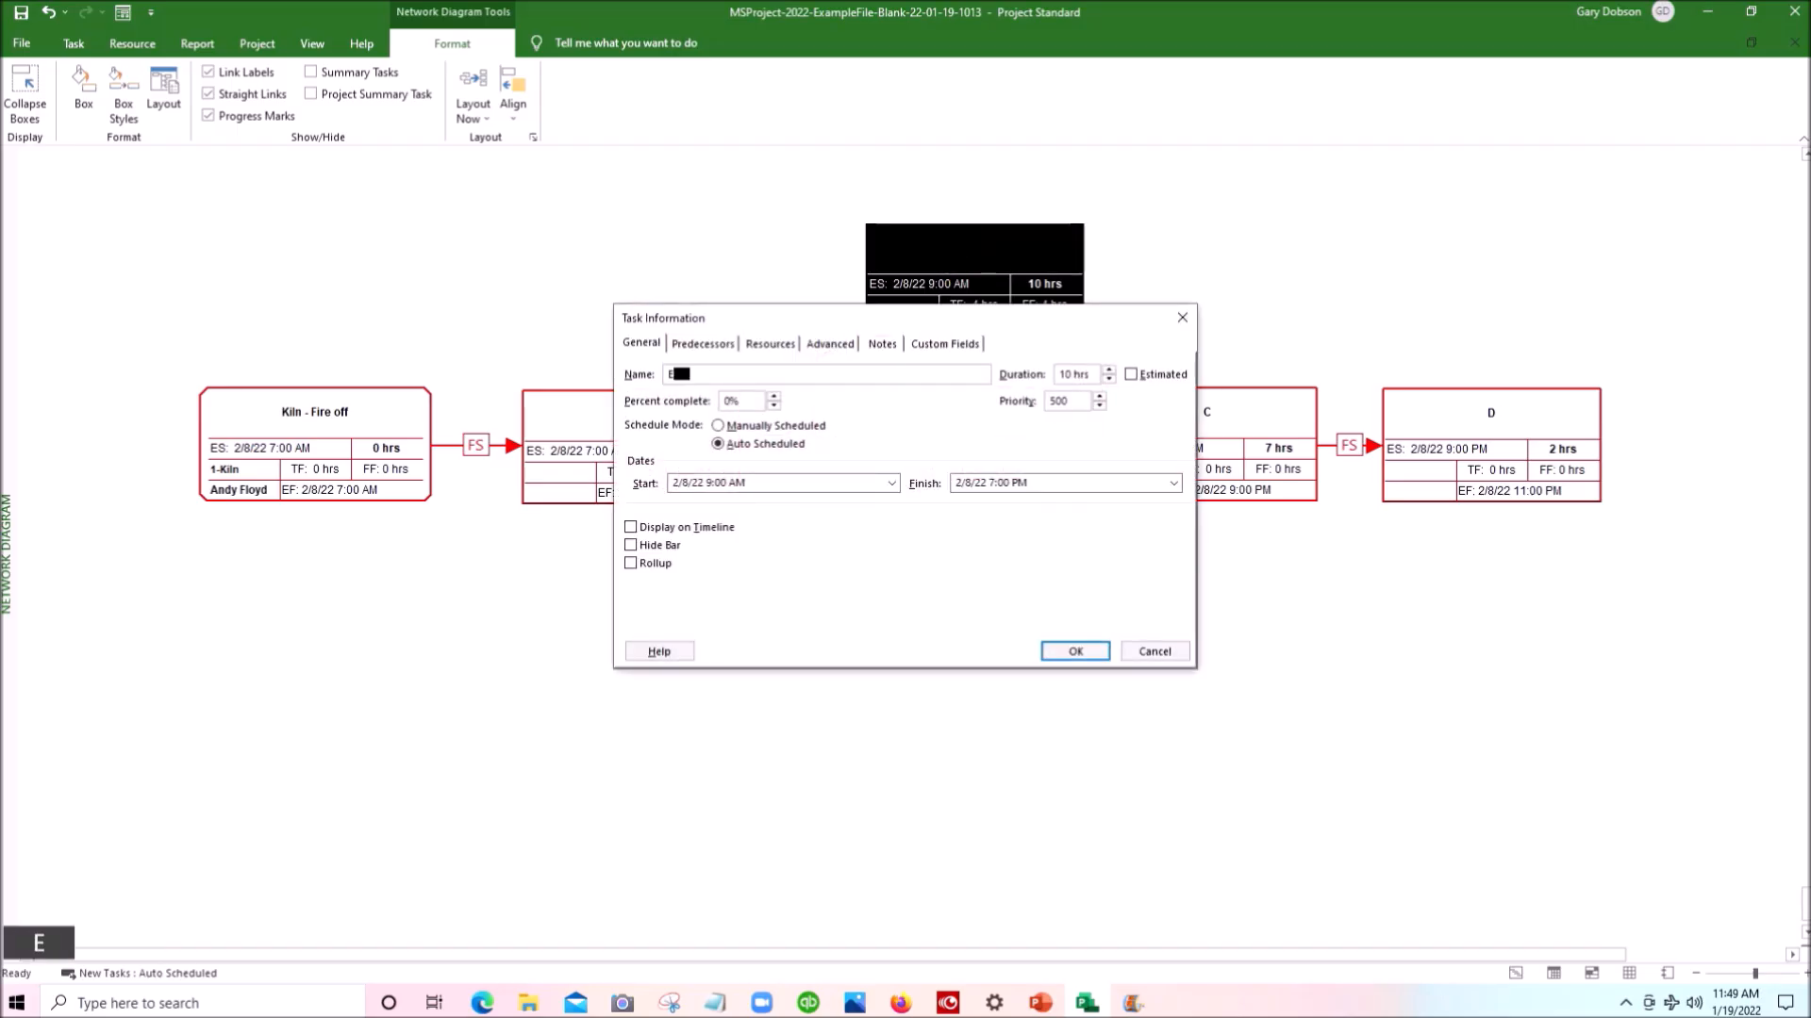
pyautogui.press('Tab')
pyautogui.write('5')
pyautogui.press('Return')
# - Create task F with a 3-hour duration as a linked successor of E, and line it up level with E
pyautogui.moveTo(952, 245); pyautogui.dragTo(1259, 249)
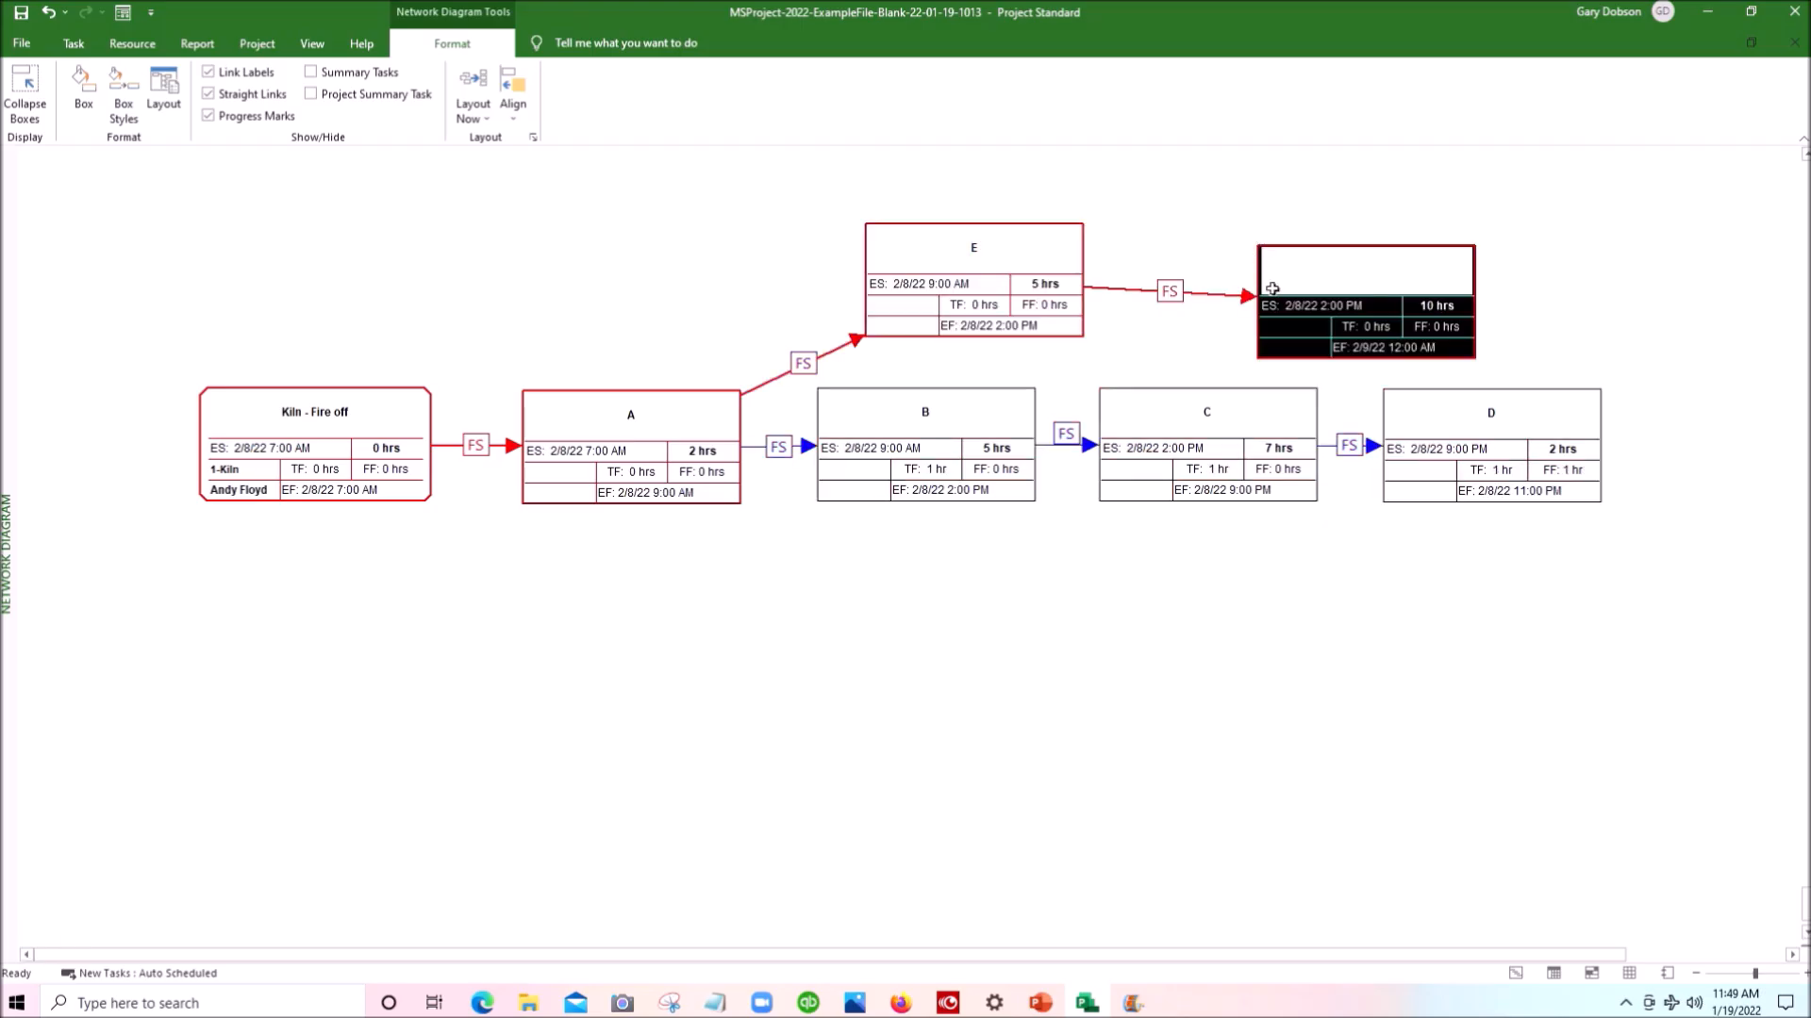
pyautogui.click(1315, 261)
pyautogui.doubleClick(1324, 281)
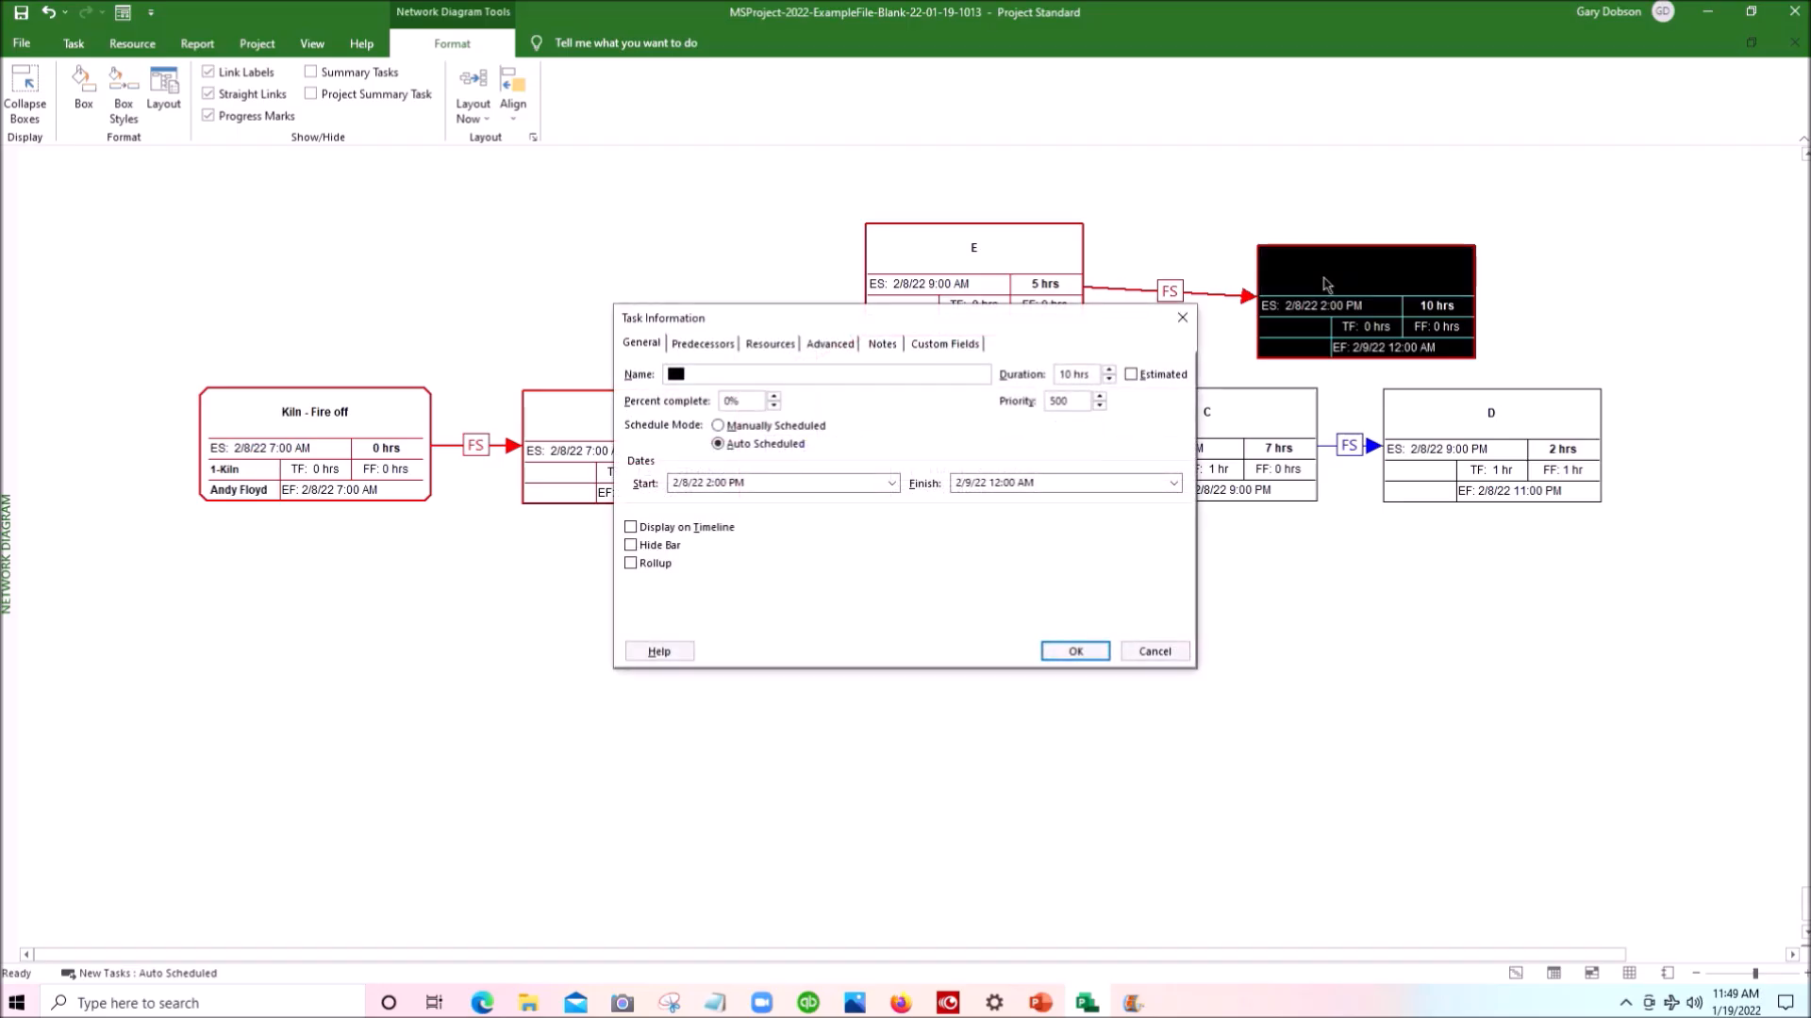
pyautogui.write('F')
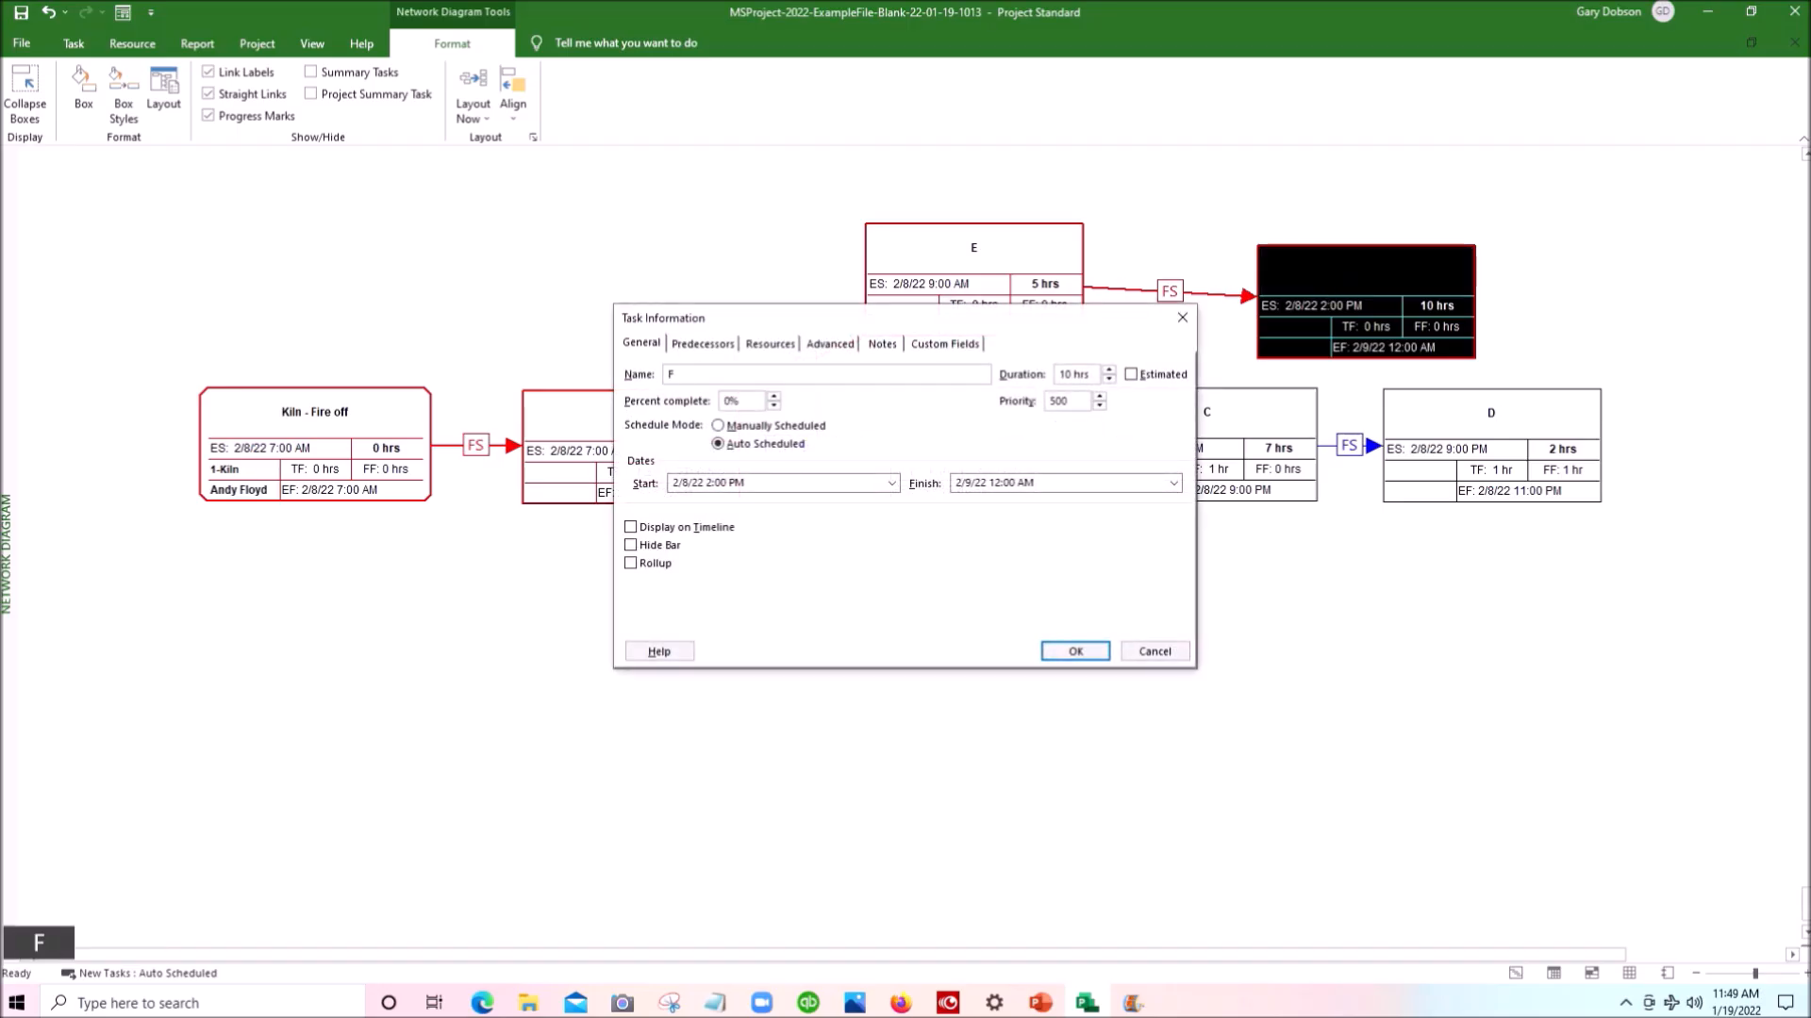
pyautogui.press('Tab')
pyautogui.write('3')
pyautogui.press('Return')
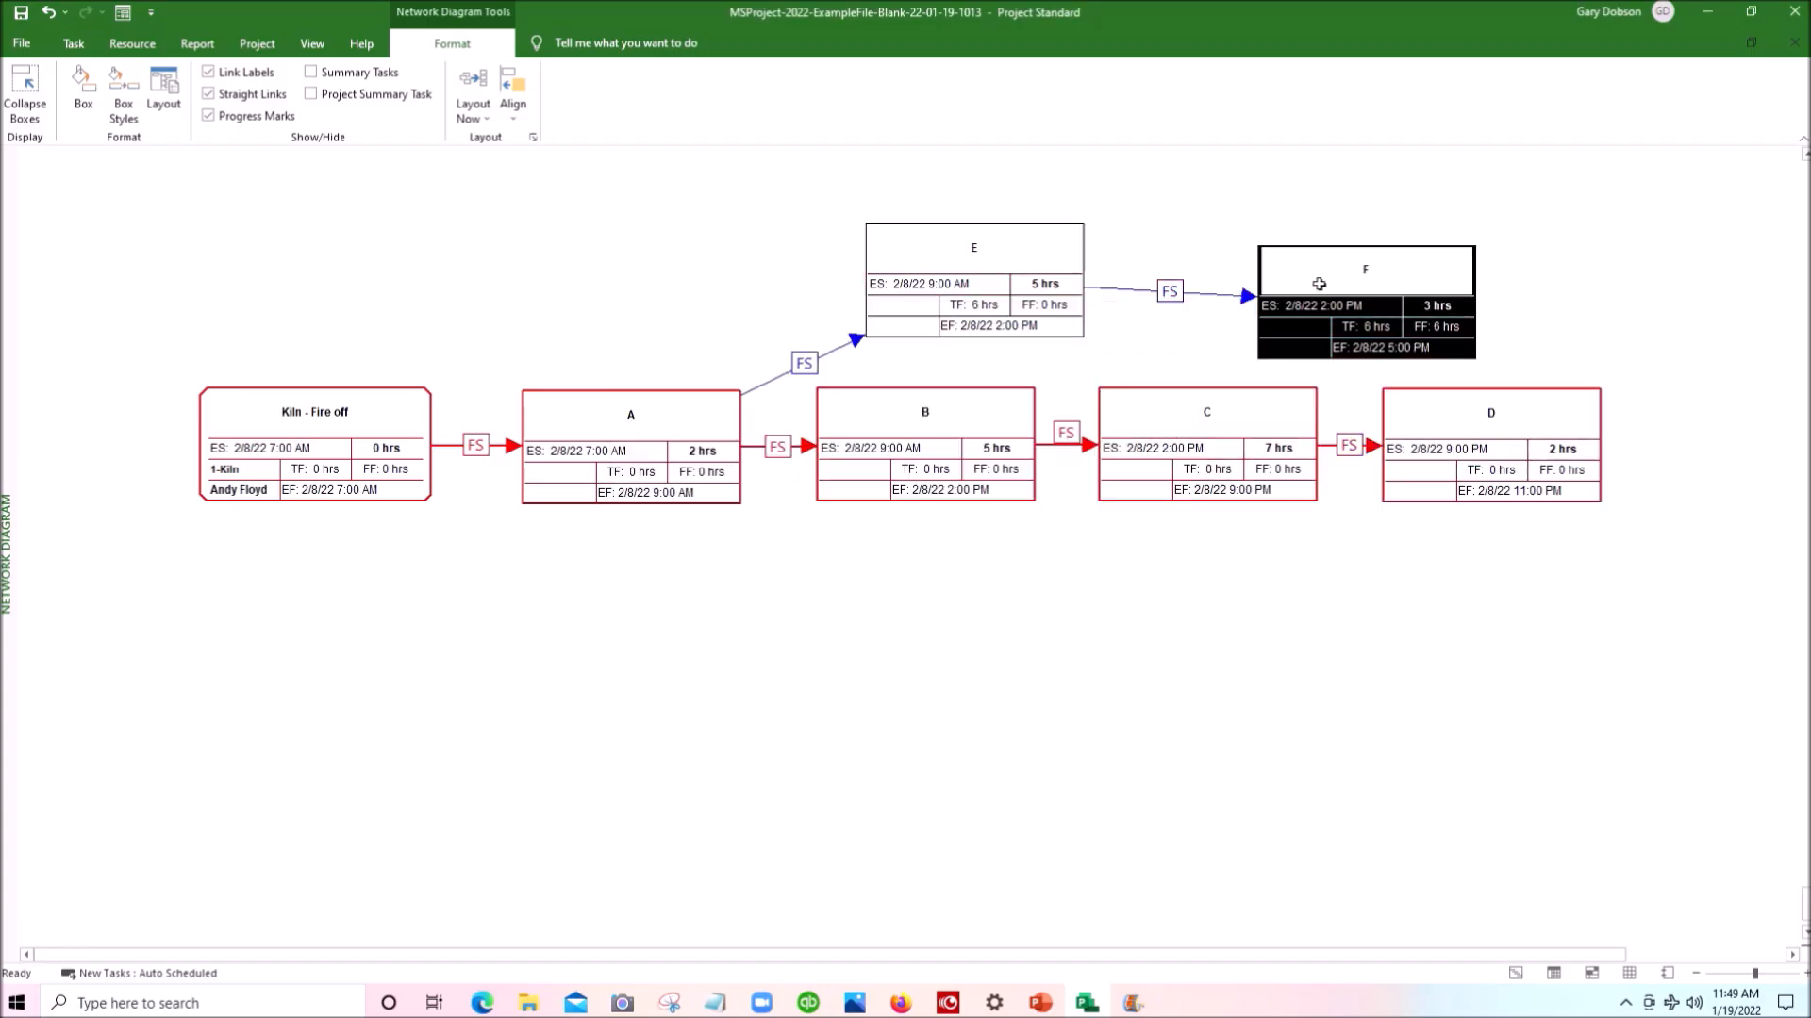
pyautogui.moveTo(1345, 358); pyautogui.dragTo(1312, 345)
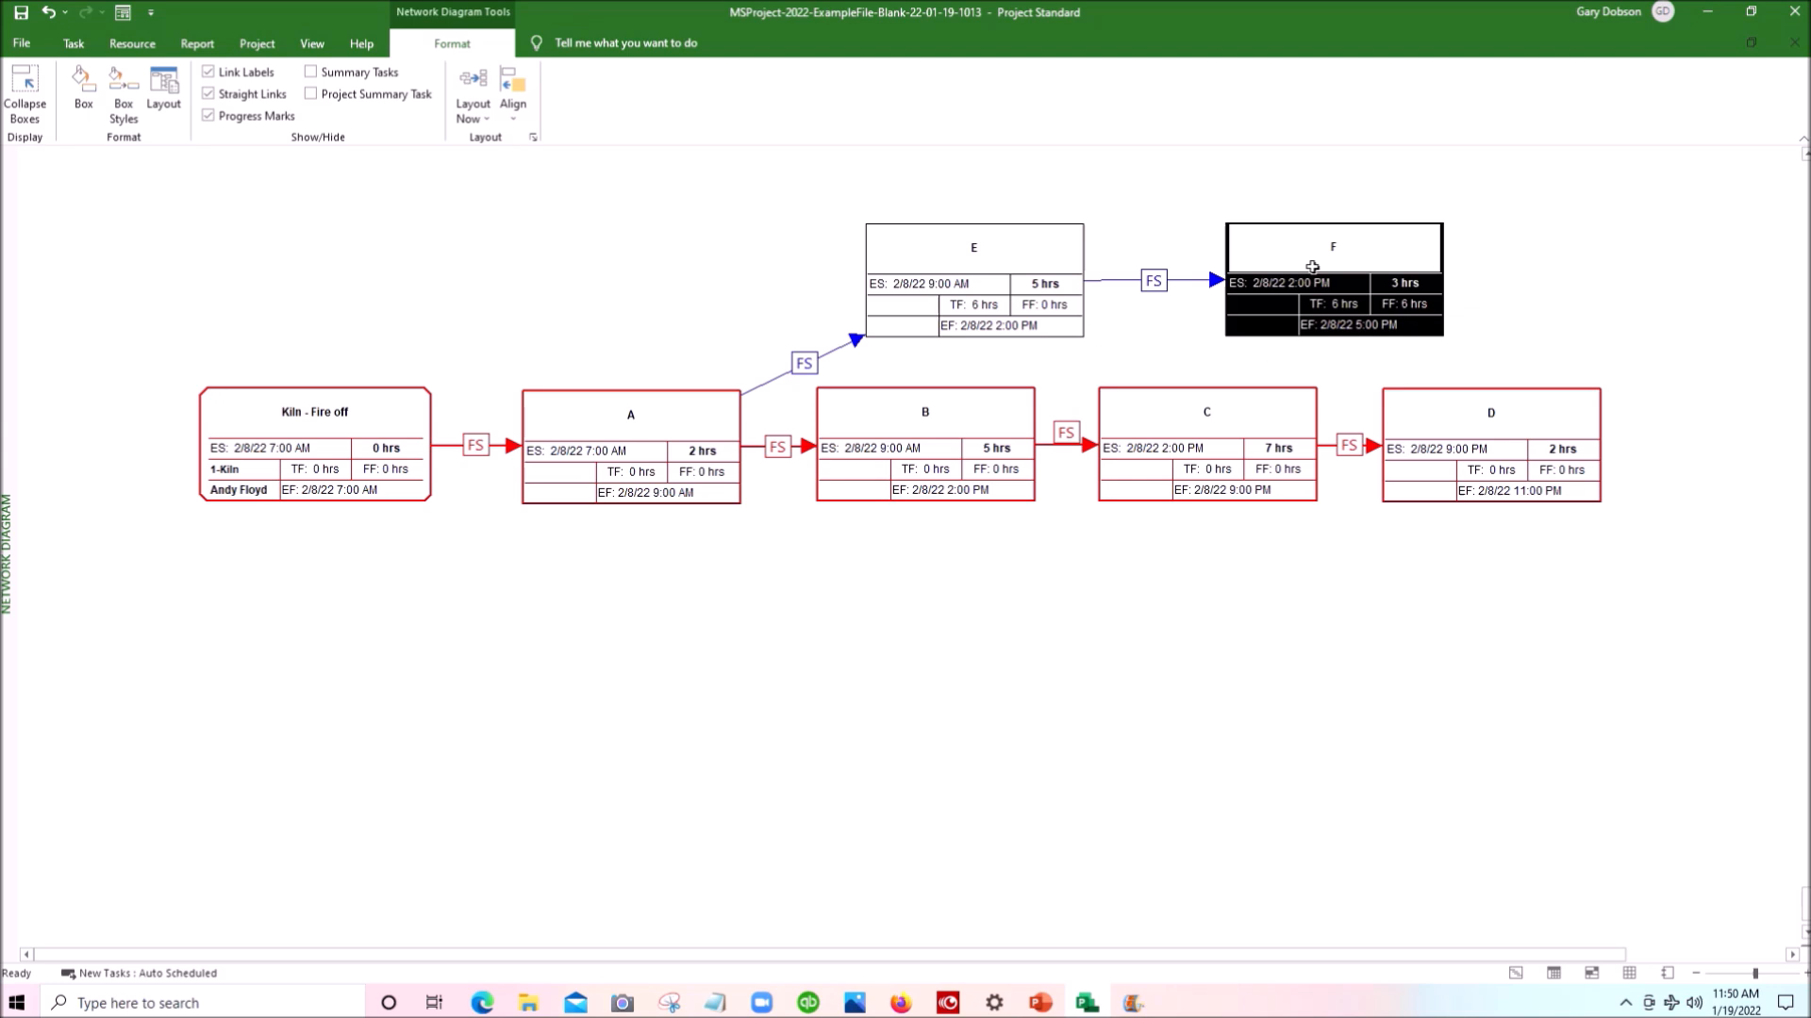
# - Create an END task with a 0-hour duration as a linked successor of F, placed beyond D, and link D to it
pyautogui.moveTo(1312, 267); pyautogui.dragTo(1733, 398)
pyautogui.doubleClick(1594, 435)
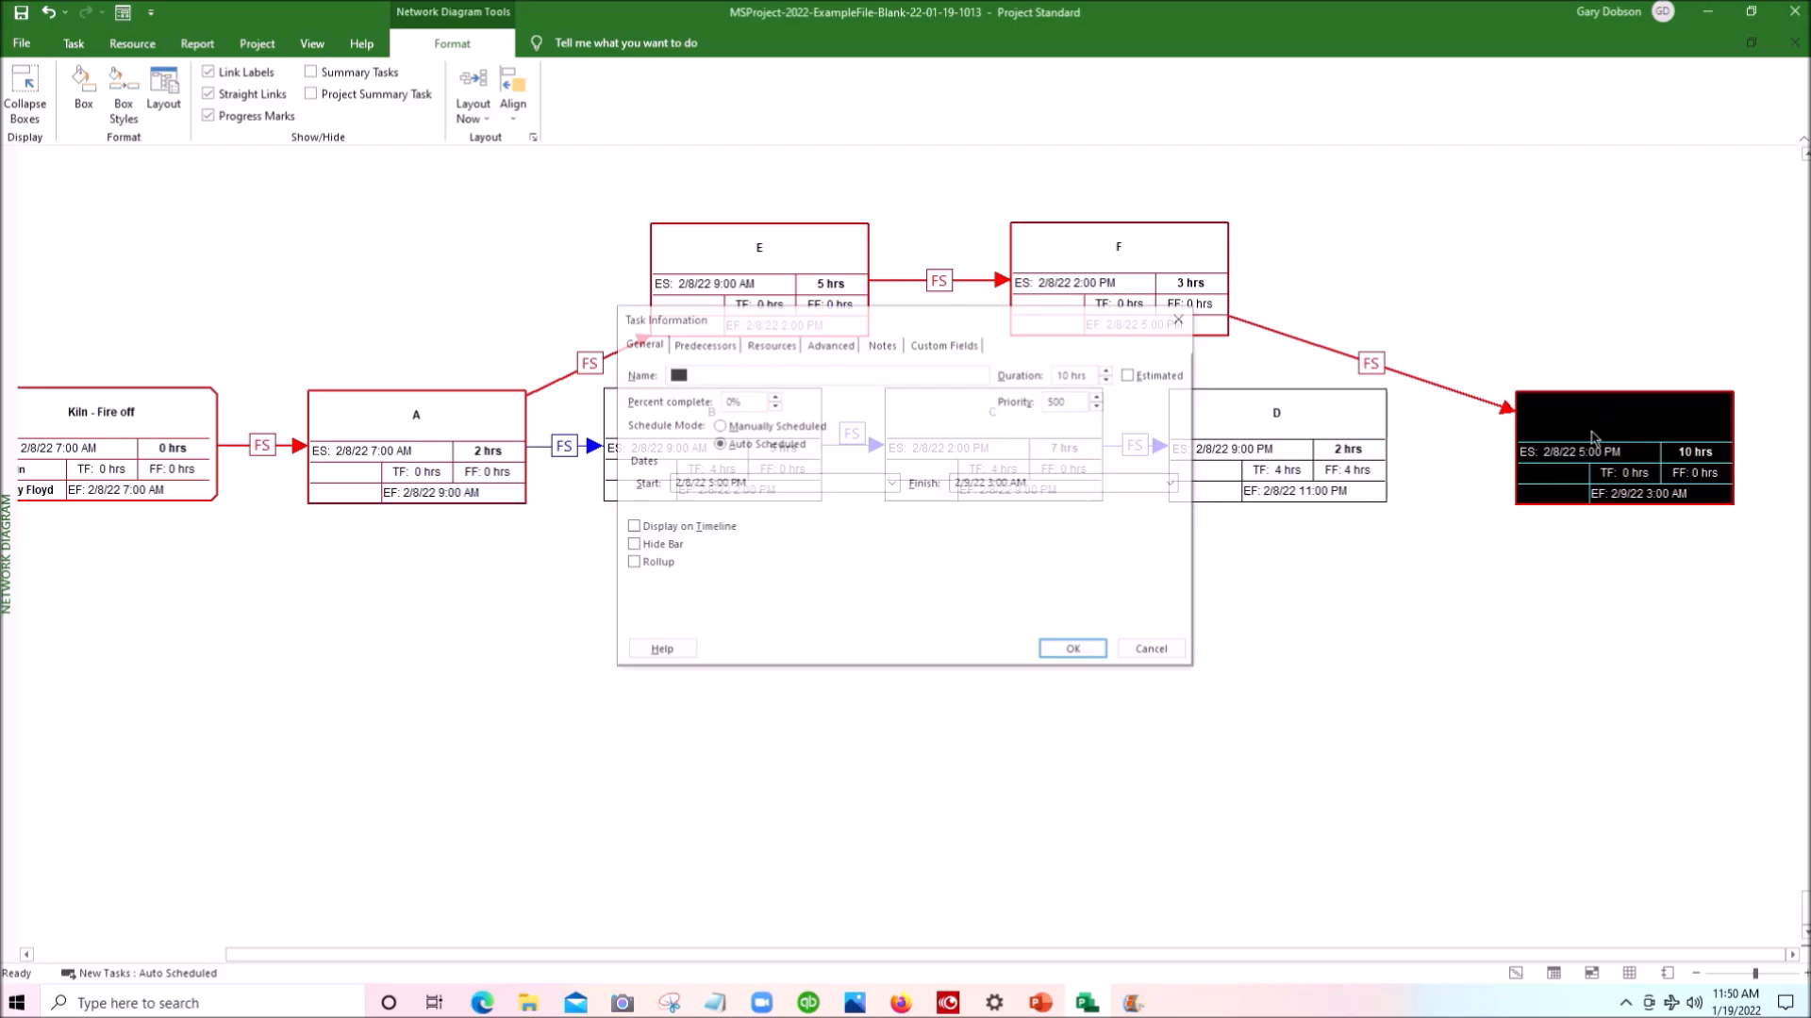
pyautogui.write('E')
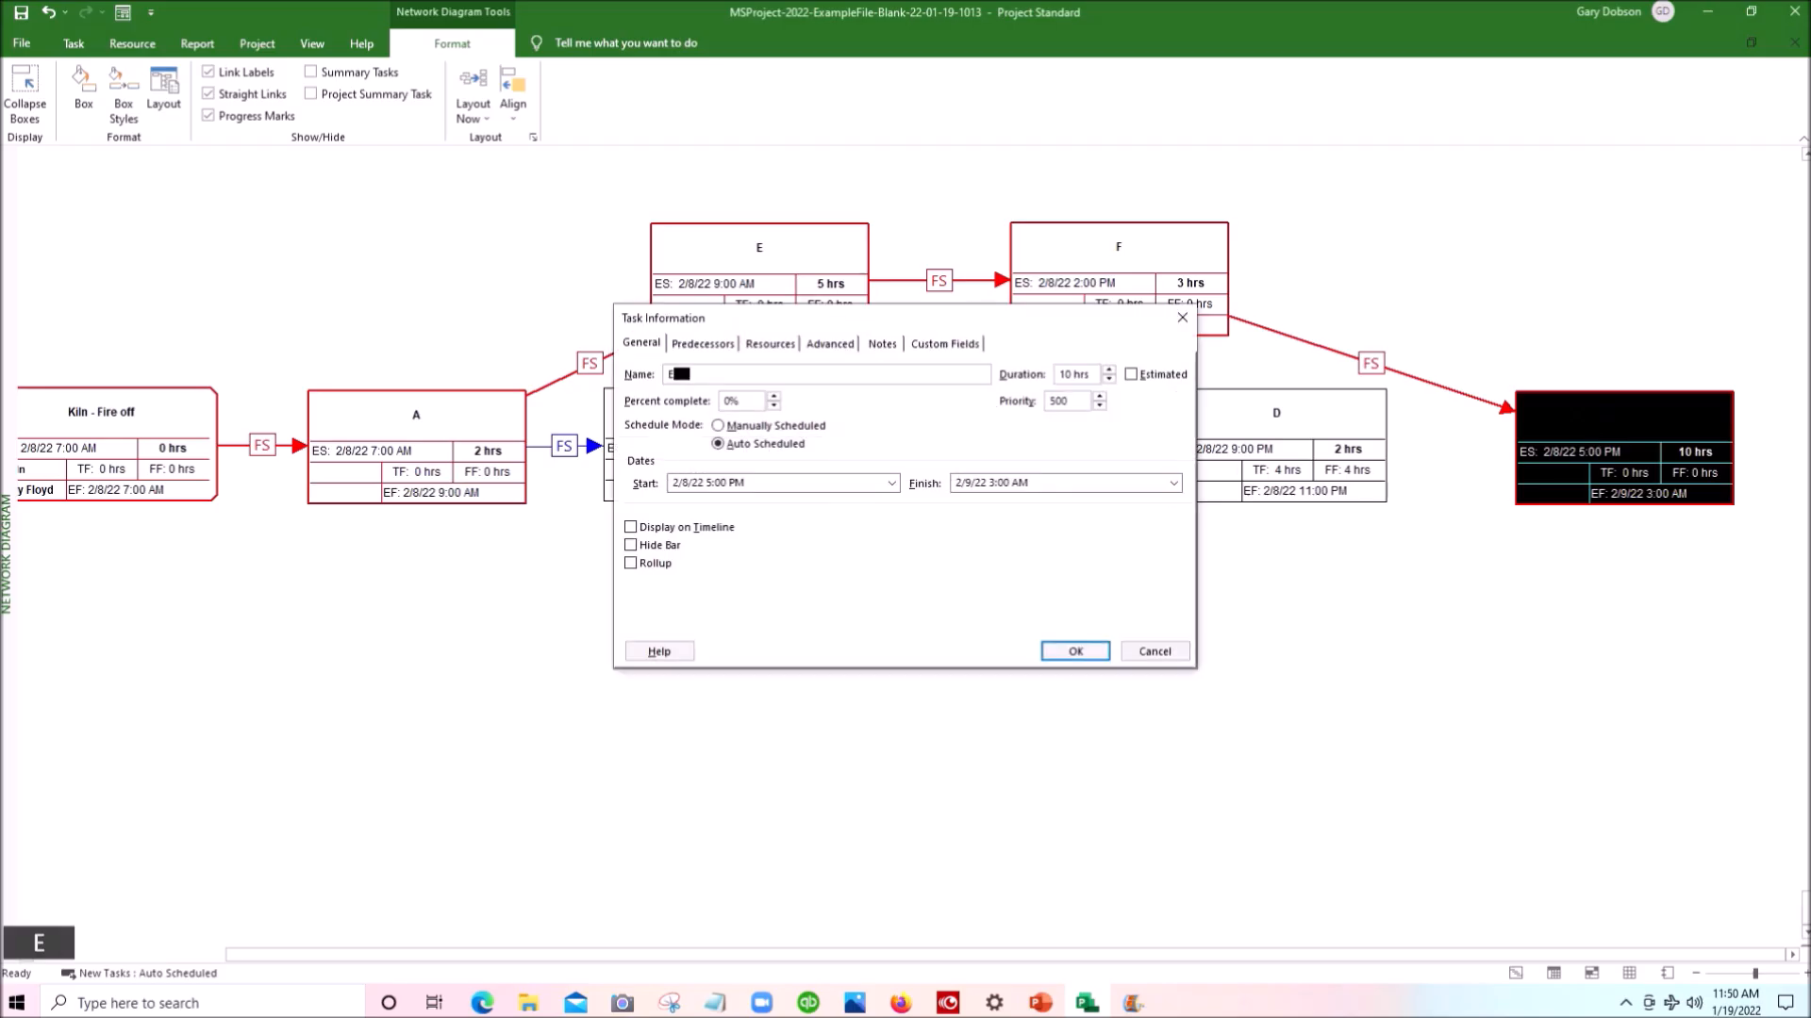
pyautogui.write('ND')
pyautogui.press('Tab')
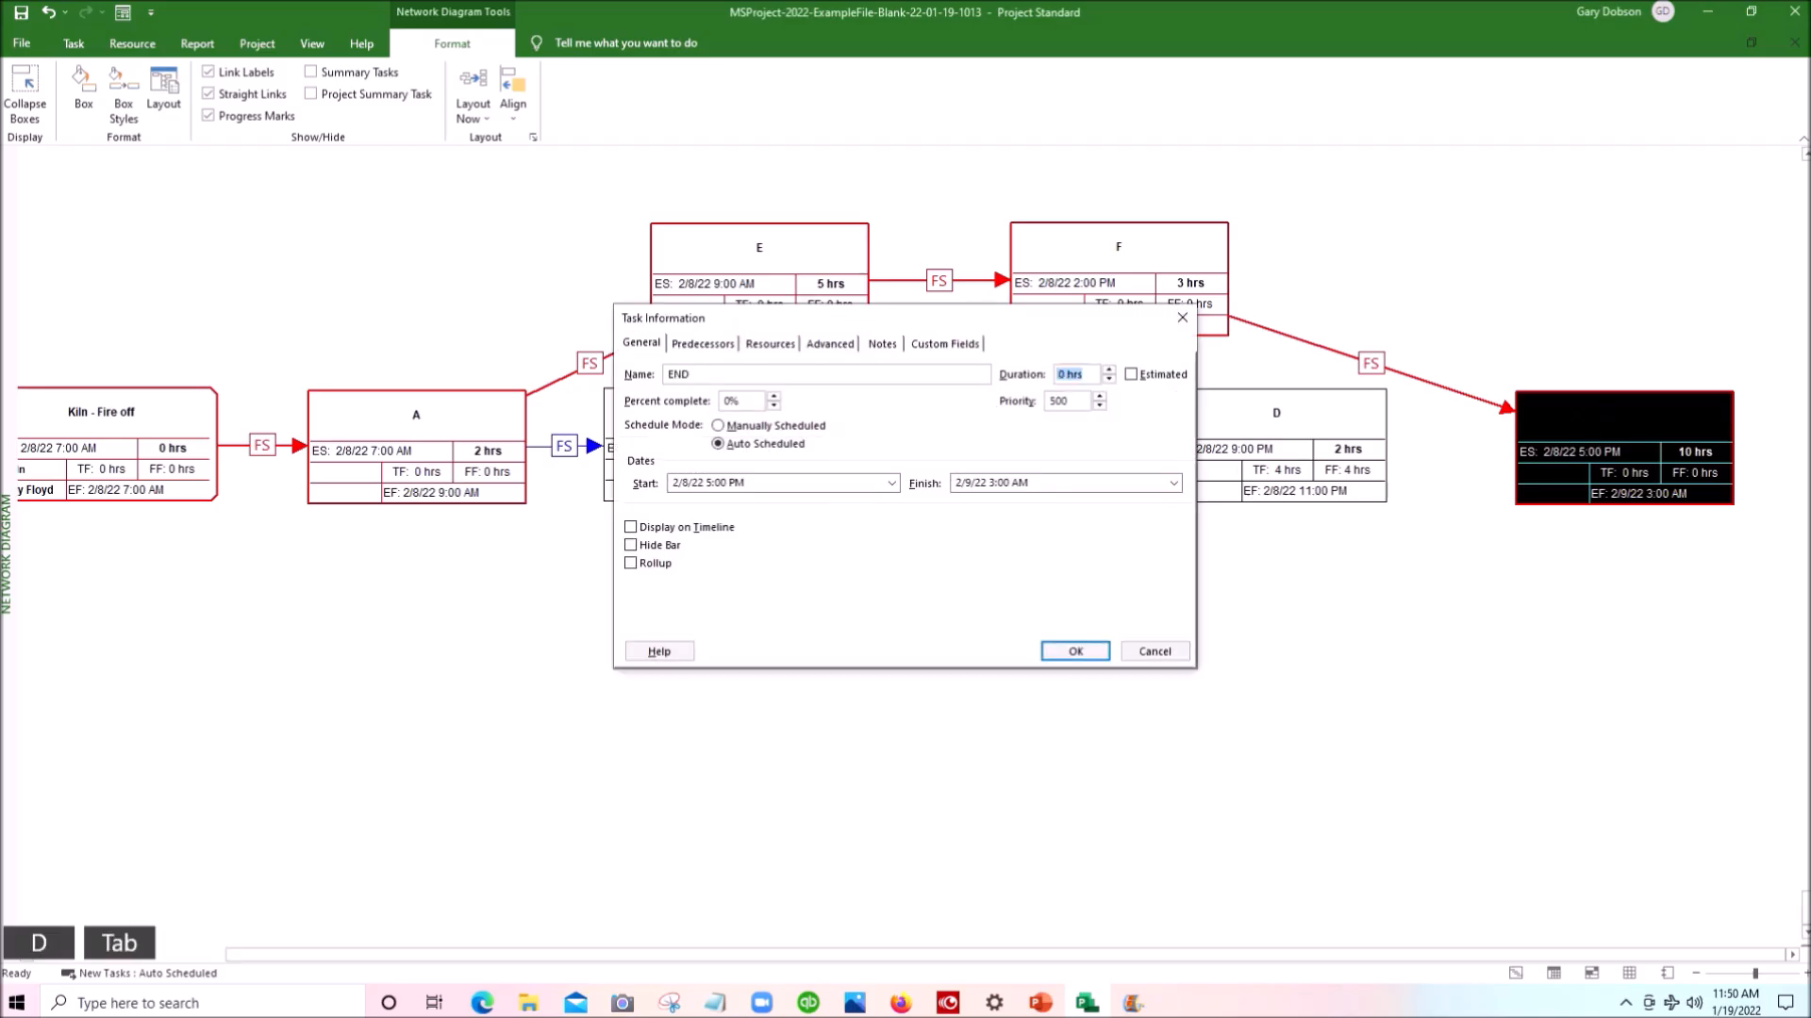
pyautogui.write('0')
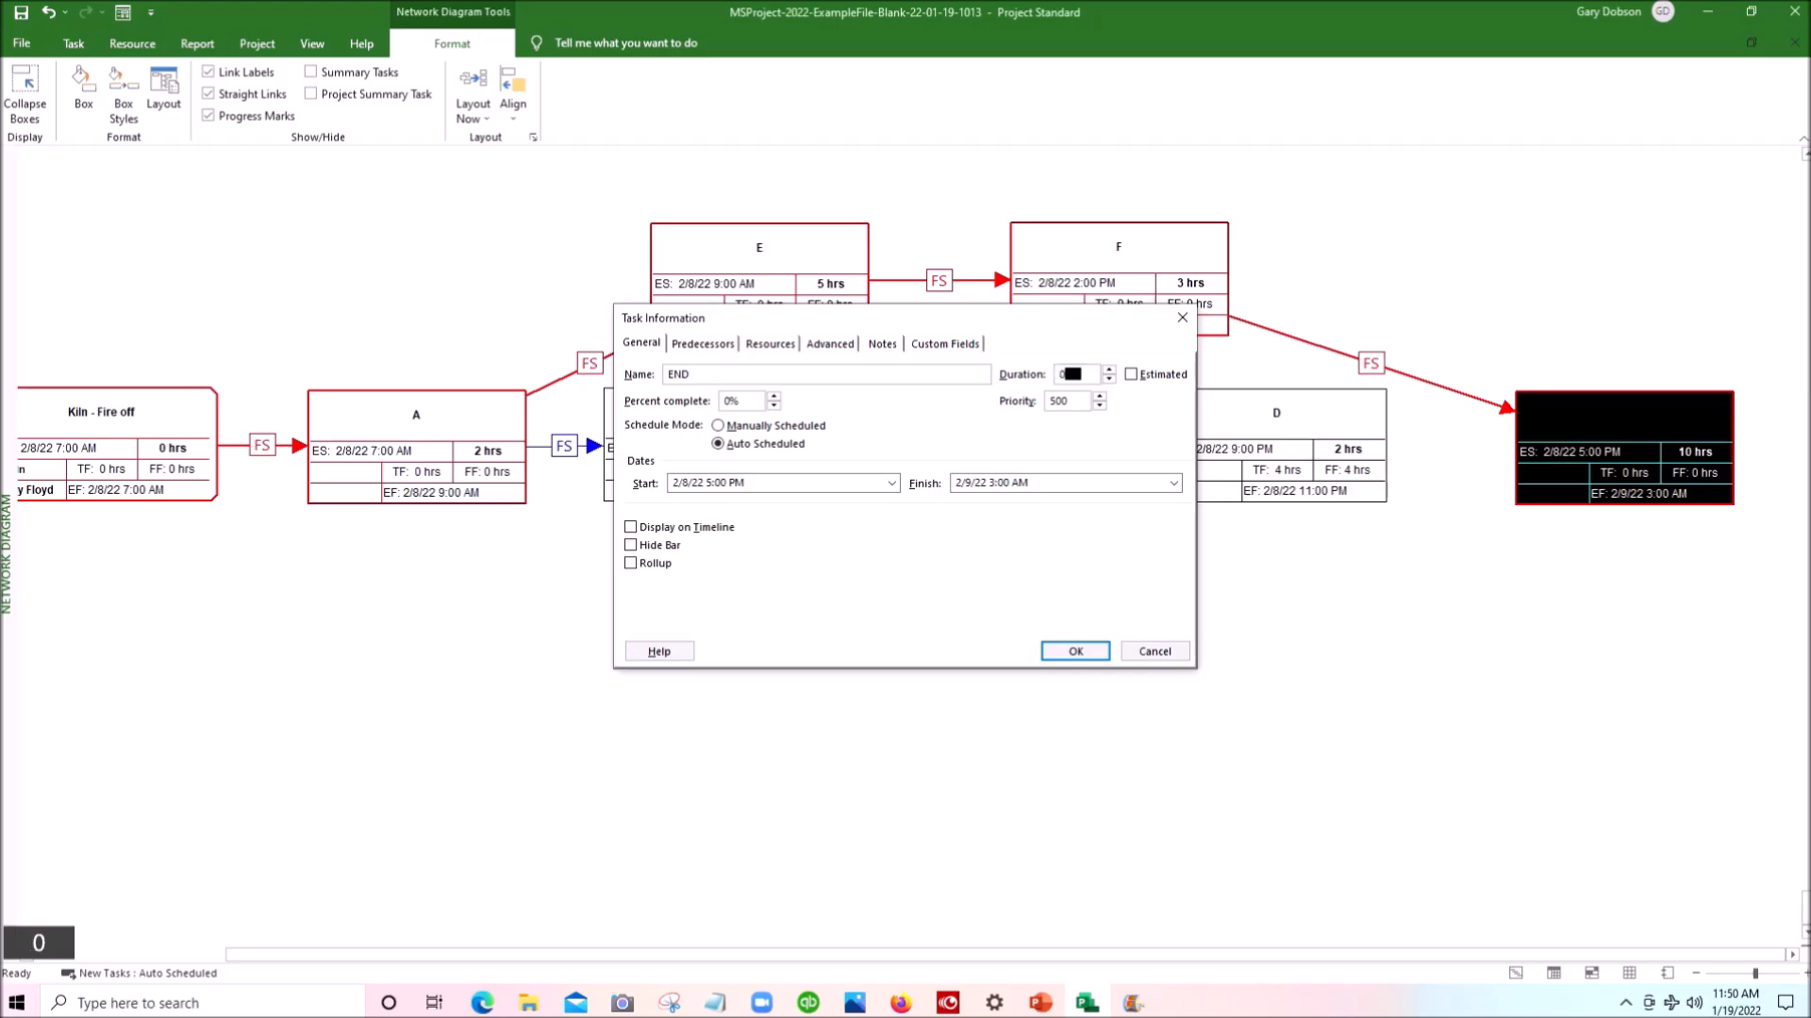
pyautogui.press('Return')
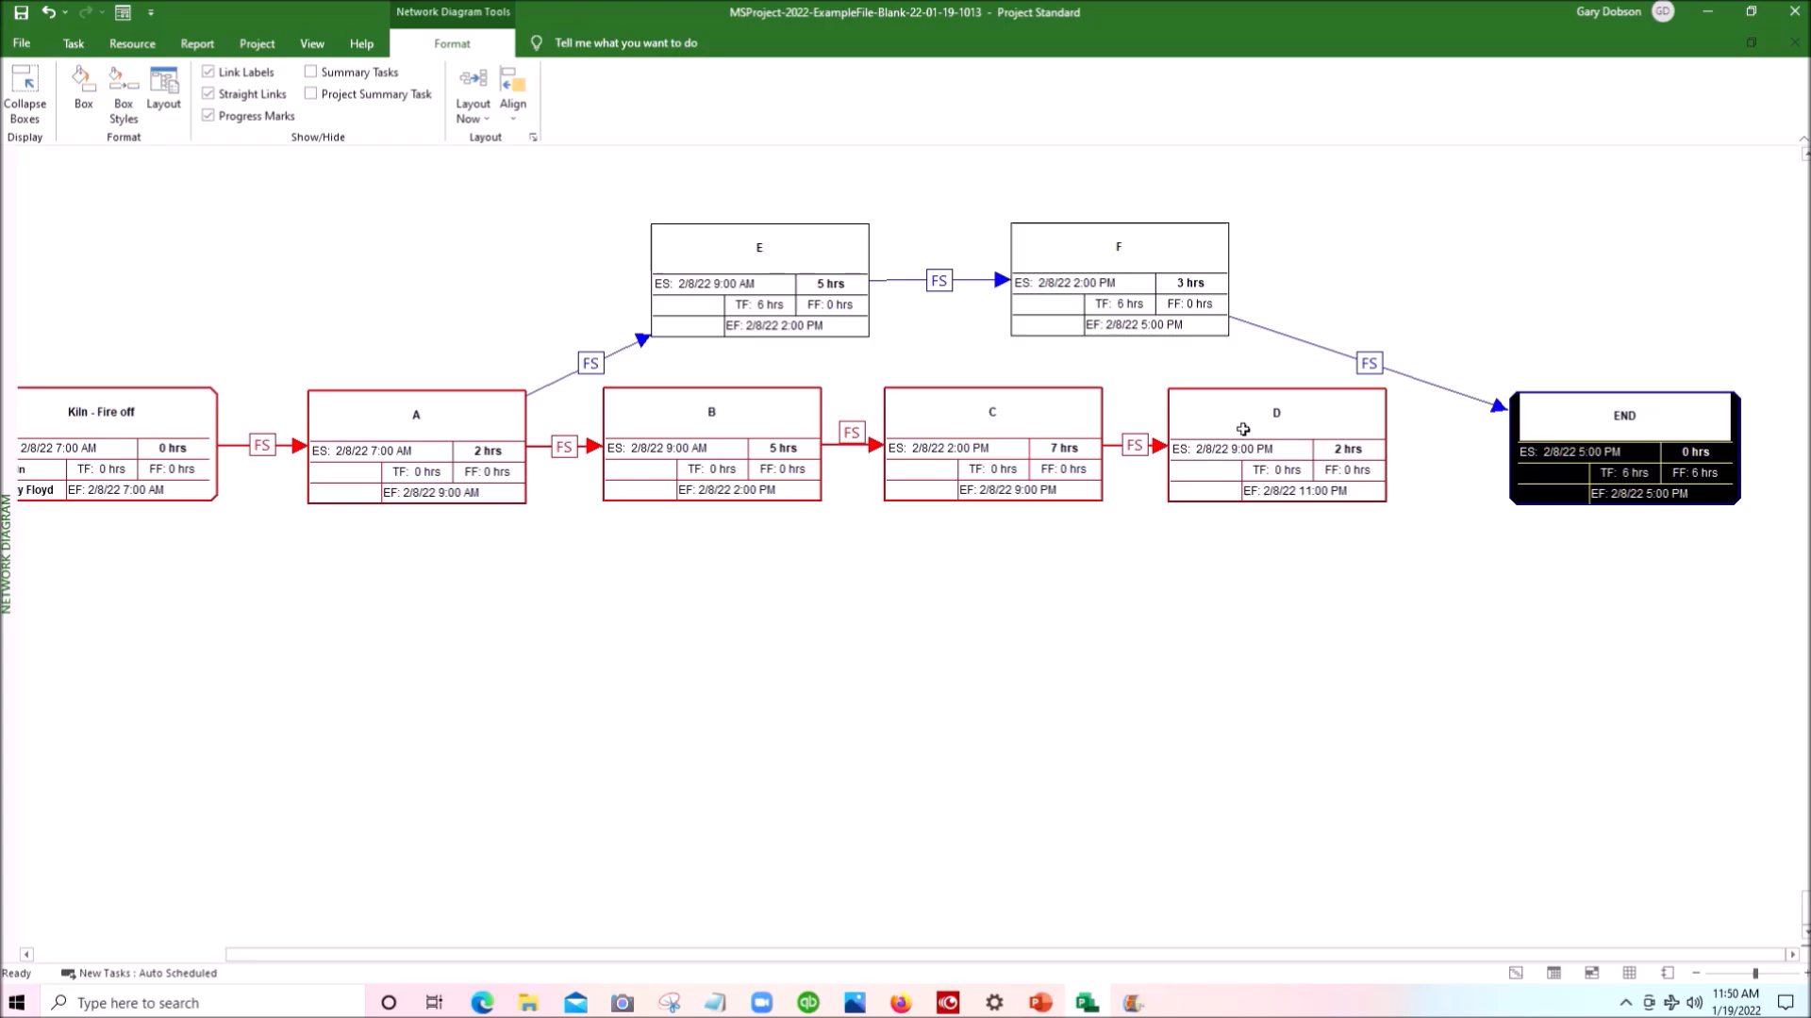
pyautogui.click(1243, 429)
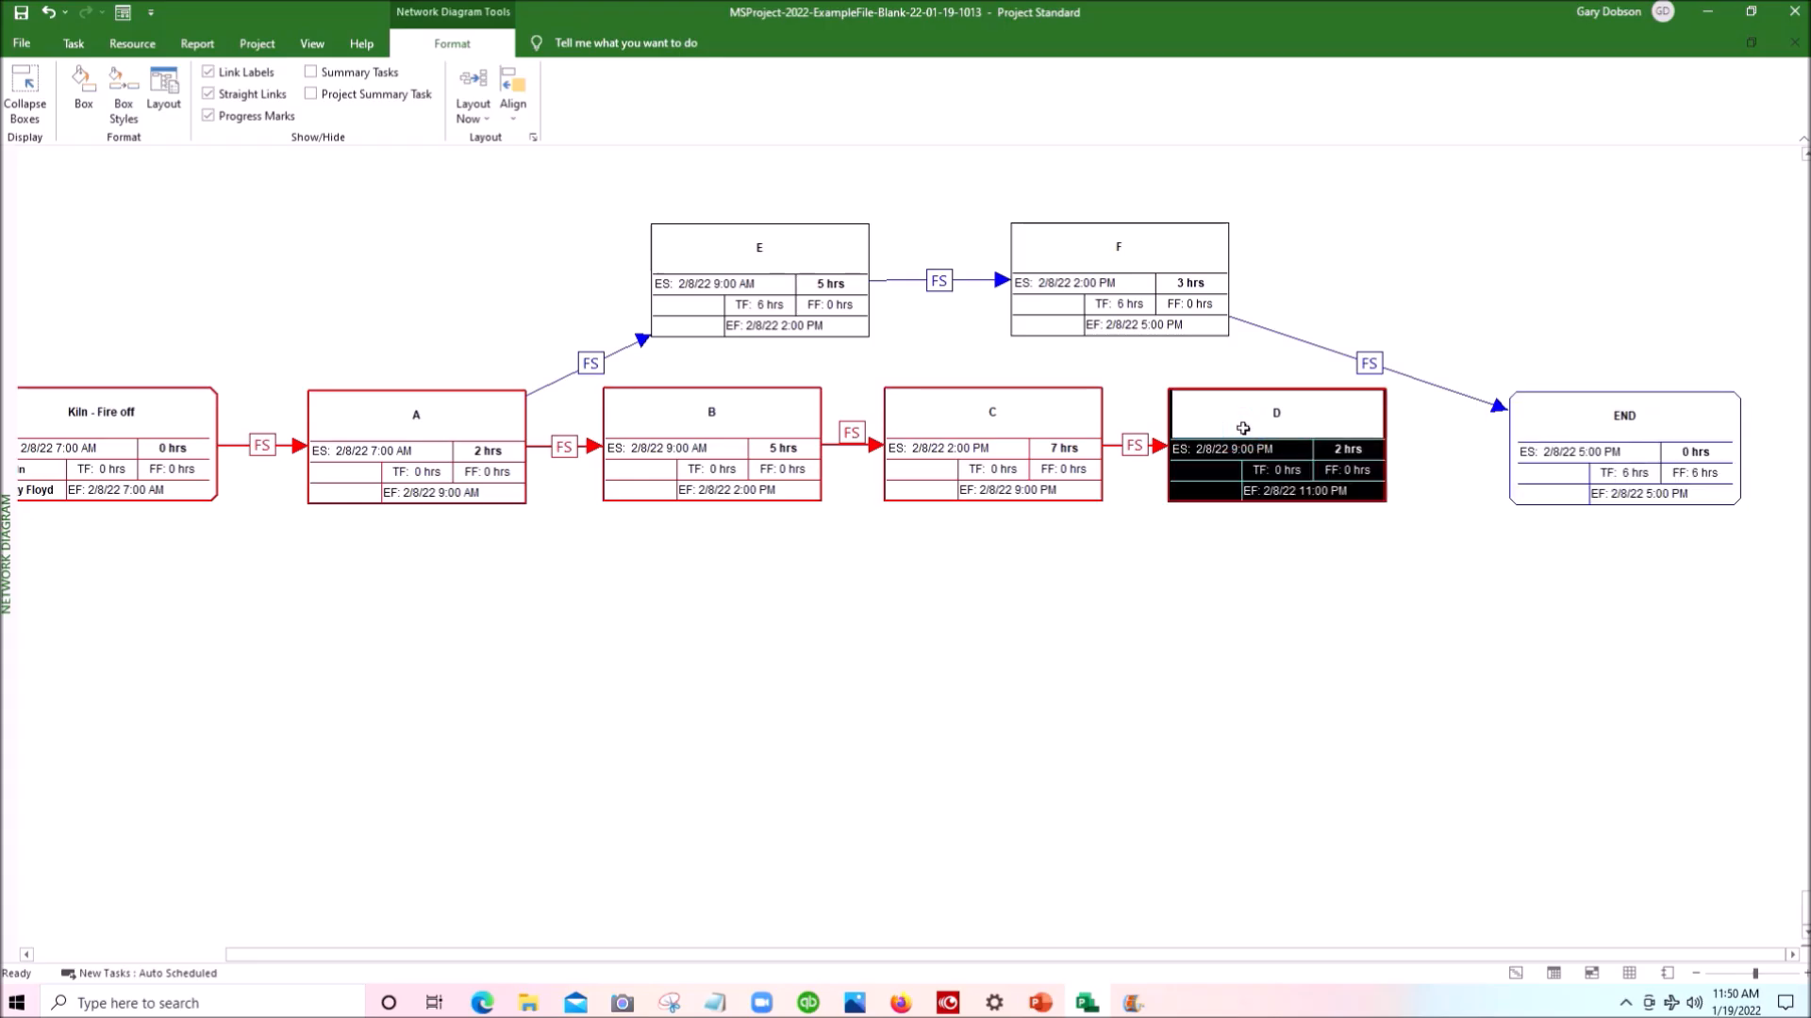
pyautogui.moveTo(1243, 429); pyautogui.dragTo(1573, 425)
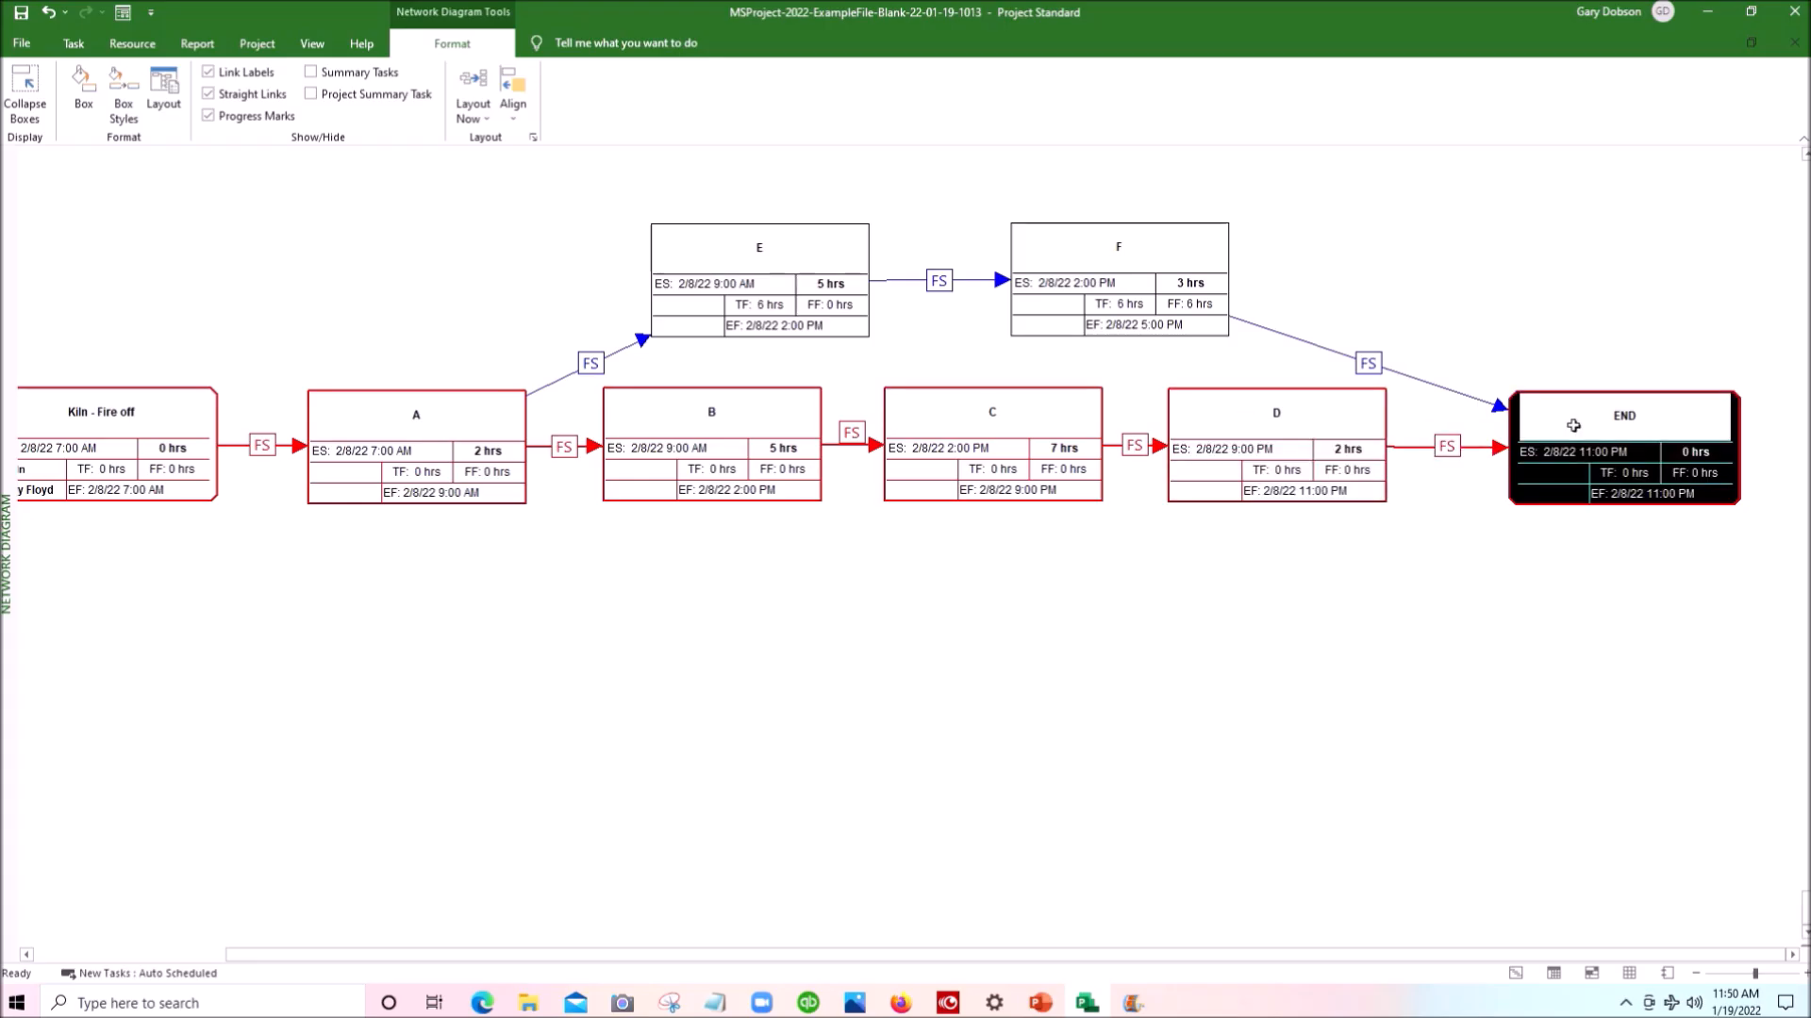